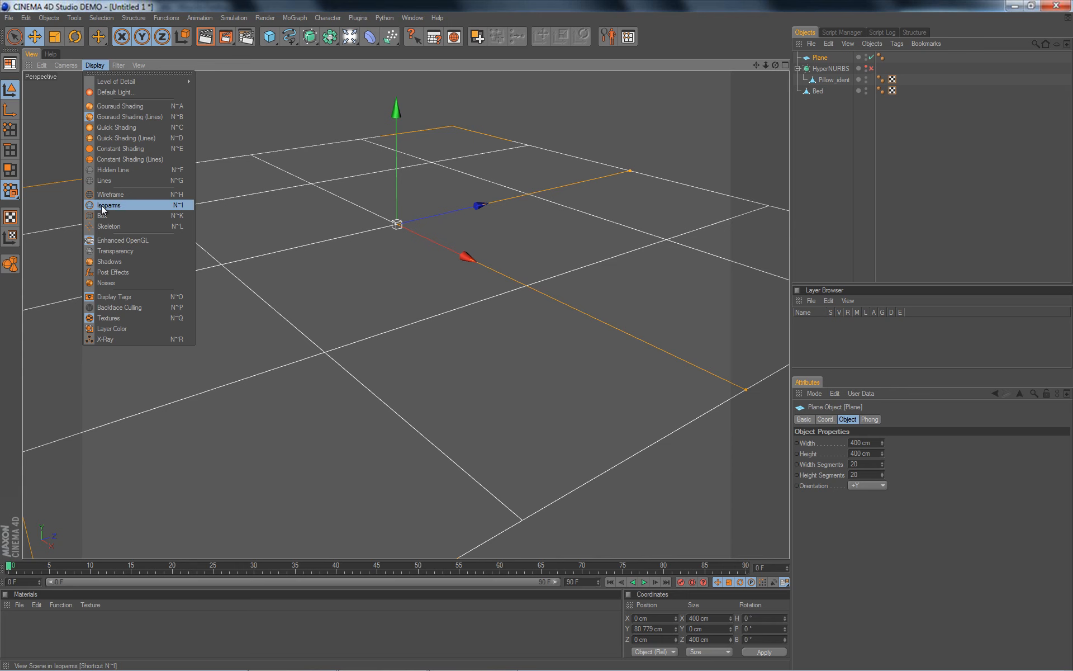
Switch the viewport display to Wireframe and scale the plane uniformly to about 227 cm over the bed.
click(125, 193)
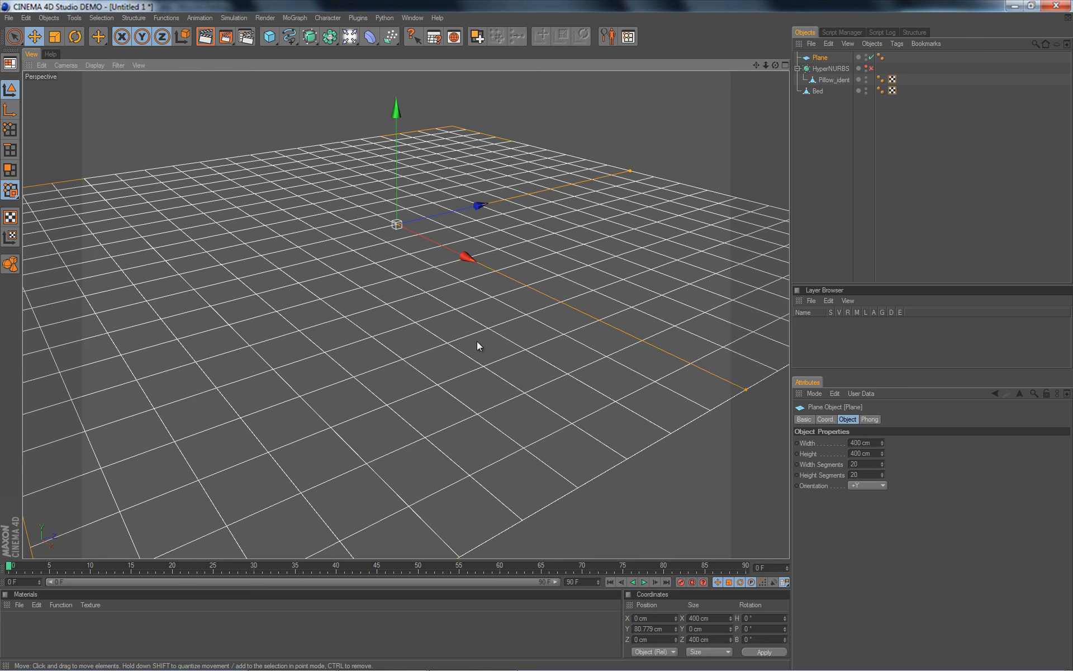
key(t)
drag(444, 297, 538, 334)
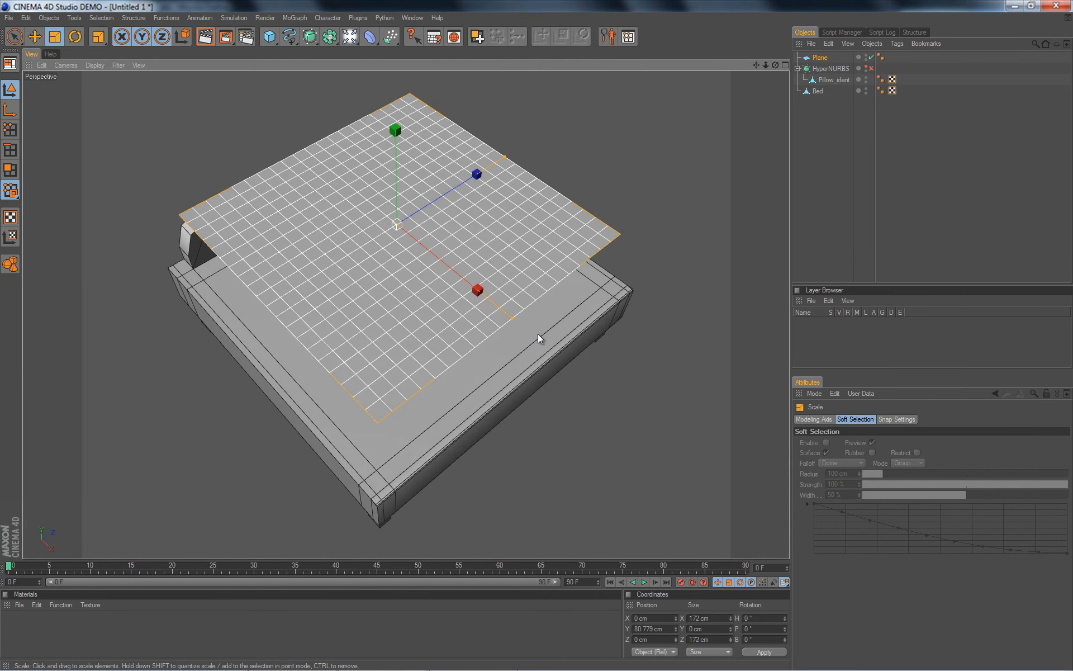
drag(395, 223, 540, 336)
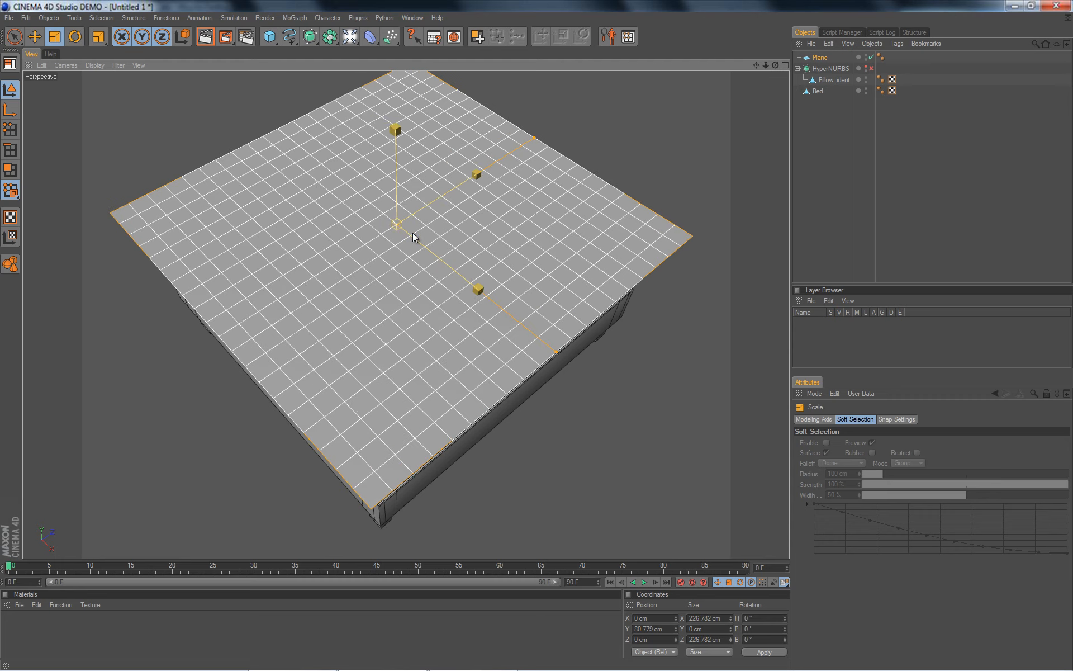
Move the plane about 30 cm along the X axis, towards the foot of the bed.
key(e)
drag(481, 289, 540, 337)
alt+drag(445, 305, 538, 335)
drag(512, 245, 537, 334)
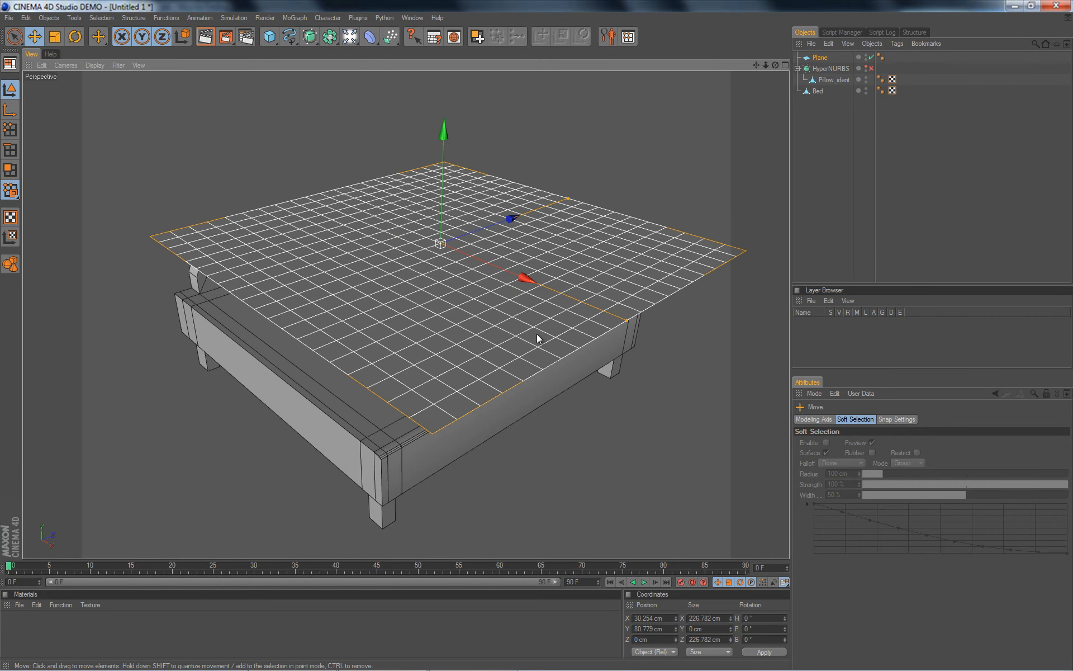
Set the plane's width segments and height segments to 10.
click(827, 58)
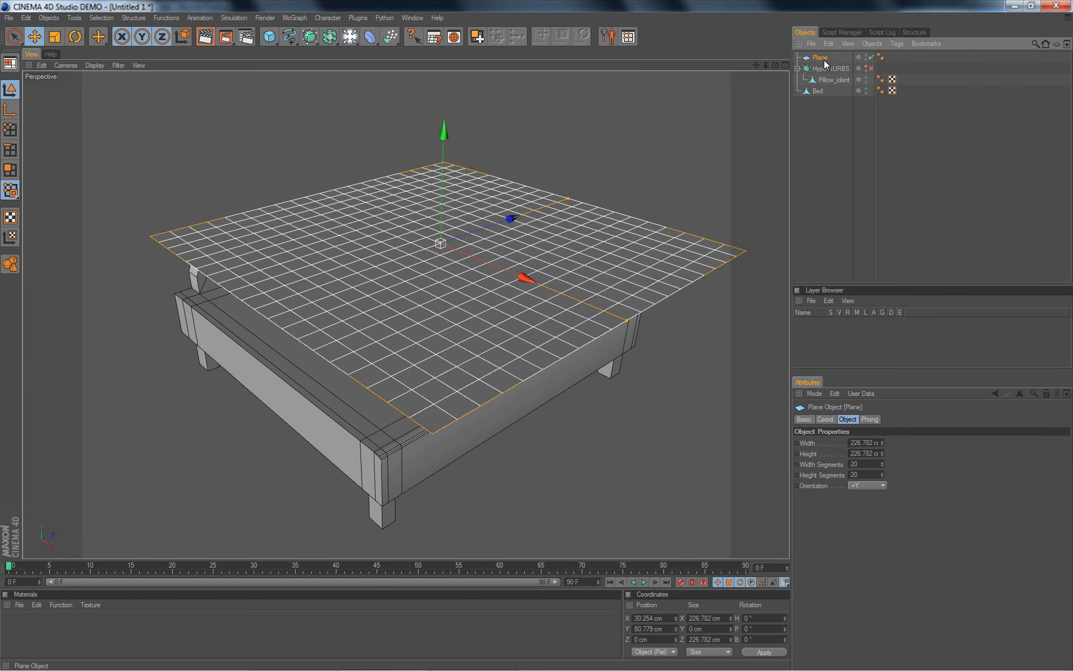
double_click(868, 465)
text(10)
key(Tab)
text(10)
key(Return)
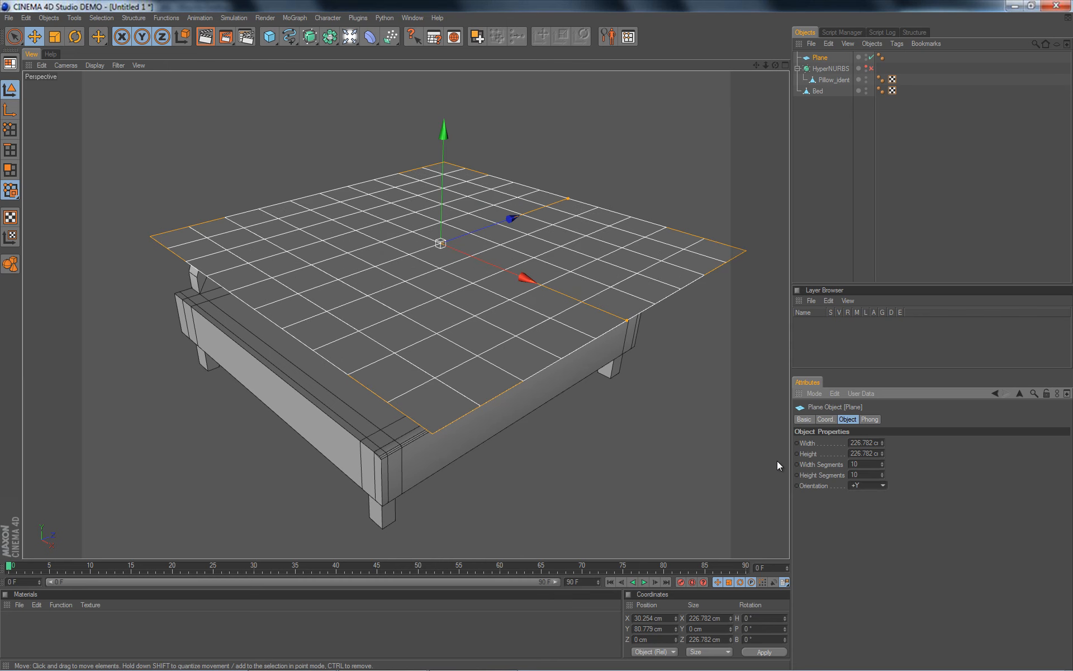
Set the plane's width segments and height segments to 15.
double_click(873, 464)
text(15)
key(Tab)
text(15)
key(Return)
Stretch the plane's height to about 242 cm so that it overhangs the sides of the bed.
alt+drag(507, 411, 537, 335)
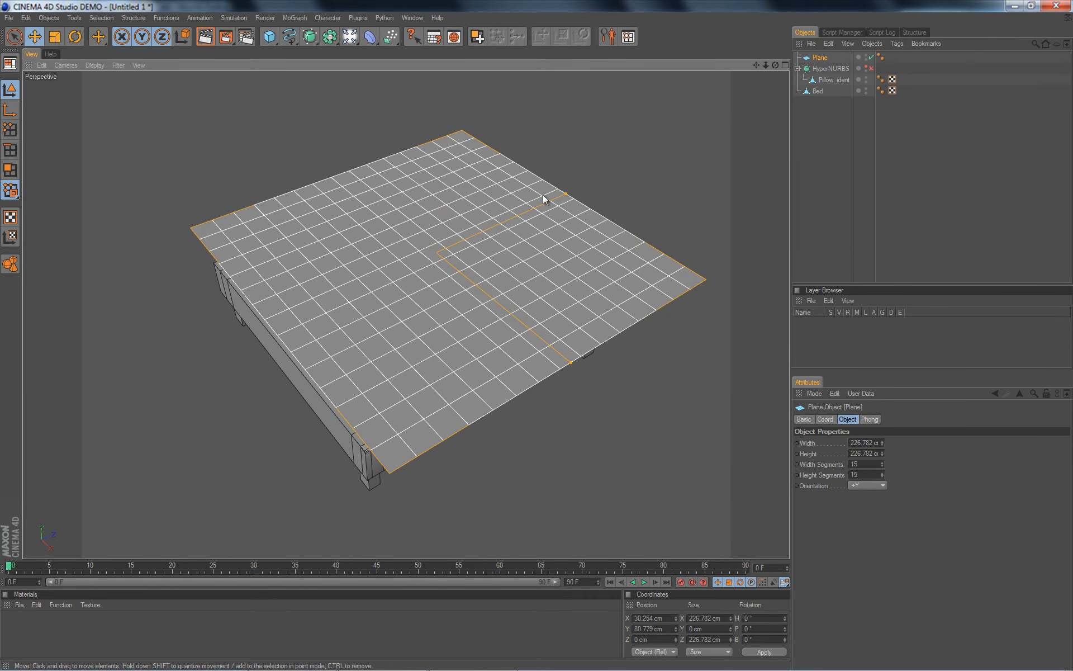
mouse_move(565, 191)
mouse_down()
mouse_move(539, 336)
mouse_move(574, 190)
mouse_up()
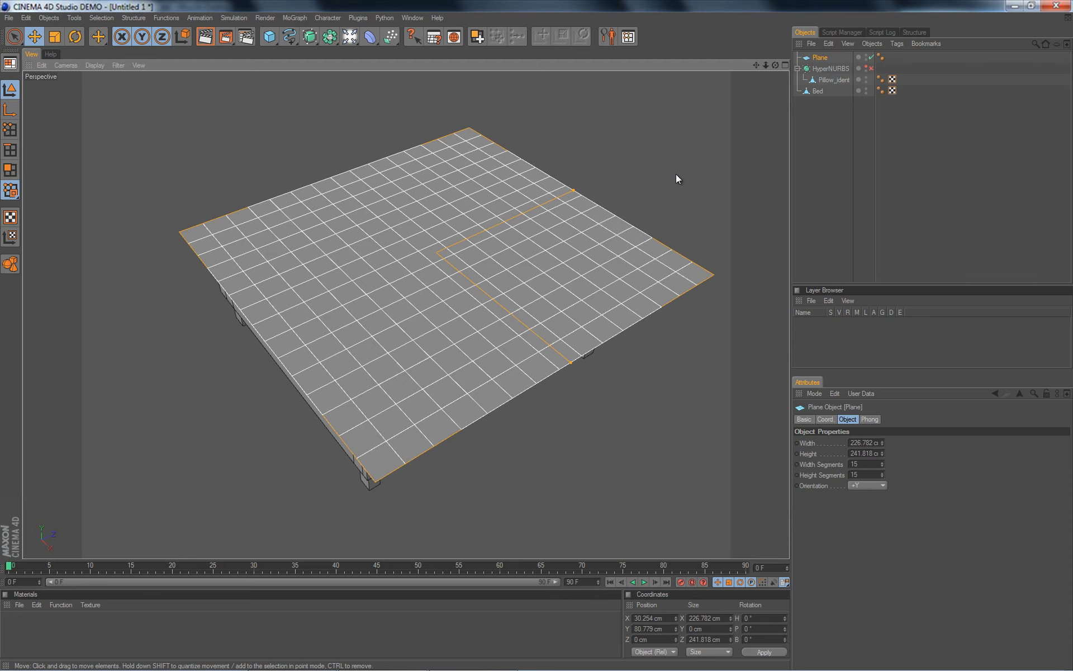
alt+drag(538, 336, 536, 334)
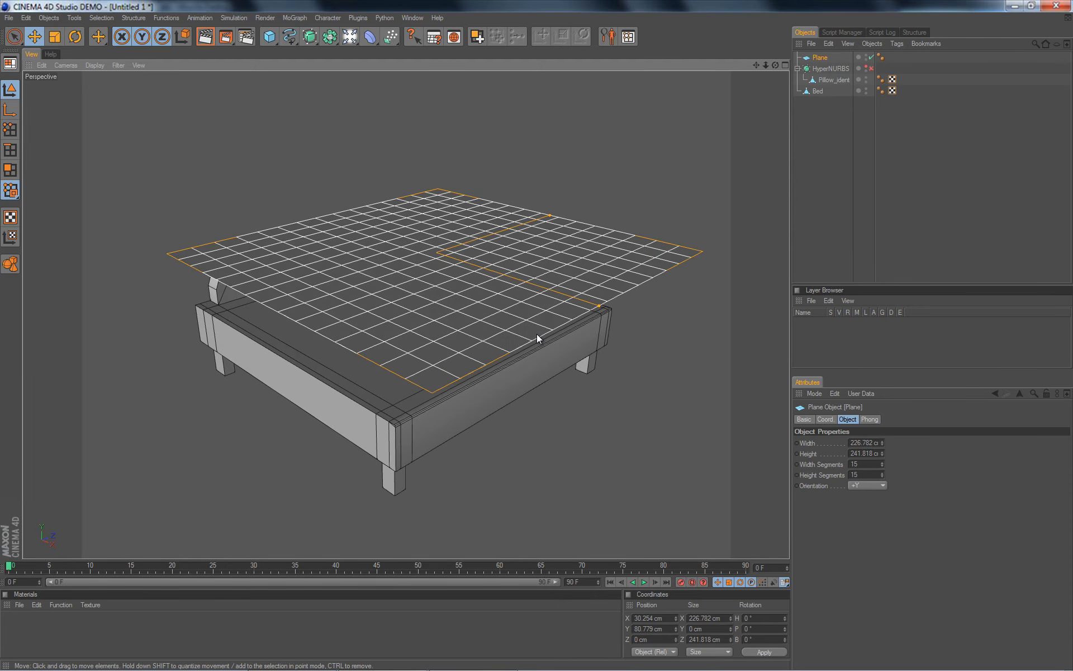
Make the plane editable and add a Cloth tag to it.
key(c)
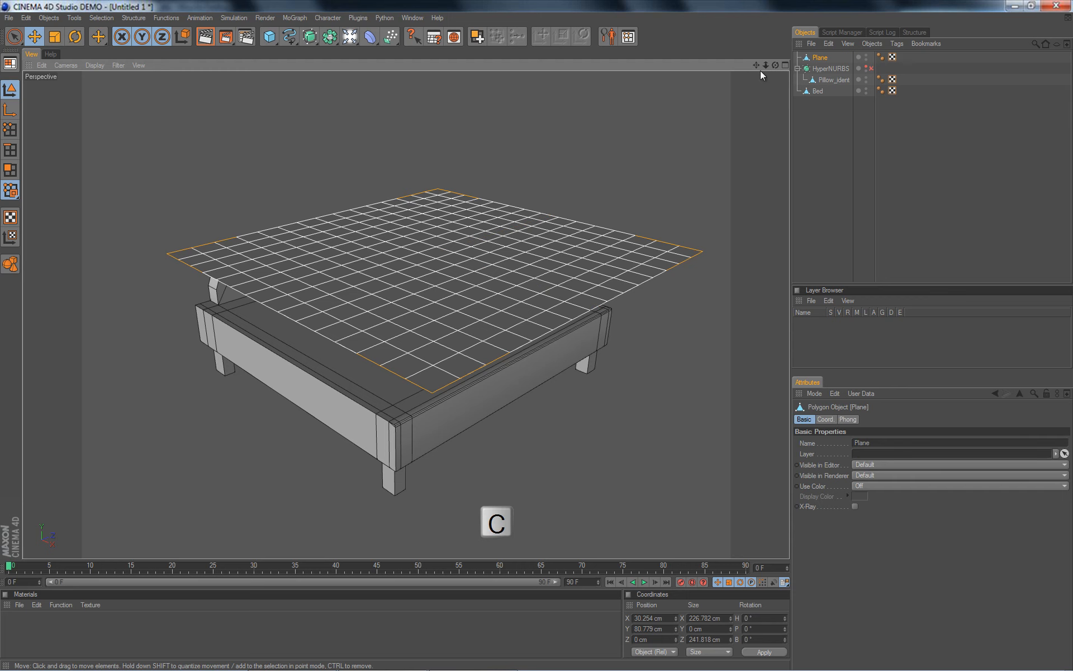
click(897, 44)
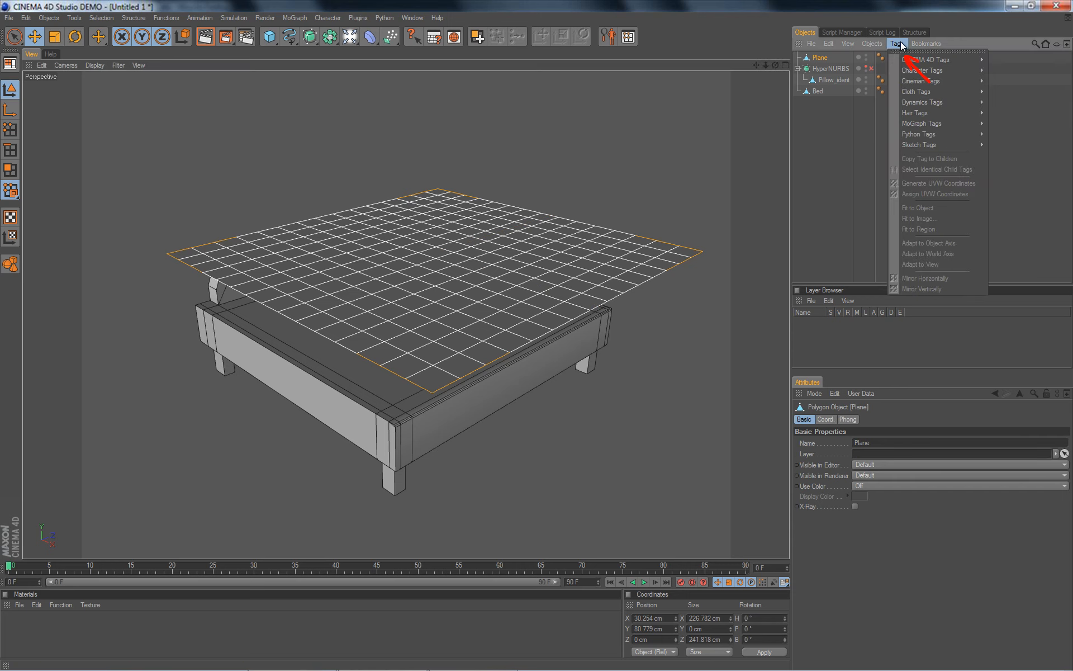
mouse_move(907, 92)
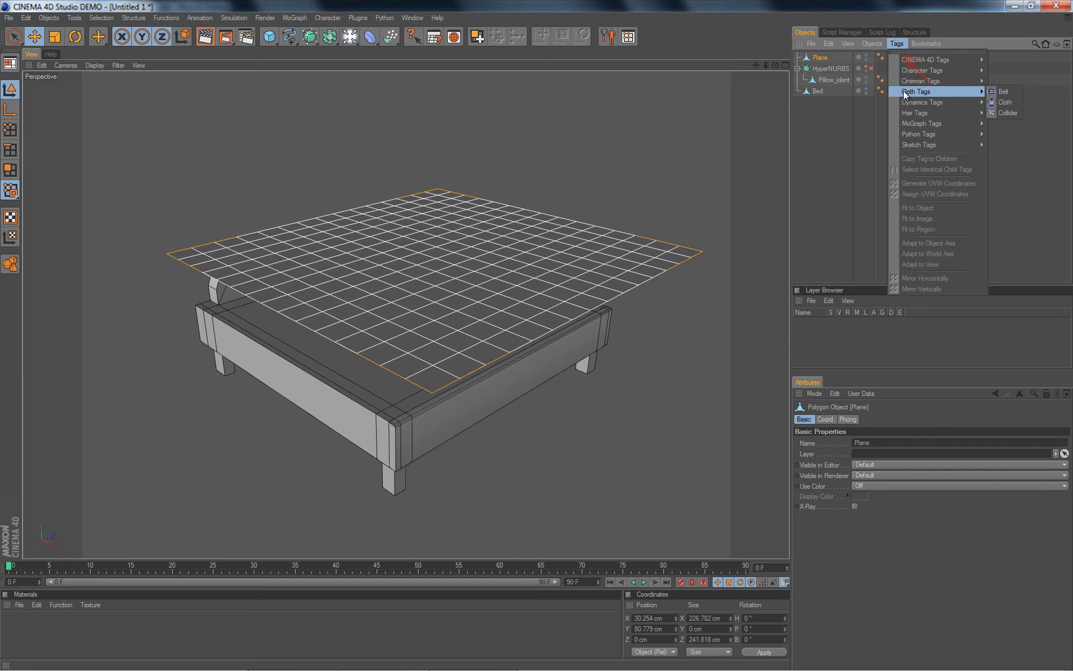
click(1000, 102)
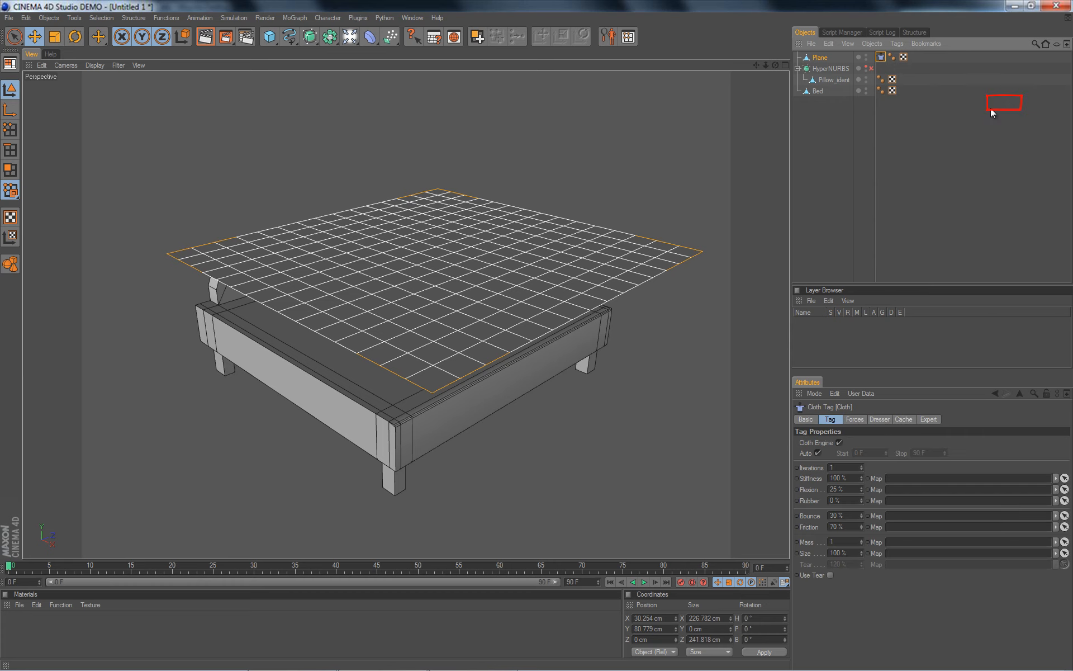
Preview how the cloth plane falls and return the animation to frame 0.
click(644, 581)
click(644, 582)
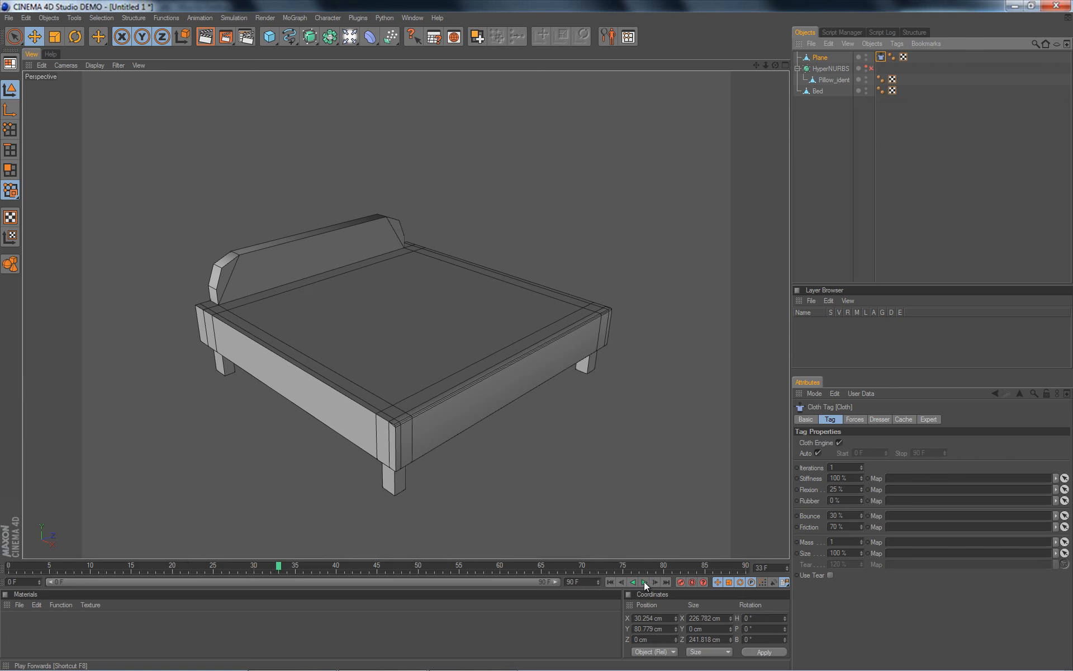
click(606, 581)
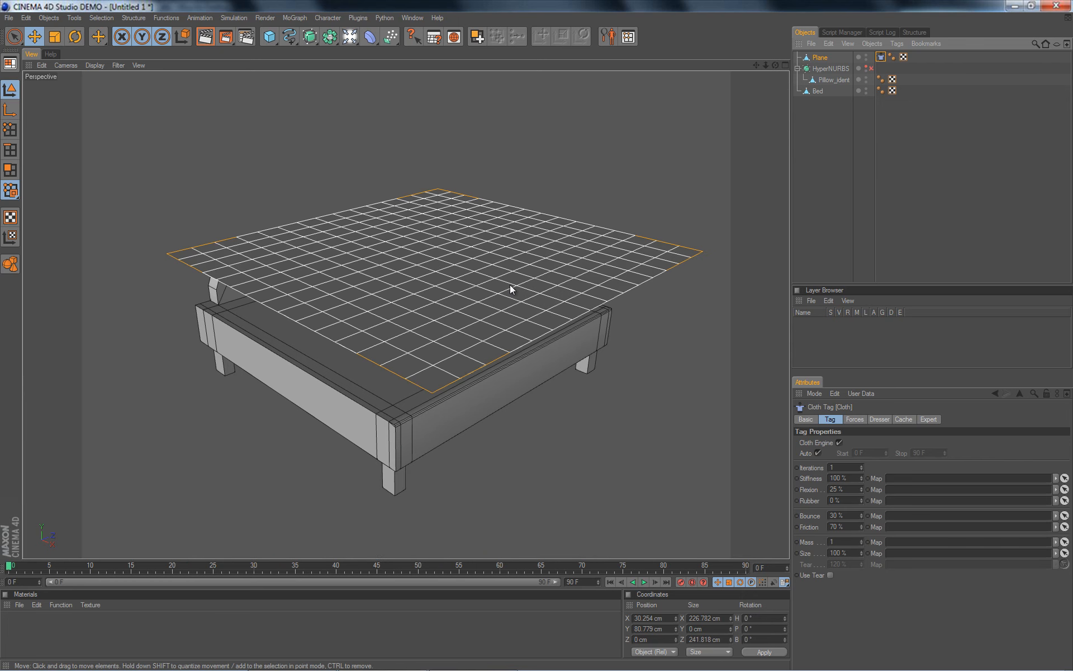
Rename the plane object as blanket.
double_click(825, 54)
text(blanket)
key(Return)
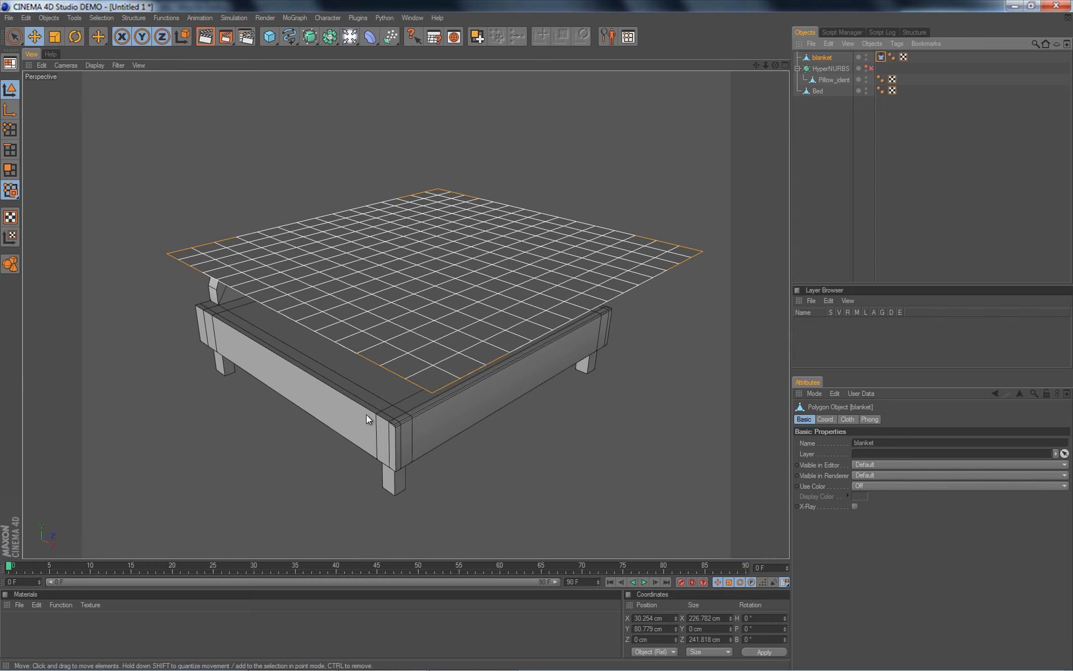
Add a cloth Collider tag to the bed and deselect the bed.
click(450, 405)
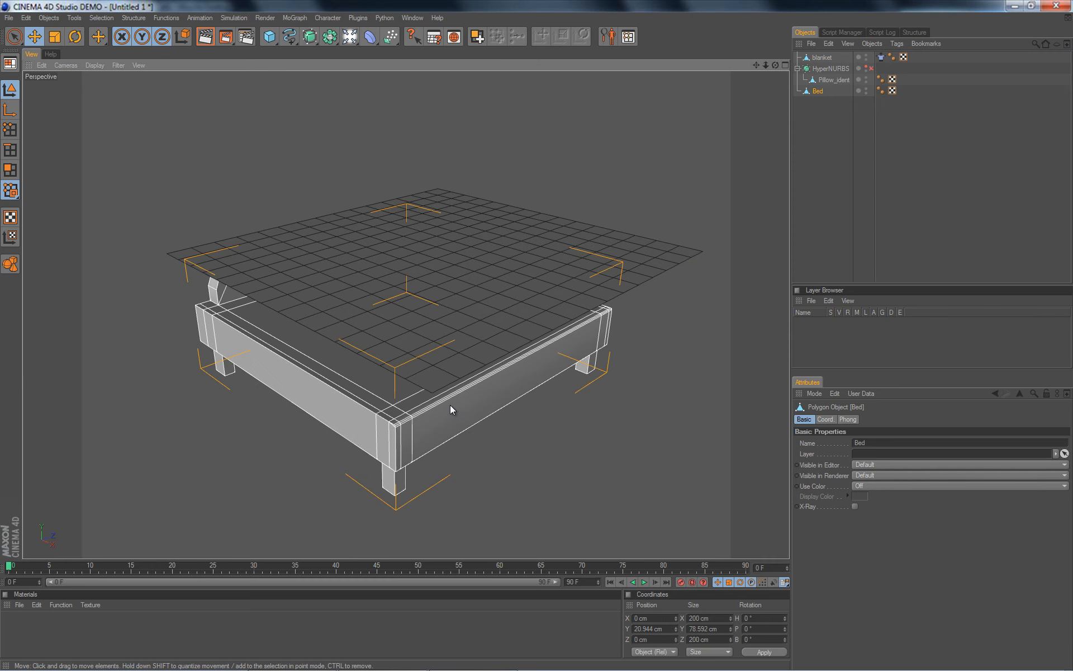
click(898, 44)
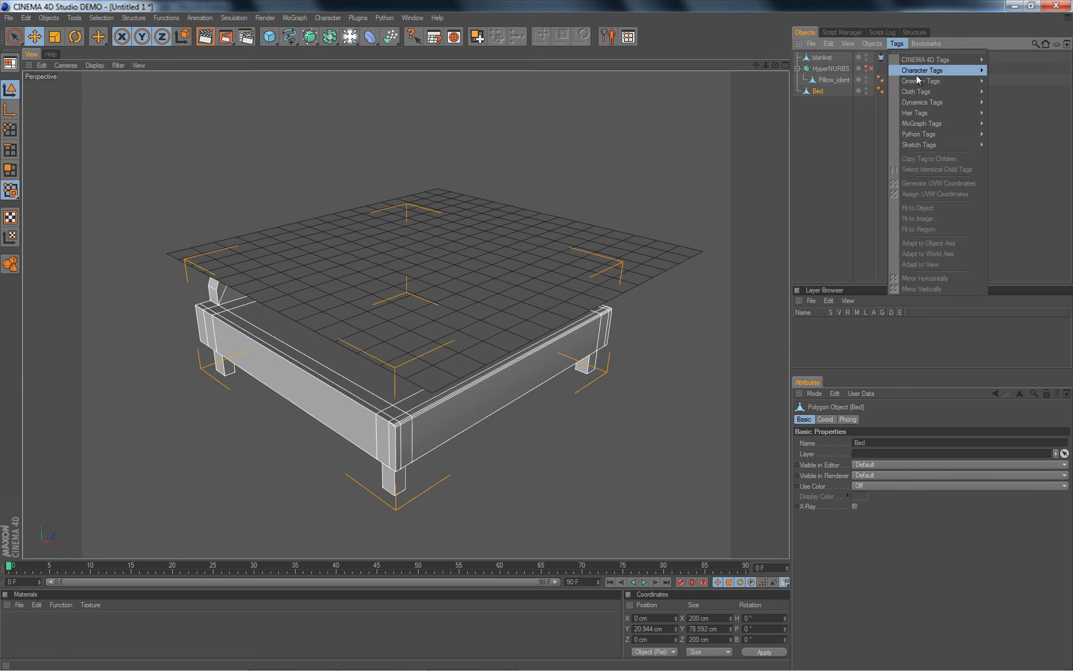
mouse_move(954, 92)
click(1006, 113)
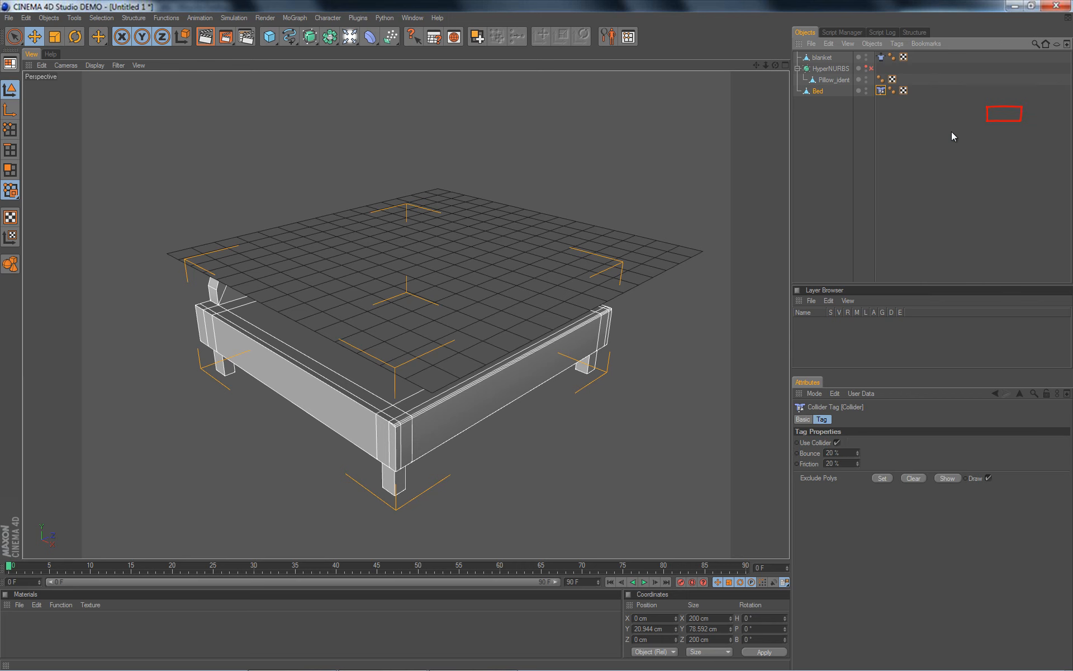
click(673, 420)
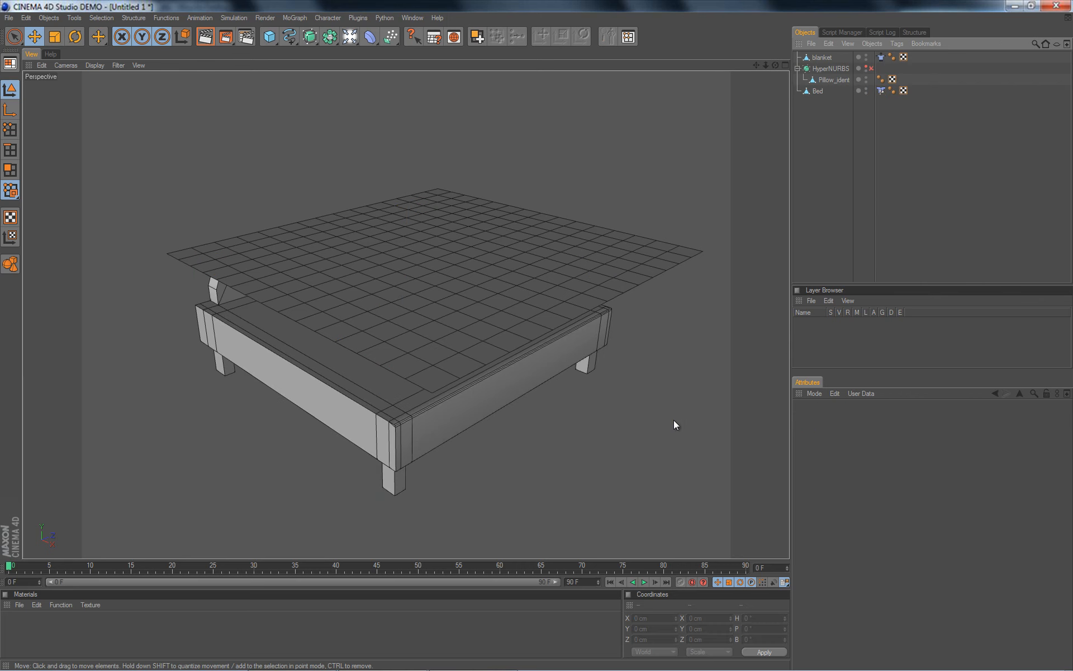
Run the cloth simulation from frame 0 and stop it at frame 48, with the blanket draped over the bed.
click(644, 581)
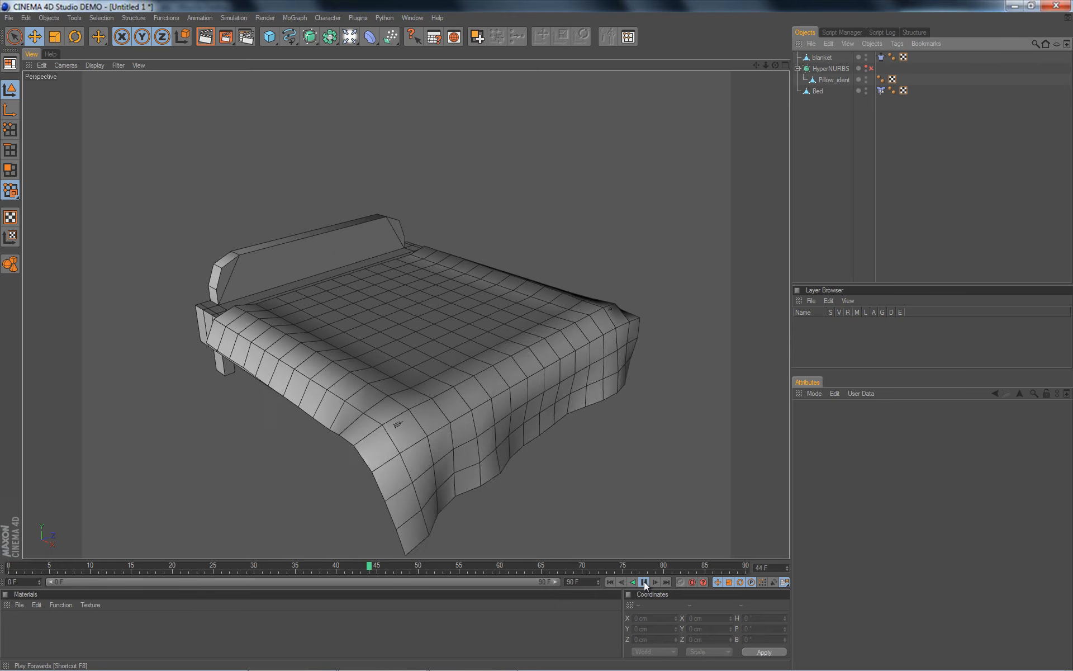
click(610, 582)
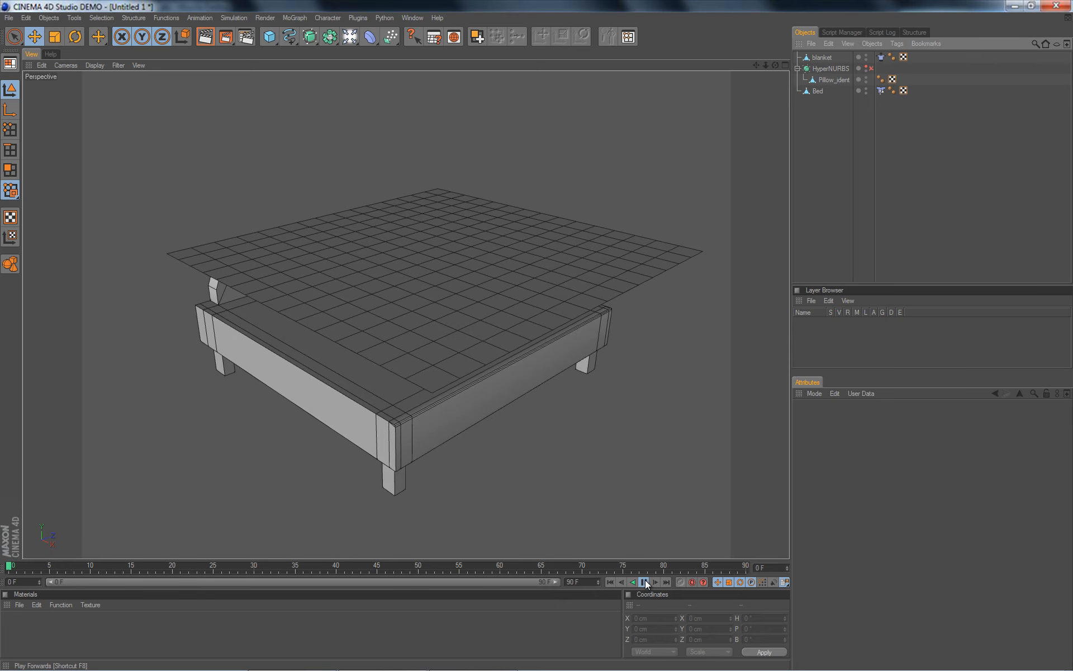
click(645, 581)
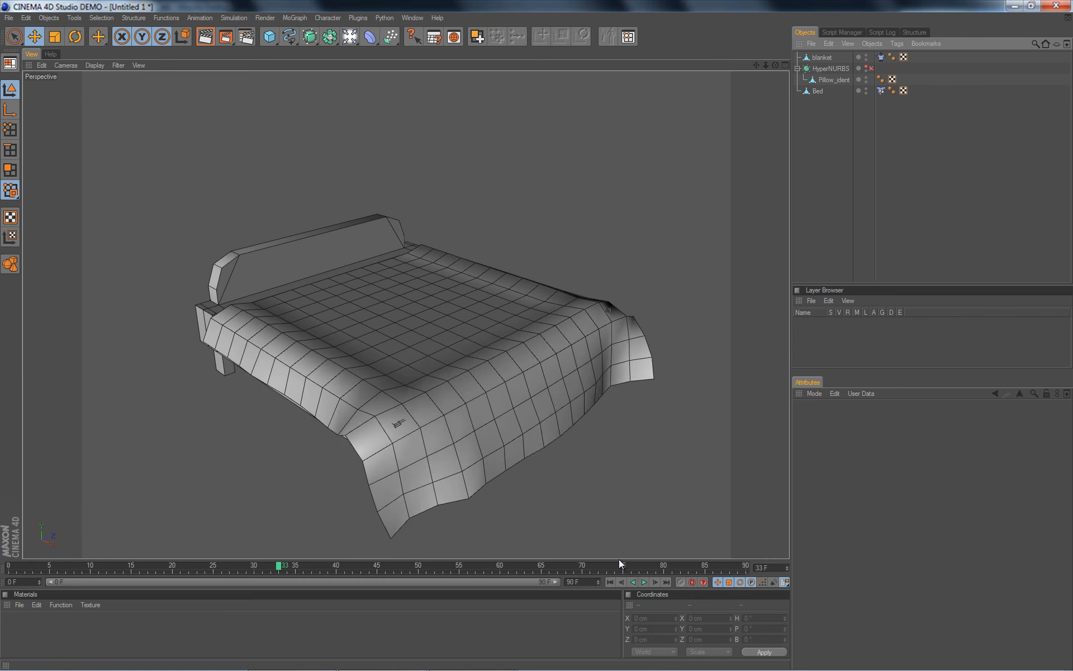
alt+drag(479, 311, 592, 447)
click(643, 582)
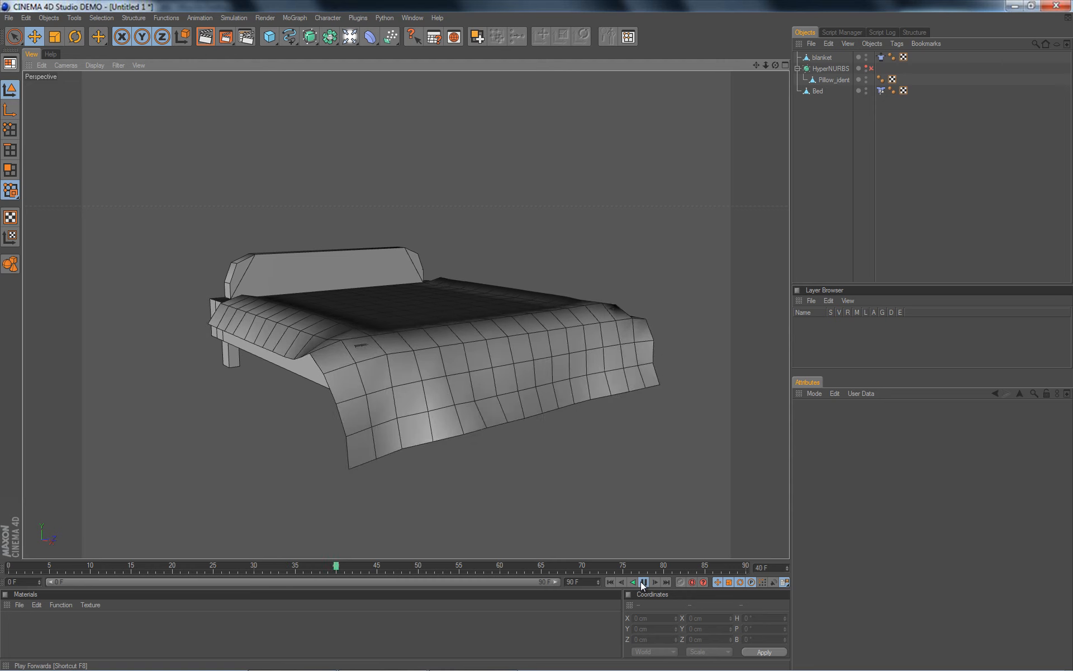
click(643, 582)
alt+drag(542, 336, 464, 375)
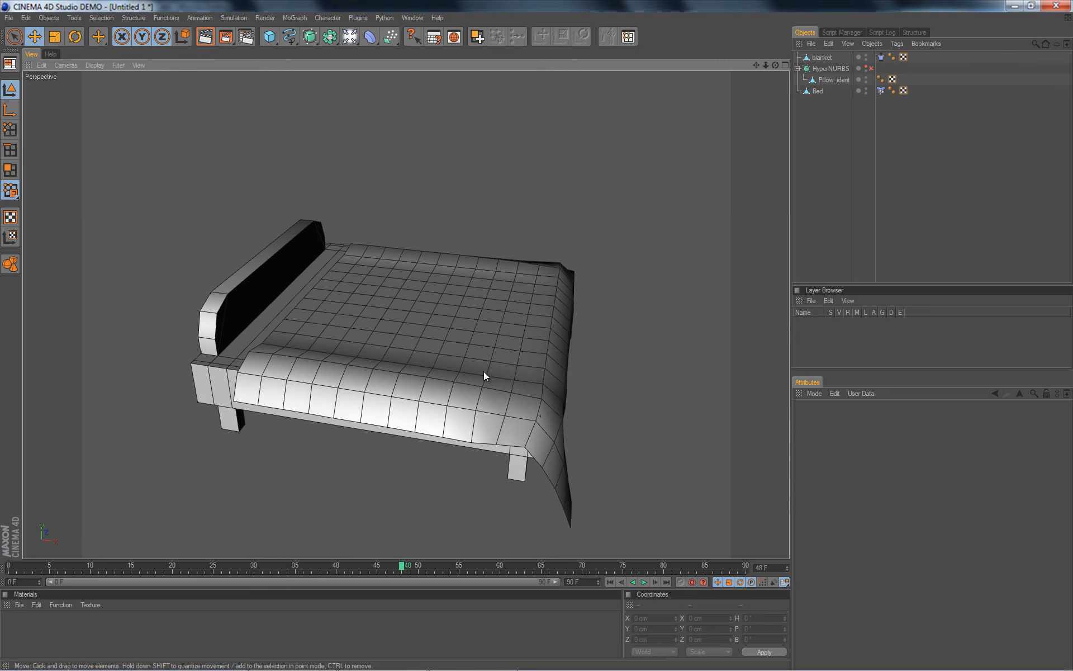
Inspect the draped blanket from several sides and view the Dresser settings of its Cloth tag.
alt+drag(270, 397, 538, 335)
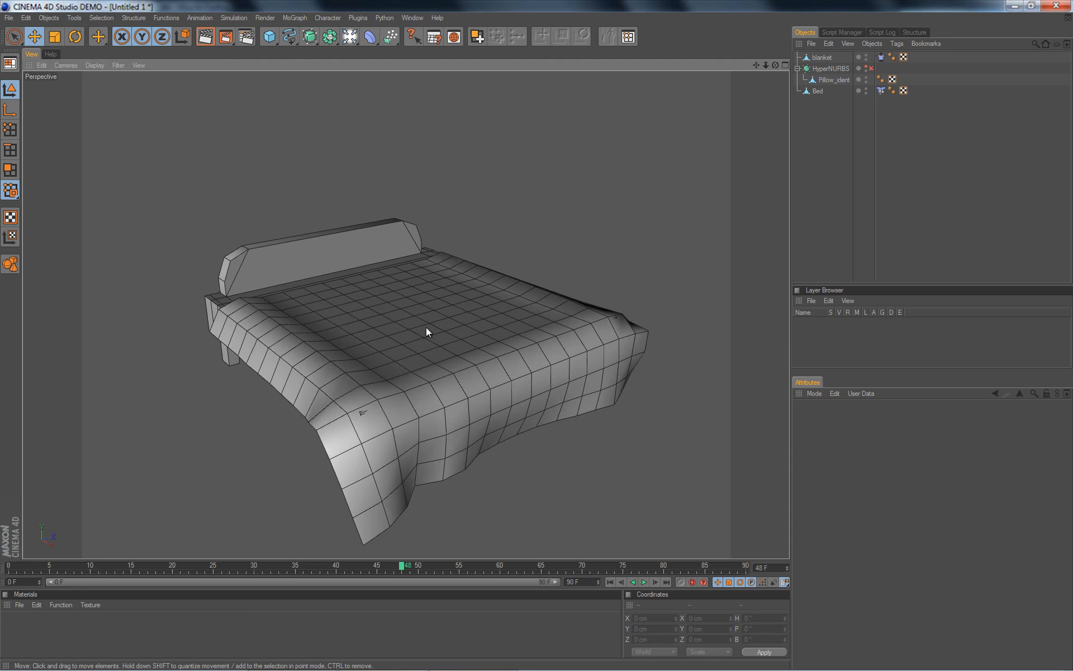
mouse_move(286, 307)
alt+mouse_down()
mouse_move(538, 335)
mouse_move(305, 310)
alt+mouse_up()
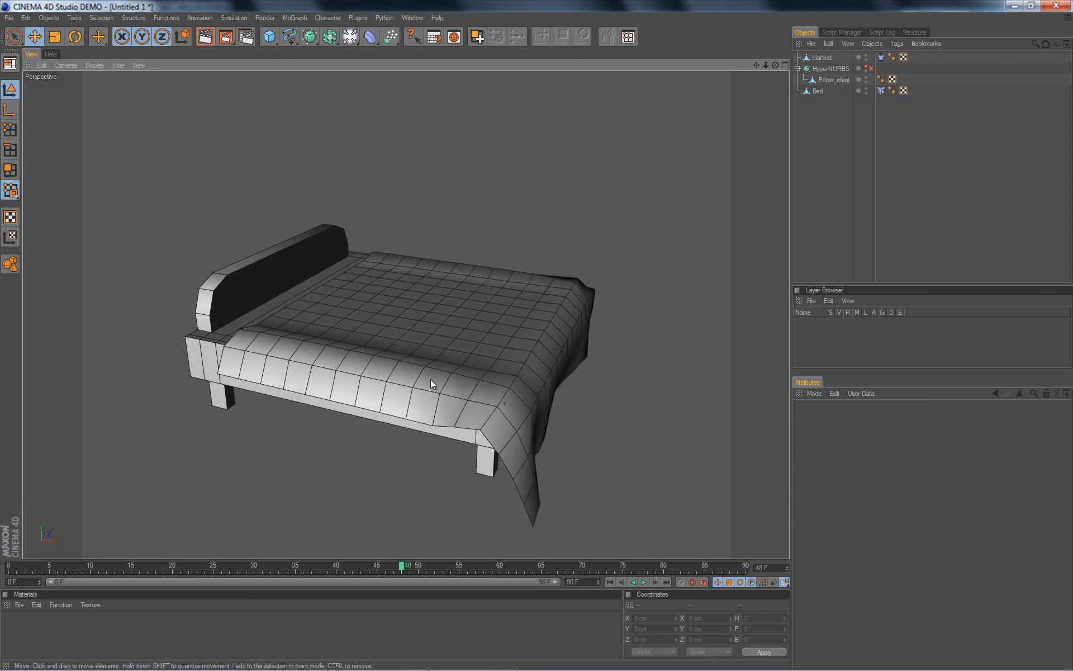
alt+drag(391, 329, 380, 395)
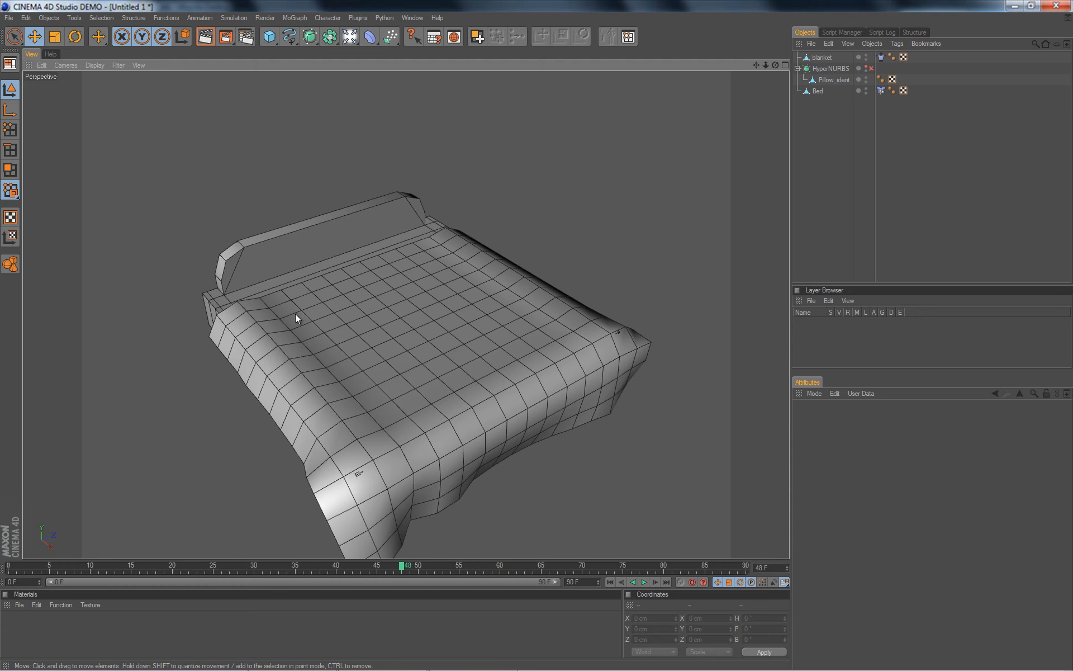
mouse_move(405, 362)
alt+mouse_down()
mouse_move(539, 337)
mouse_move(409, 363)
alt+mouse_up()
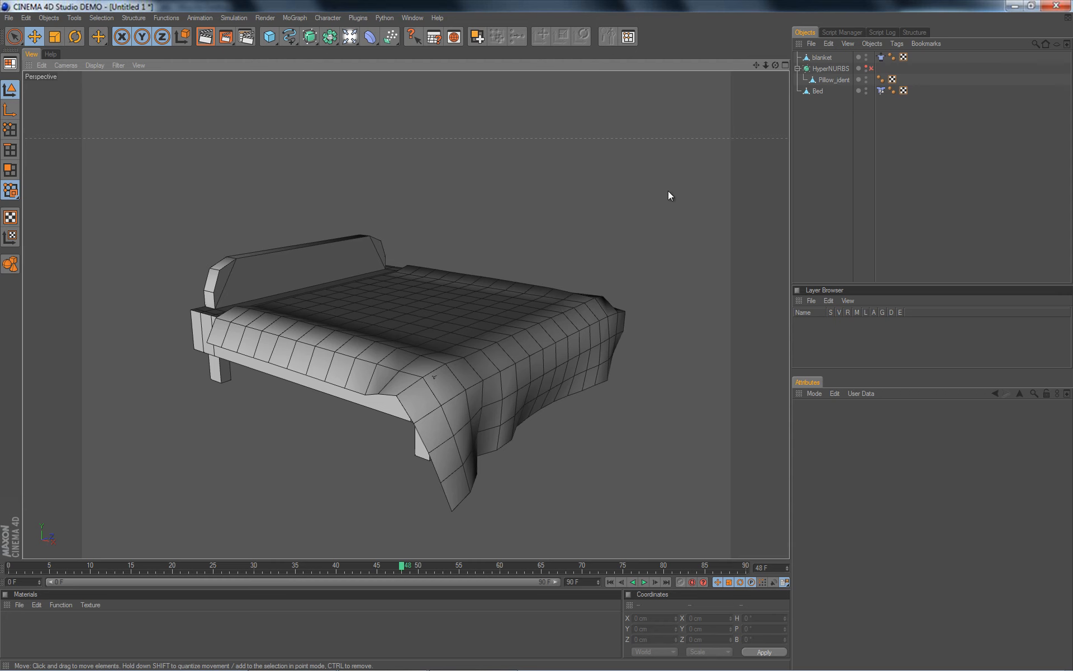
alt+drag(561, 212, 538, 341)
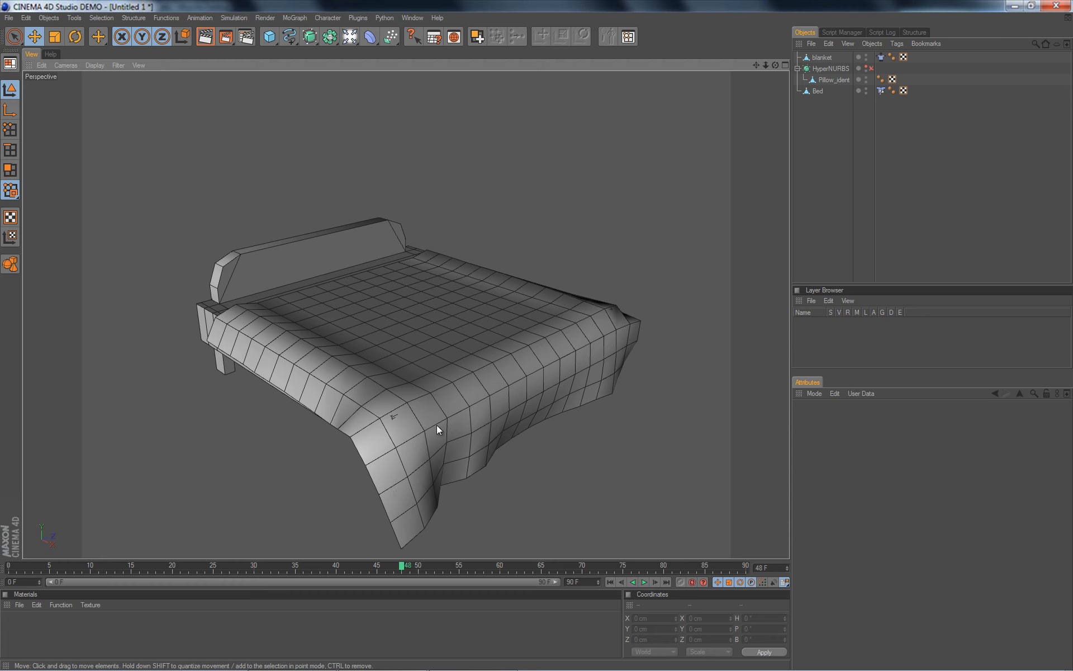
click(880, 57)
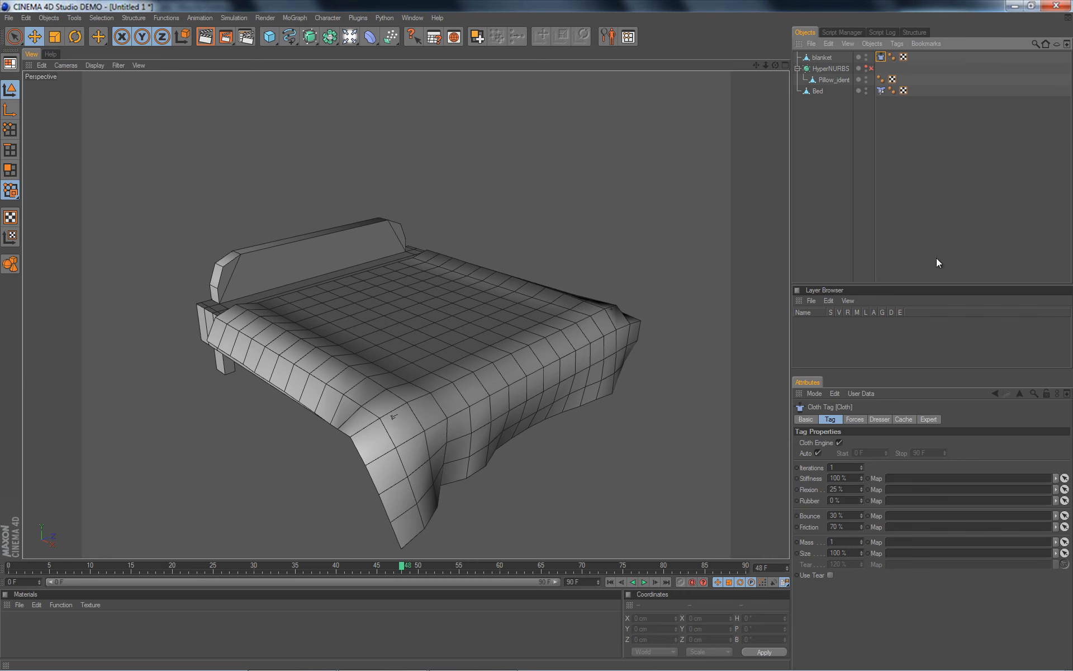
click(880, 420)
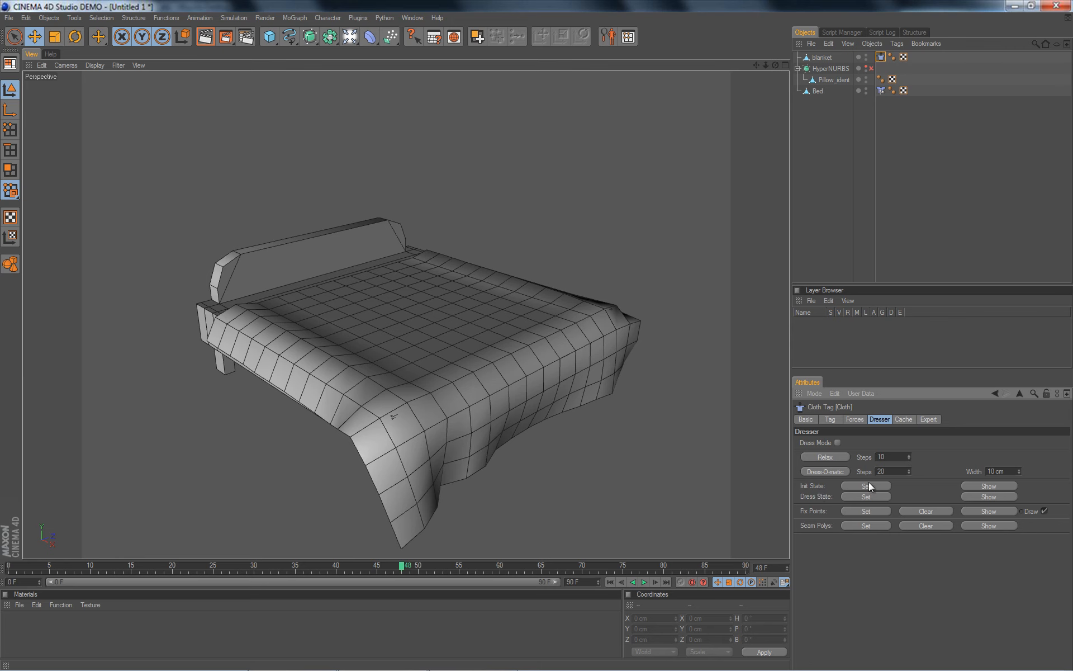
Delete the Cloth tag from the blanket and the Collider tag from the bed.
click(881, 57)
key(Delete)
click(883, 93)
key(Delete)
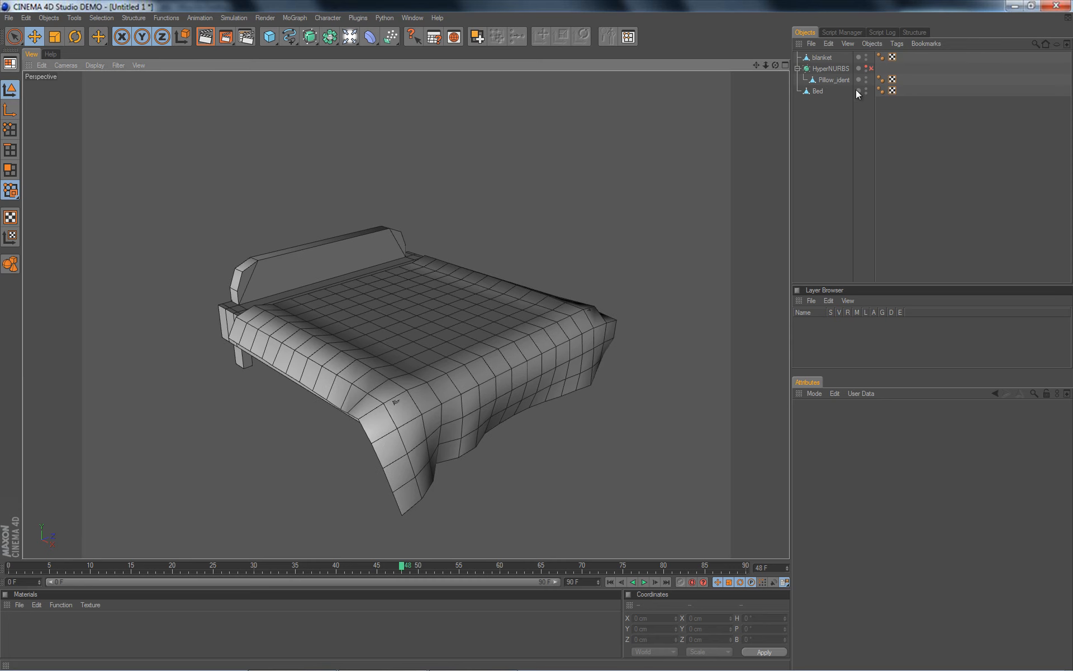
Select the blanket and return the animation to frame 0.
click(823, 58)
mouse_move(399, 287)
alt+mouse_down()
mouse_move(393, 268)
mouse_move(391, 297)
alt+mouse_up()
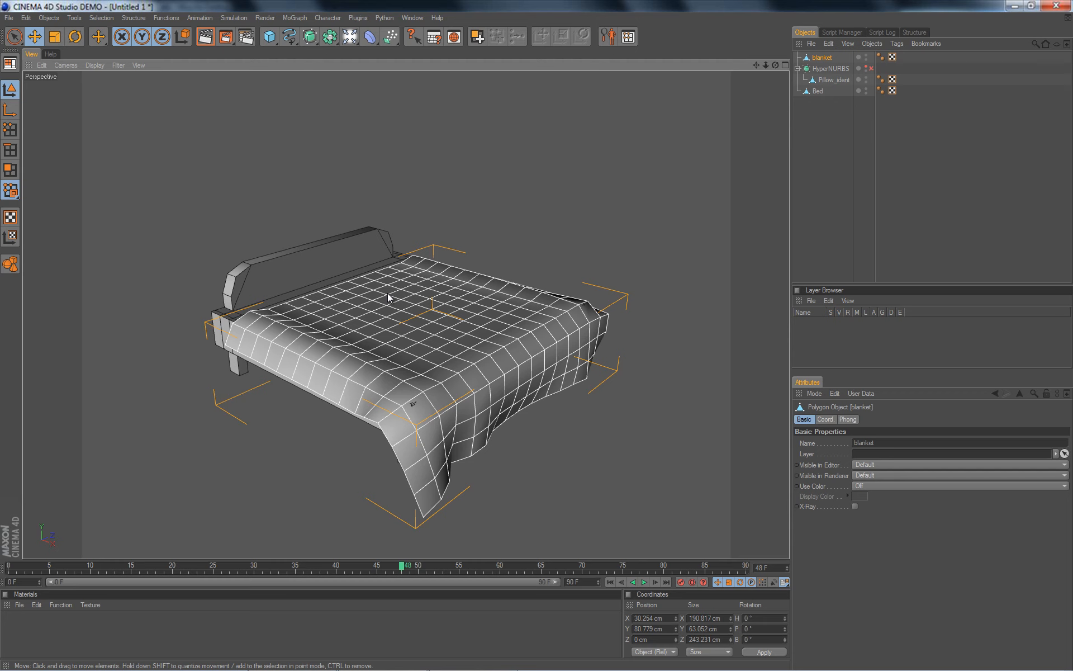
click(611, 582)
Delete the blanket object from the scene.
scroll(424, 333, up, 2)
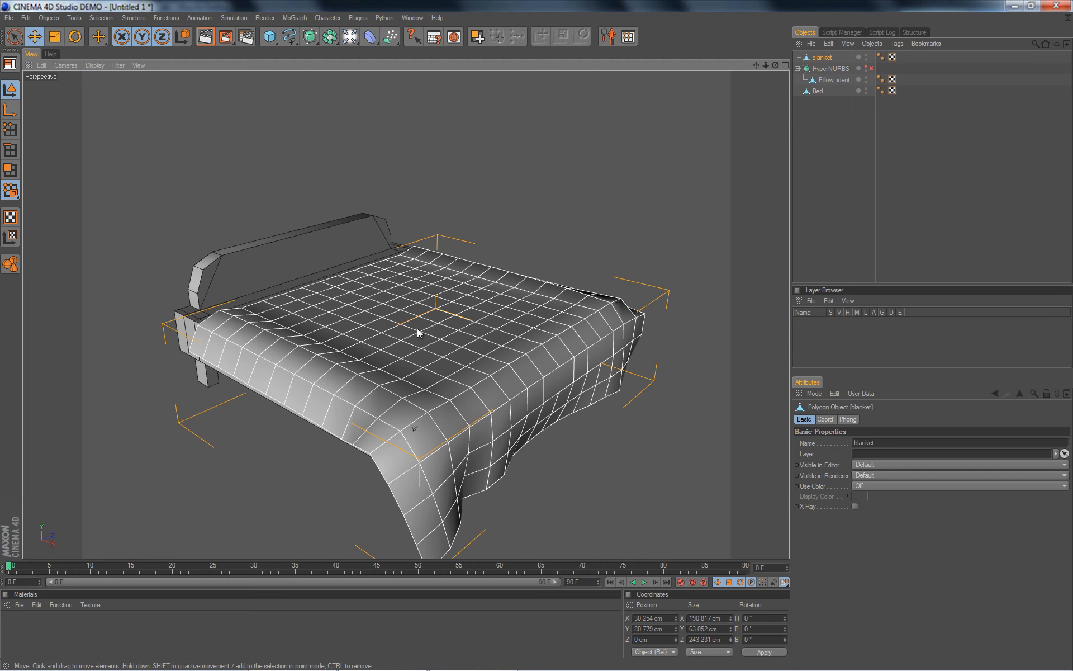
scroll(419, 332, up, 1)
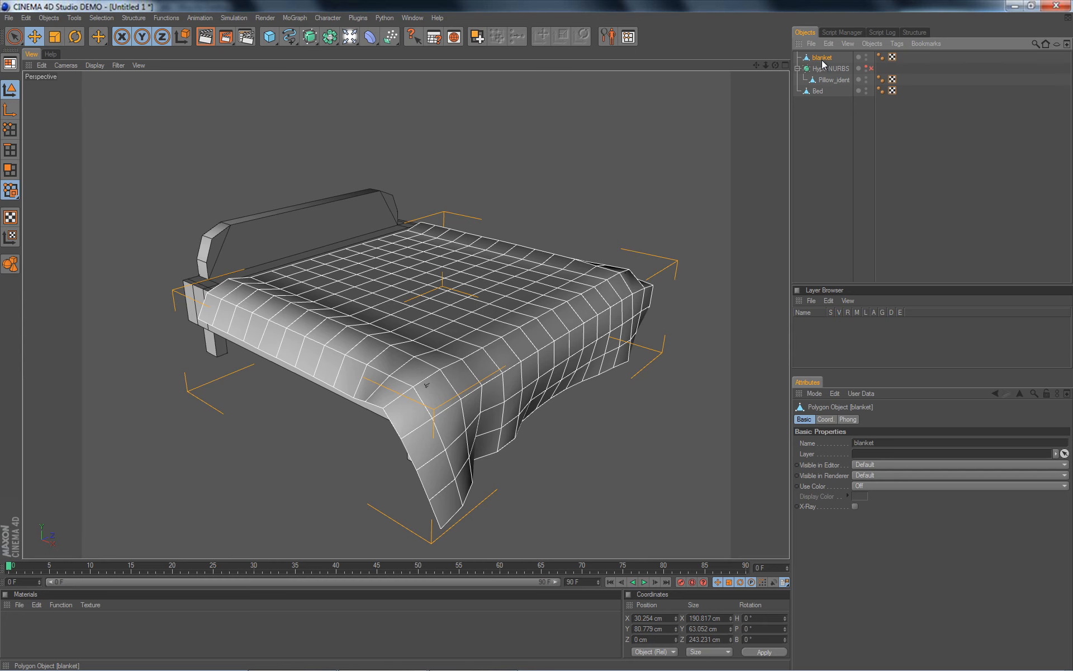
key(Delete)
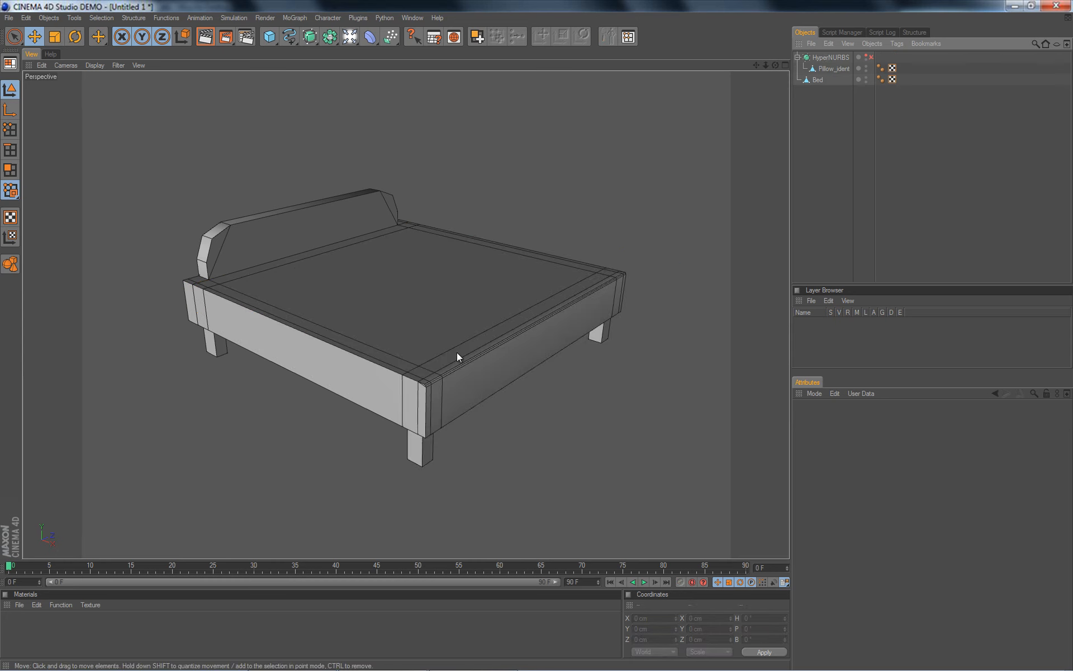
Show the bed in the Right view with shaded display.
middle_click(409, 227)
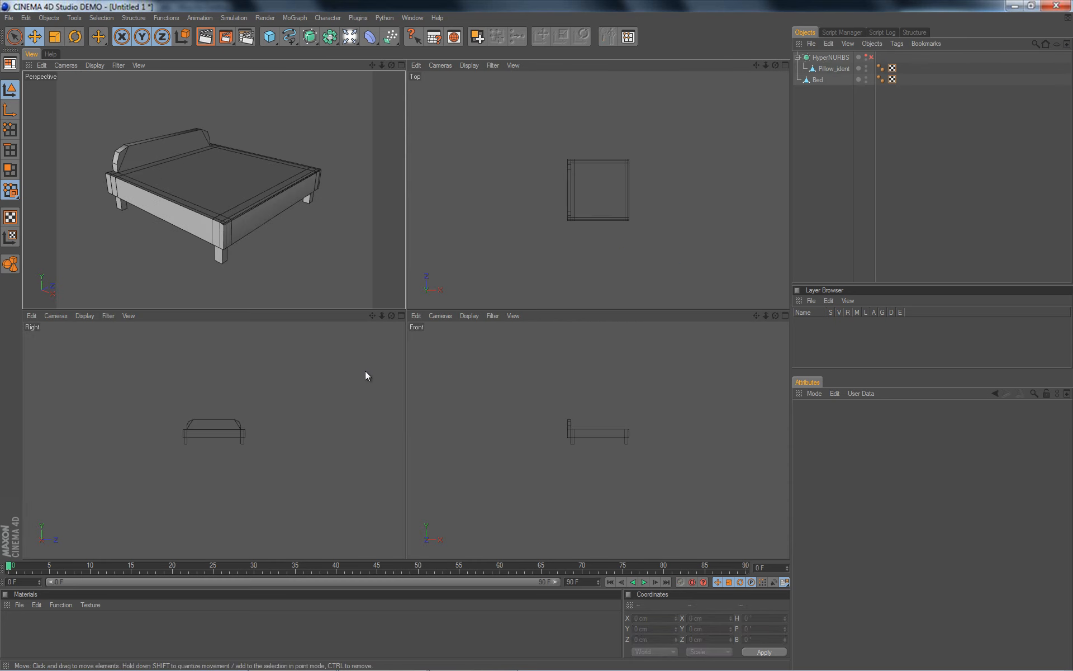
middle_click(330, 437)
scroll(358, 383, up, 3)
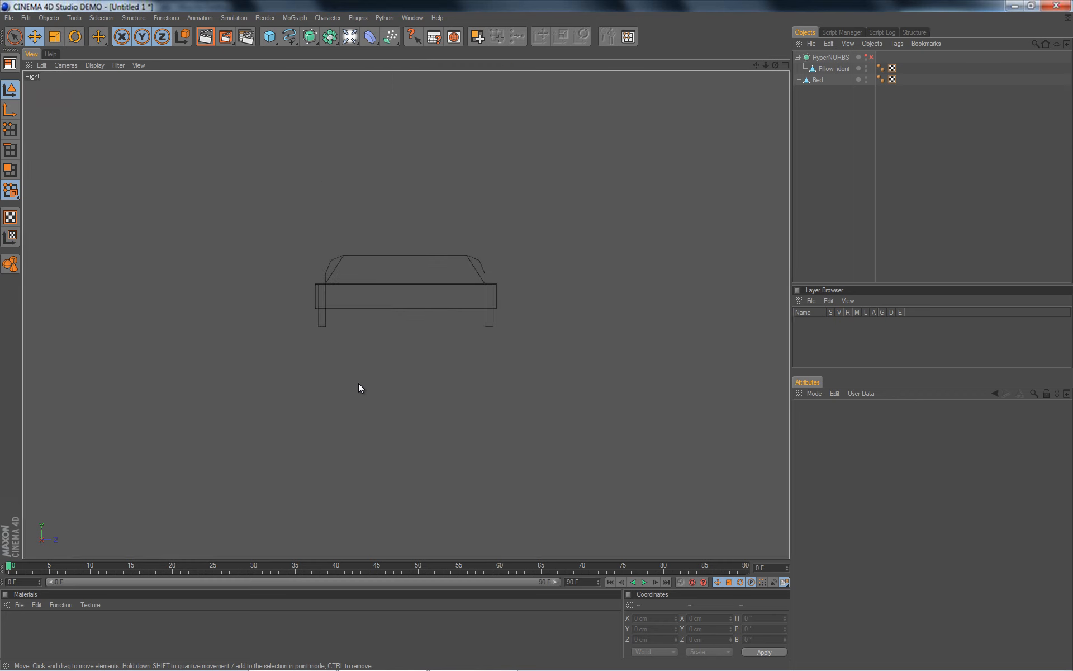
key(n)
key(a)
scroll(387, 374, up, 5)
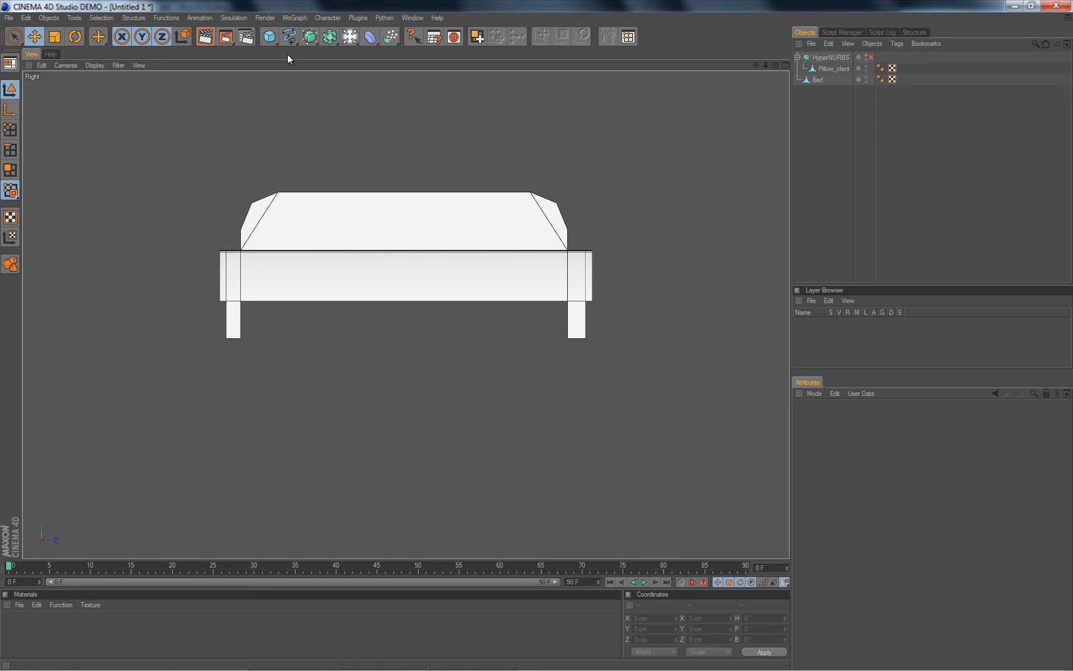
Draw an open six-point Bezier spline over the bed's cross-section, about 207 cm wide and 30 cm high, hanging down both sides.
click(290, 37)
click(388, 56)
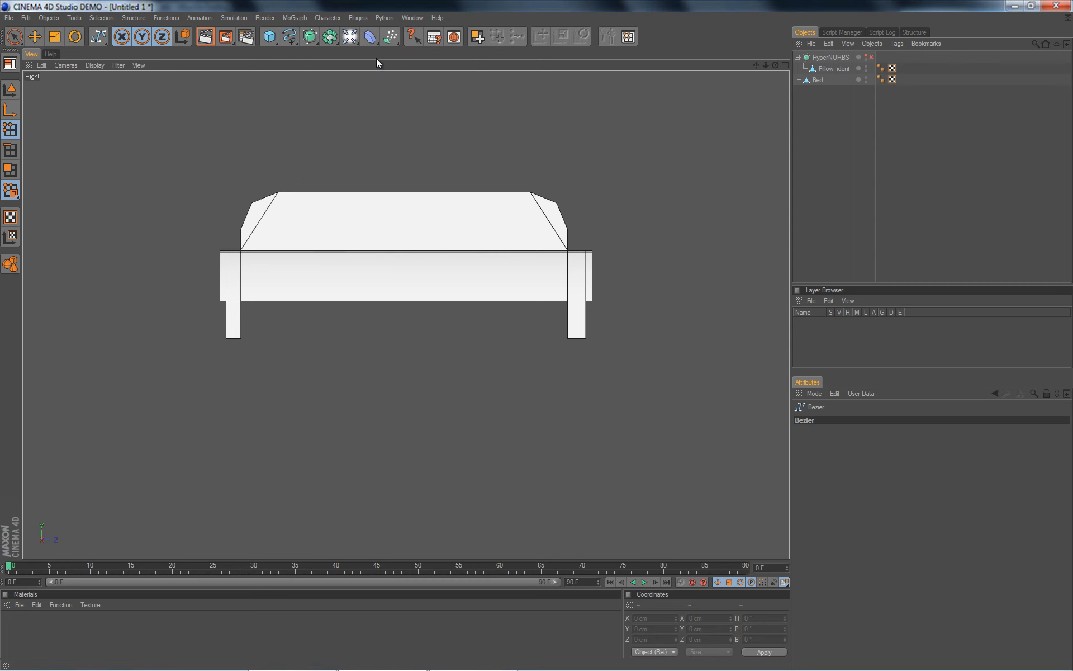
click(216, 294)
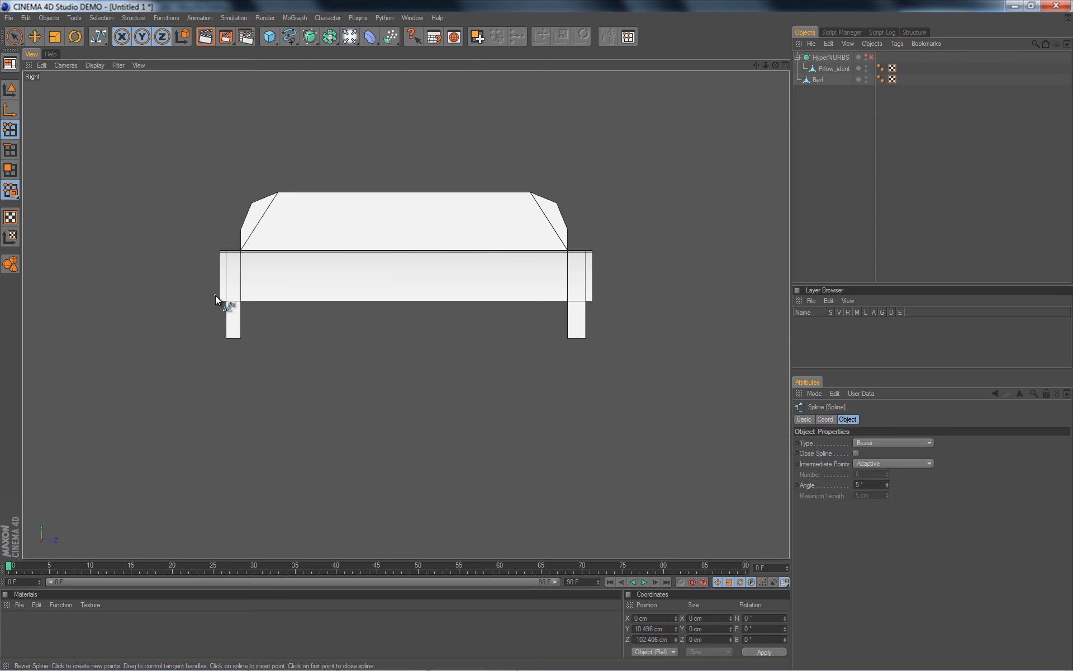
click(218, 243)
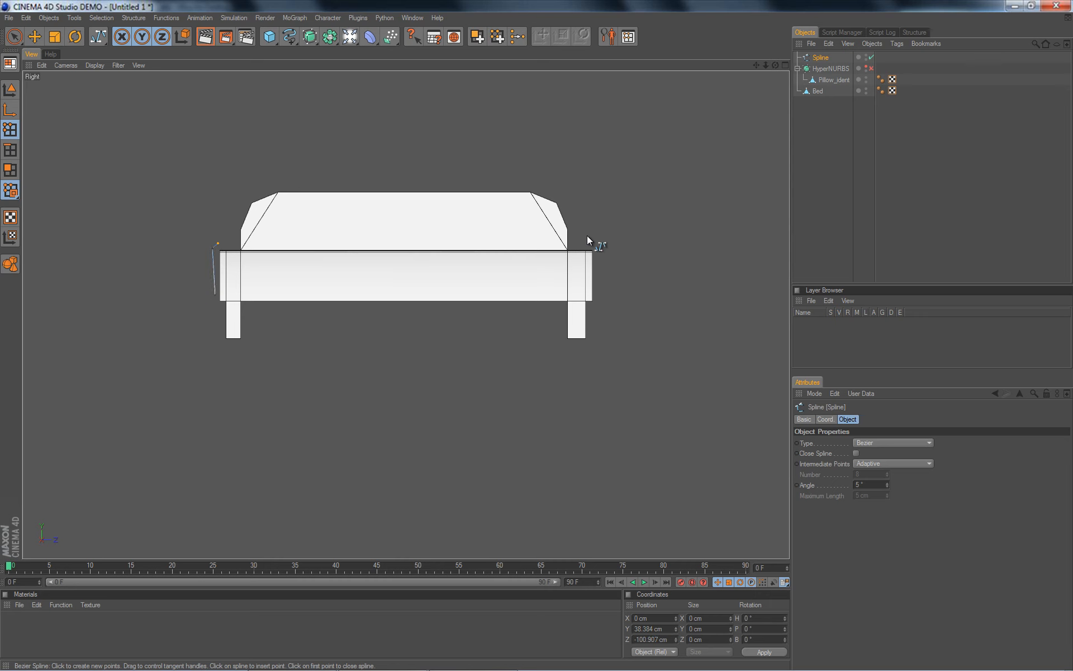
click(380, 243)
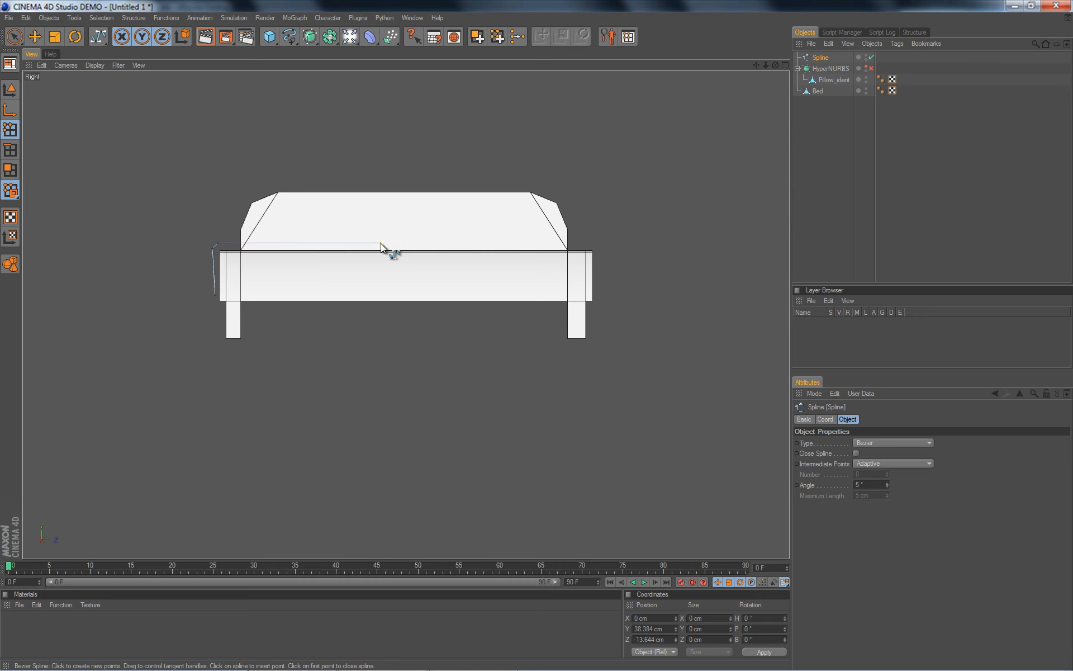
click(538, 243)
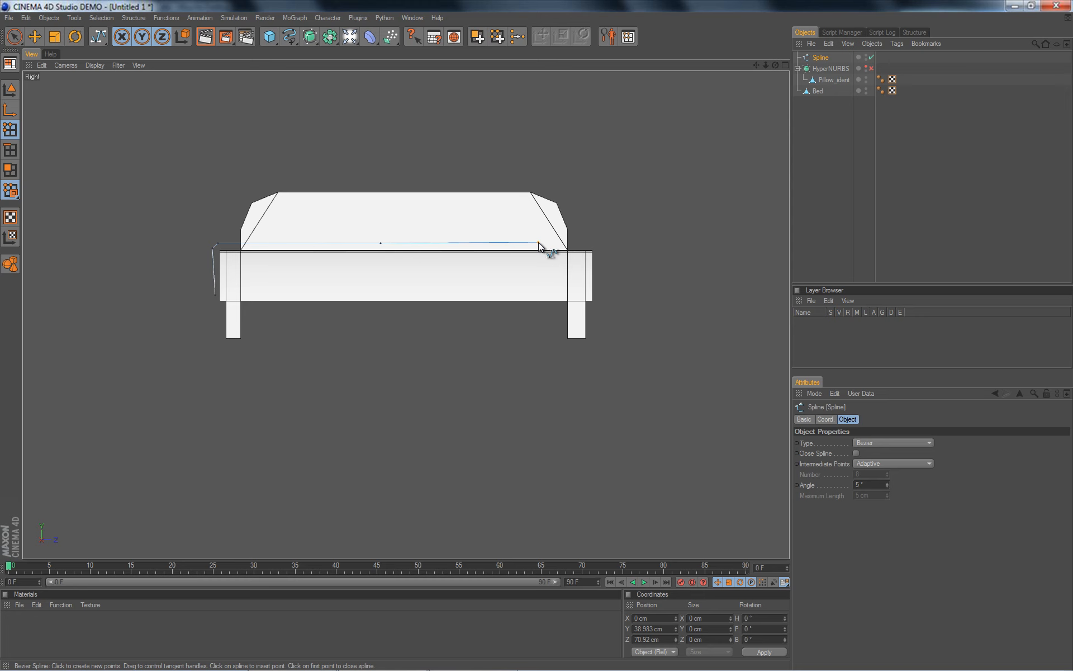
click(593, 248)
click(598, 297)
Move the spline along the X axis to the foot end of the bed, at about X 97 cm.
middle_click(213, 167)
middle_click(233, 152)
key(e)
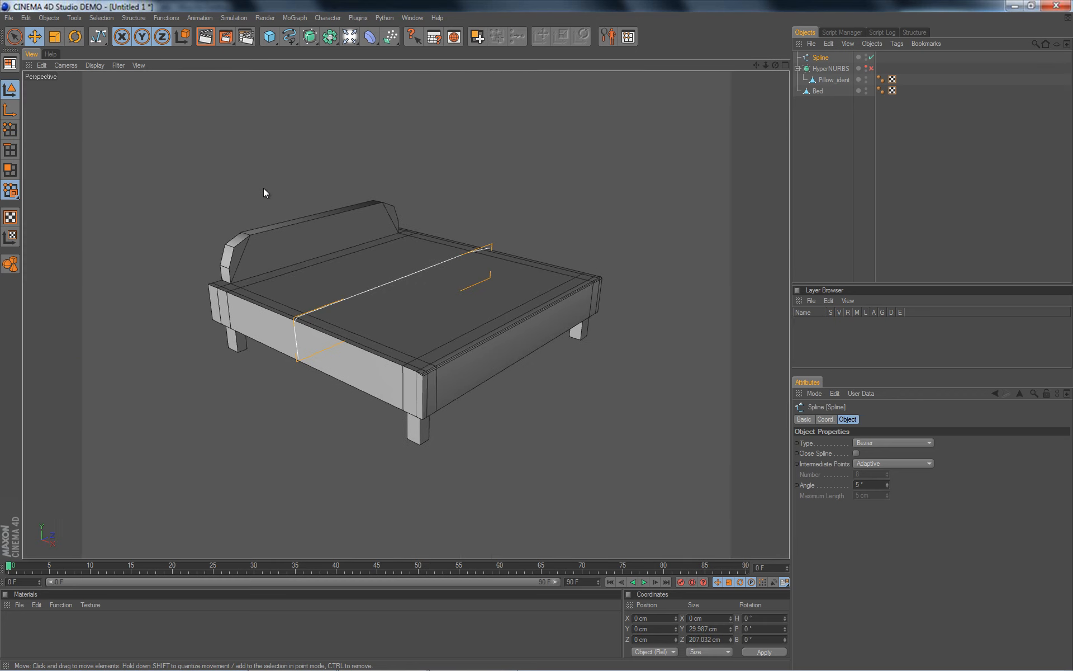
click(422, 269)
drag(499, 360, 535, 335)
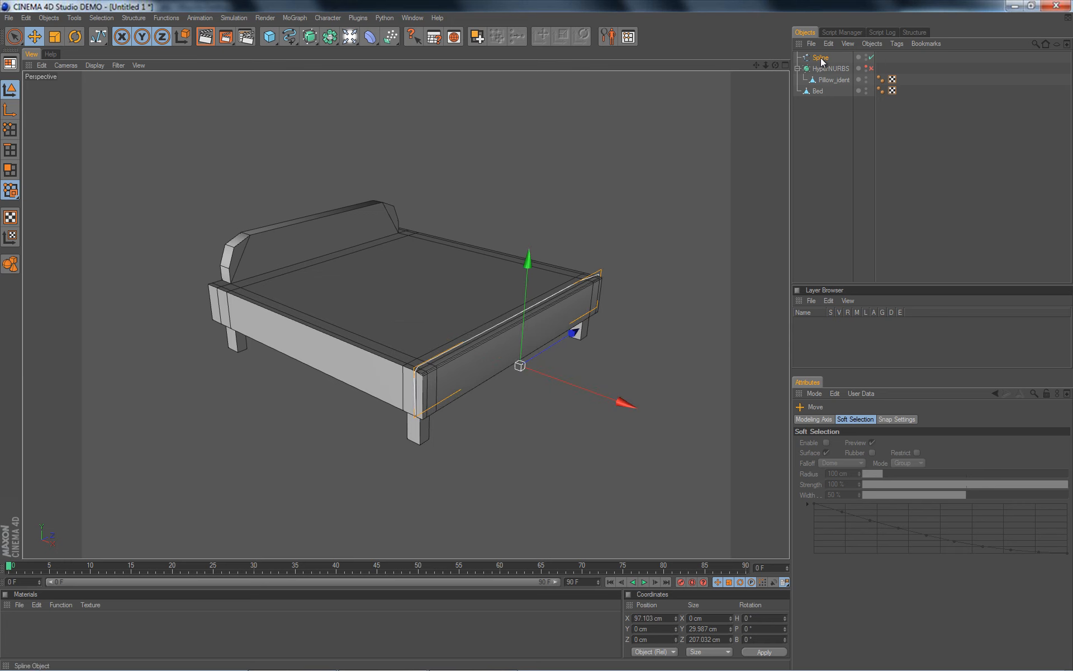
Duplicate the spline and move the copy to the head end of the bed, at about X -66 cm.
ctrl+drag(823, 58, 830, 57)
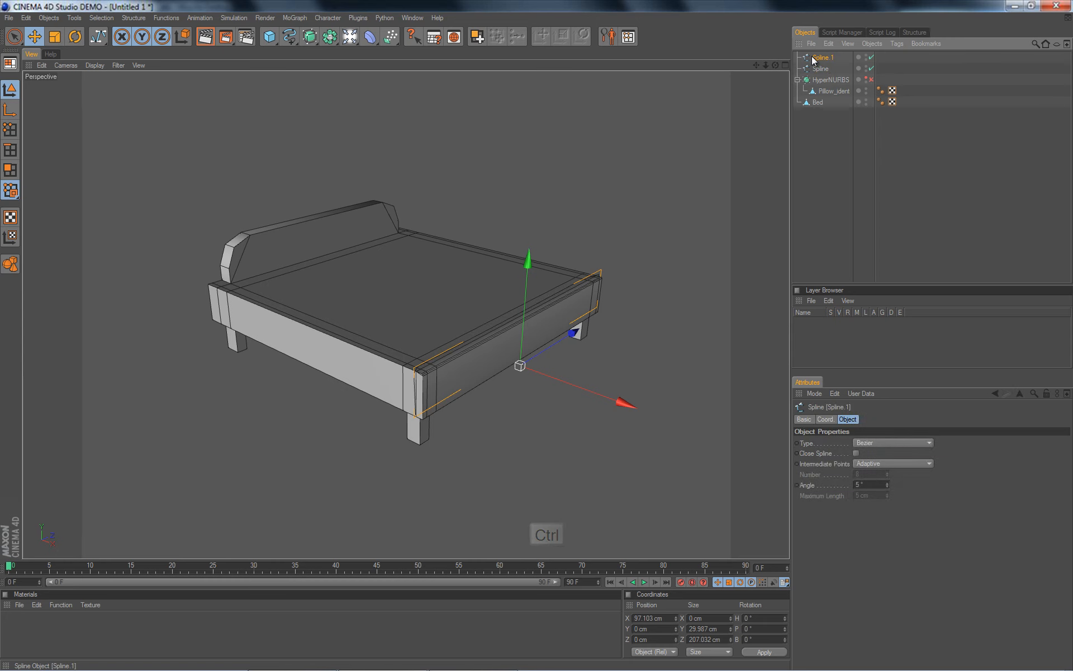
drag(624, 405, 536, 336)
drag(534, 340, 536, 340)
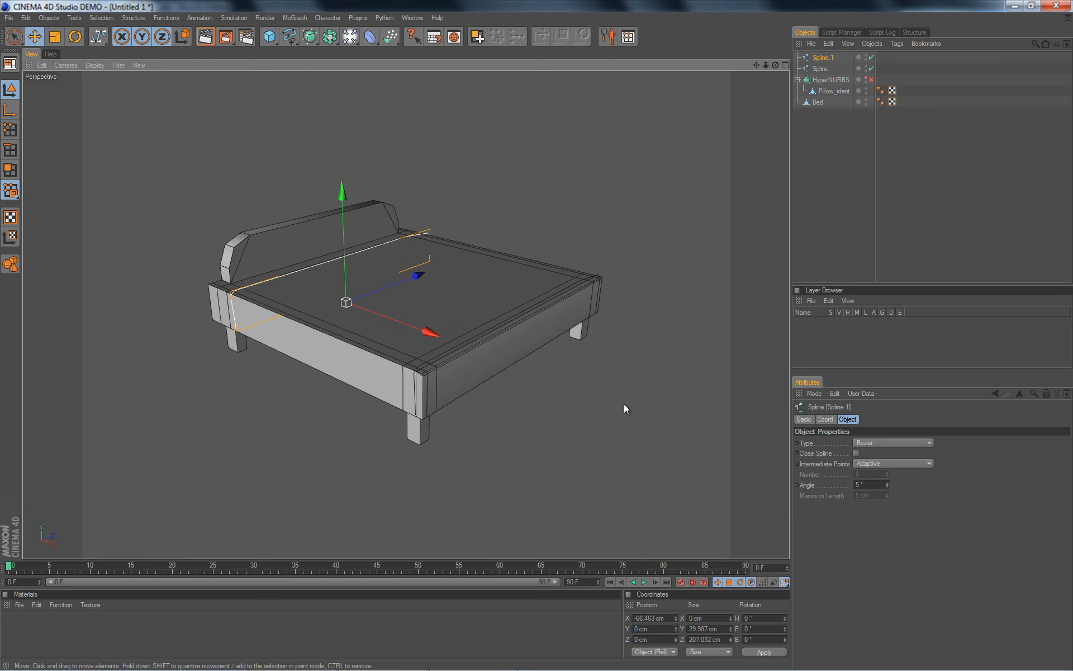
Add a Loft NURBS object and make both splines its children to form the blanket surface.
click(310, 36)
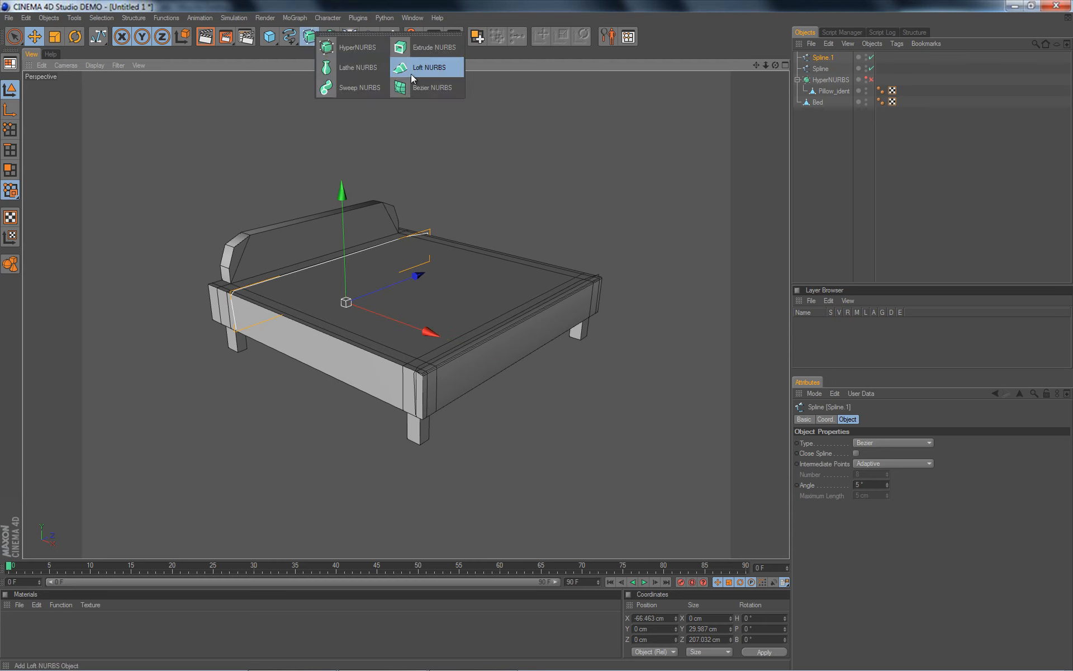
click(429, 68)
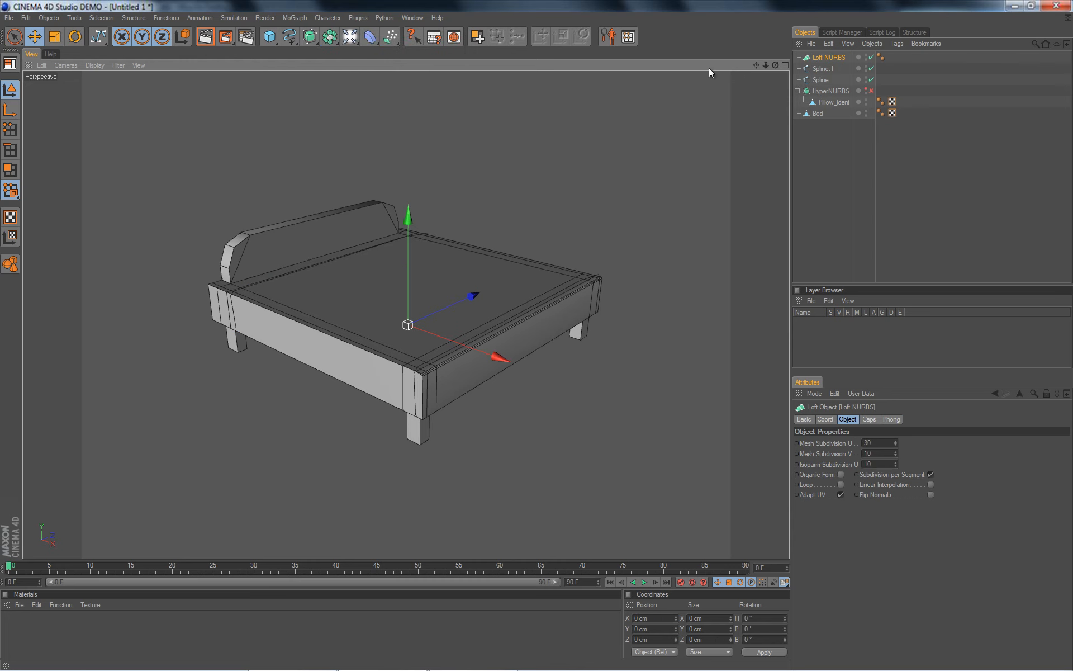
click(821, 70)
shift+click(827, 80)
drag(835, 55, 834, 55)
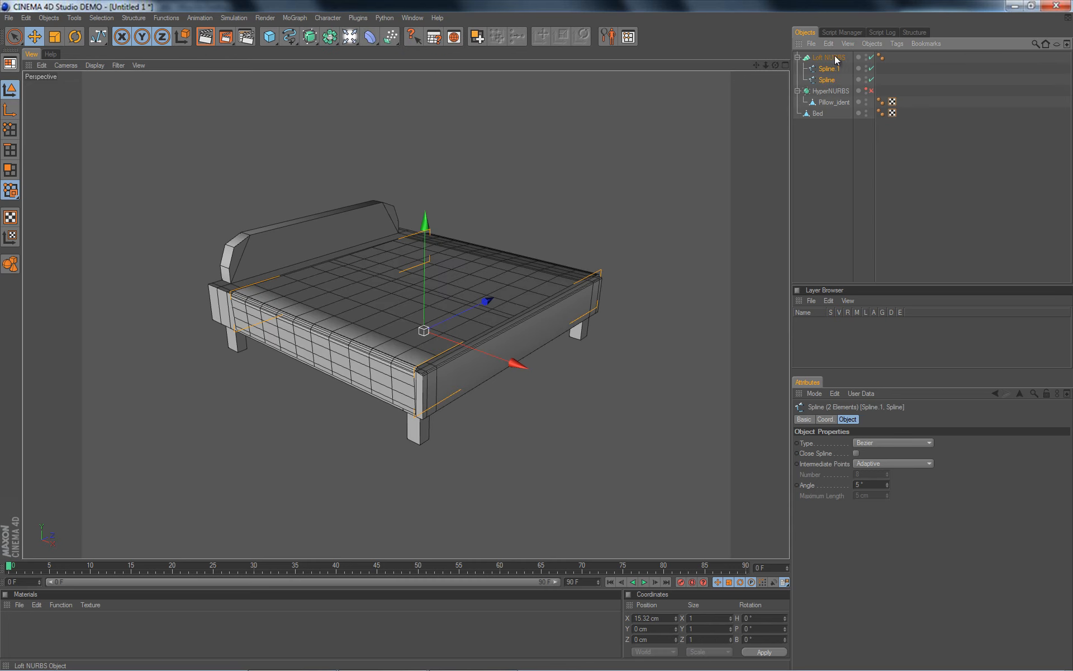
Set the perspective view's display mode to Isoparms.
scroll(441, 190, up, 1)
alt+drag(536, 336, 537, 337)
alt+right_drag(536, 336, 537, 337)
alt+middle_drag(536, 336, 537, 336)
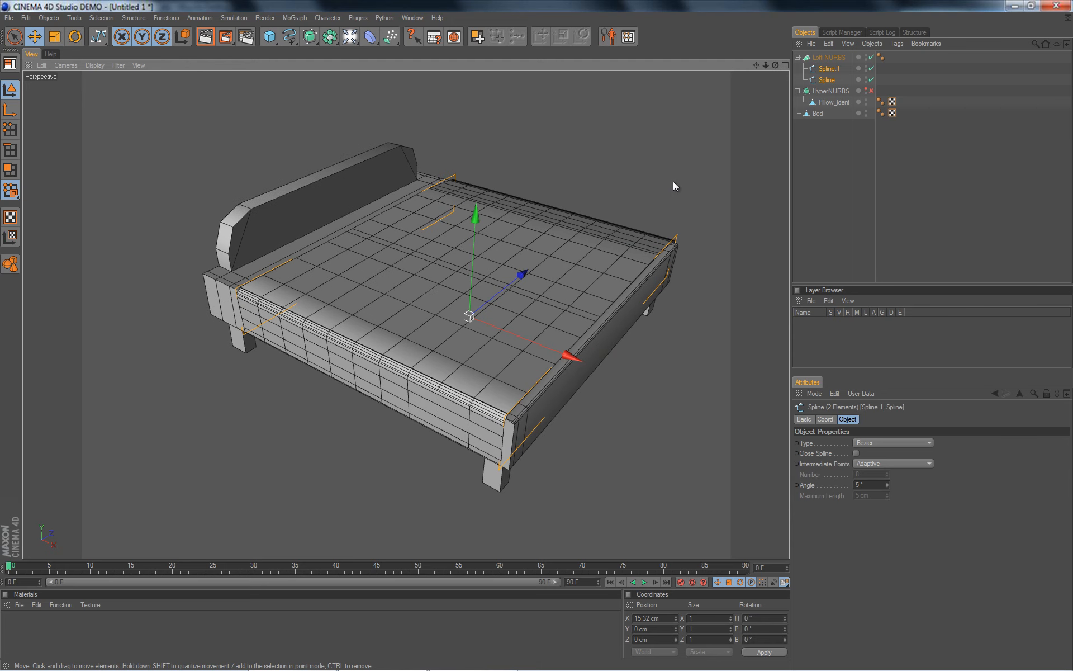
click(95, 65)
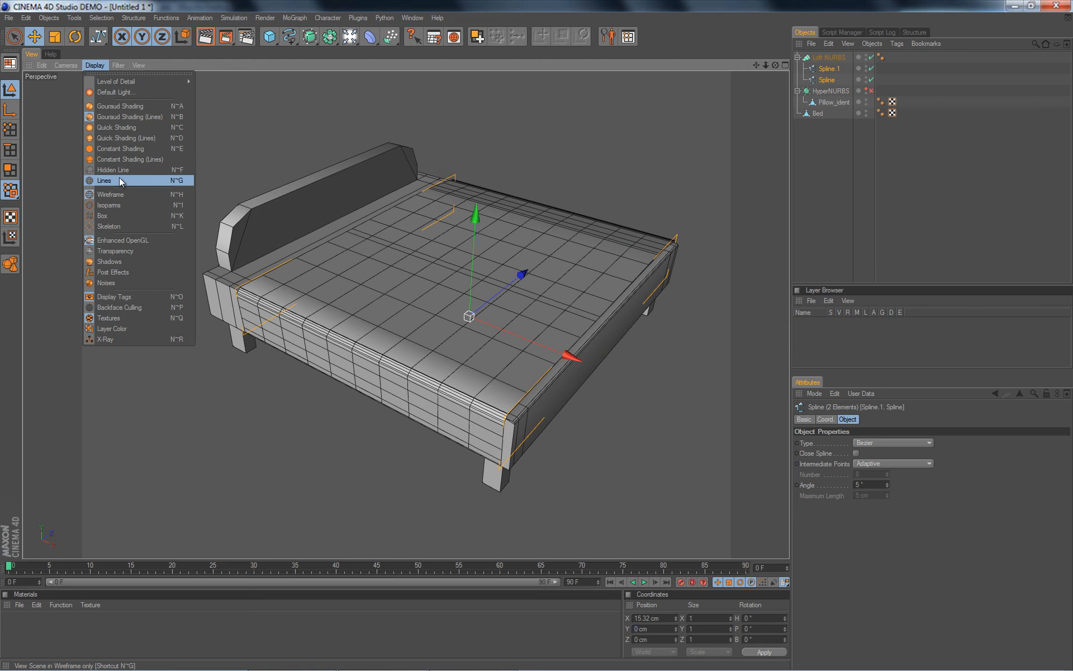
click(126, 207)
scroll(379, 311, down, 1)
alt+drag(379, 311, 536, 336)
Adjust the points of the foot-end spline slightly along the Z axis, starting with its near upper corner point.
click(831, 77)
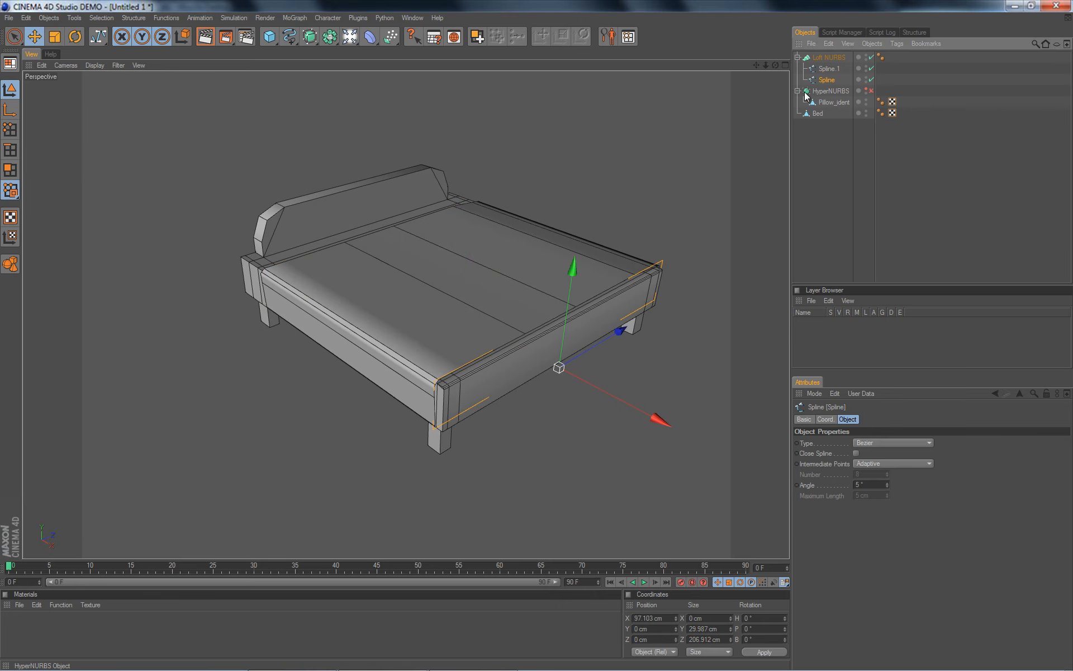
scroll(545, 225, up, 2)
click(18, 129)
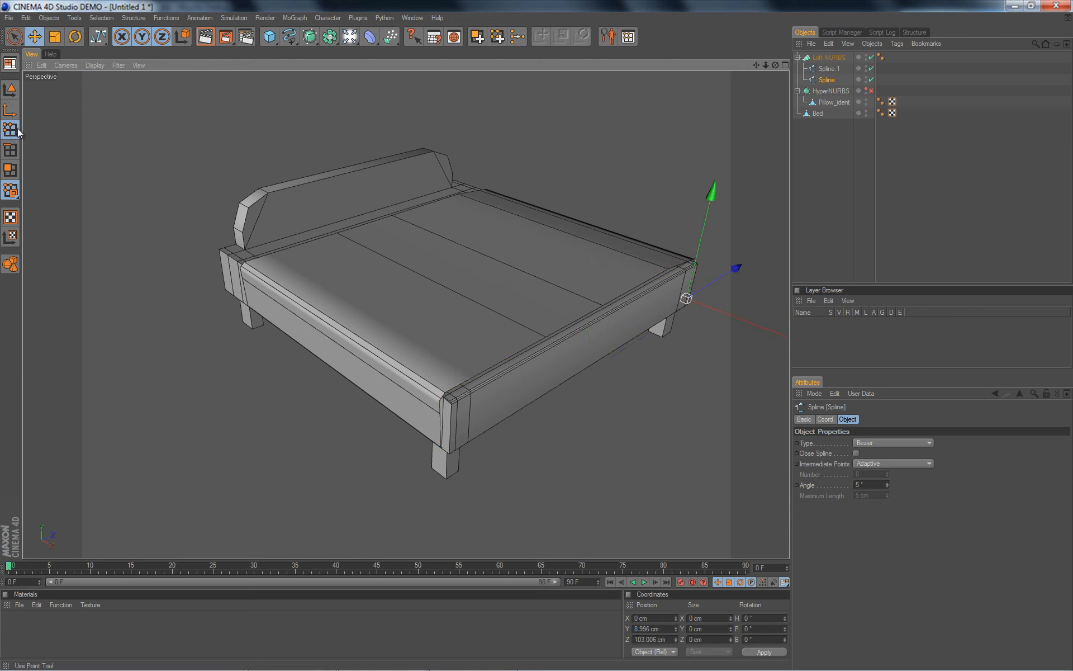
click(438, 402)
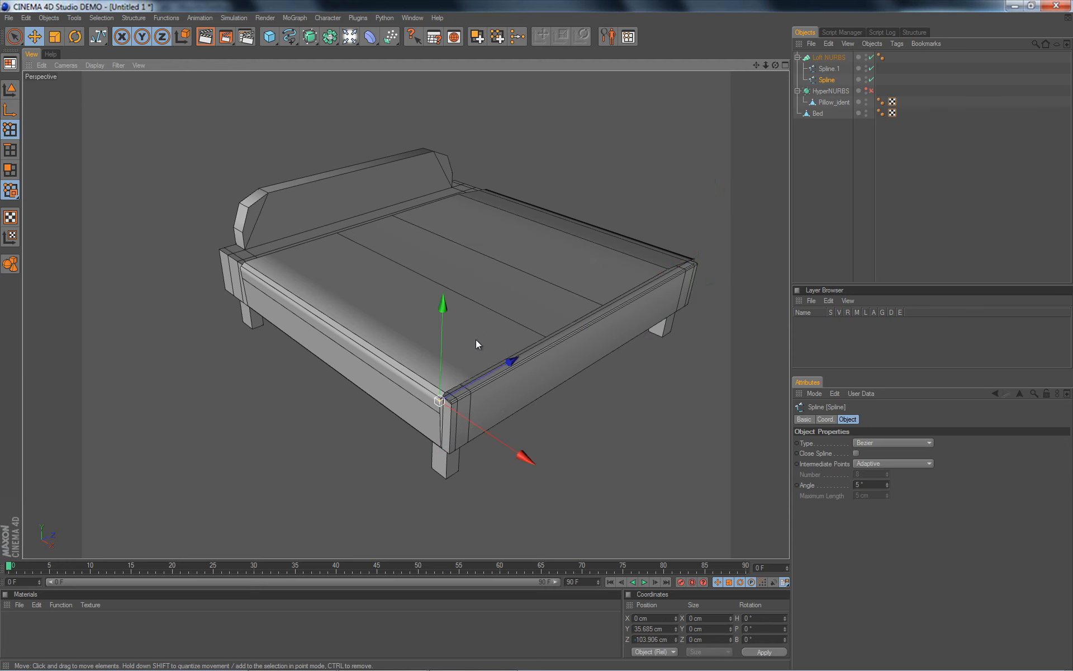
drag(500, 359, 537, 337)
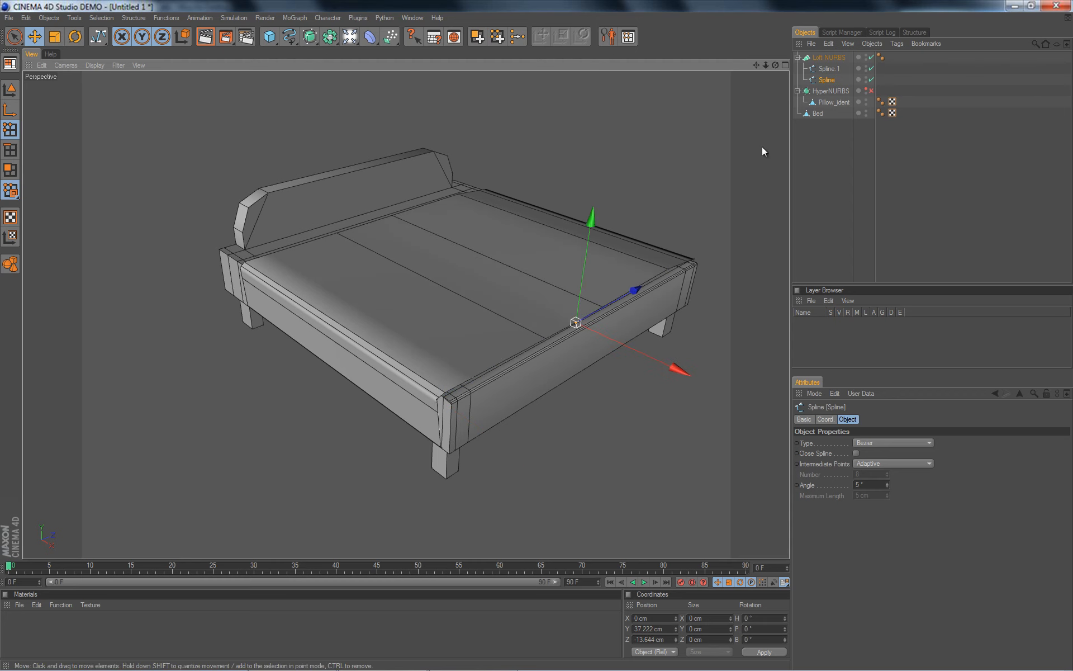
Duplicate the foot-end spline inside the loft, move the copy to about X 18.6 cm, and pull its near lower end point outward.
drag(828, 82, 834, 82)
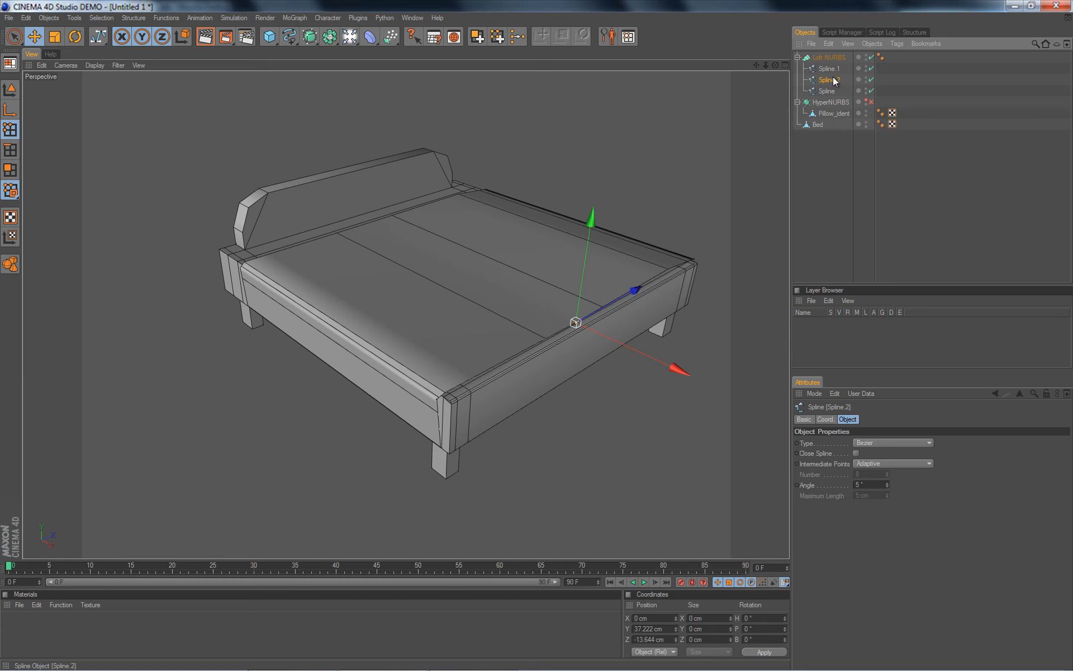
drag(683, 435, 538, 335)
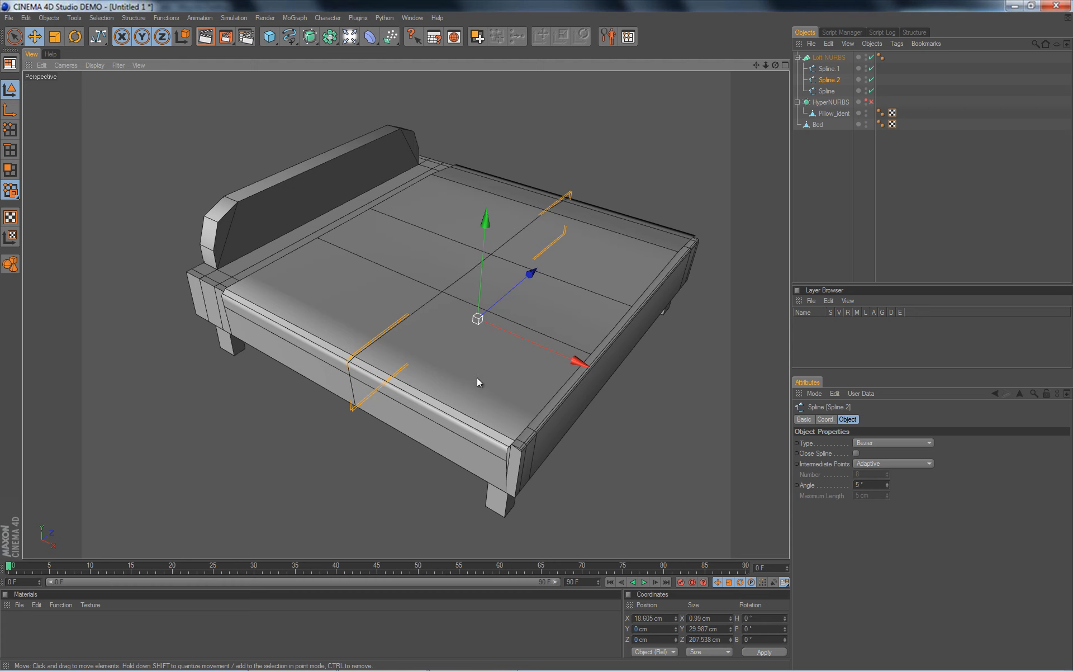
click(10, 130)
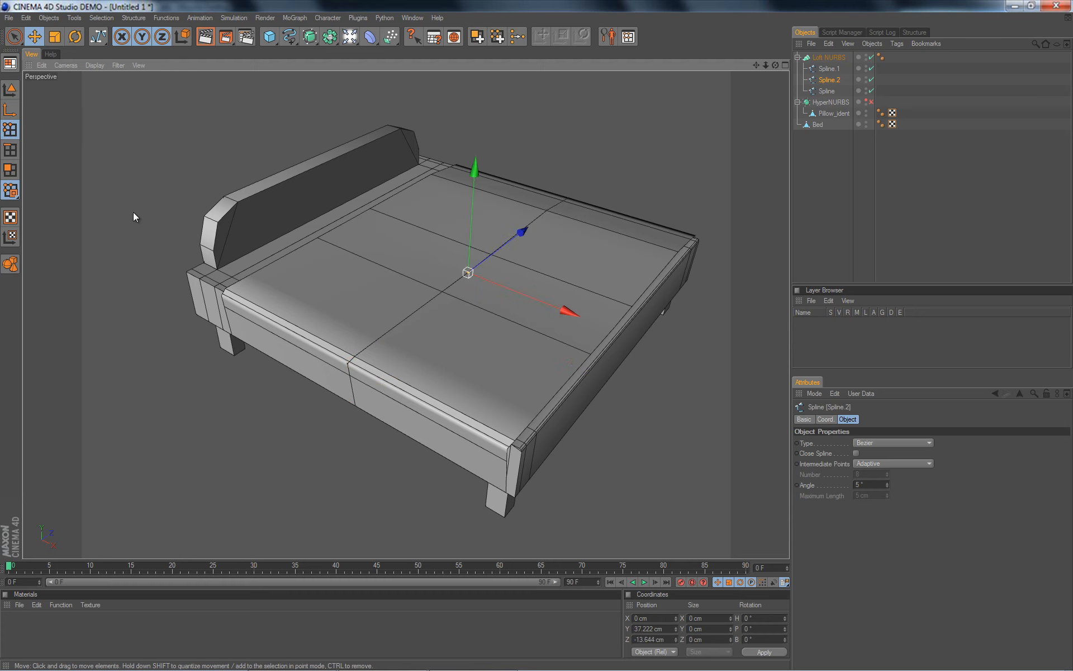
click(346, 413)
click(469, 271)
Duplicate the middle spline inside the loft and move the copy toward the head end, to about X 11.4 cm.
ctrl+drag(833, 81, 832, 75)
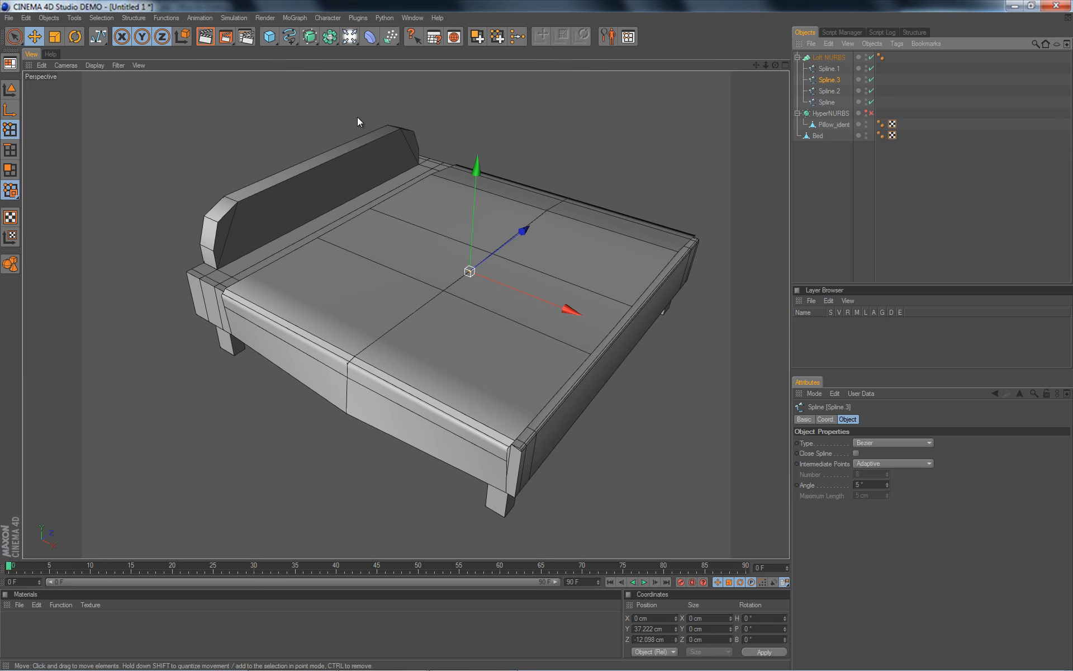
click(10, 90)
drag(569, 357, 535, 336)
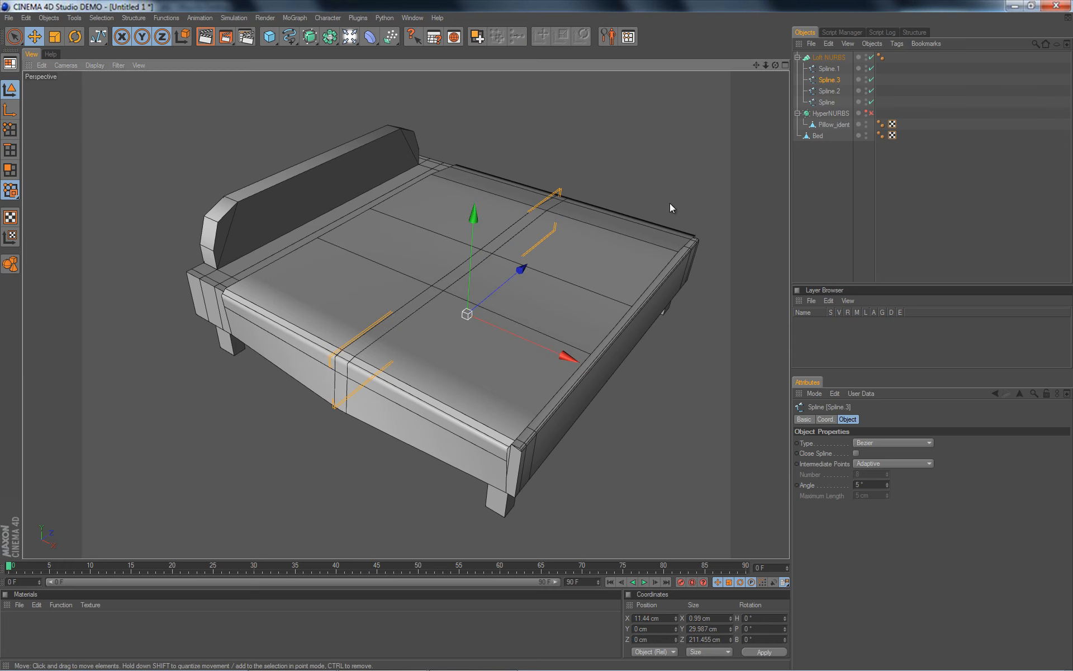
Move the new spline's near lower end point along the Z axis to about -106.9 cm.
click(7, 129)
click(334, 405)
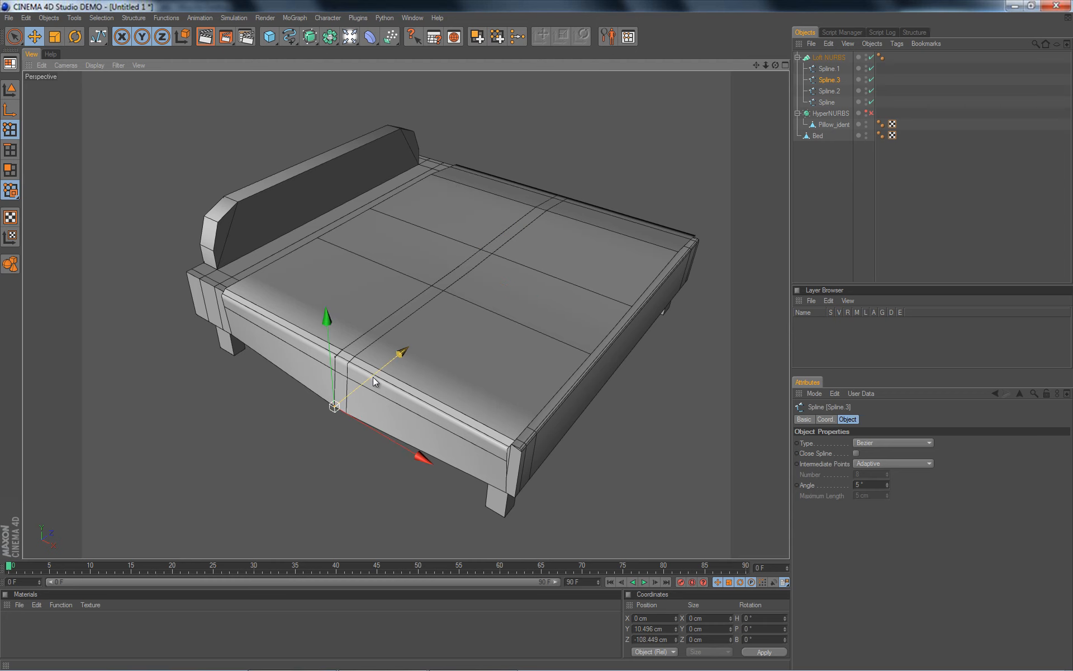
drag(538, 335, 539, 336)
alt+drag(313, 353, 536, 337)
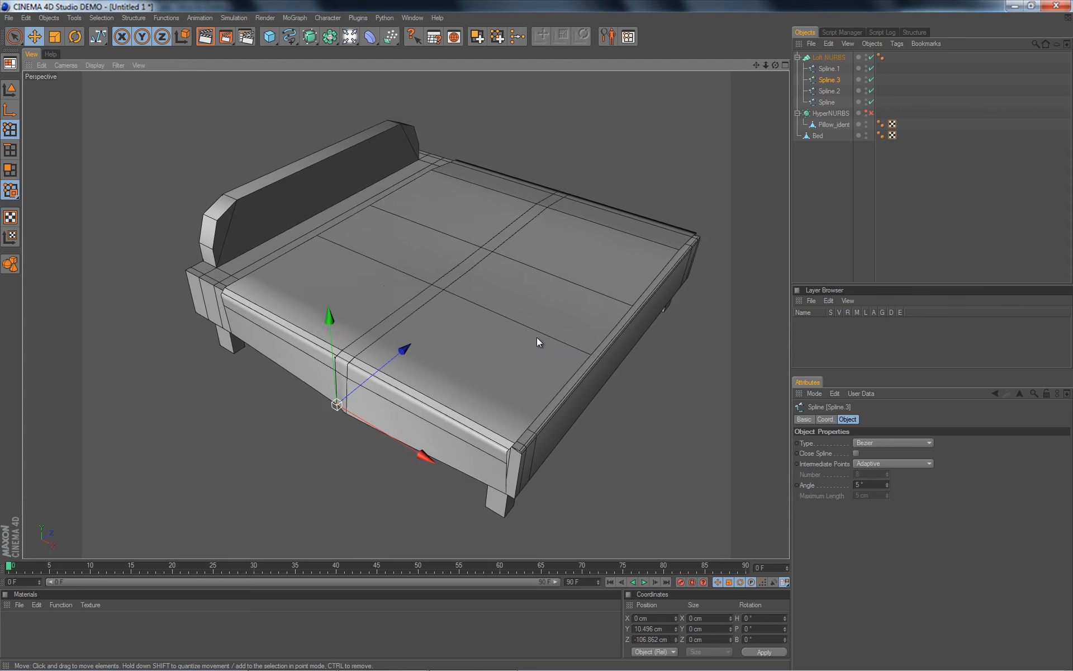
Duplicate the head-end spline inside the loft and move the copy toward the foot end, to about X -42.8 cm.
click(832, 72)
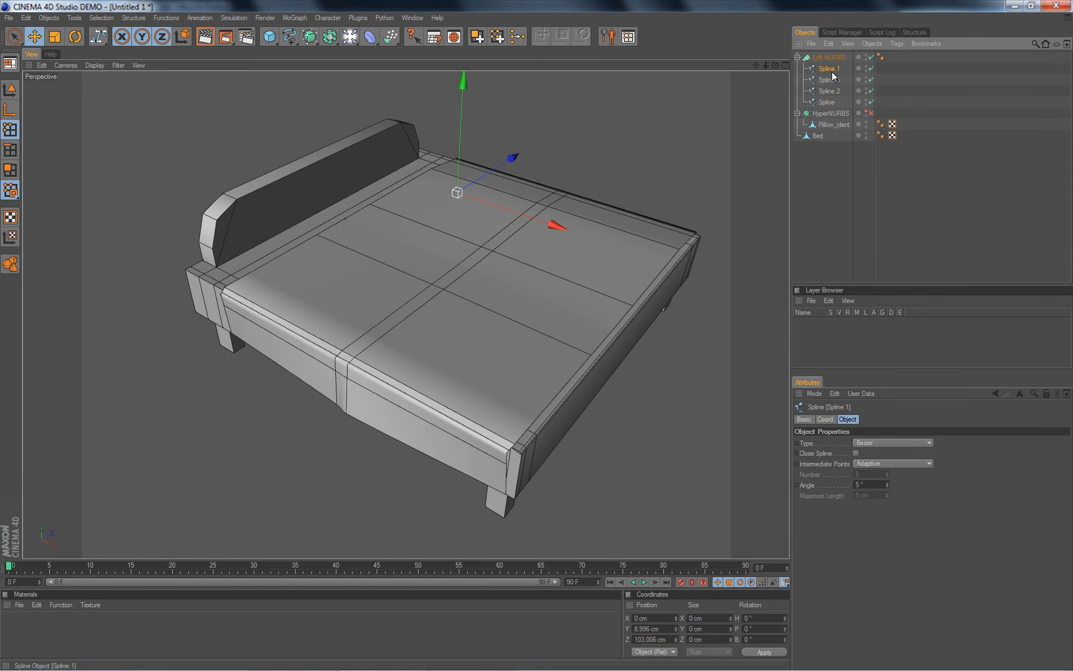
click(833, 102)
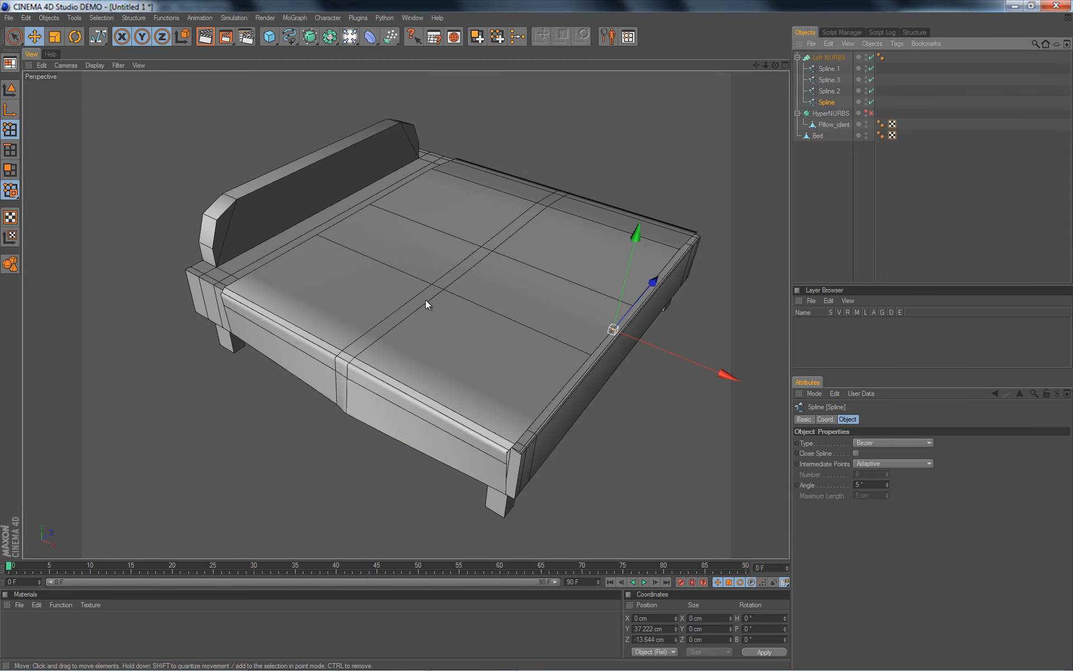
click(826, 69)
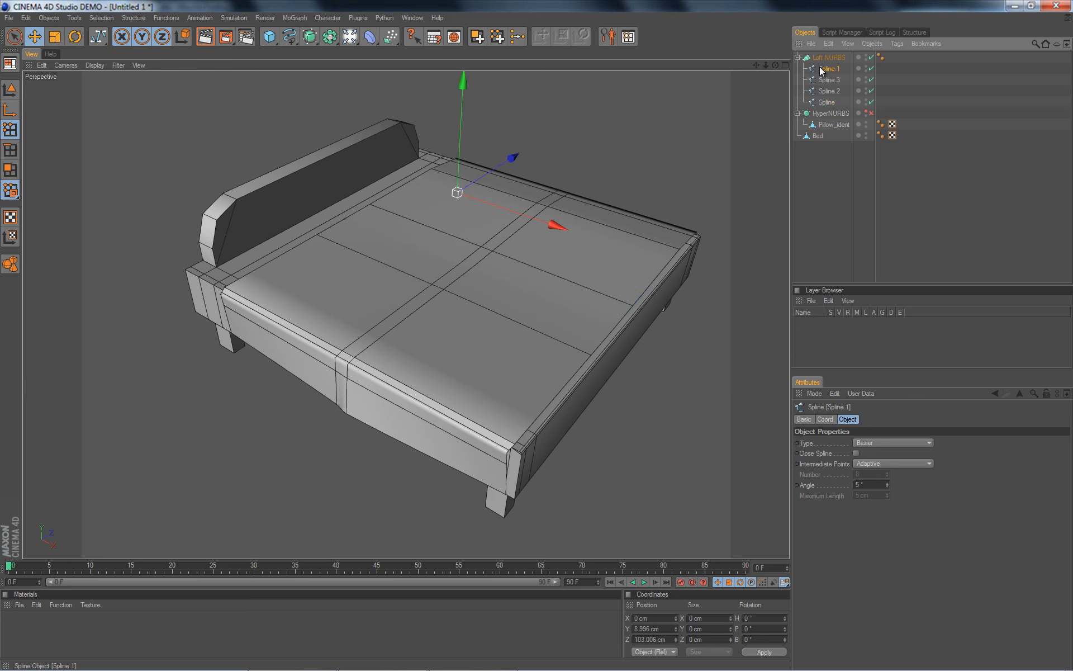
click(10, 90)
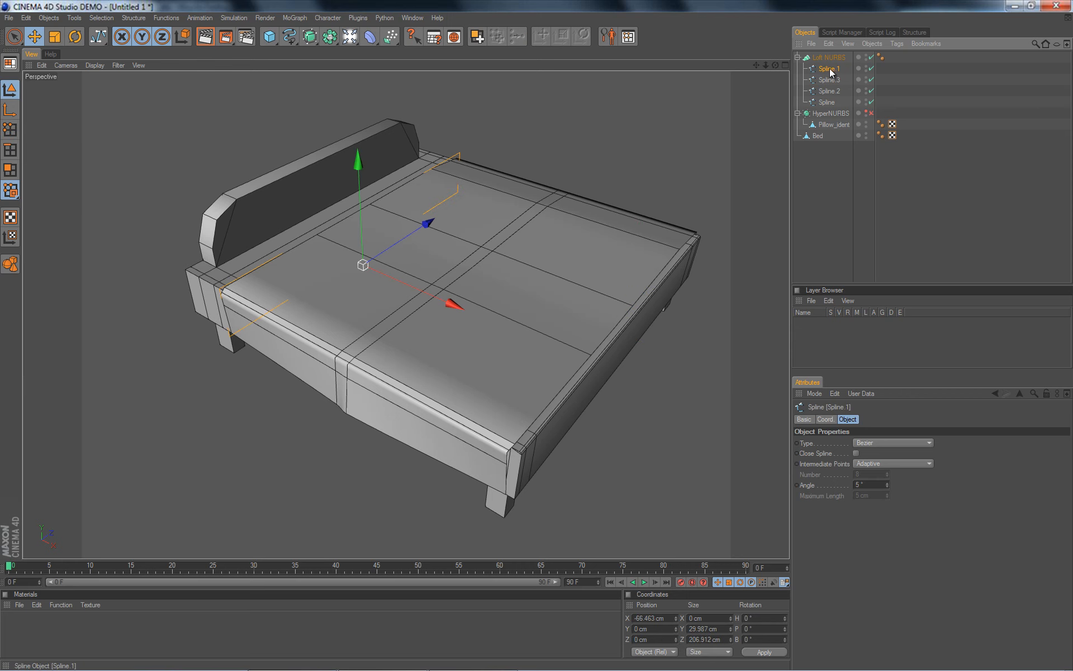
ctrl+drag(831, 70, 836, 61)
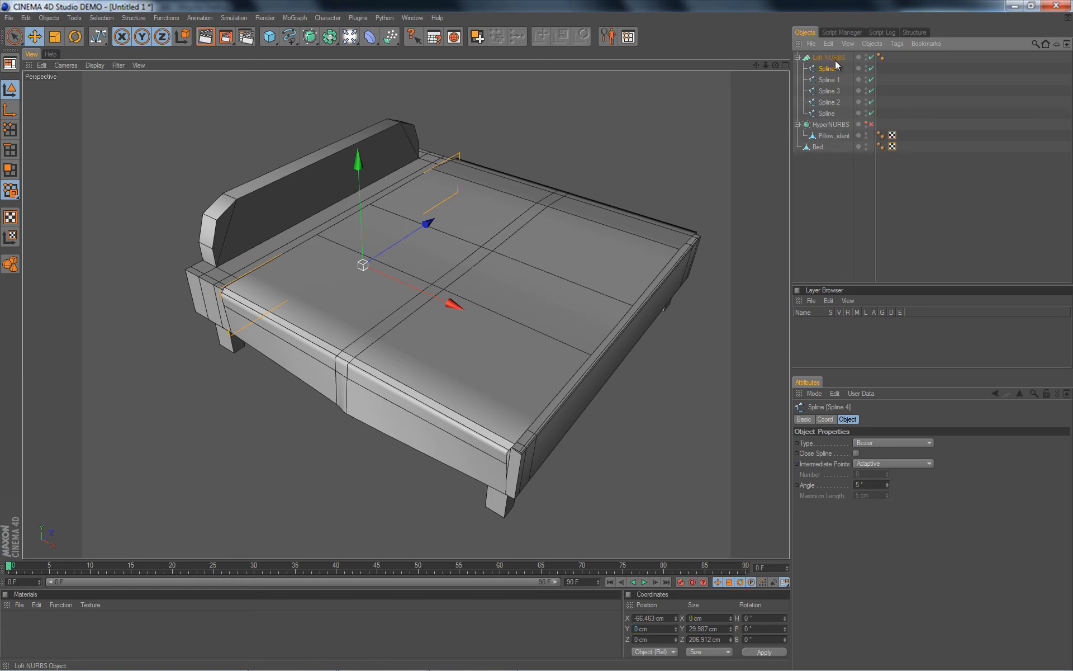
drag(457, 304, 536, 336)
Raise the new spline to about Y 3.5 cm and scale it to about 220.1 cm along the Z axis.
drag(391, 175, 390, 167)
key(t)
drag(456, 227, 461, 224)
key(e)
drag(390, 173, 535, 336)
key(t)
drag(470, 240, 466, 399)
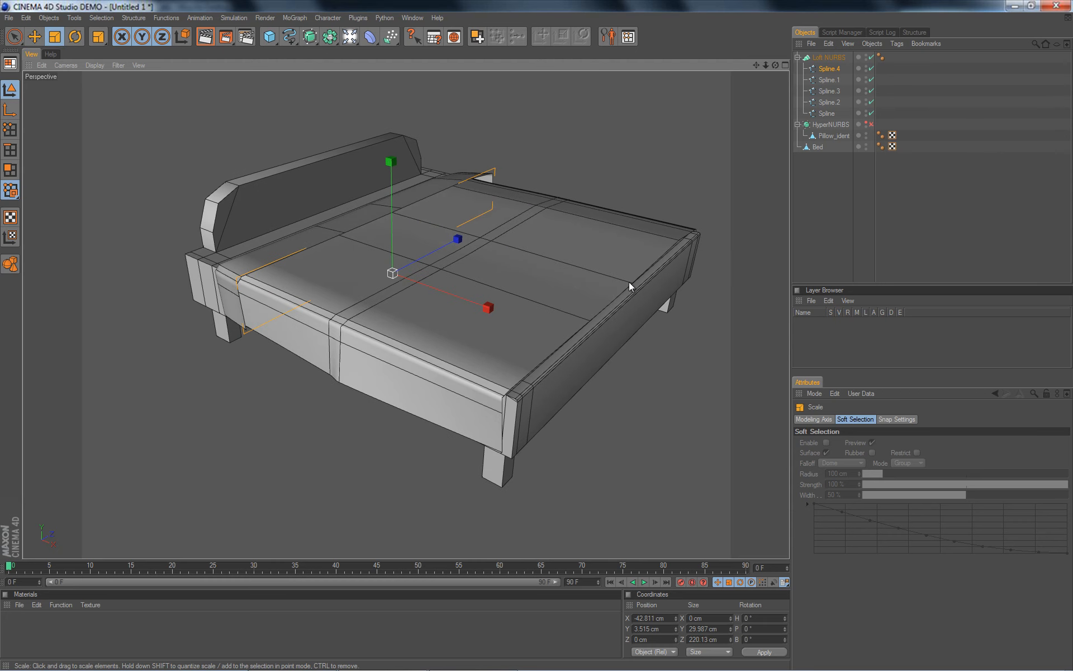
key(ctrl+z)
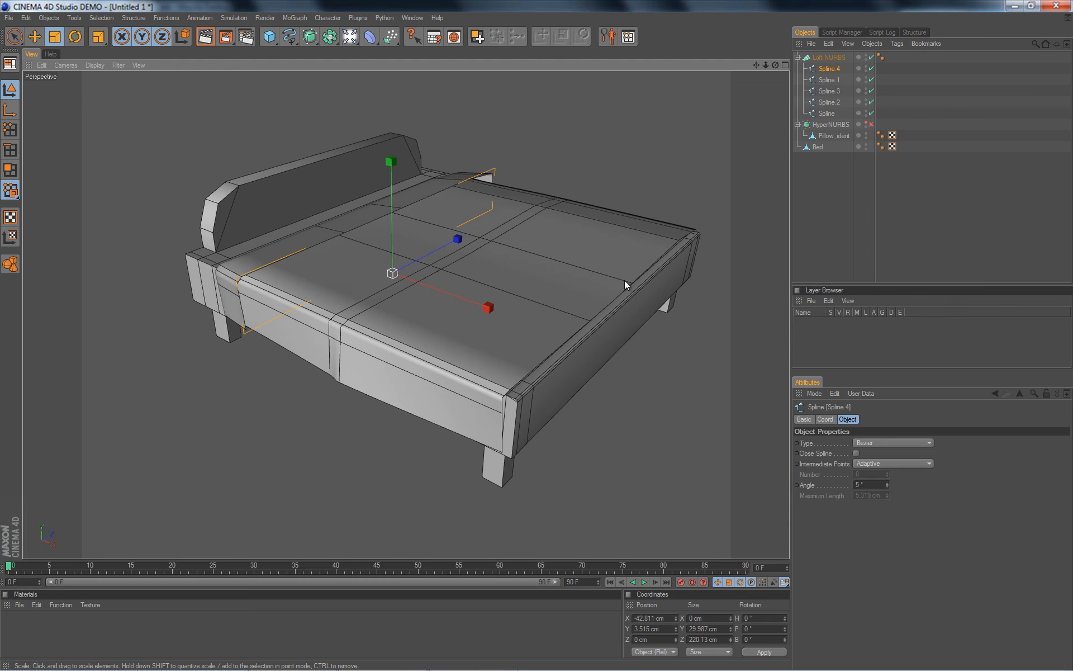
Wrap the Loft NURBS in a Cloth NURBS with 0 subdivisions and a 1 cm thickness.
click(817, 59)
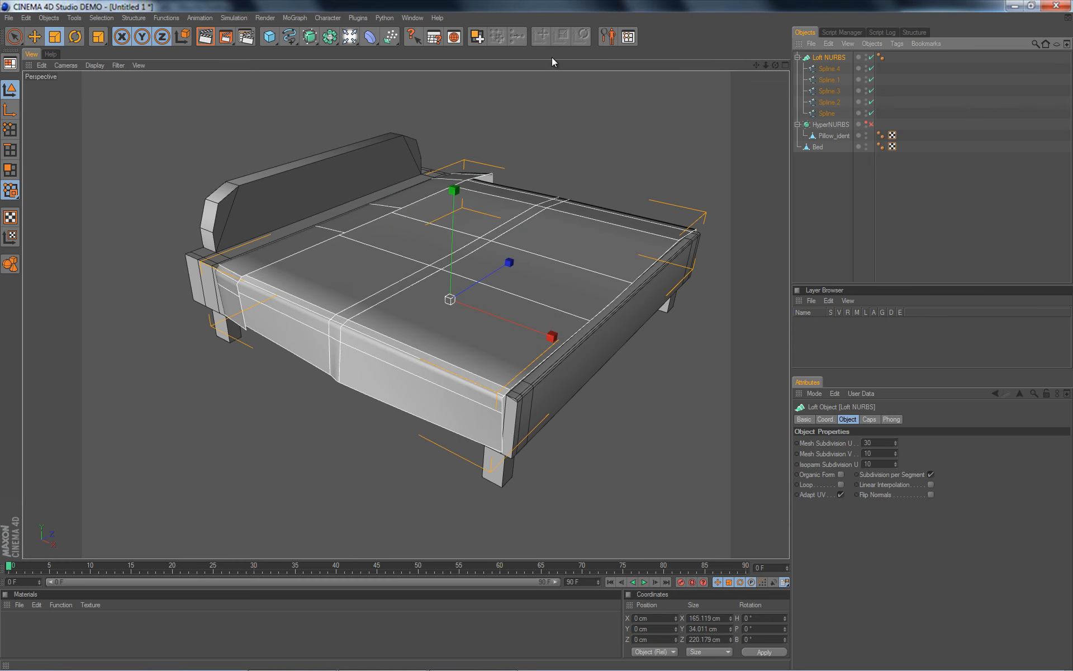
click(242, 19)
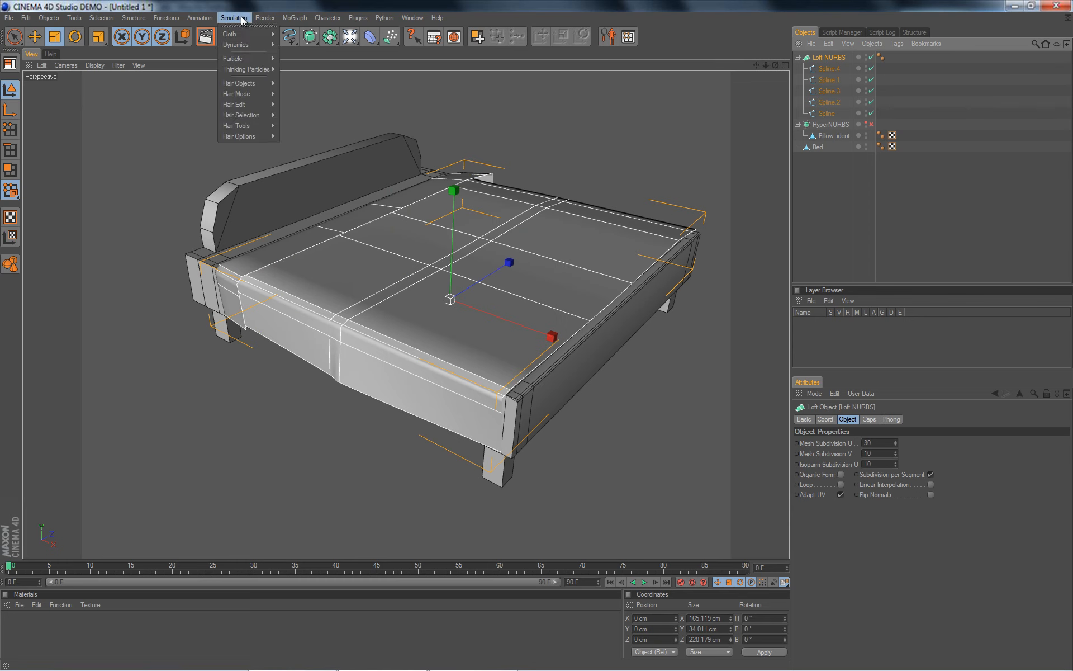
mouse_move(246, 37)
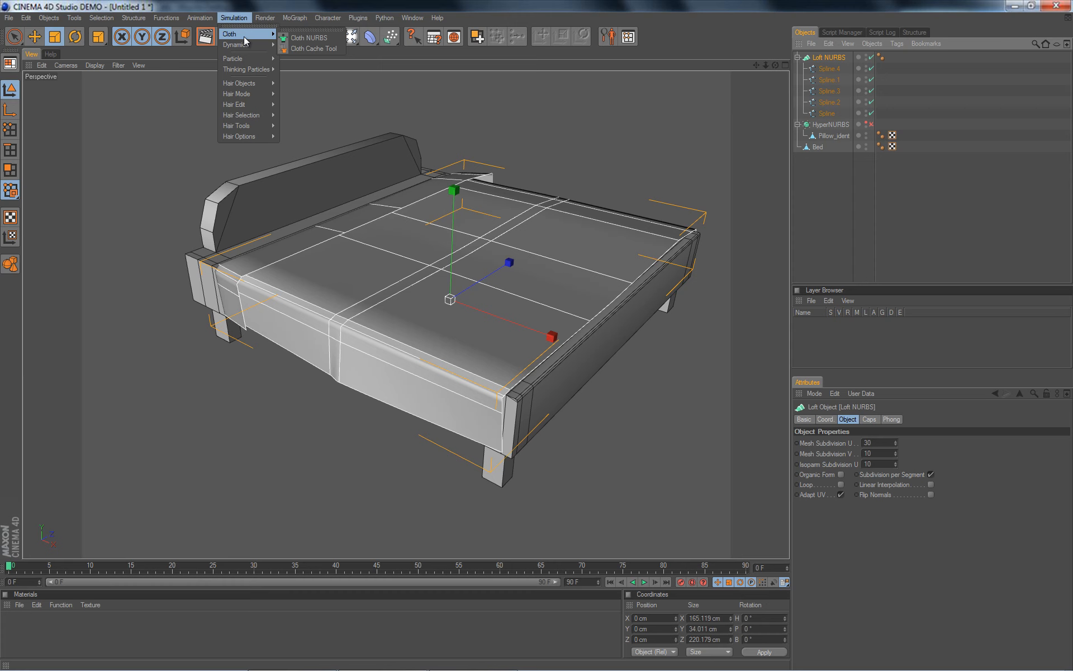
click(304, 41)
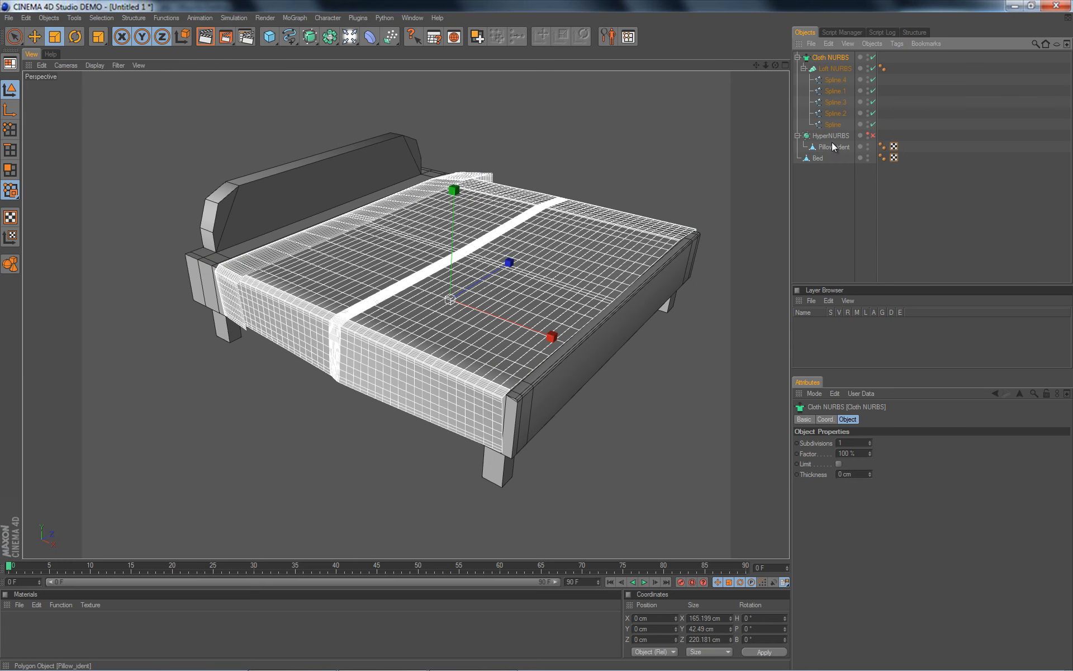
click(870, 445)
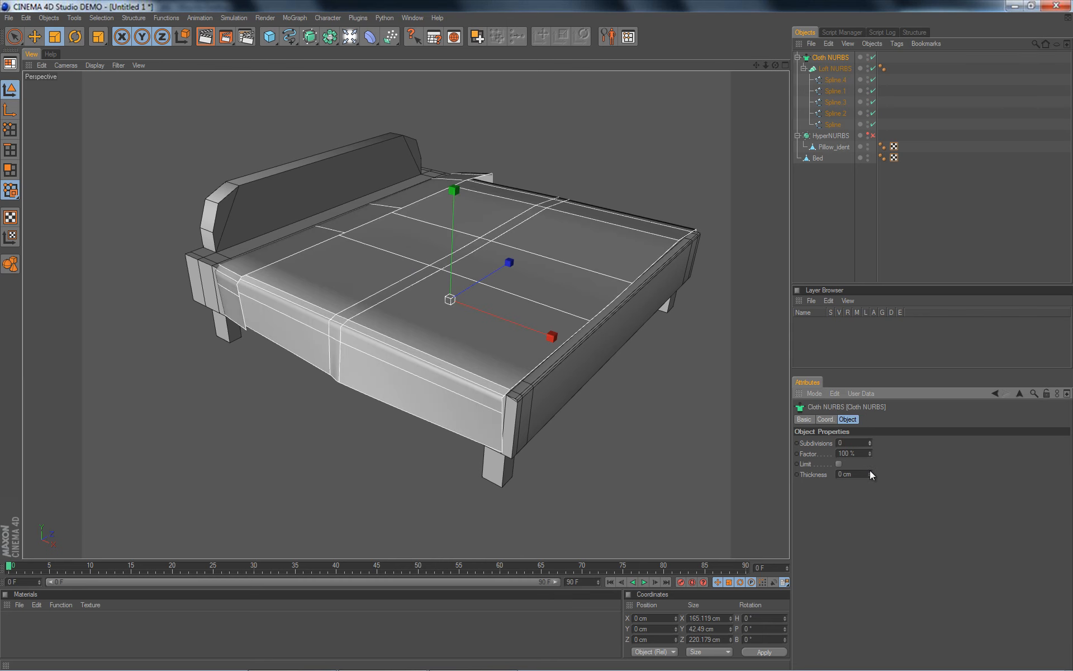
click(870, 472)
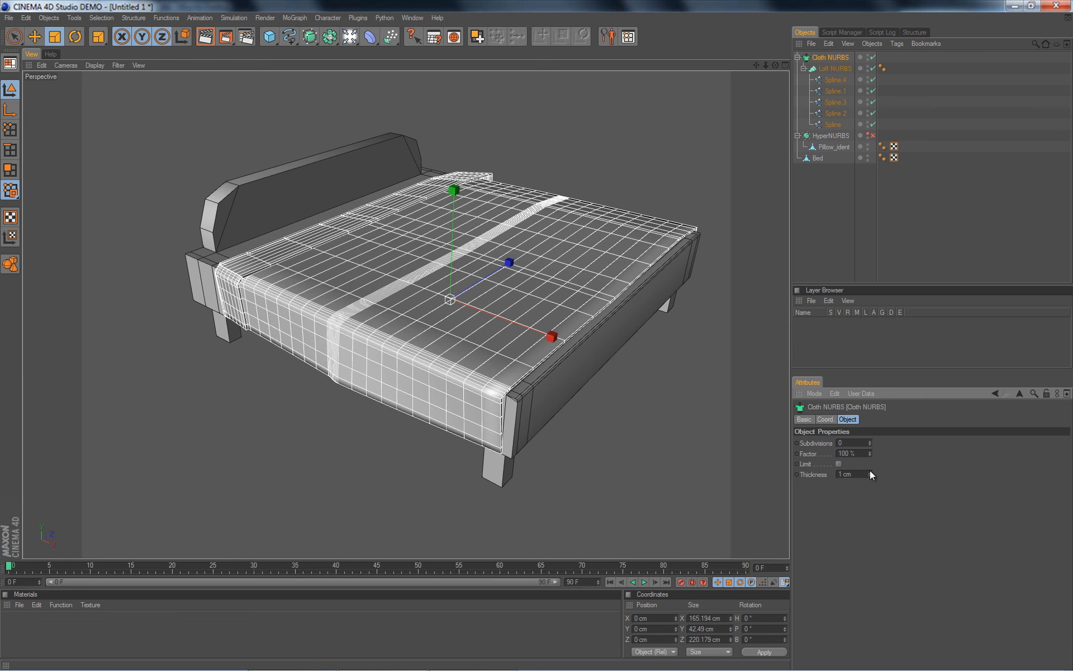
scroll(511, 247, up, 1)
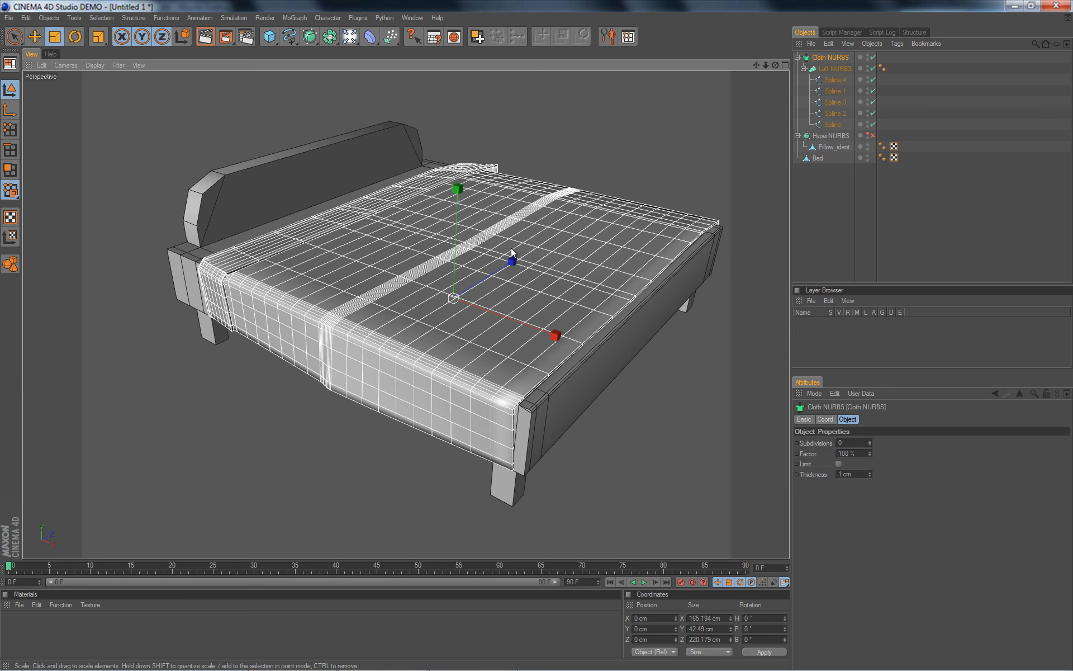
Delete the bed and the Cloth NURBS blanket with its loft, keeping only the HyperNURBS pillow.
click(844, 78)
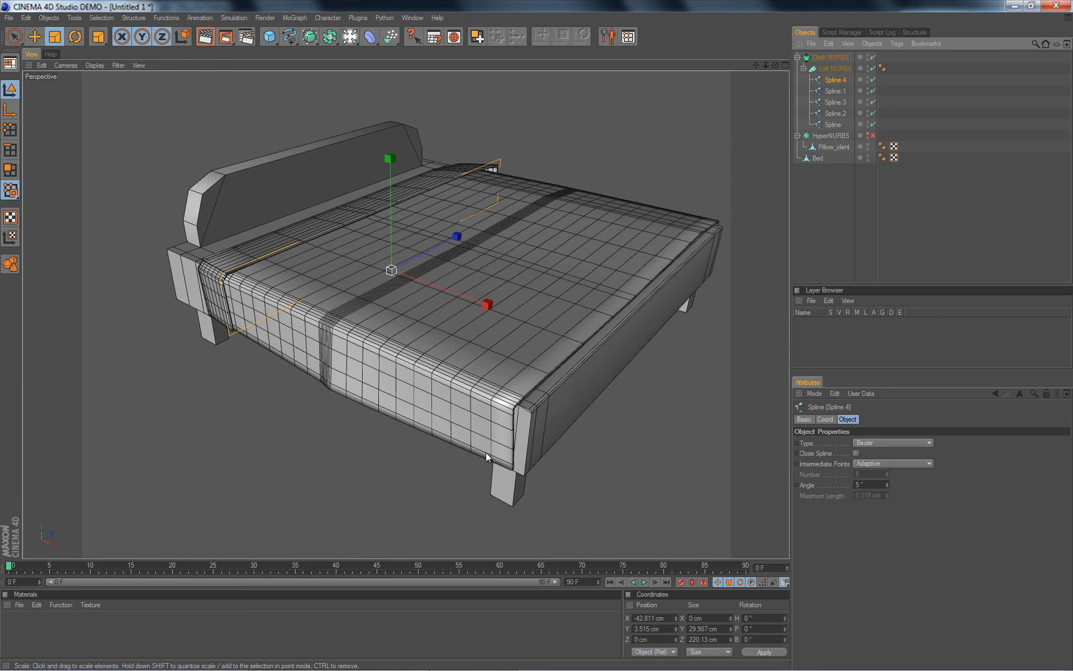
alt+drag(632, 274, 642, 245)
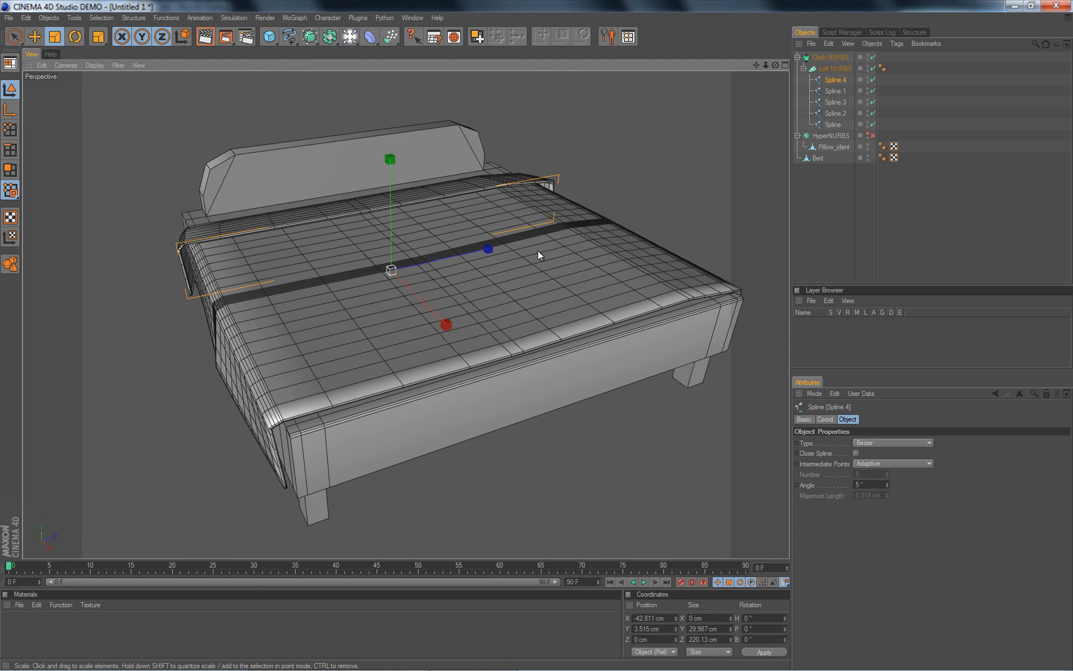
click(823, 157)
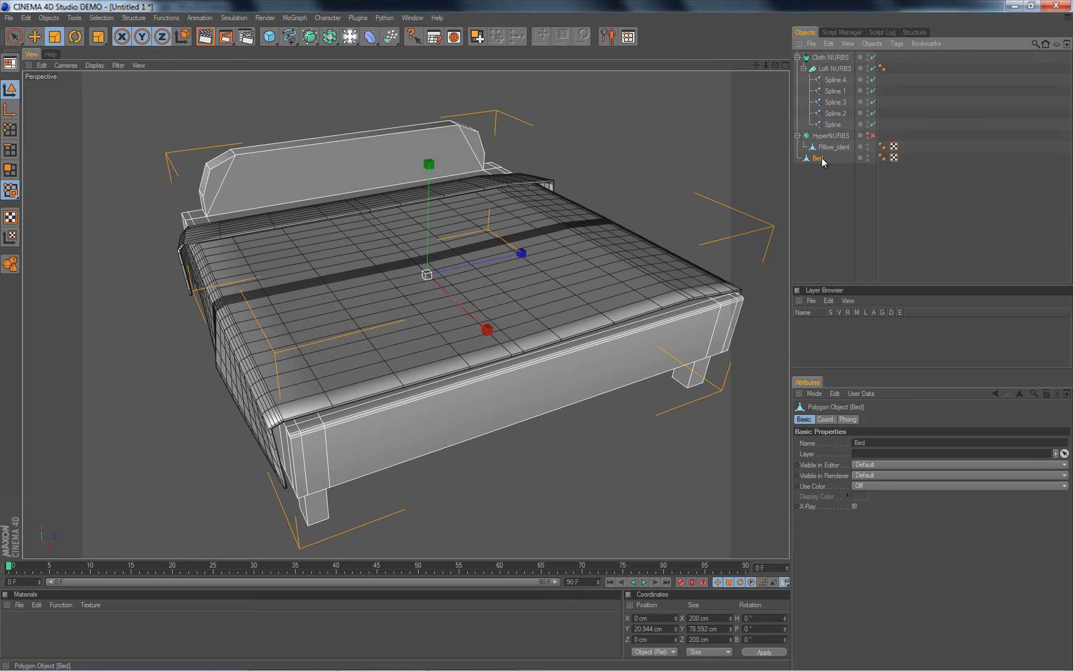
key(Delete)
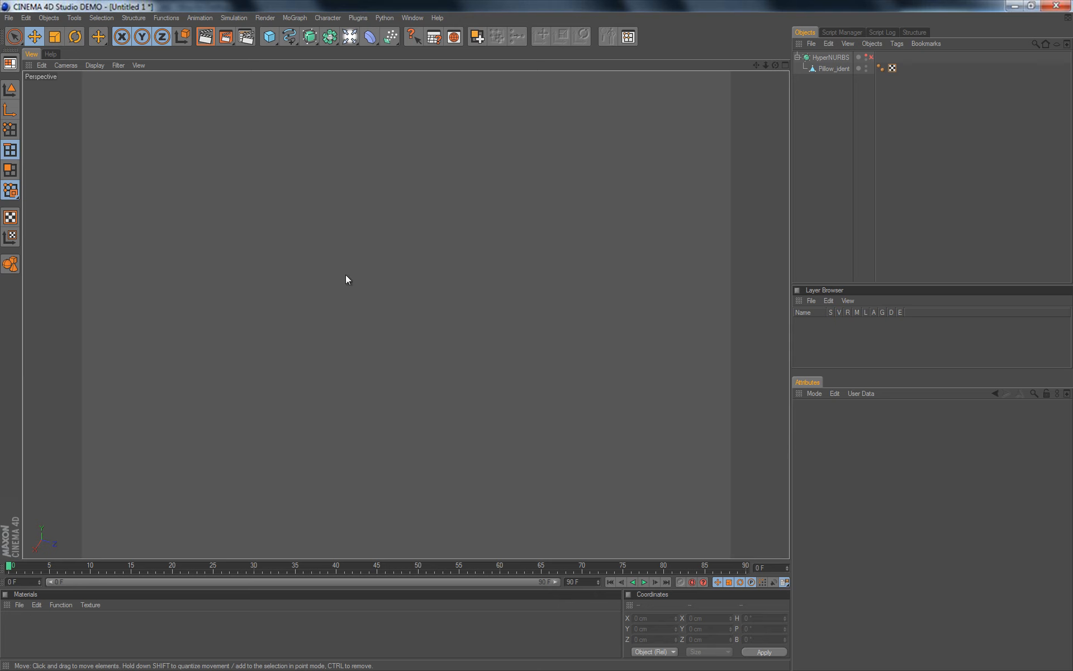
Add a Bezier NURBS patch and rotate it to a pitch of -90° so it lies flat.
click(311, 35)
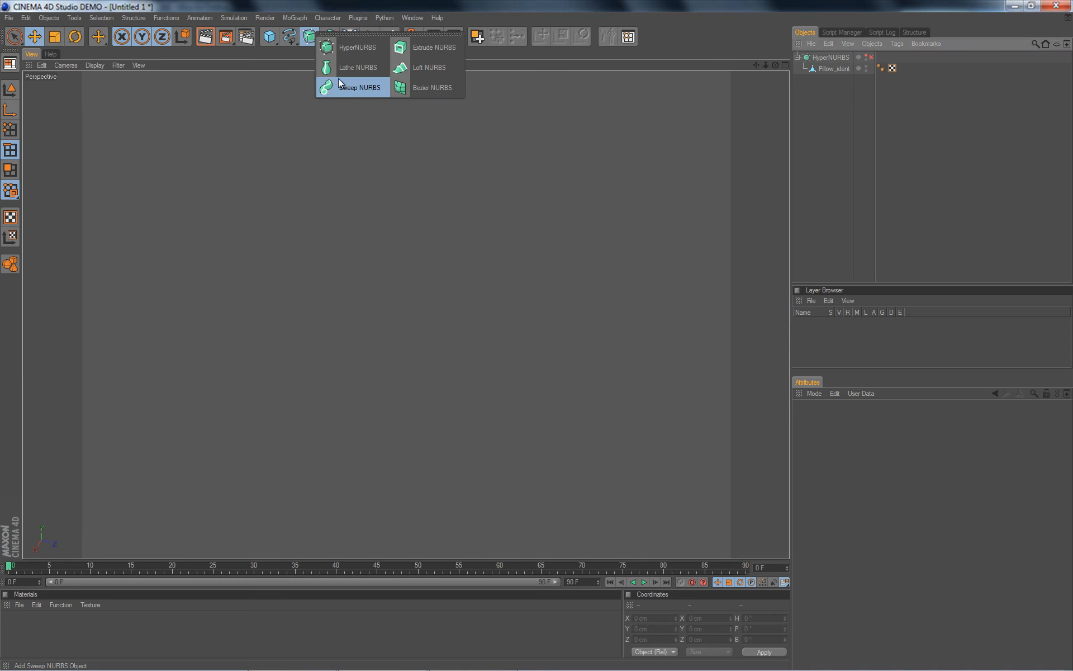
click(449, 89)
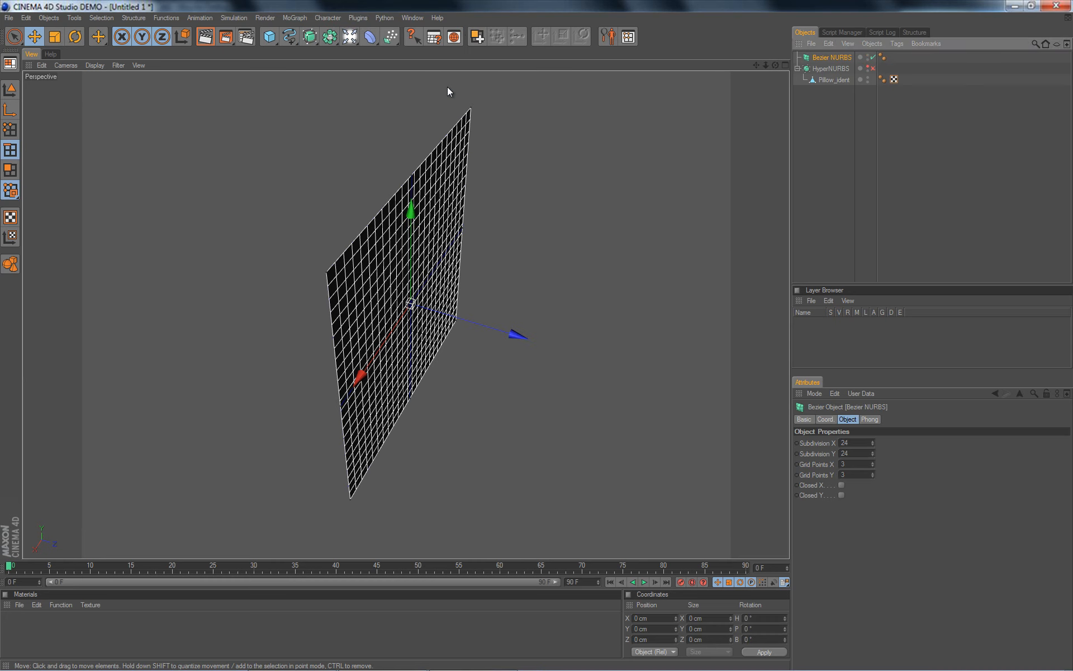
key(r)
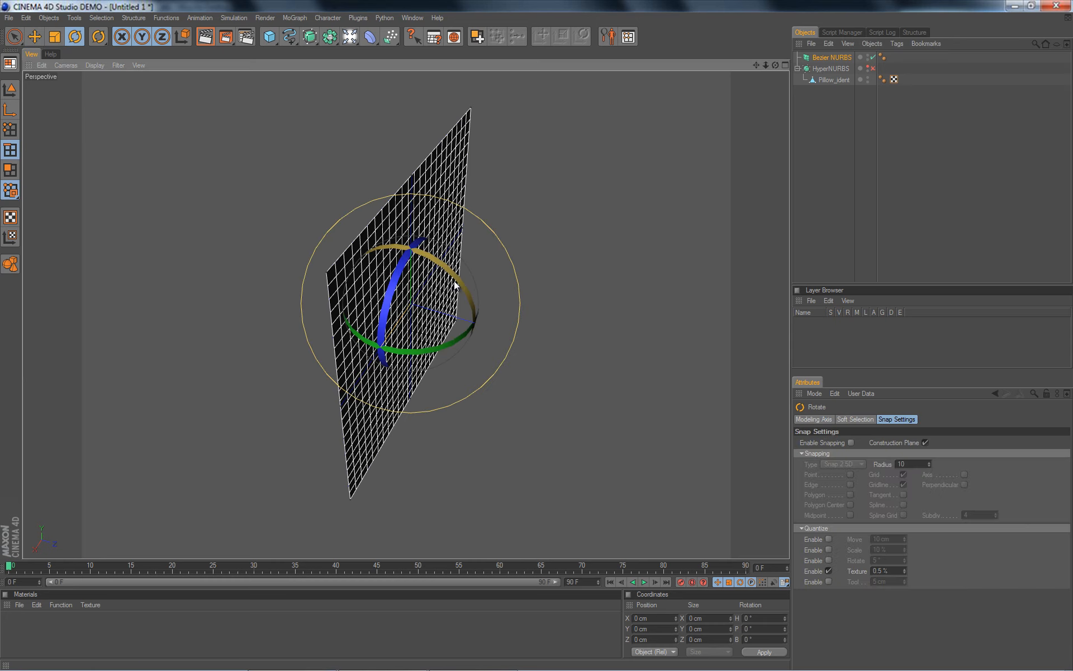
drag(476, 289, 492, 390)
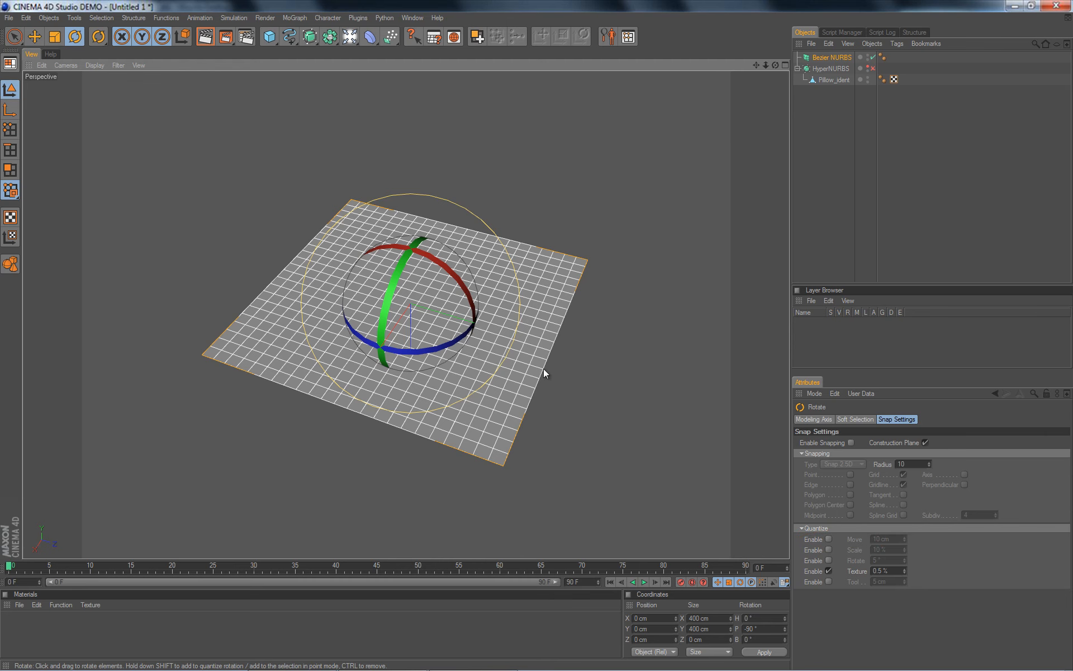
Set the Bezier NURBS patch's X and Y subdivisions to 8 each.
scroll(540, 359, up, 3)
click(833, 57)
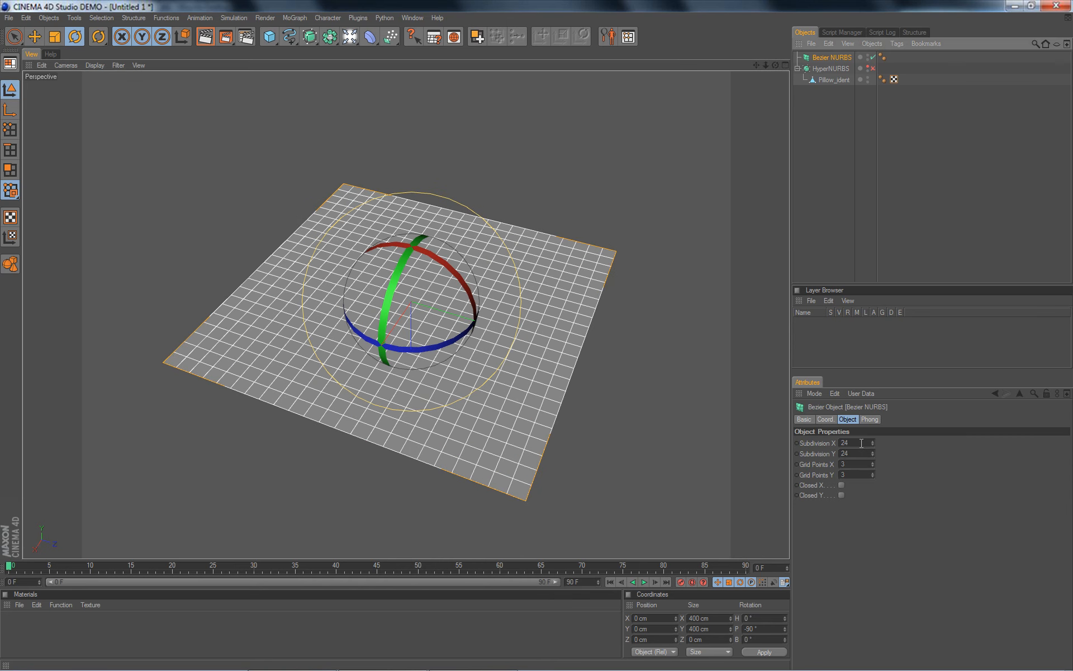
click(862, 443)
text(10)
key(Tab)
text(10)
key(Tab)
click(861, 442)
text(8)
key(Tab)
text(8)
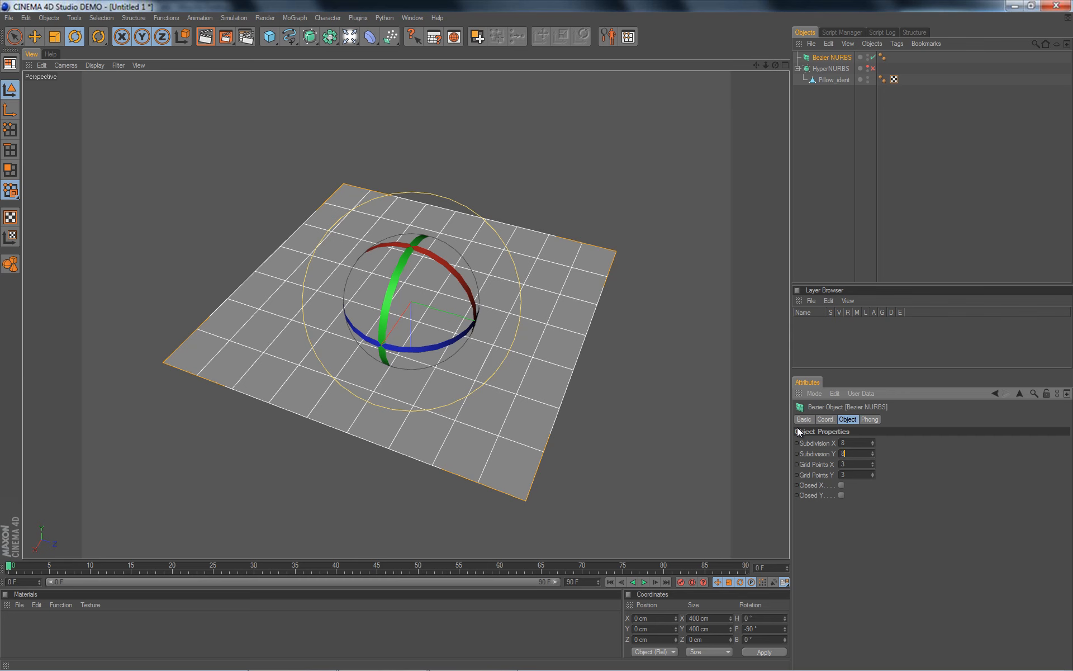
key(Return)
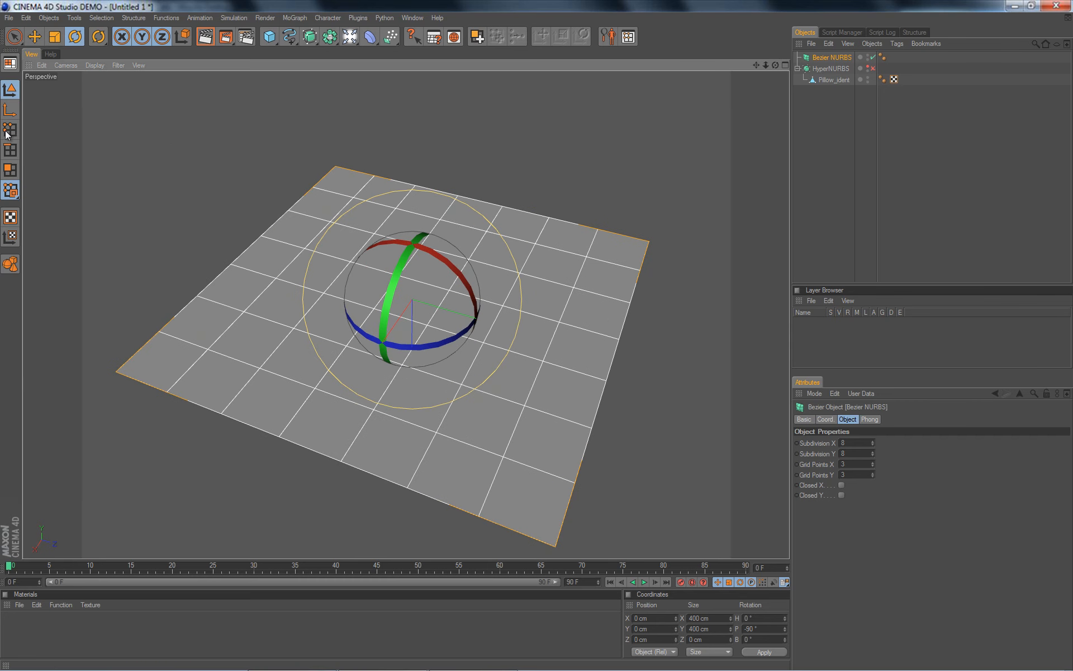
Switch to point editing and examine the patch's centre and edge-midpoint control points by selecting them.
click(3, 132)
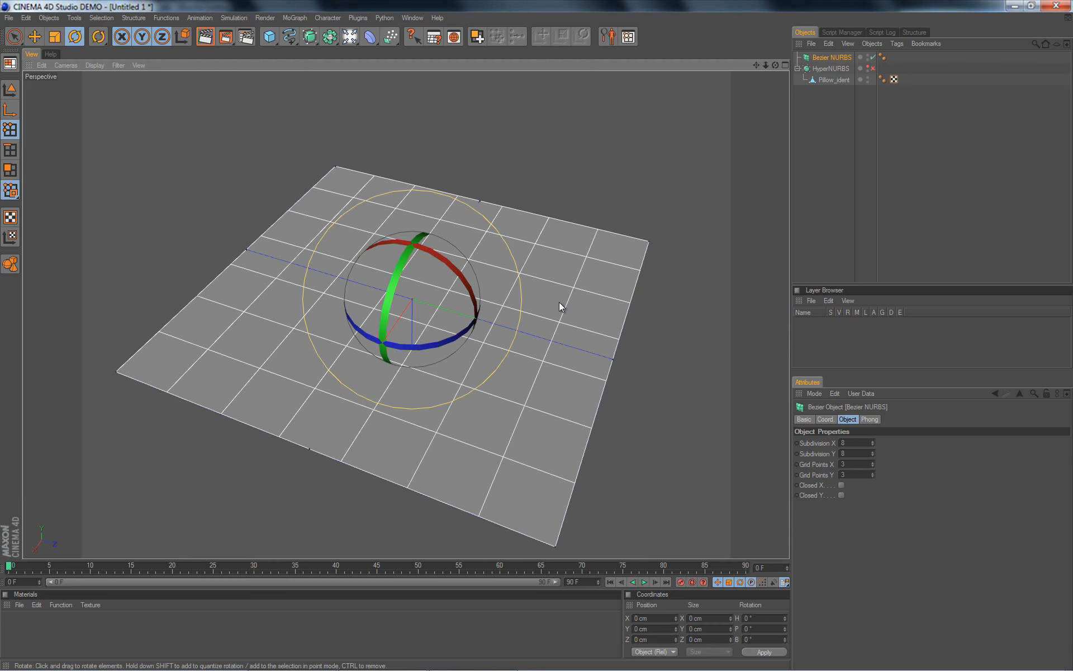
scroll(559, 302, up, 1)
mouse_move(531, 339)
mouse_down()
mouse_move(326, 402)
mouse_move(536, 340)
mouse_up()
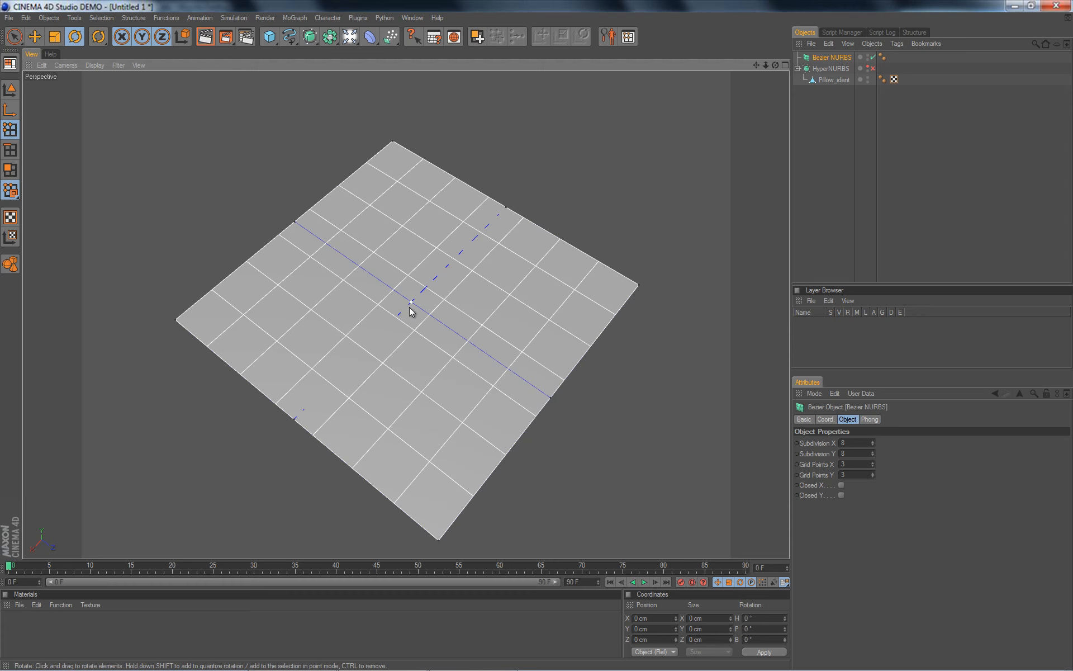
click(447, 317)
alt+drag(538, 345, 532, 325)
key(e)
scroll(440, 321, up, 4)
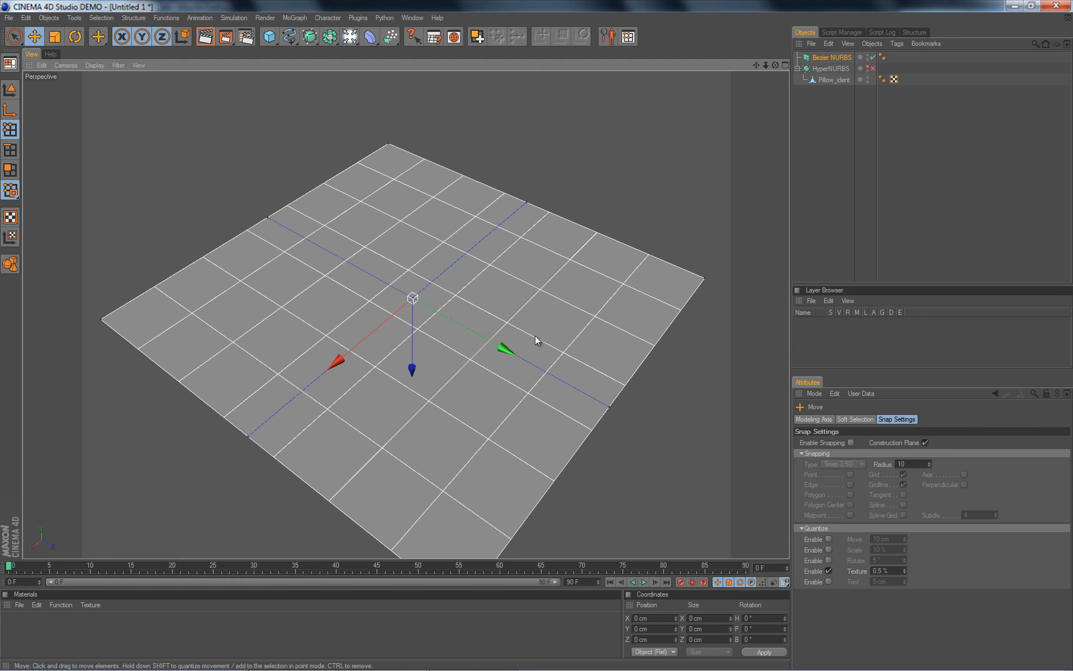
click(267, 218)
click(527, 203)
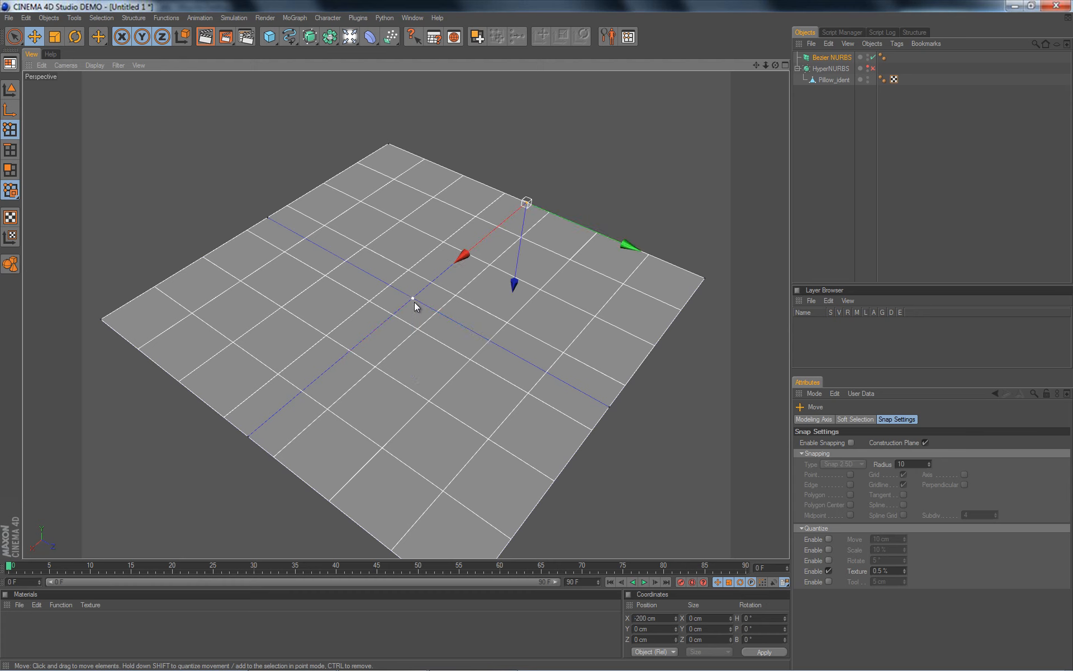
Raise the patch's centre control point to about Z -161 cm to bulge the surface upward.
click(844, 117)
click(837, 54)
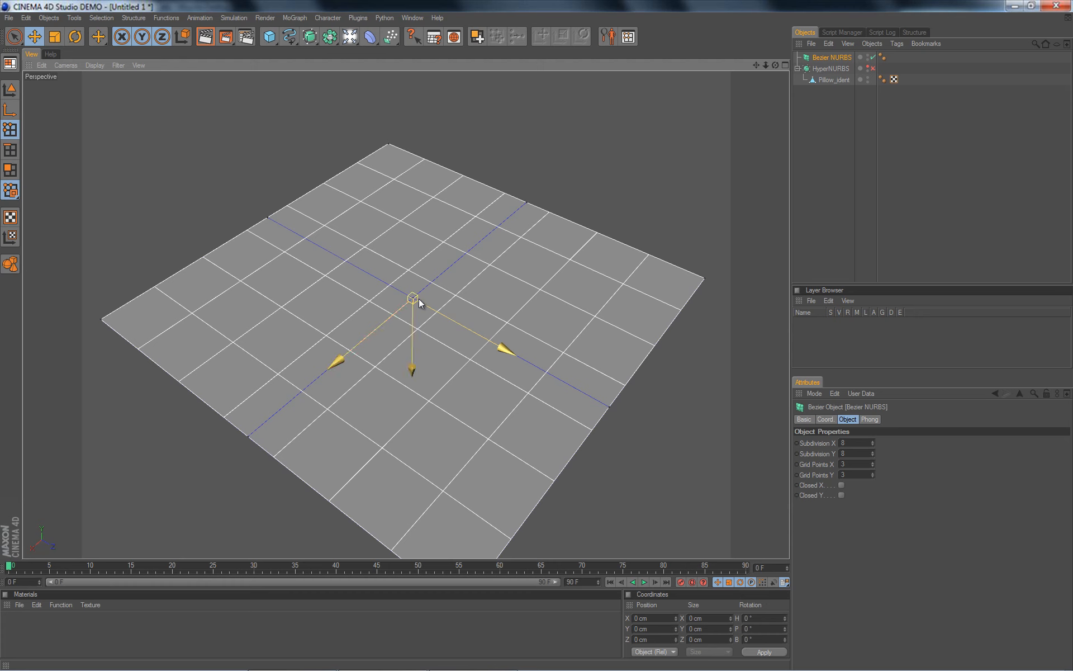
key(F12)
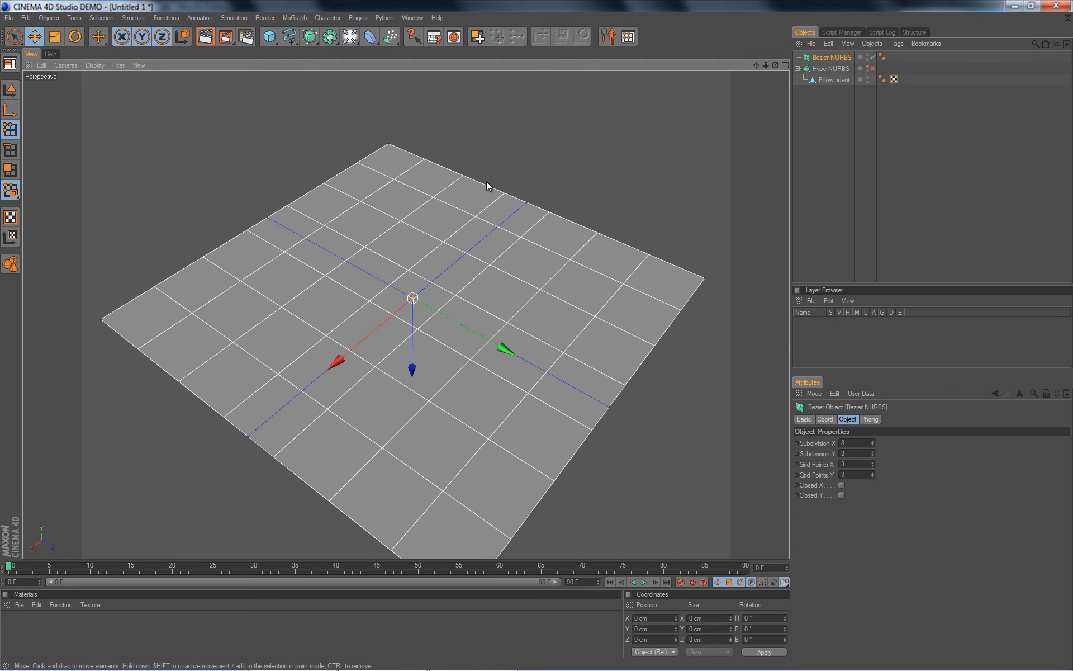
drag(537, 330, 537, 340)
alt+drag(412, 392, 538, 336)
scroll(538, 337, down, 5)
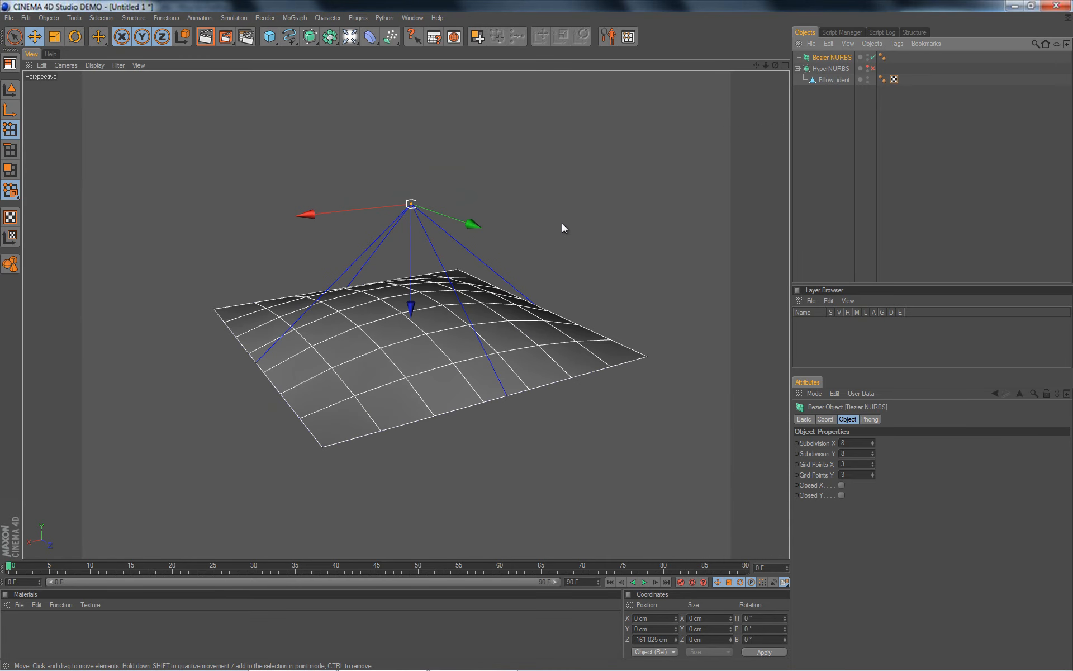
Make the bulged Bezier patch editable and switch to polygon editing.
key(c)
scroll(415, 213, down, 3)
alt+drag(414, 211, 537, 338)
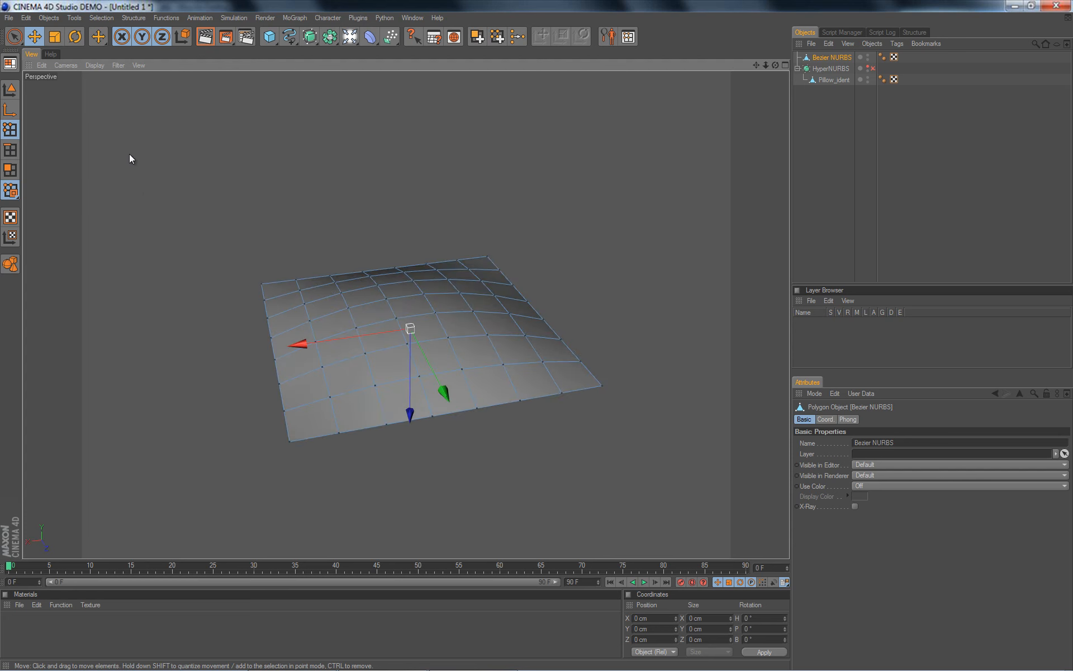
click(15, 175)
Select several individual polygons on the patch to check which way their normals face.
click(344, 367)
click(468, 350)
click(426, 285)
click(350, 330)
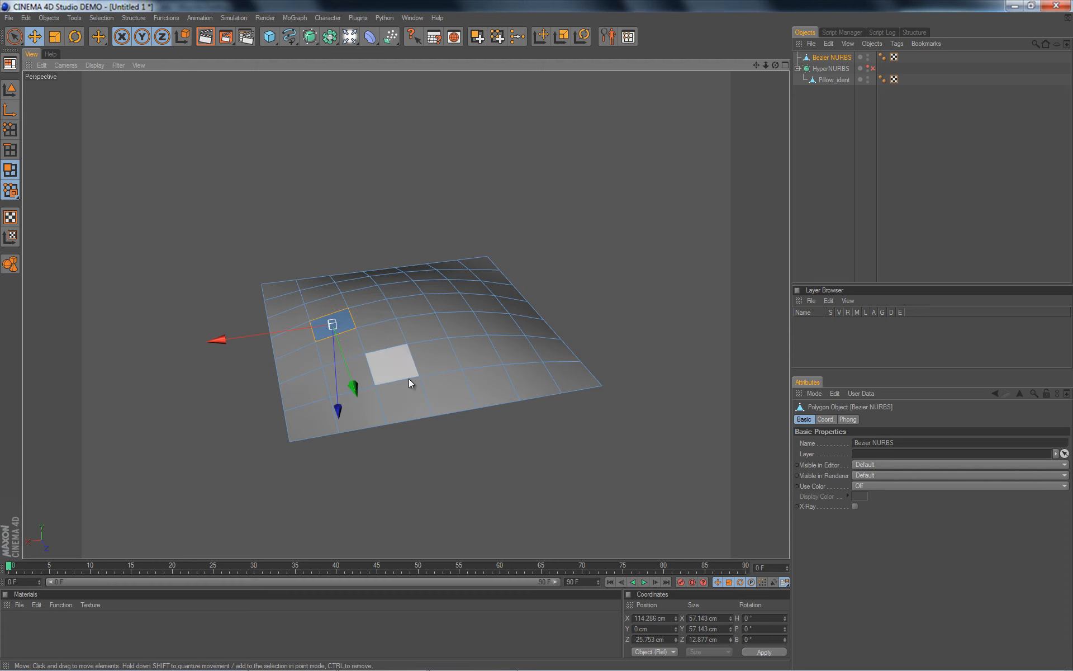
click(414, 383)
click(452, 357)
Select all polygons of the patch and reverse their normals.
key(ctrl+a)
key(u)
key(r)
alt+middle_drag(536, 335, 539, 280)
scroll(539, 336, up, 2)
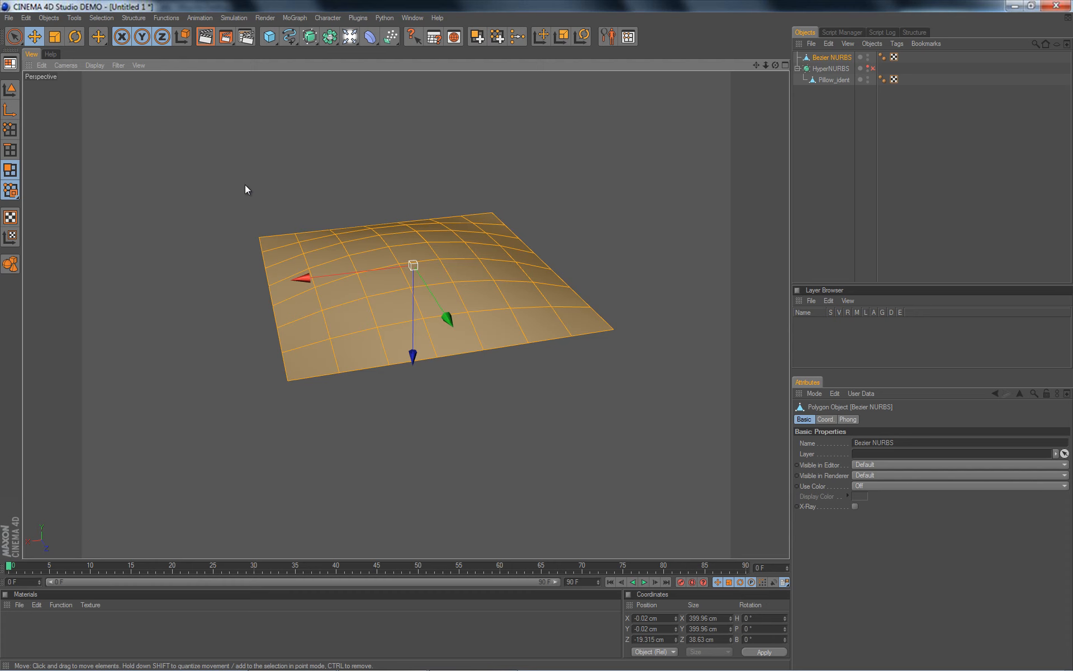
Switch the patch to object-level editing, add a Symmetry object and nest the Bezier NURBS patch under it.
alt+drag(438, 207, 537, 334)
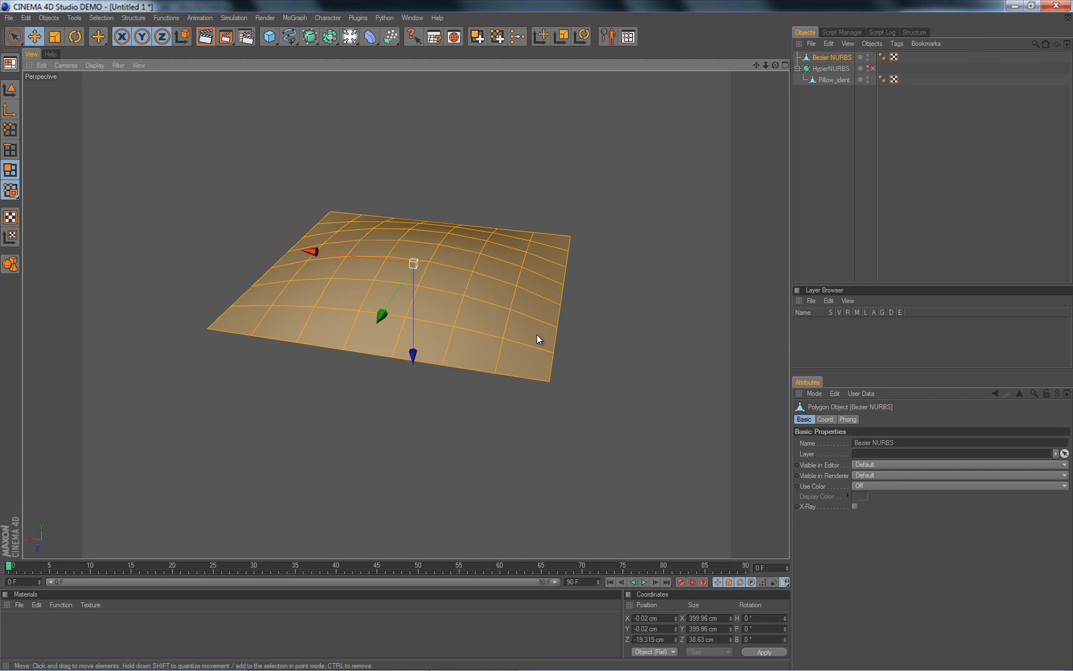
key(Return)
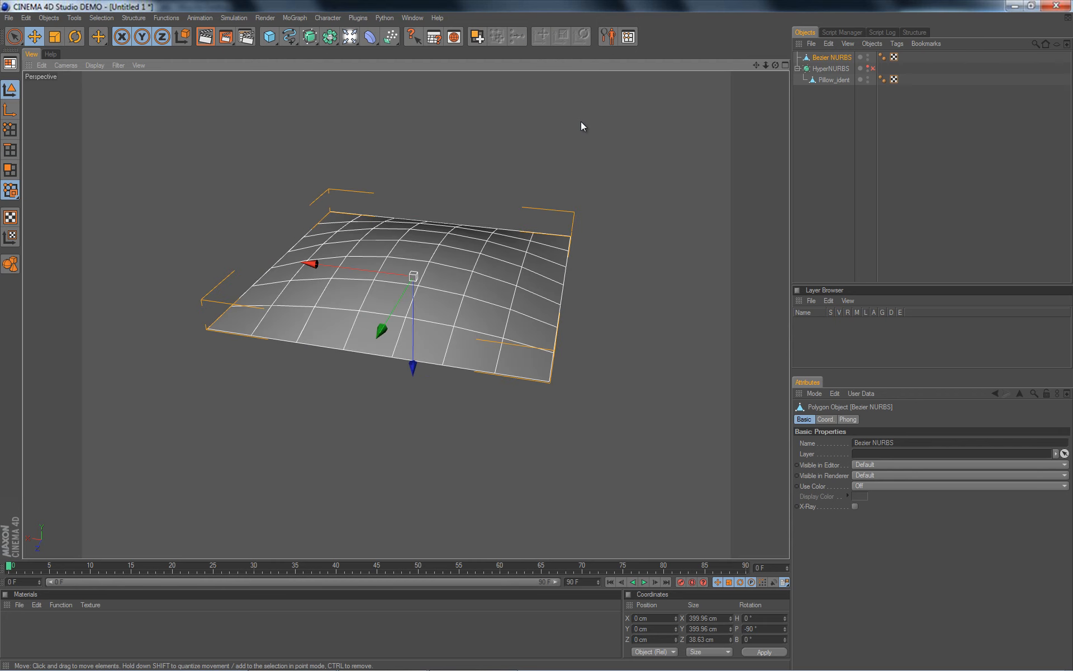
click(330, 36)
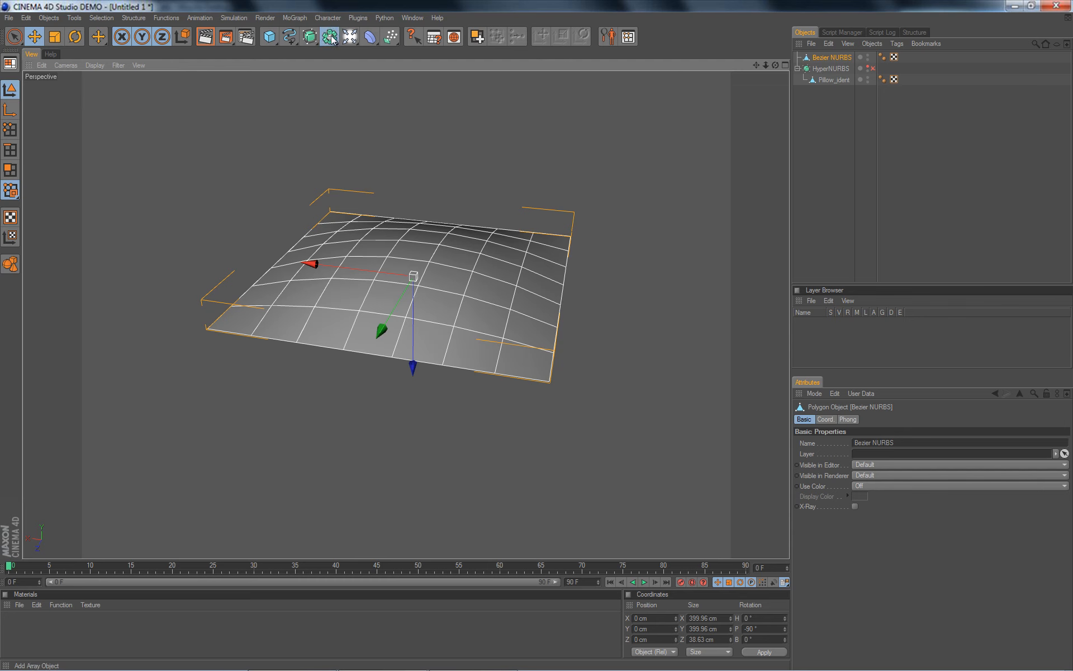
click(471, 71)
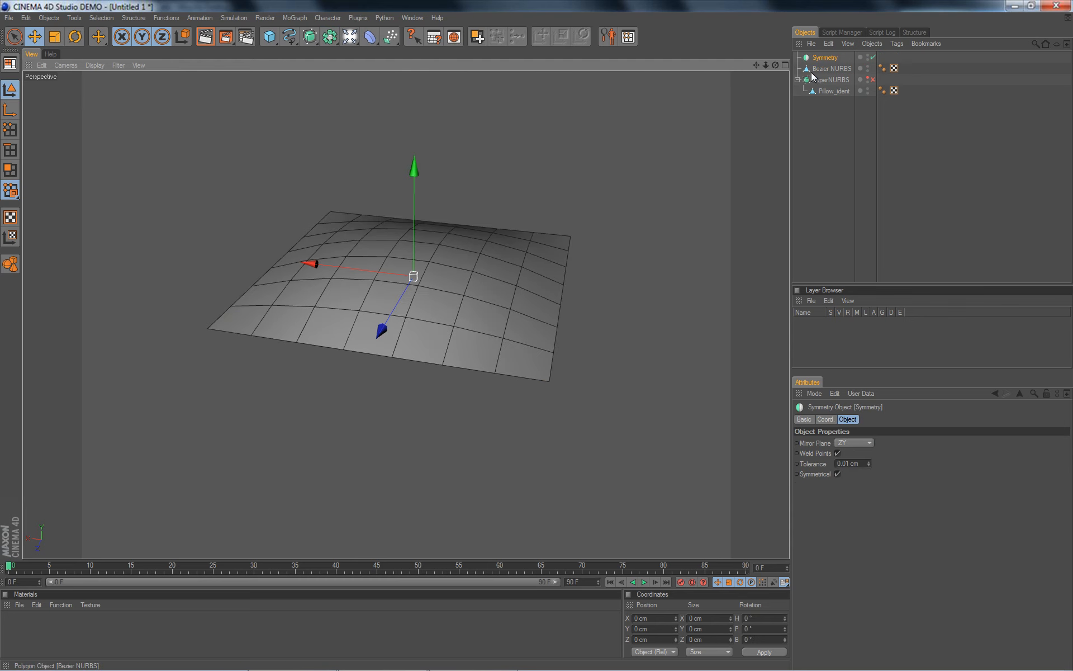
drag(826, 57, 827, 57)
click(825, 57)
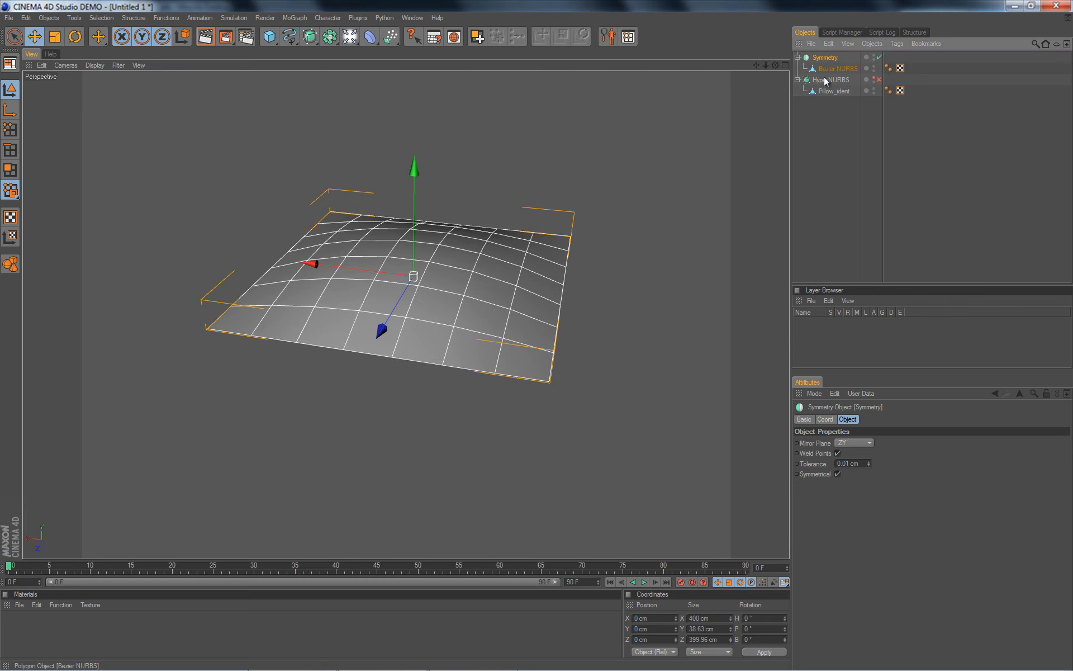
Set the Symmetry object's mirror plane to XZ and inspect the mirrored shape from the side and above.
click(859, 443)
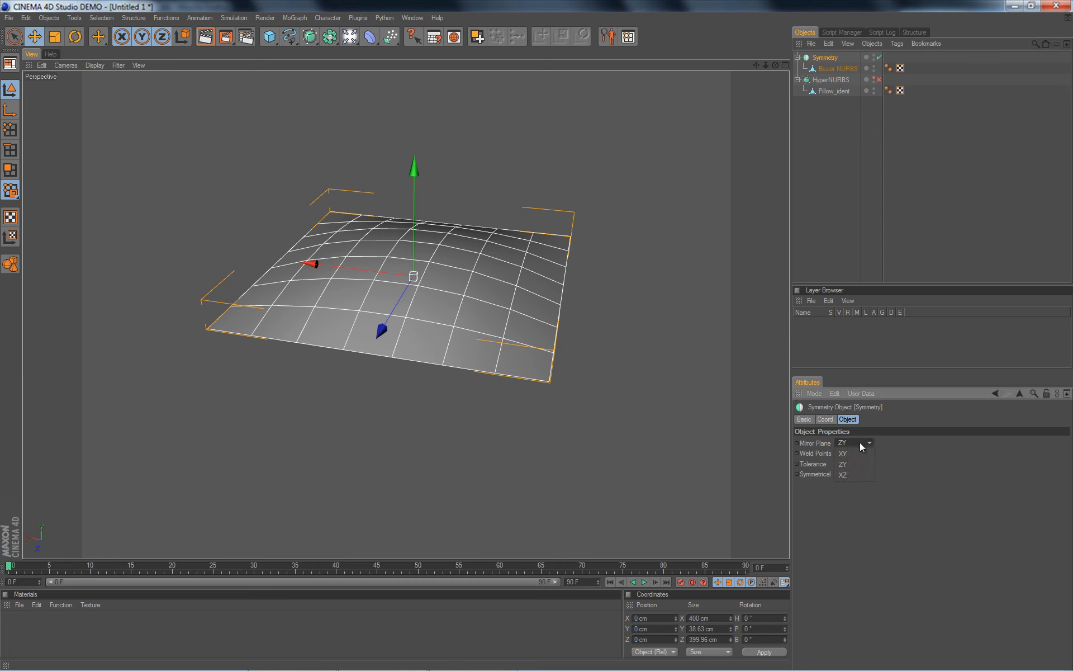
click(853, 474)
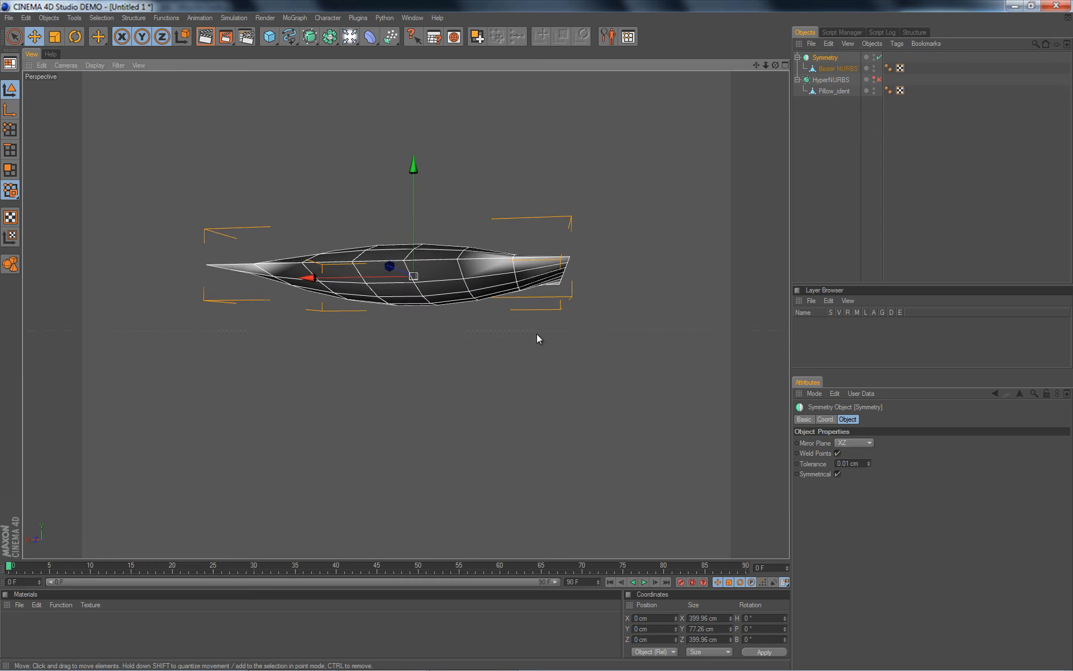
alt+drag(537, 336, 452, 242)
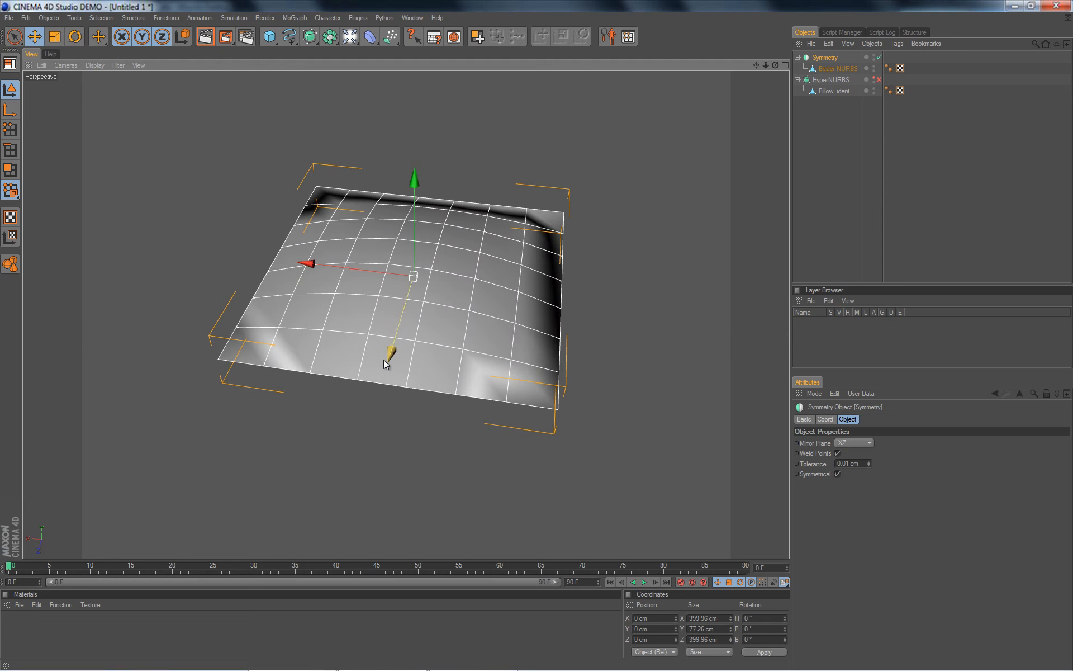
alt+drag(537, 339, 528, 246)
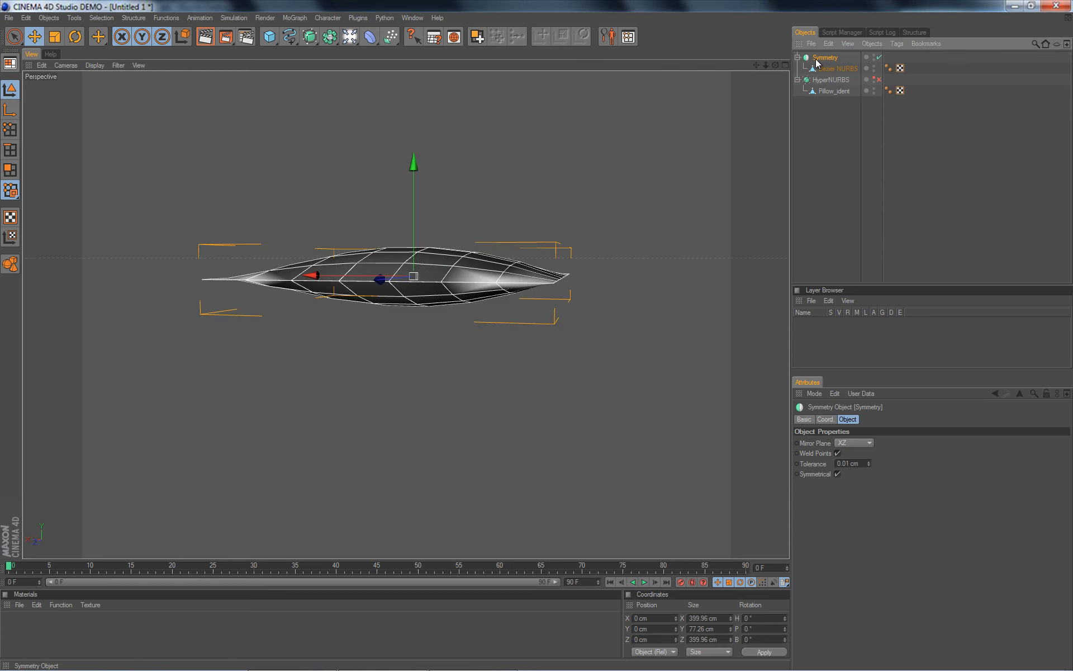
Make the Symmetry object editable, delete its parent null without children and select the Bezier NURBS mesh.
key(c)
right_click(820, 59)
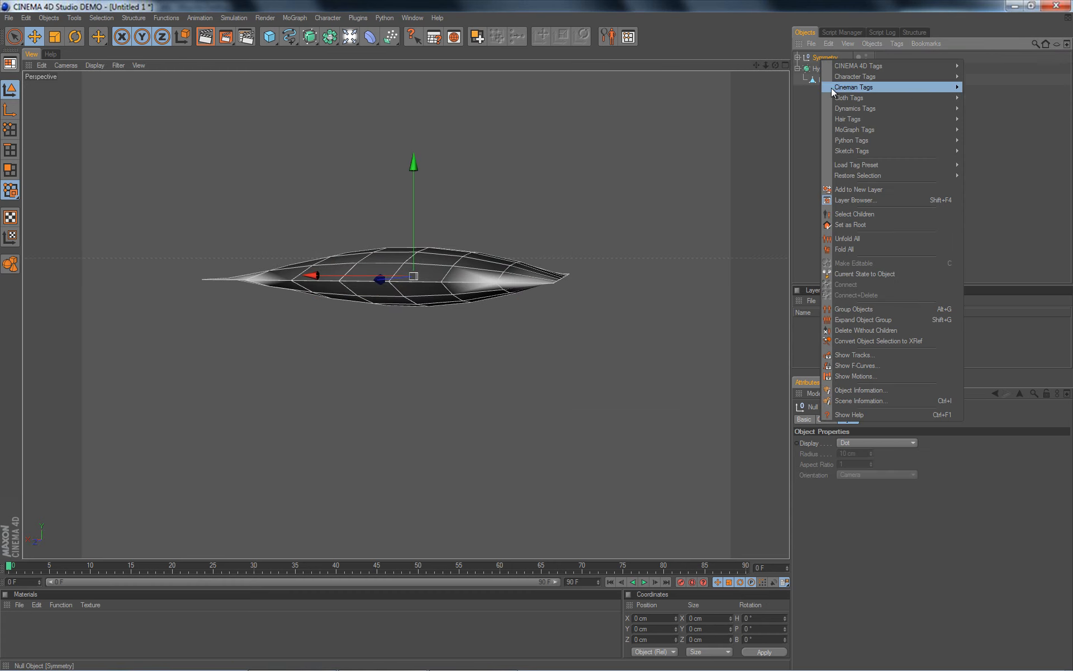
click(865, 331)
click(838, 58)
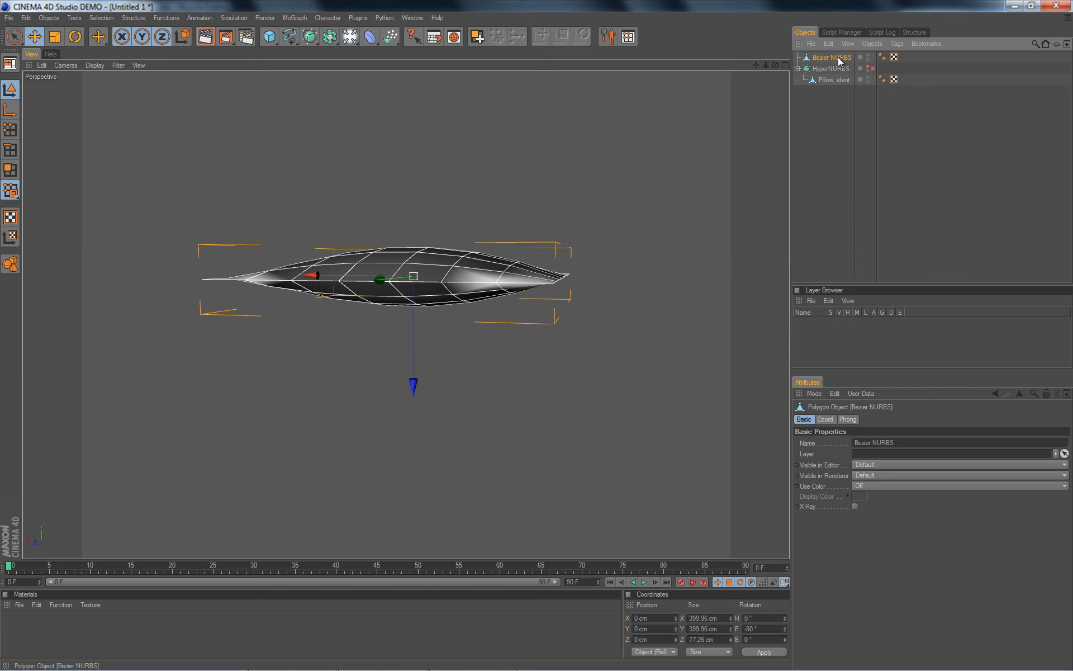
Select all polygons of the mirrored mesh and optimize its polygons, unused points and points with an adjusted tolerance.
alt+drag(337, 154, 326, 153)
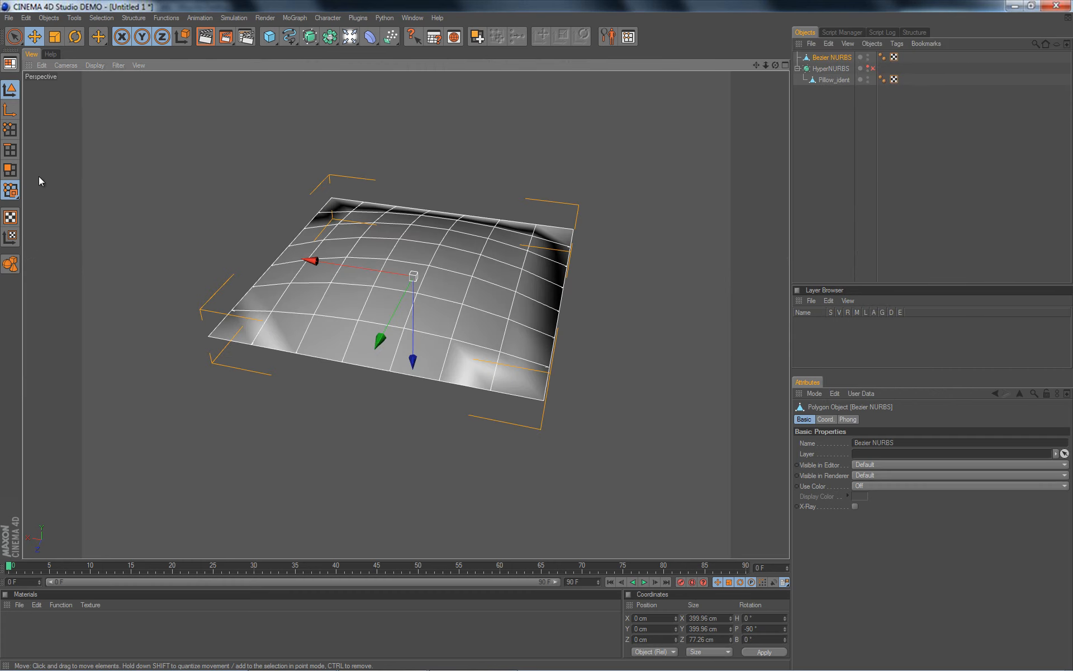
click(10, 169)
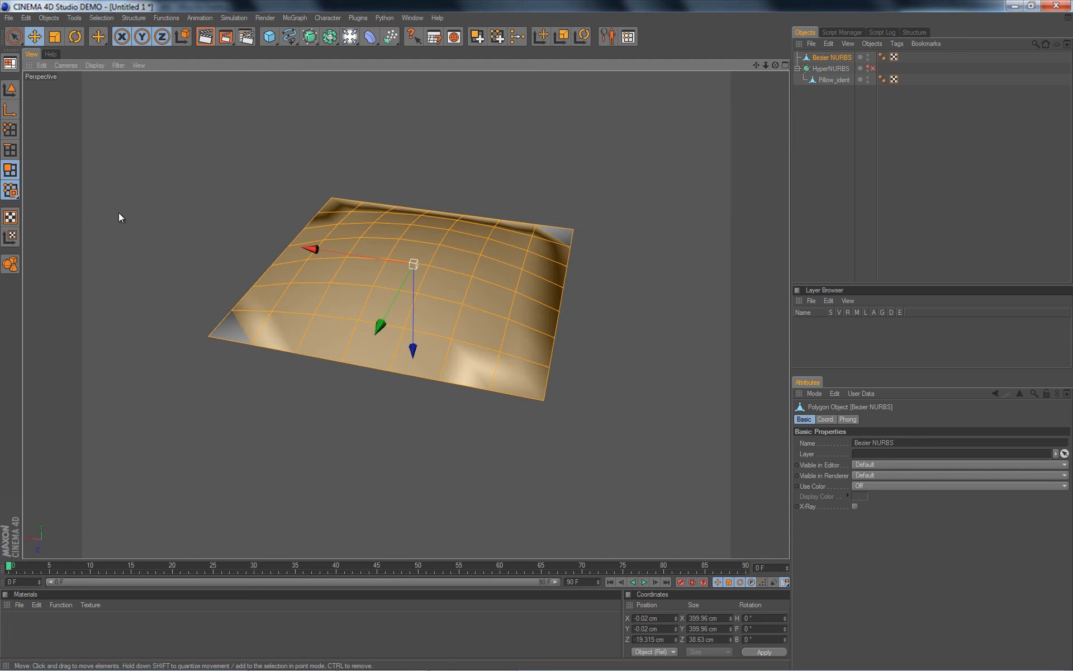
key(ctrl+a)
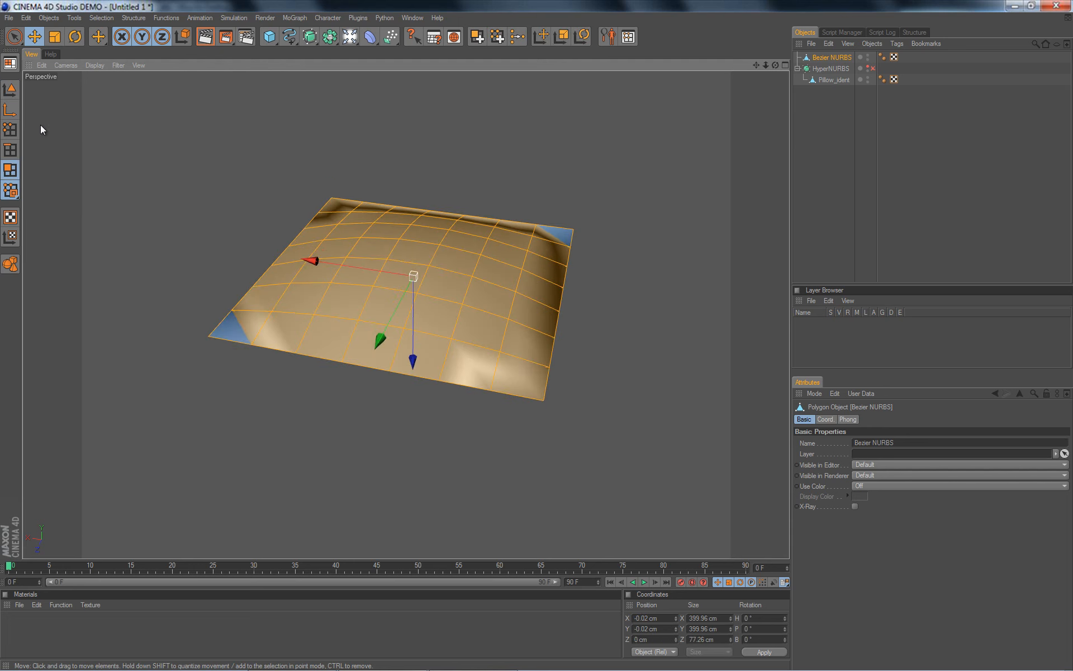
click(168, 18)
click(180, 261)
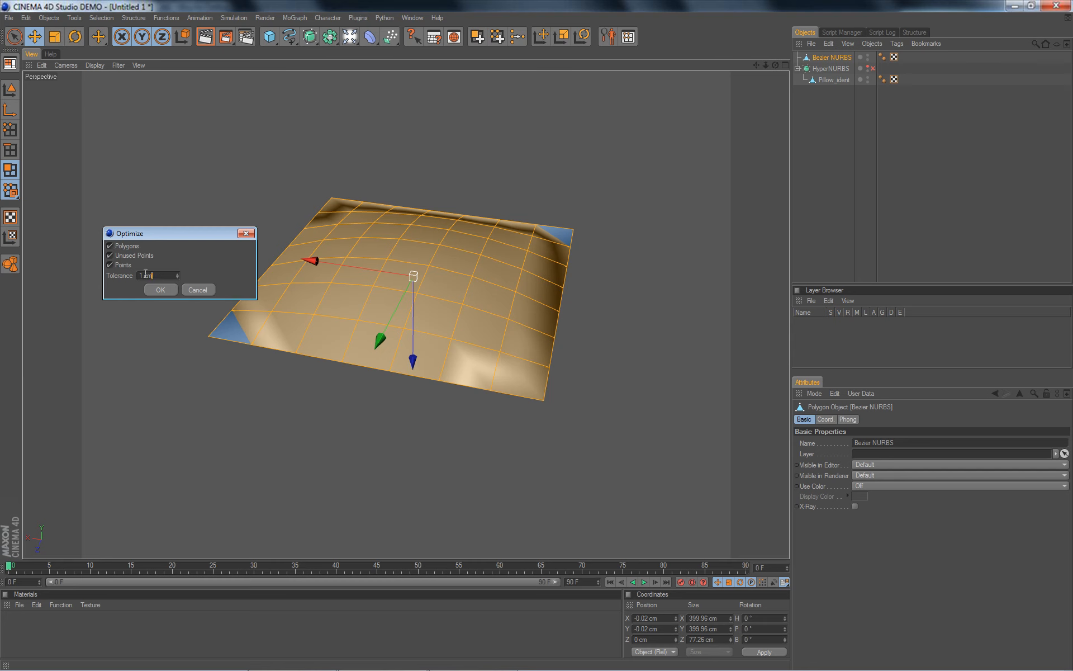
key(BackSpace)
key(BackSpace)
key(BackSpace)
key(Return)
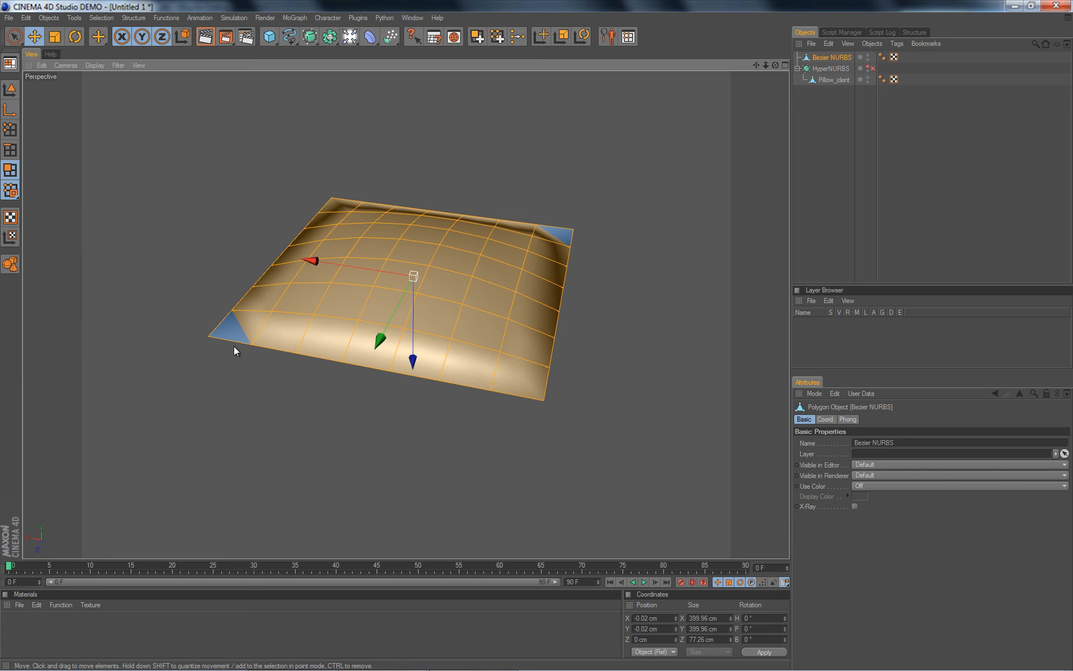
Switch the optimized Bezier NURBS mesh from polygon to edge editing.
alt+drag(591, 346, 536, 336)
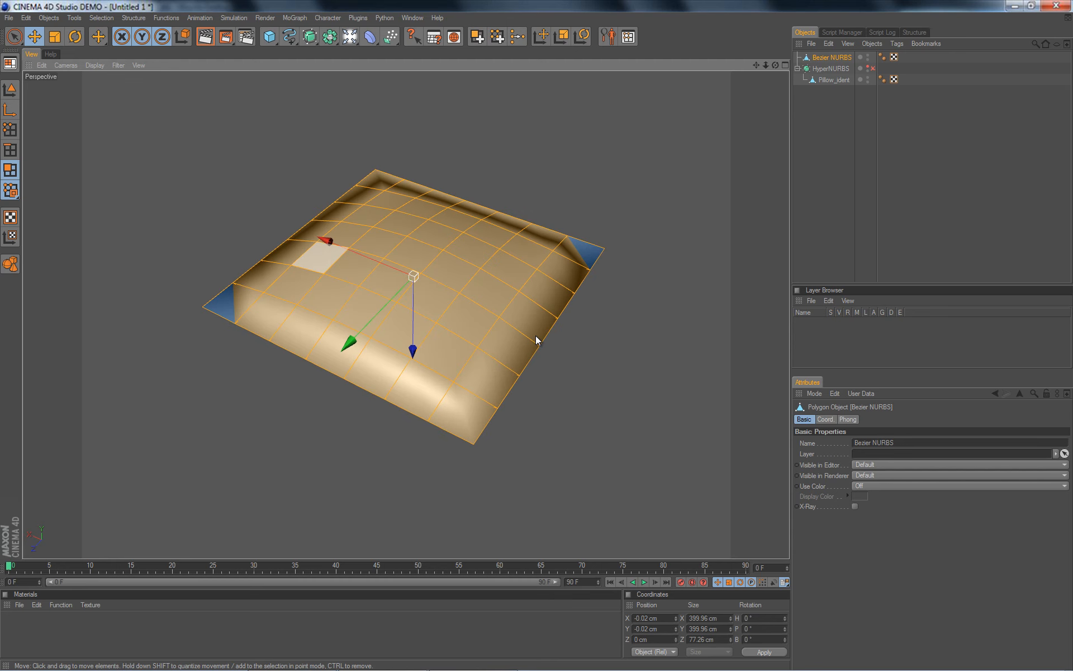
key(Return)
key(Return)
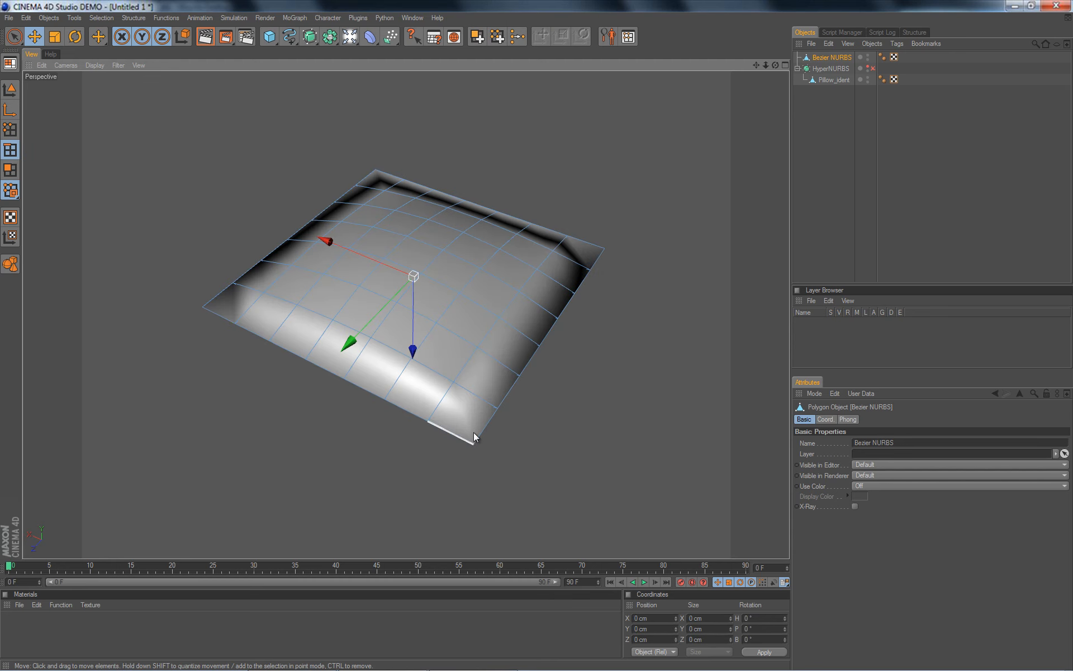
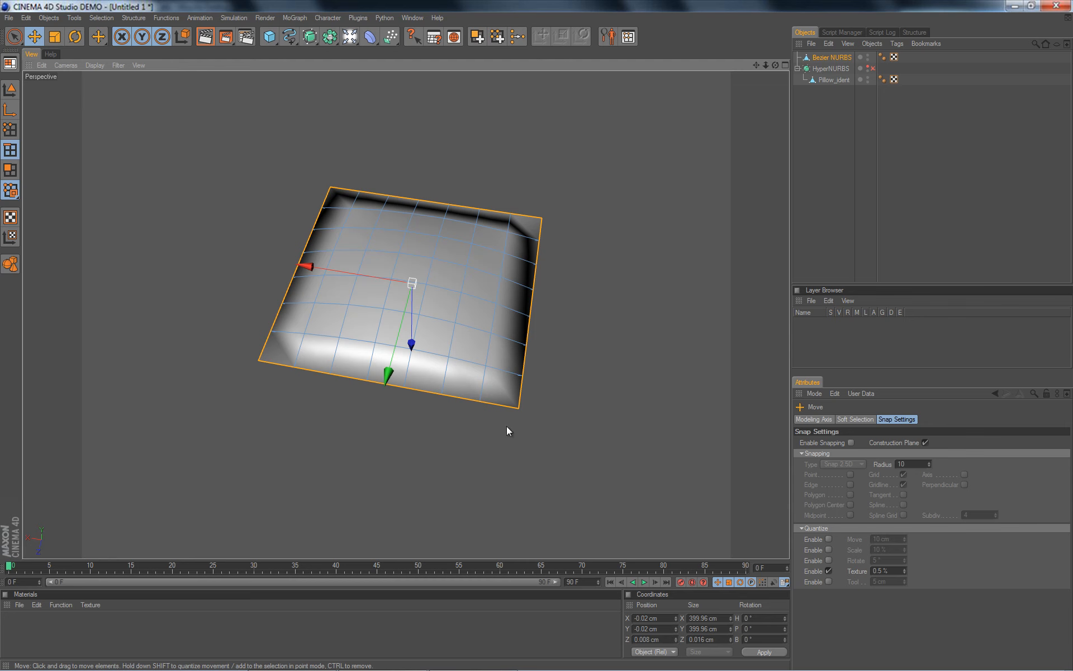
Smooth the Bezier NURBS mesh with the Iron tool at about 58 percent, using the default 180° angle.
key(m)
key(g)
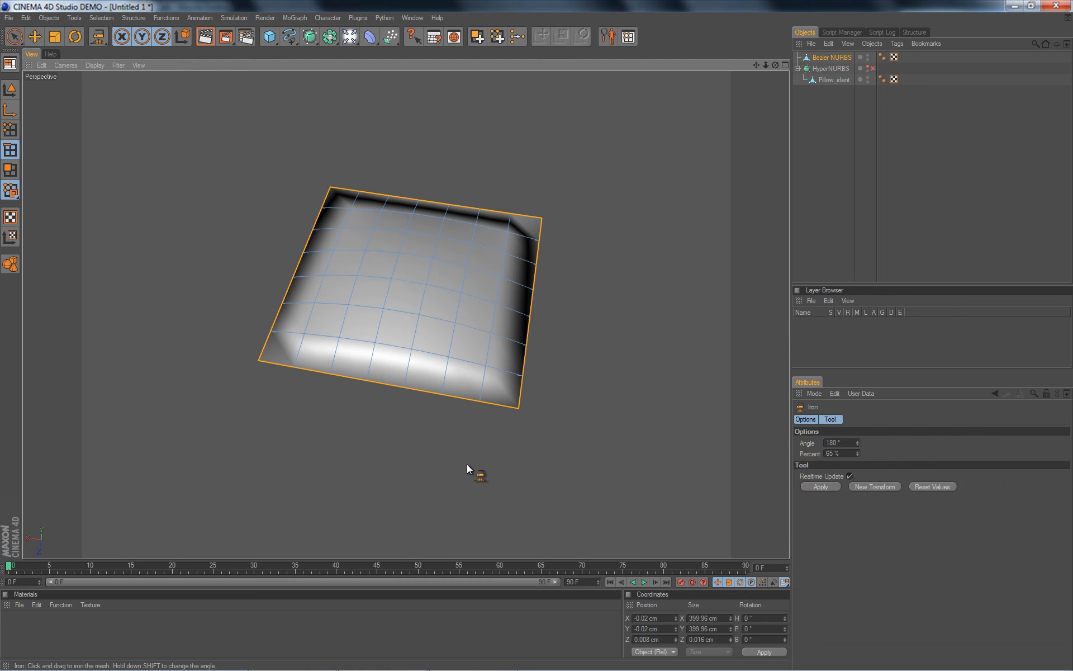
drag(448, 453, 538, 335)
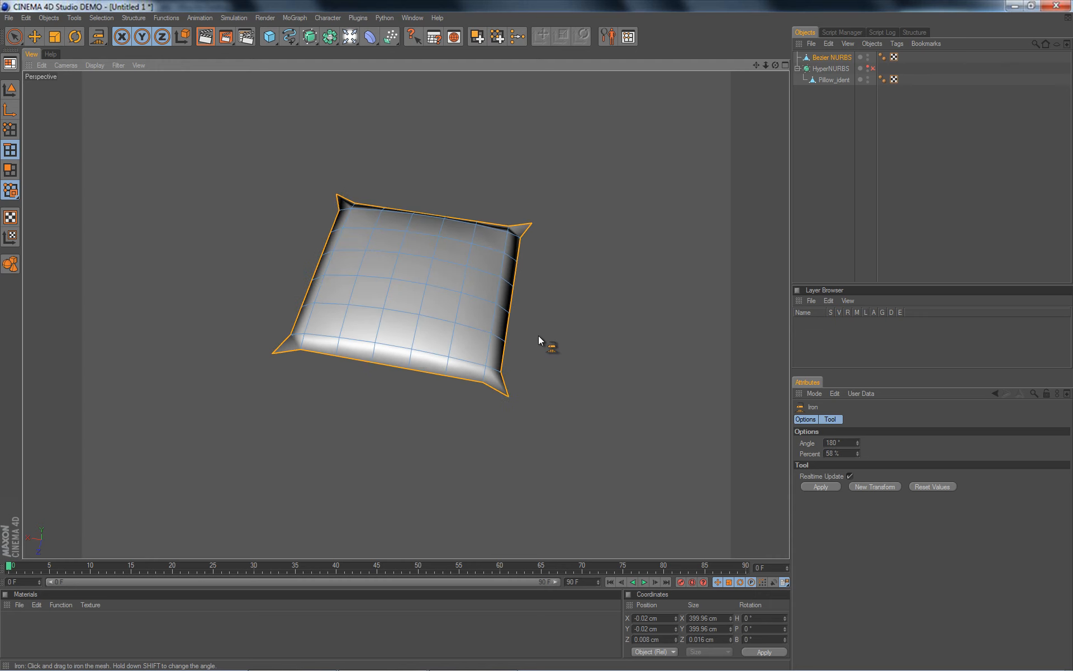
mouse_move(538, 335)
mouse_down()
mouse_move(411, 358)
mouse_move(548, 347)
mouse_move(401, 296)
mouse_move(392, 279)
mouse_up()
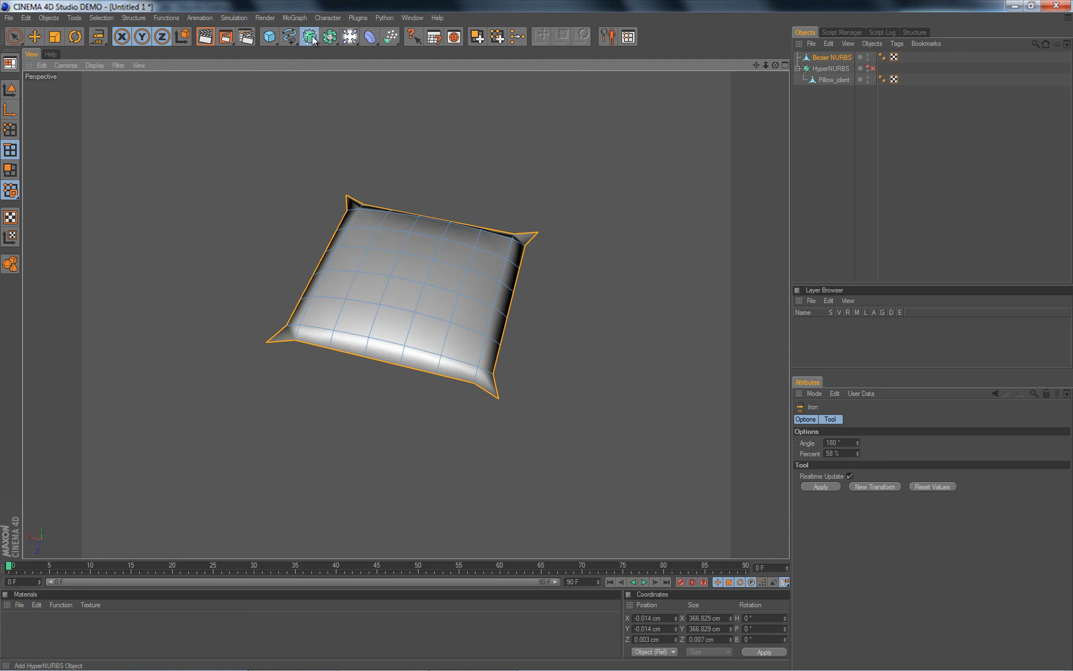
Place the Bezier NURBS mesh inside a new HyperNURBS object and return to the Move tool.
click(311, 36)
alt+click(329, 42)
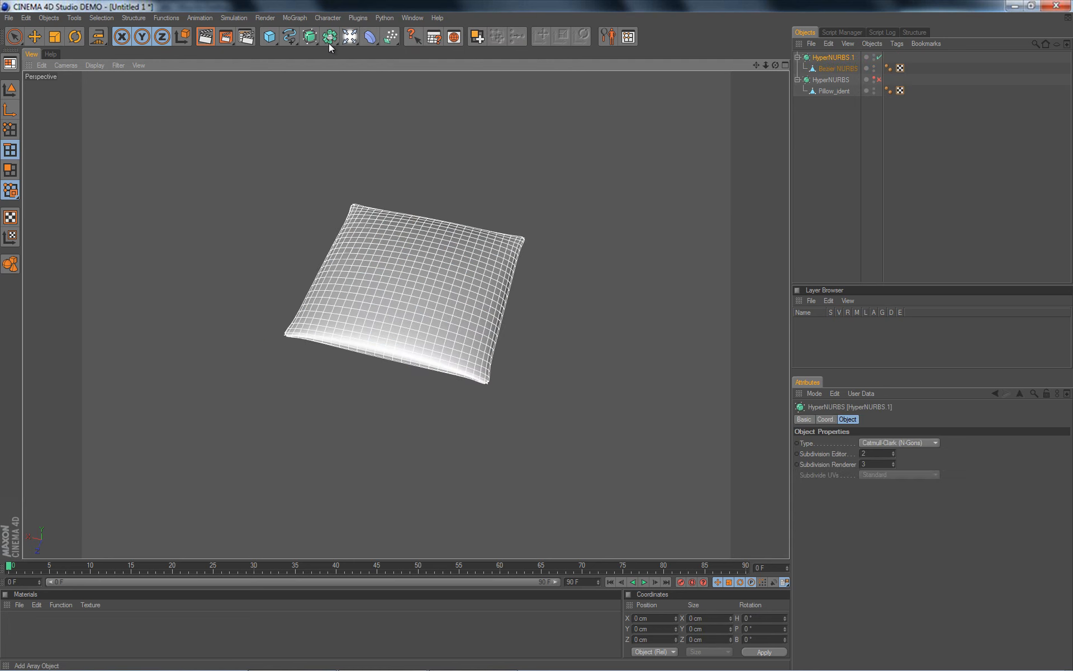
key(e)
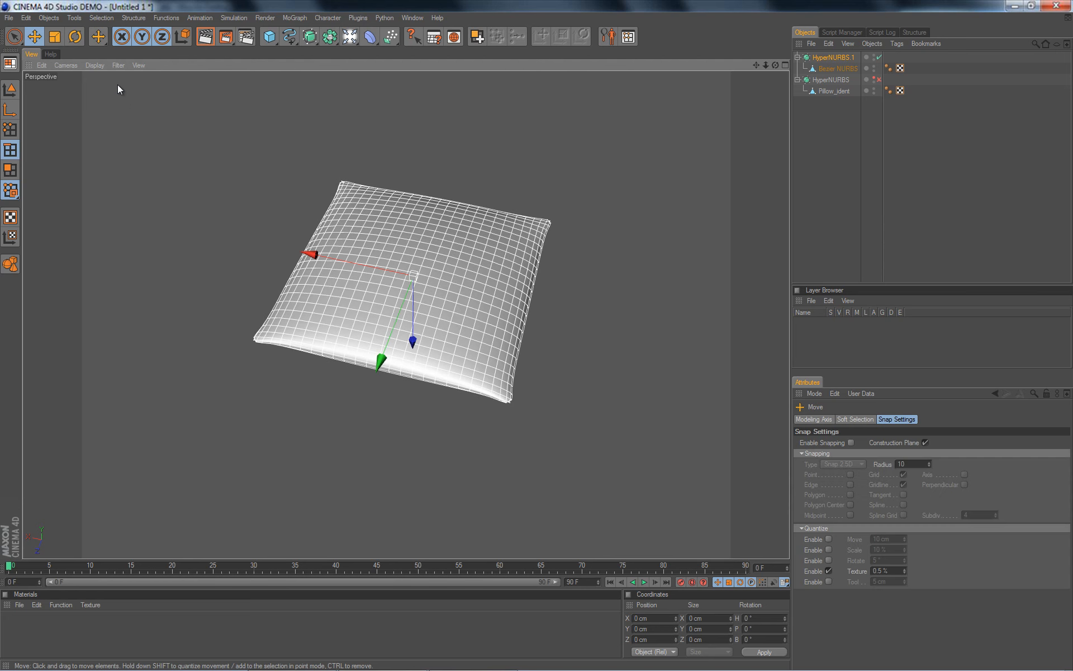
Switch the perspective view's line display to Isoparms.
click(95, 65)
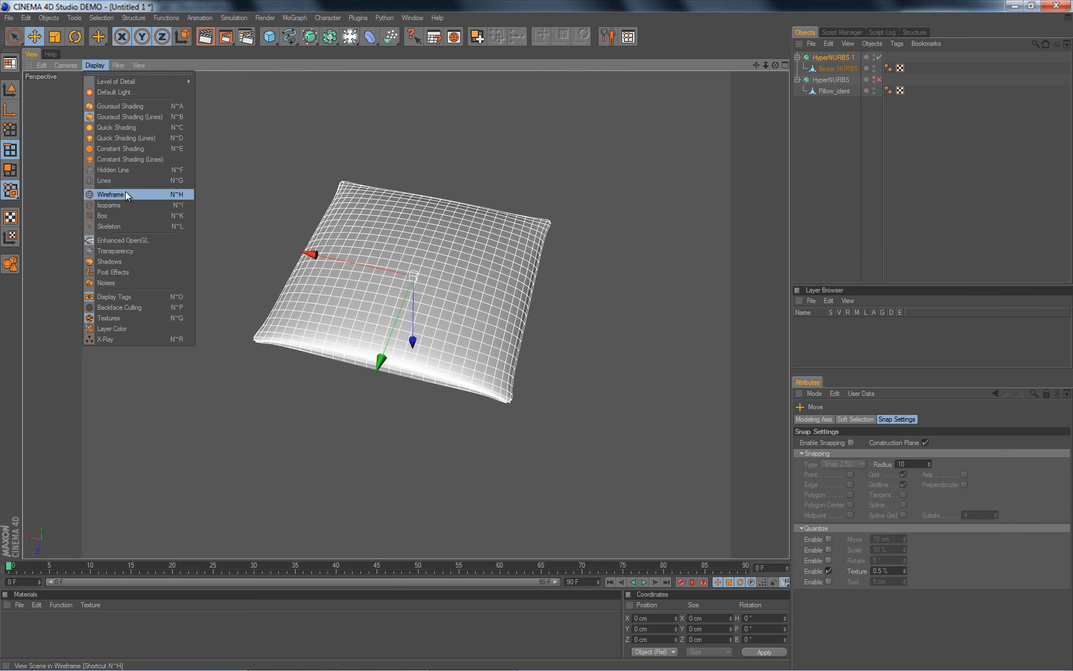
click(127, 206)
alt+drag(538, 334, 537, 335)
Turn off HyperNURBS smoothing and pull the corners of the Bezier NURBS mesh with the Magnet tool.
click(849, 58)
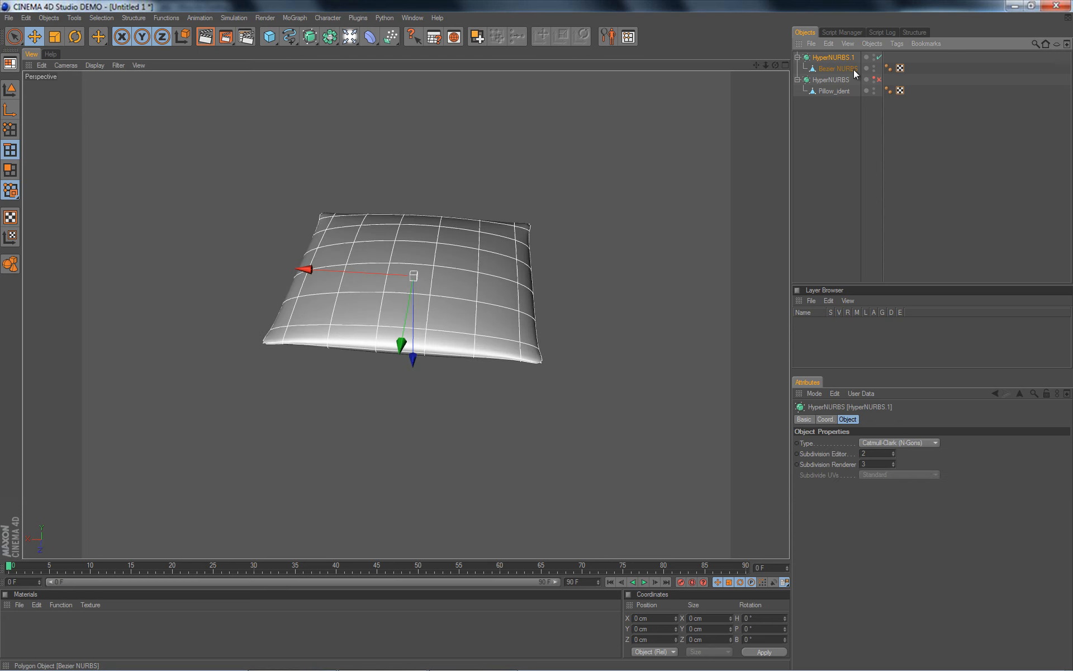
click(854, 70)
key(q)
scroll(570, 297, up, 1)
key(m)
key(i)
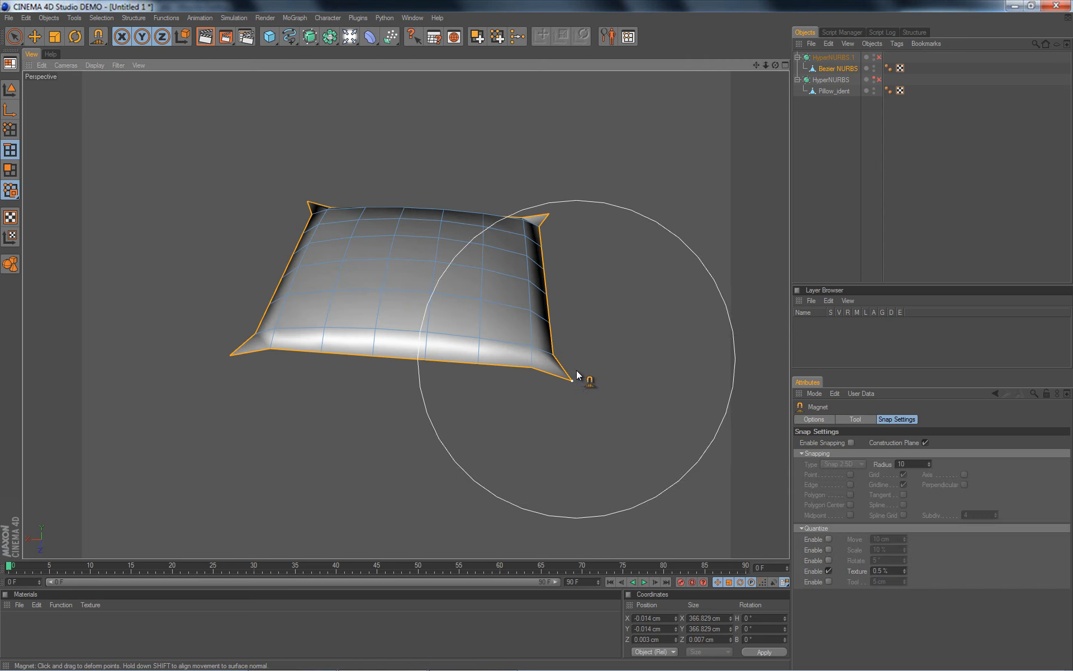
mouse_move(572, 381)
mouse_down()
mouse_move(571, 292)
mouse_move(577, 347)
mouse_up()
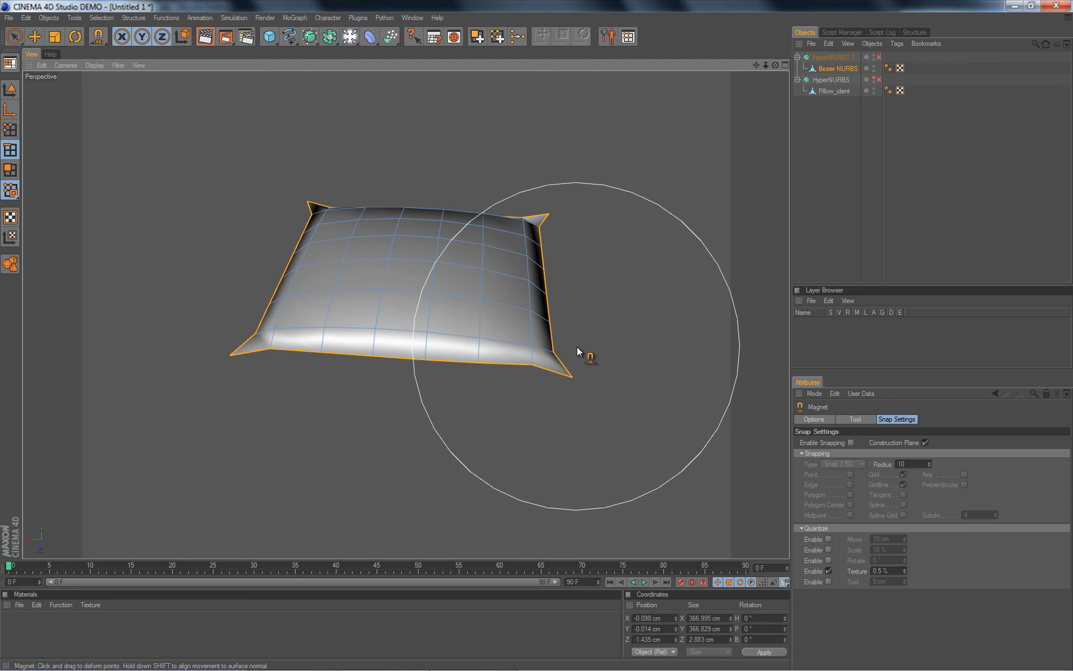
drag(550, 215, 541, 161)
drag(308, 205, 293, 230)
Deselect all edges, deform the pillow's top surface with the Magnet tool and turn HyperNURBS smoothing back on.
key(ctrl+shift+a)
drag(388, 266, 387, 300)
mouse_move(475, 249)
mouse_down()
mouse_move(465, 270)
mouse_move(475, 278)
mouse_up()
drag(392, 256, 418, 308)
drag(343, 304, 381, 306)
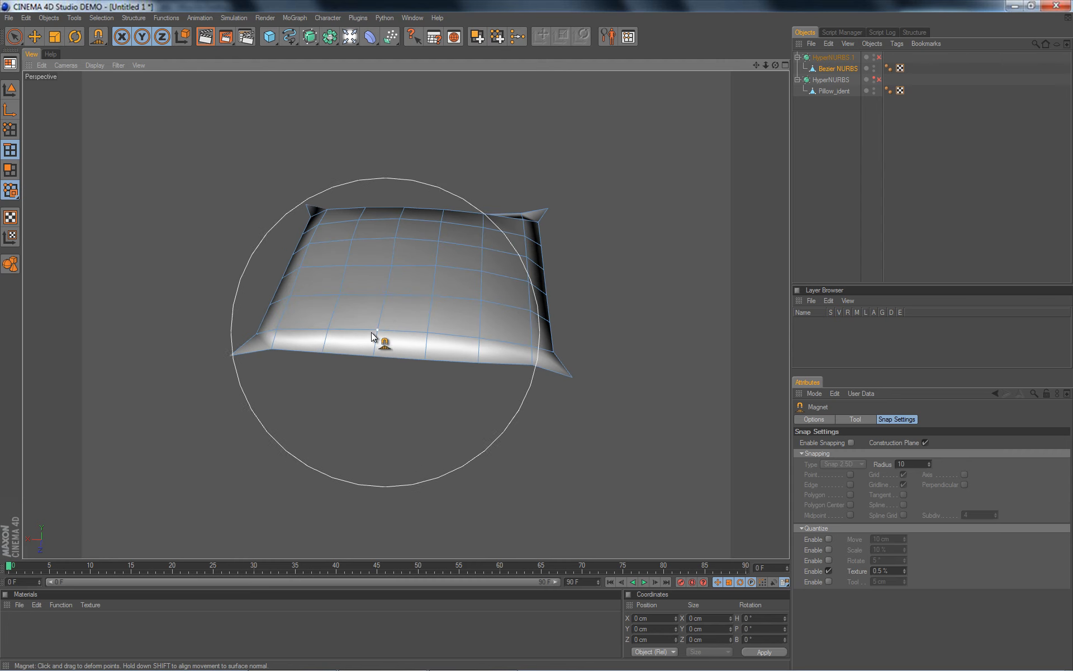
key(q)
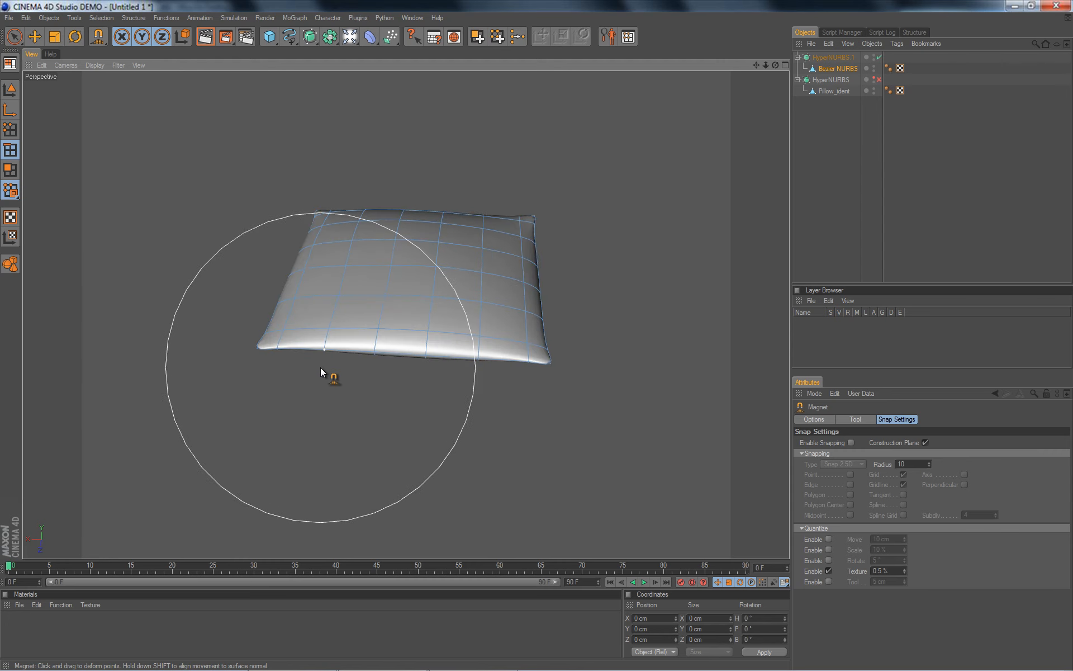
Inspect the smoothed pillow from another angle and delete its HyperNURBS object together with the Bezier NURBS mesh.
key(e)
alt+drag(535, 333, 307, 327)
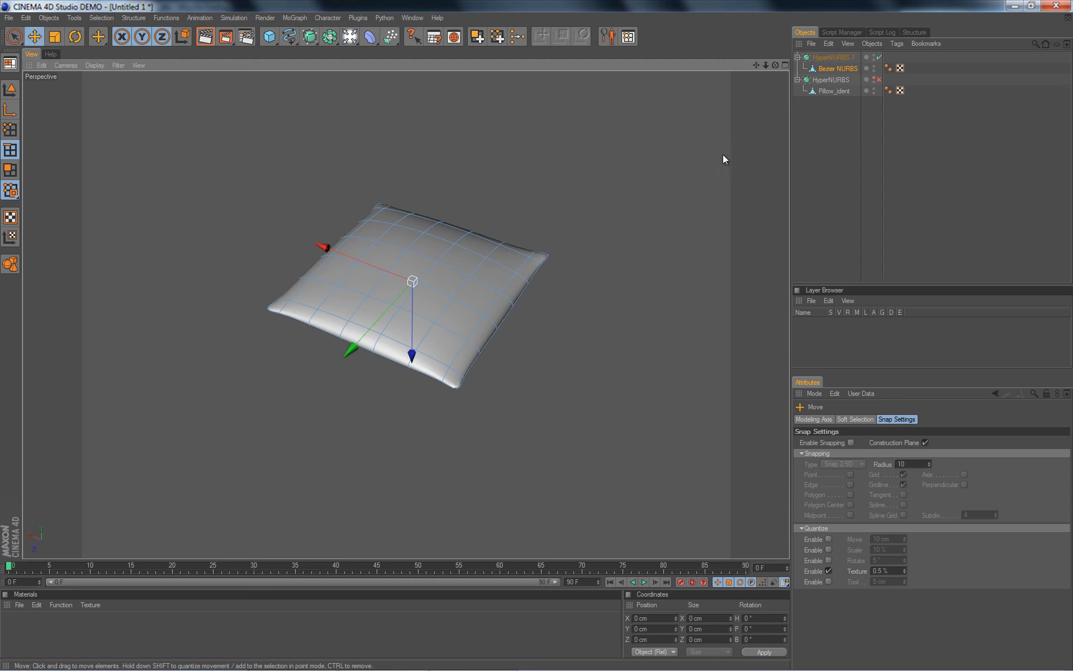
click(843, 57)
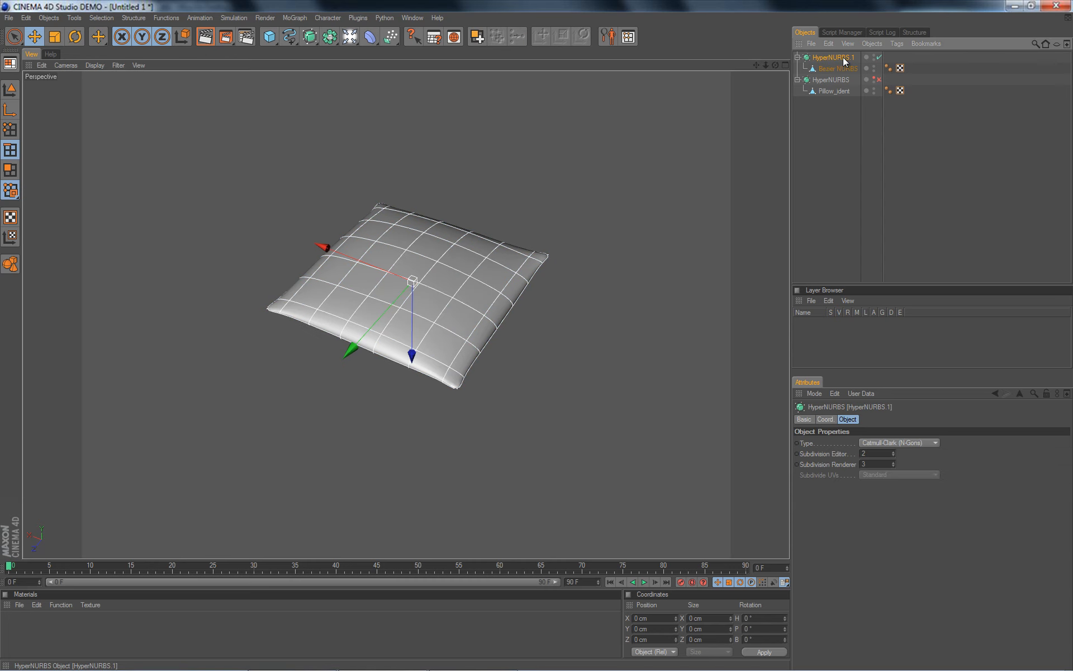
key(Delete)
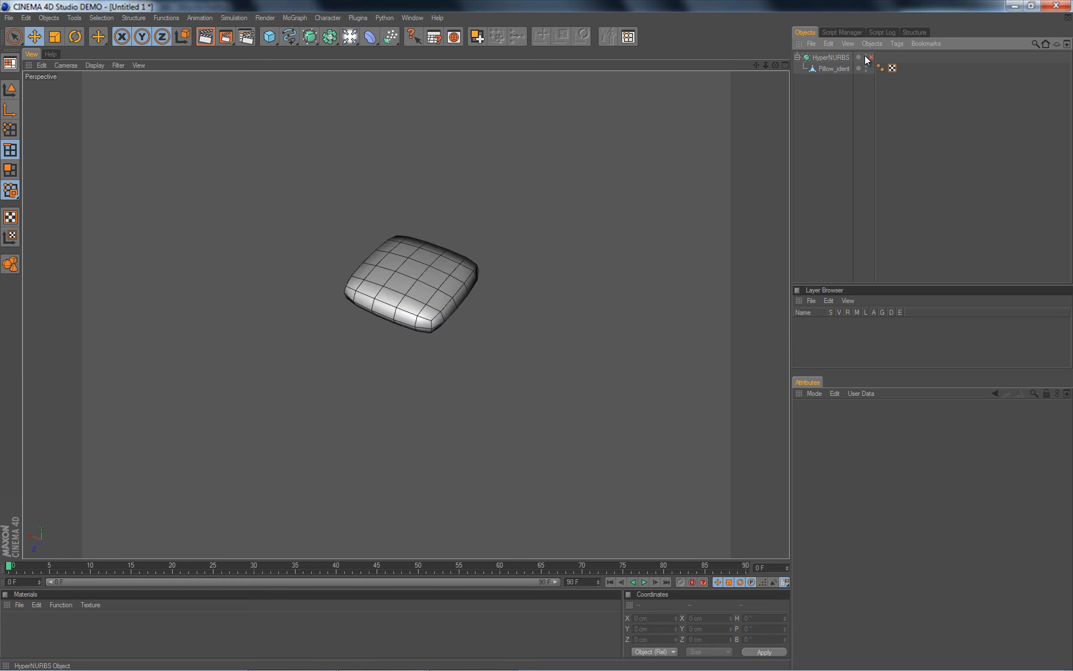
Switch the Pillow_ident mesh to polygon editing and select a single polygon on its top, next to the centre.
click(833, 68)
scroll(433, 284, up, 5)
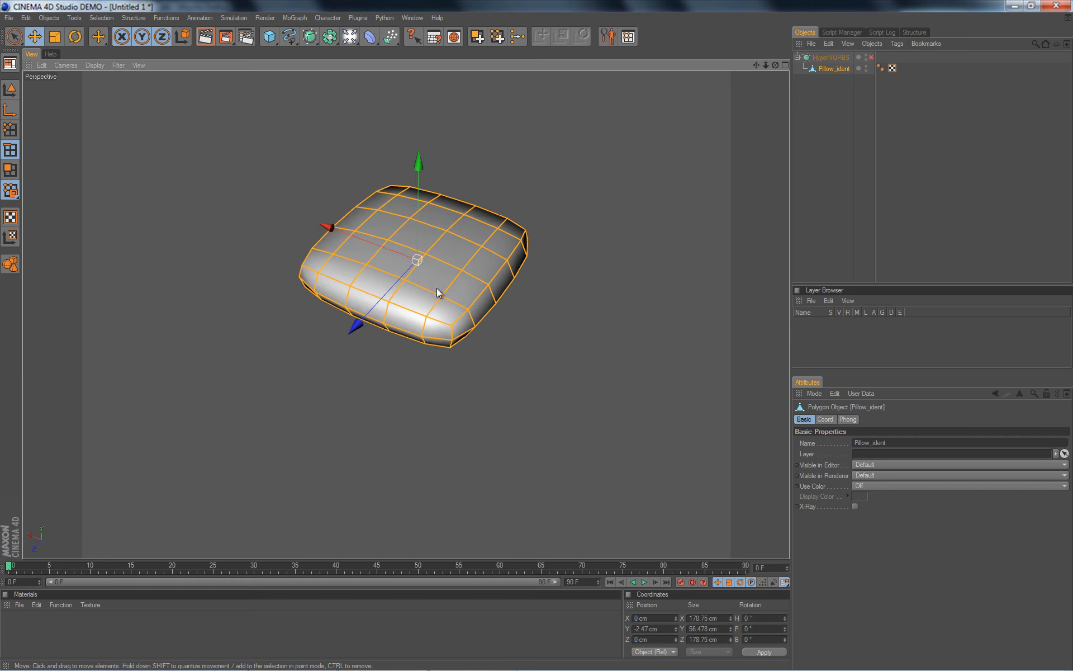
alt+middle_drag(536, 336, 538, 340)
alt+drag(538, 340, 533, 336)
scroll(369, 298, up, 1)
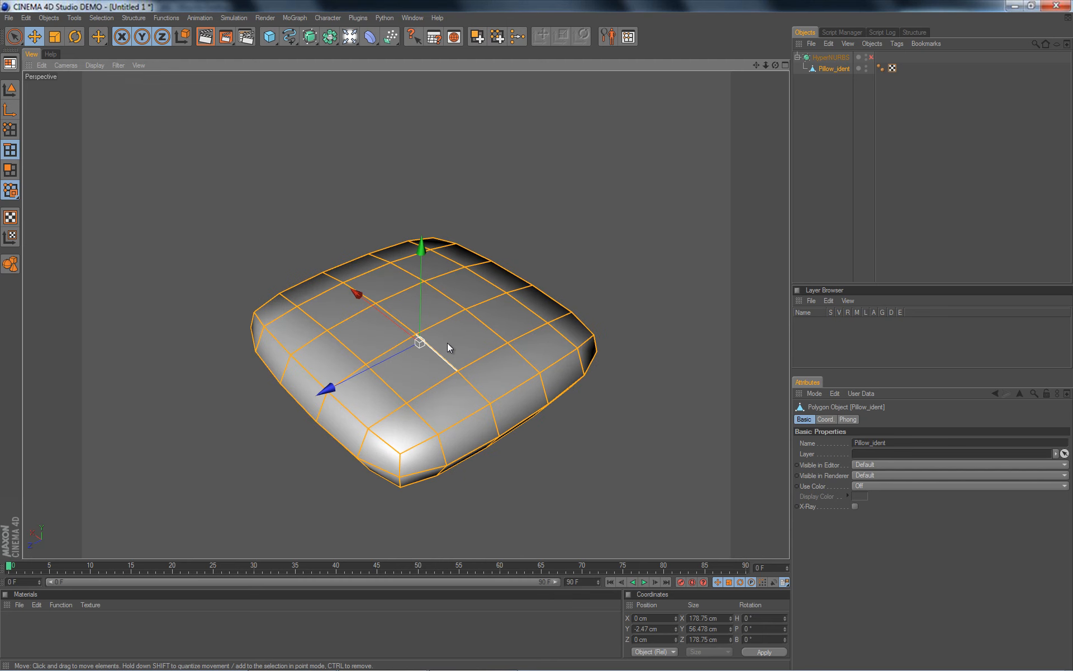
click(14, 173)
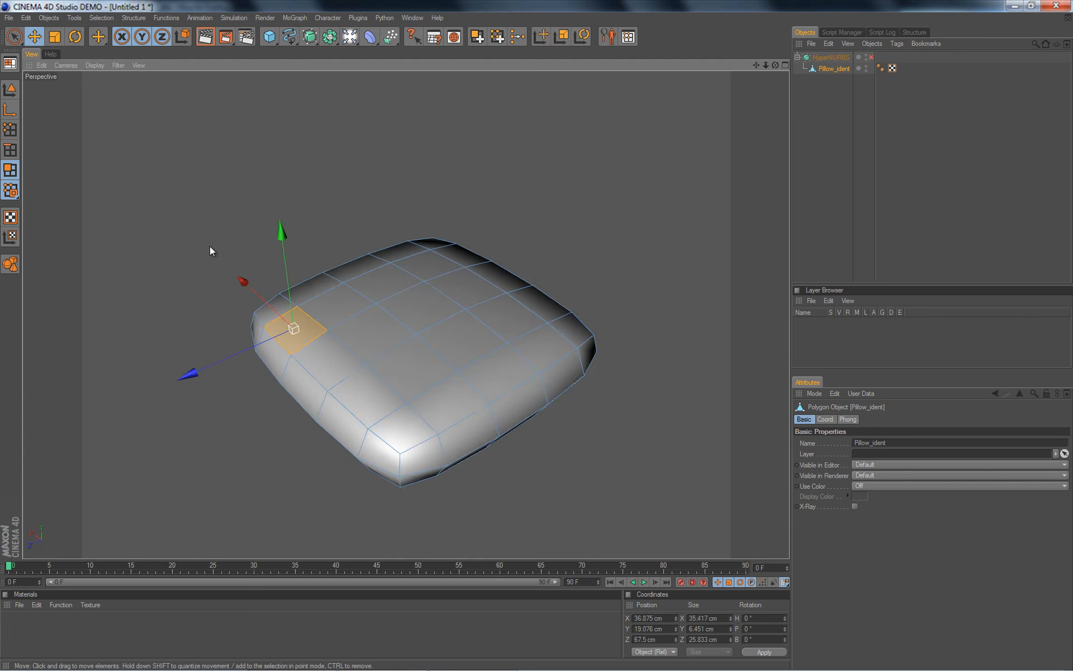
scroll(323, 310, up, 1)
alt+drag(548, 319, 538, 334)
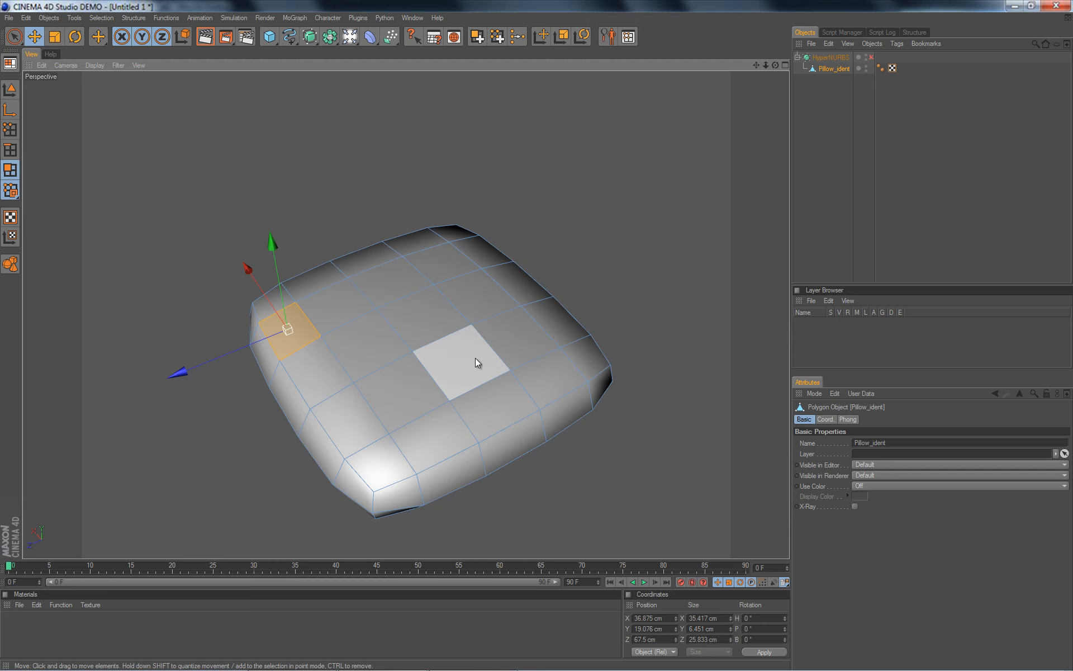
alt+drag(406, 373, 538, 336)
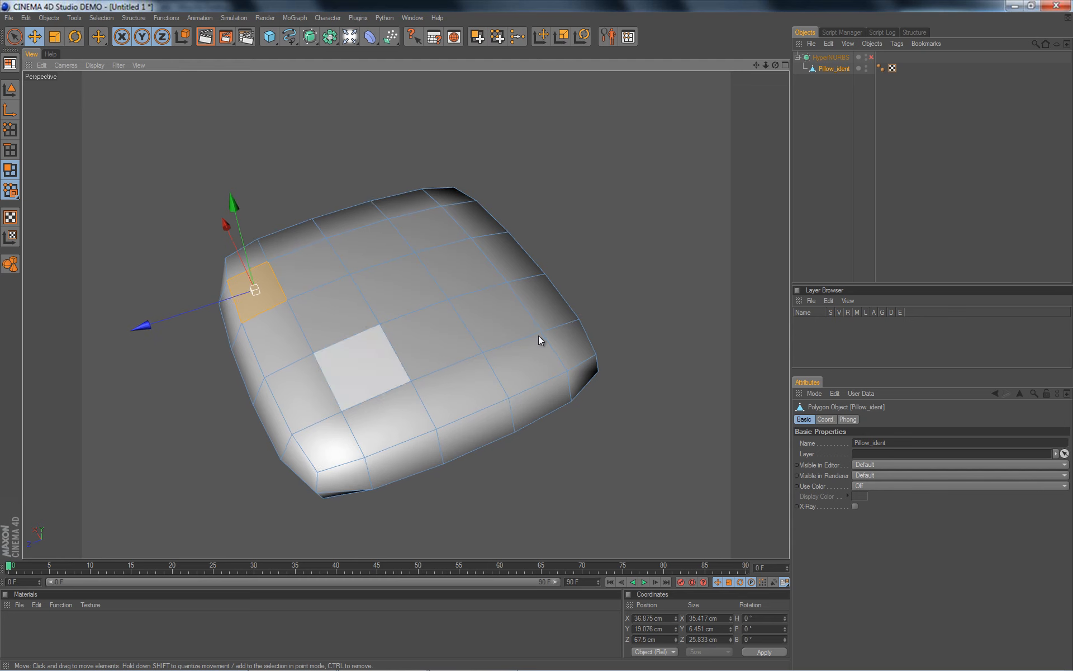
click(441, 341)
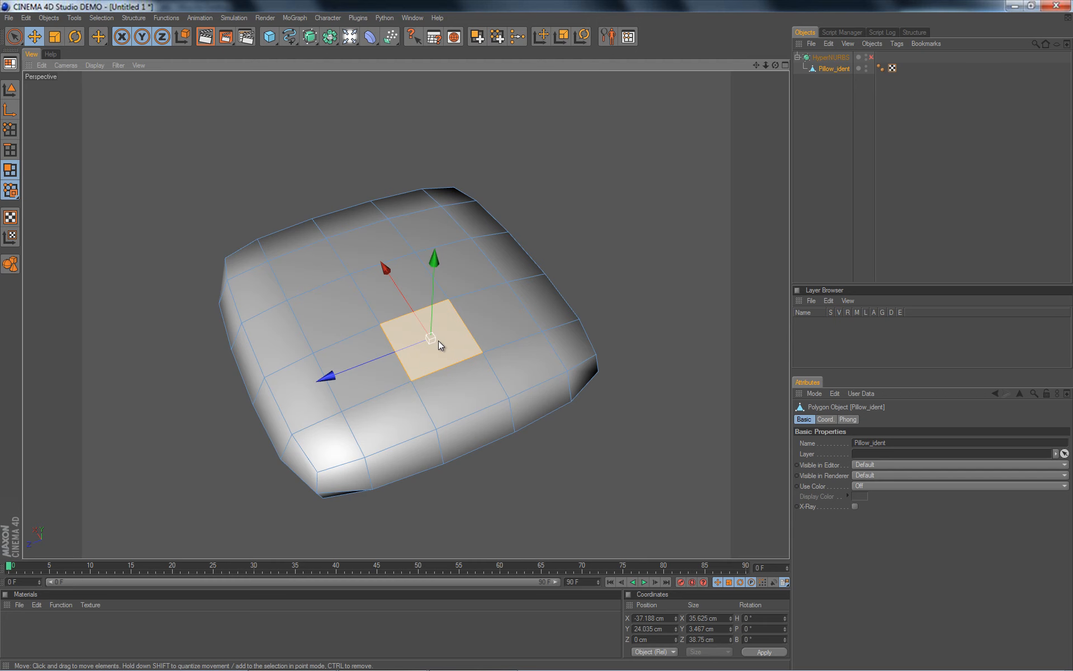
Inset the selected polygon with Extrude Inner to about 24 by 27 cm and push it down about 4.3 cm.
key(i)
drag(441, 342, 536, 336)
key(e)
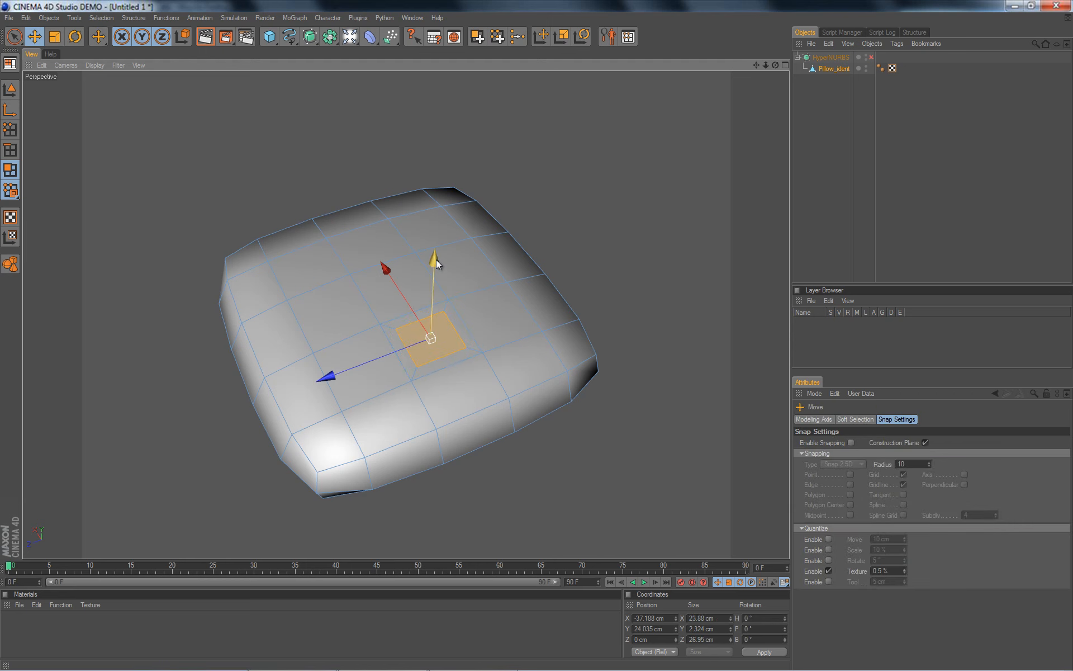
drag(436, 259, 538, 335)
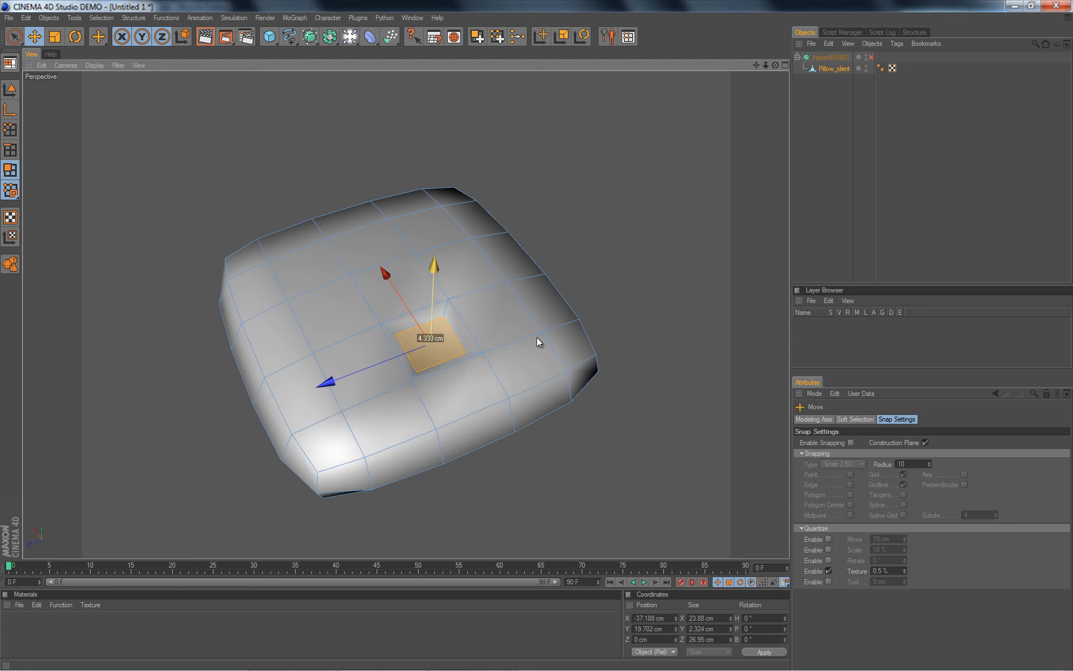
alt+drag(405, 294, 536, 336)
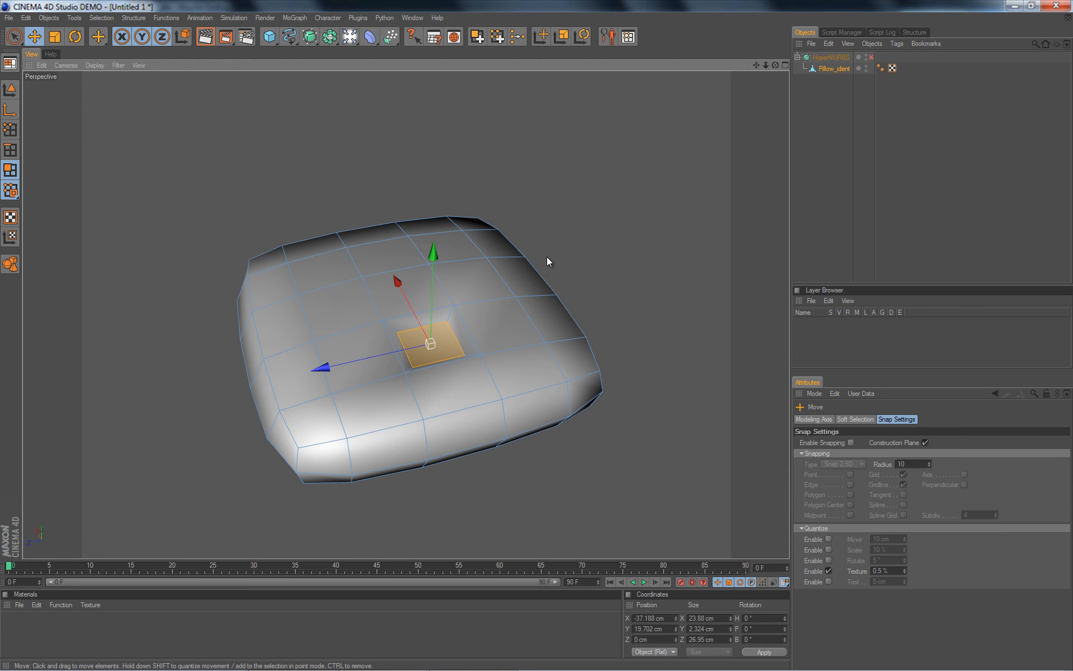
Preview the dent in the pillow with HyperNURBS smoothing on, and switch the smoothing off again.
key(q)
scroll(512, 273, up, 3)
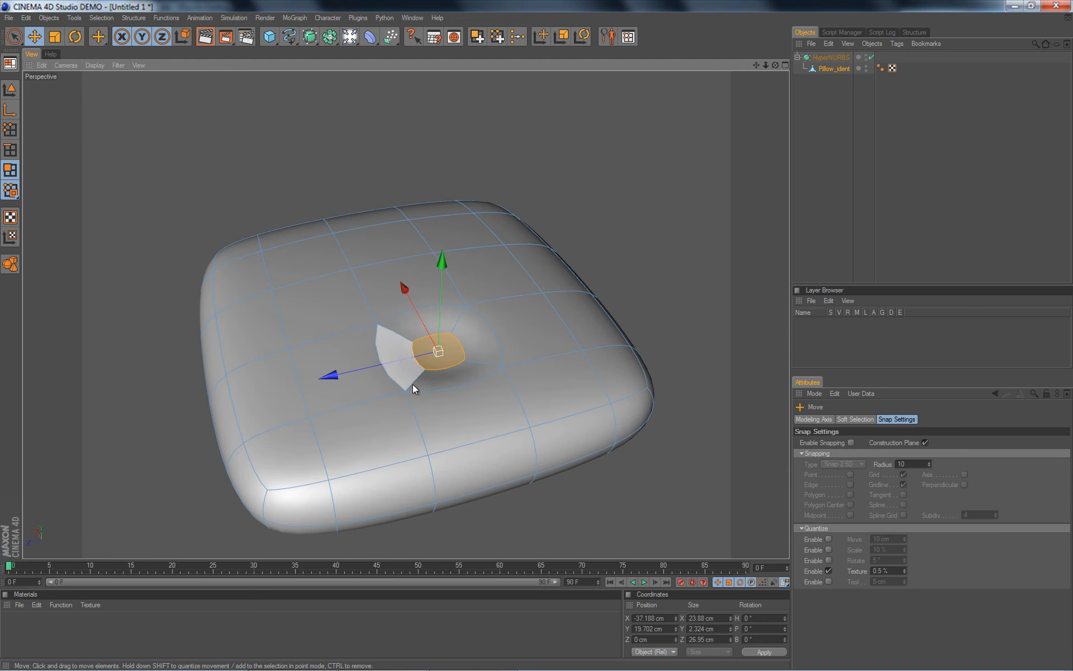
key(q)
scroll(430, 318, up, 2)
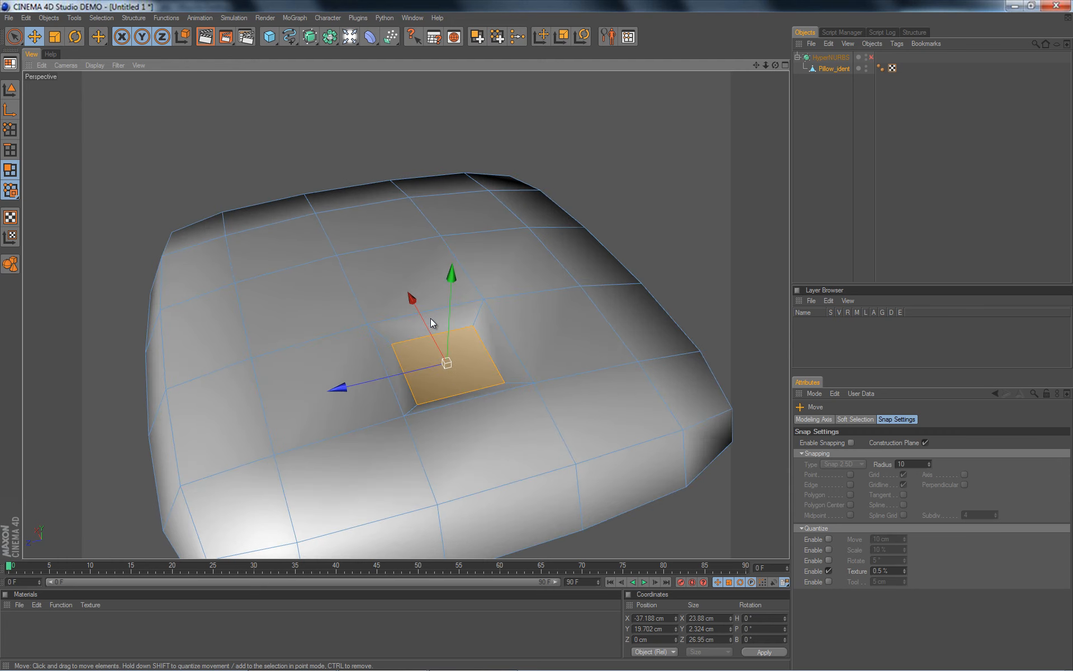
Collapse the inset polygon of the dent into a single point.
alt+drag(431, 317, 384, 351)
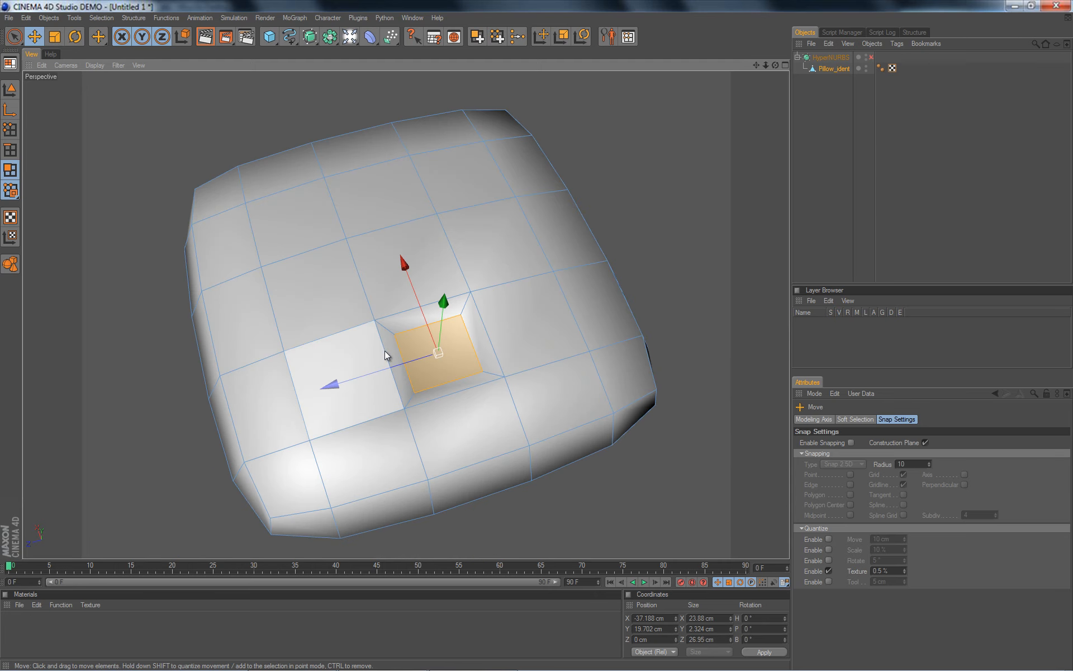
key(u)
key(c)
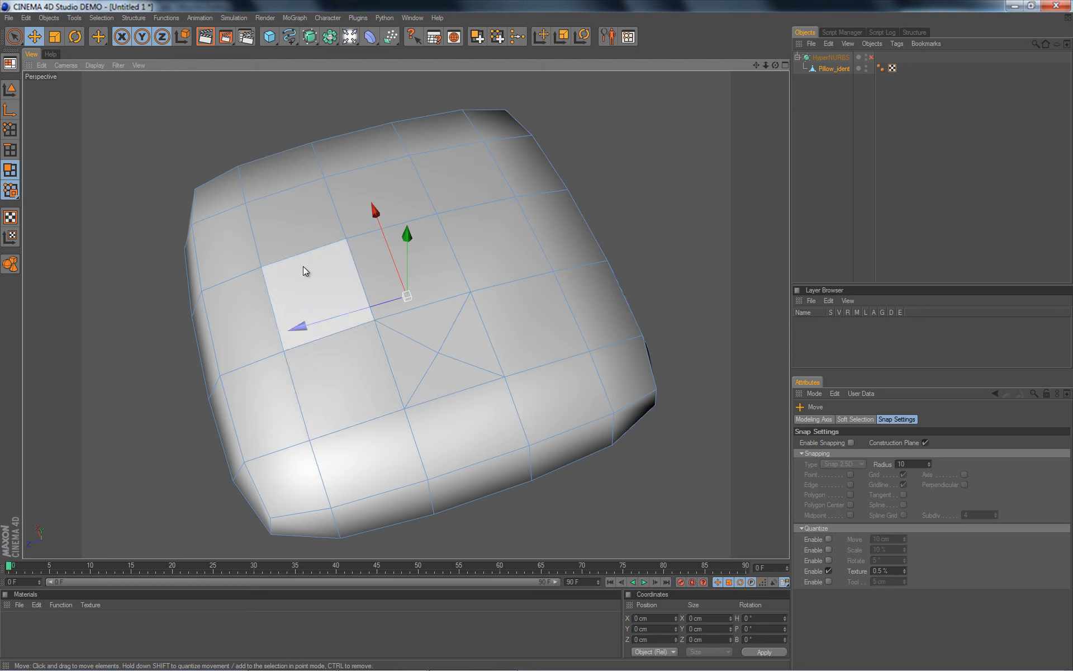
Select the collapsed point in point editing and bevel it with an inner offset of about 8.8 cm.
click(16, 128)
click(437, 352)
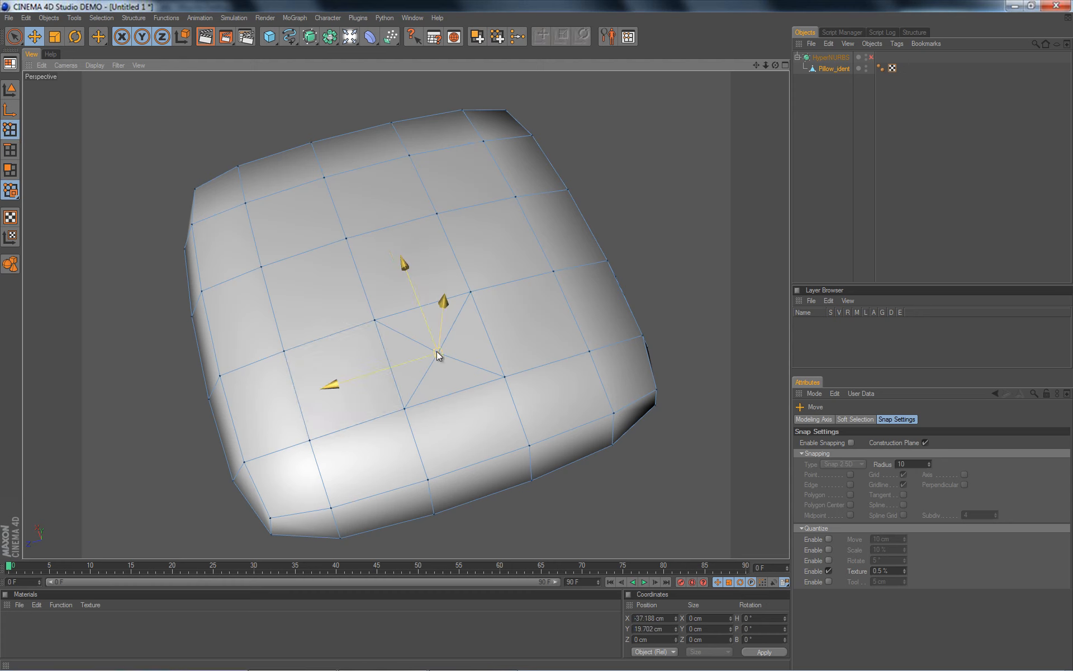
key(m)
key(s)
drag(435, 364, 538, 336)
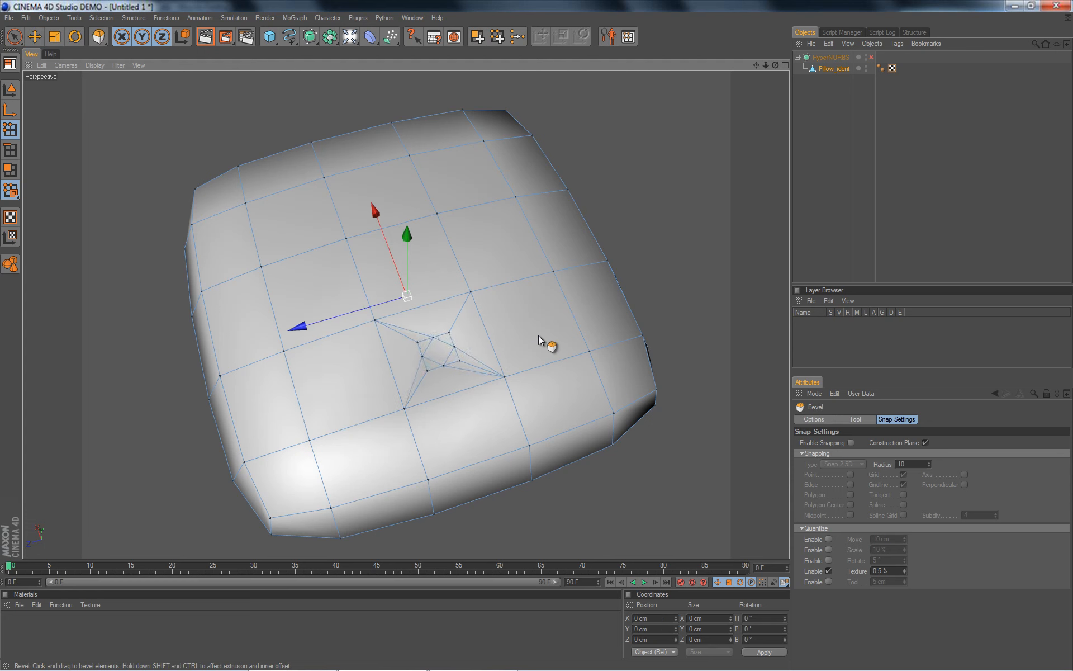
Try a Bevel subdivision of 6 and reduce the subdivision to 0.
click(831, 417)
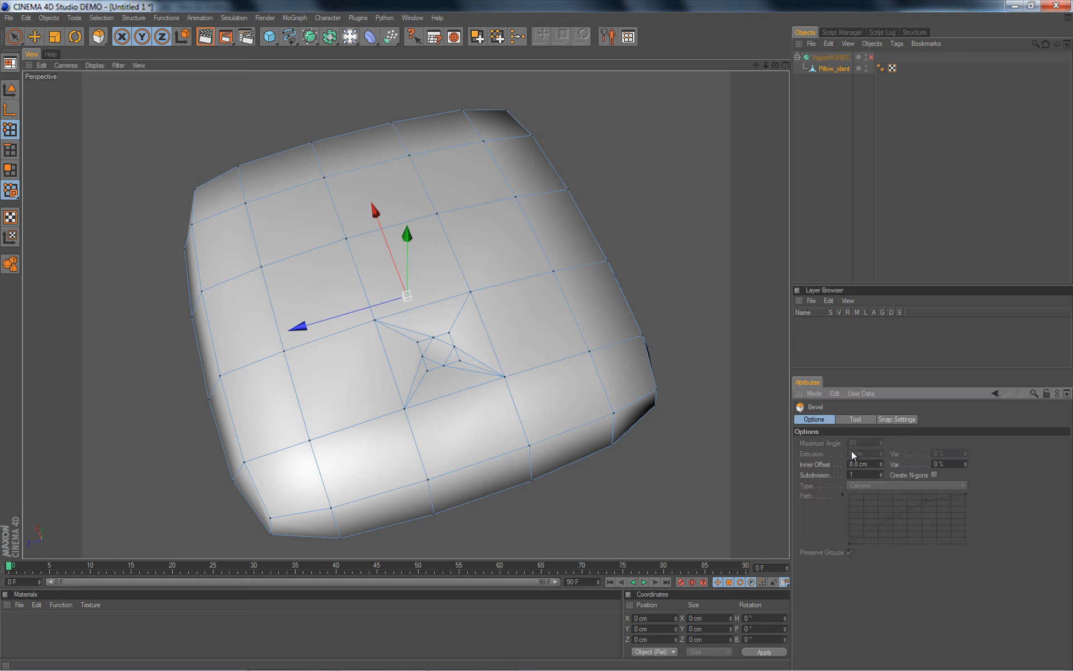
click(881, 477)
click(881, 472)
click(881, 472)
click(881, 472)
click(881, 472)
click(881, 472)
click(881, 472)
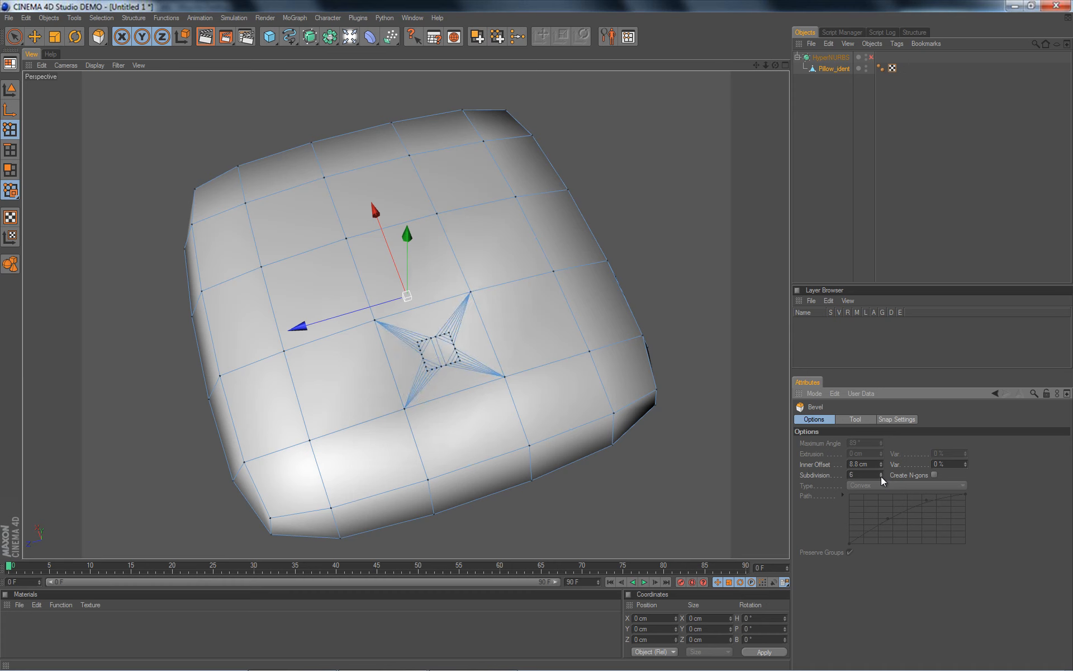
click(881, 477)
click(881, 477)
click(881, 477)
click(881, 477)
click(881, 477)
click(881, 477)
Undo the bevel and bevel the collapsed point again into a wider four-sided opening.
scroll(401, 374, up, 2)
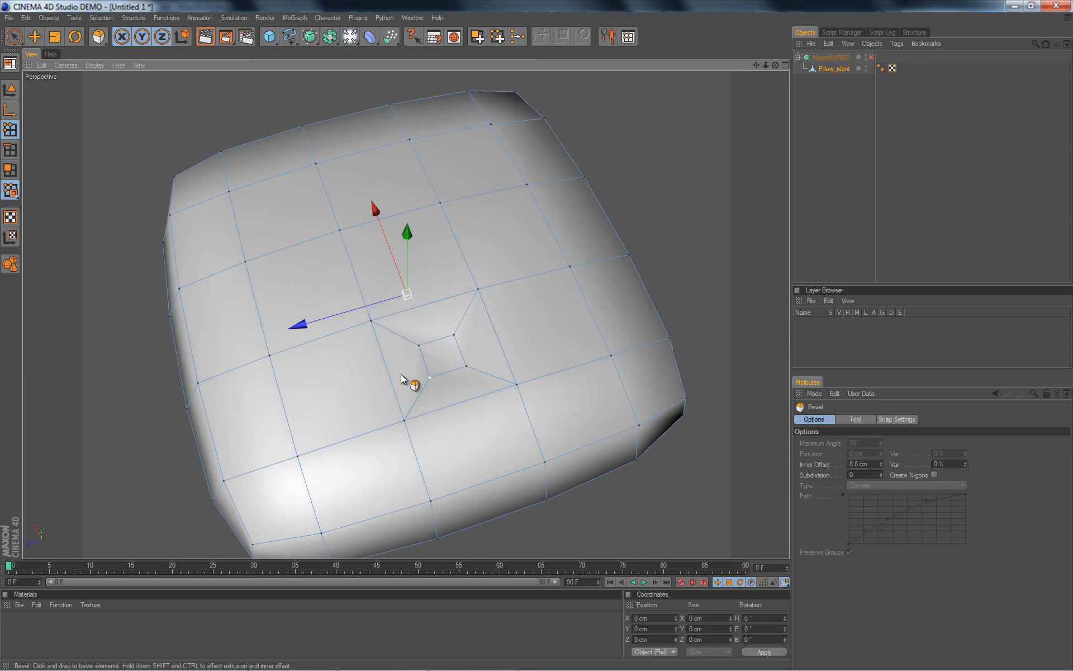
scroll(537, 334, down, 3)
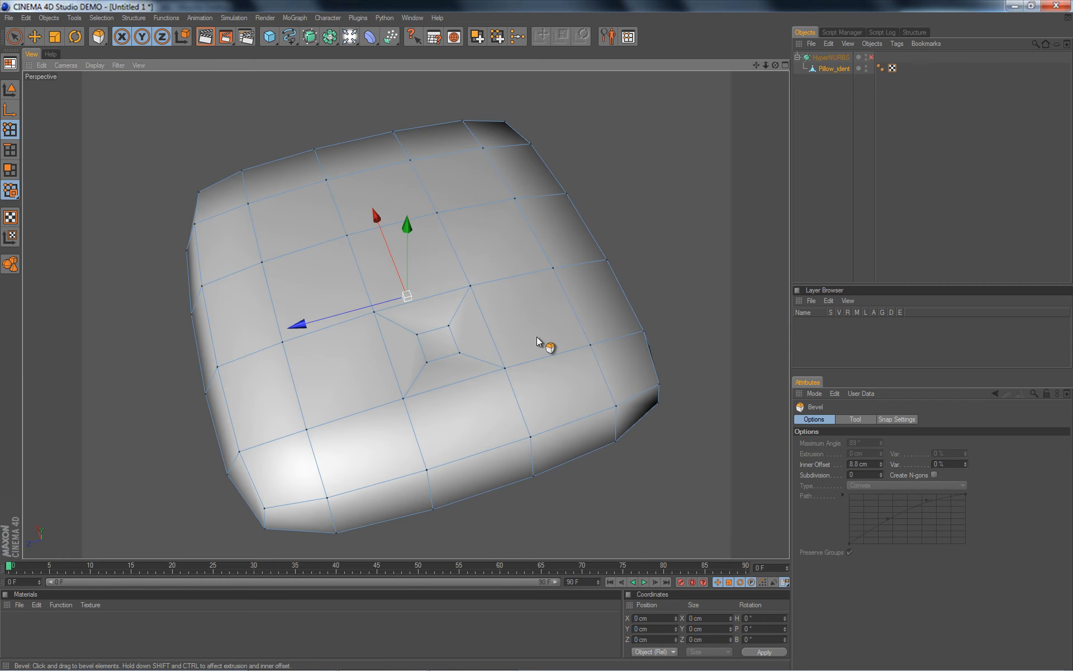
key(ctrl+z)
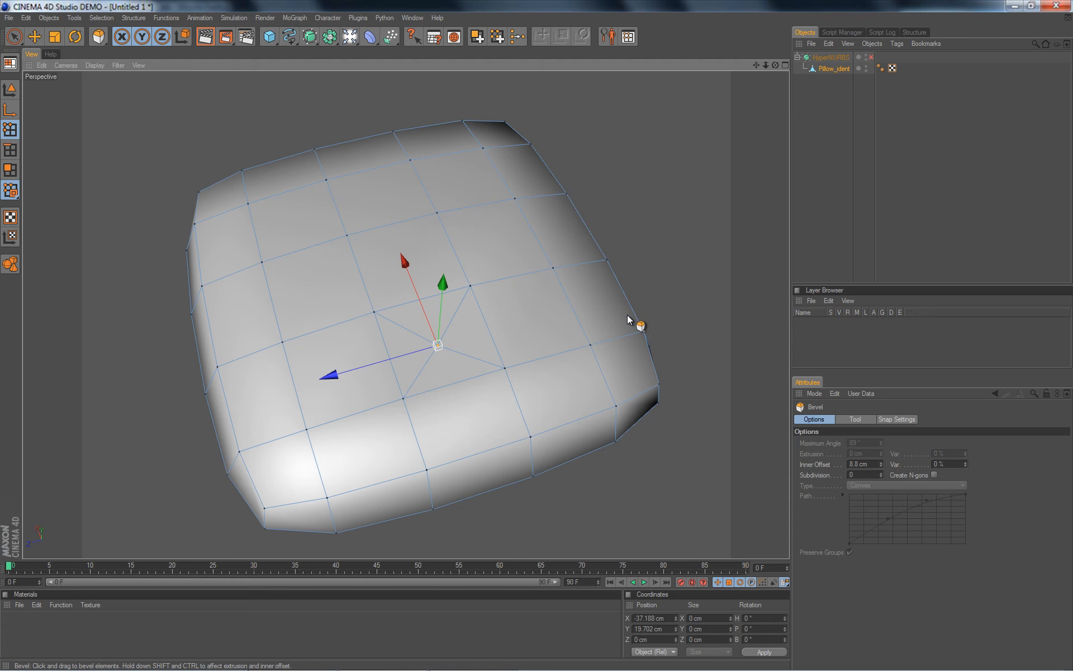
drag(627, 318, 593, 328)
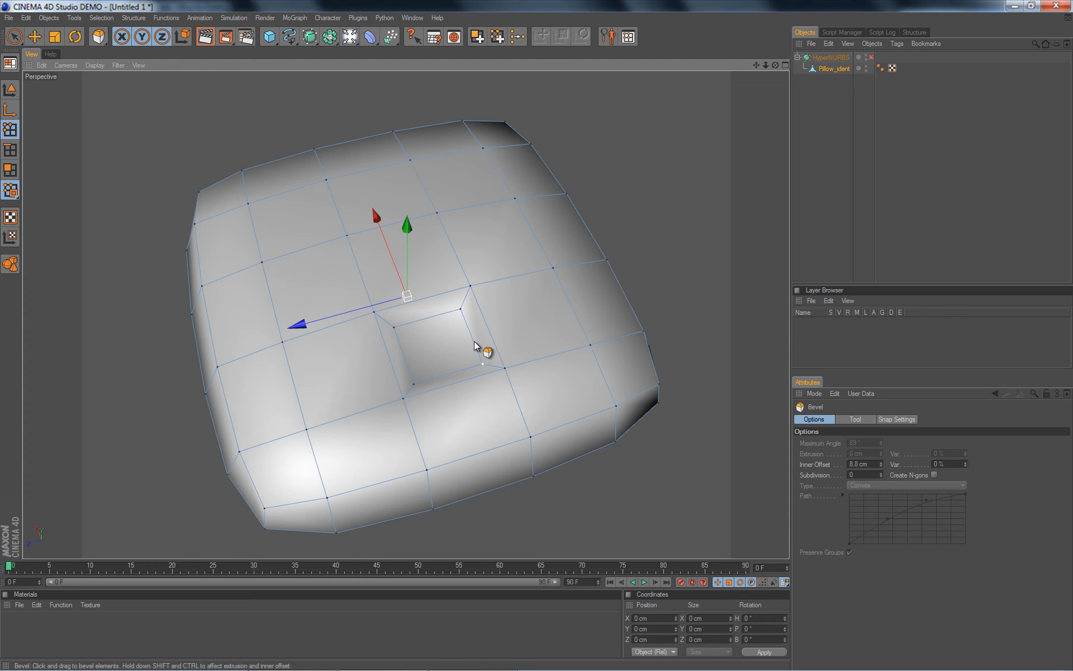
Select the four-sided polygon at the bottom of the pillow's dent in polygon editing and inset it by about 2.6 cm with Extrude Inner.
key(e)
key(Return)
key(Return)
click(442, 345)
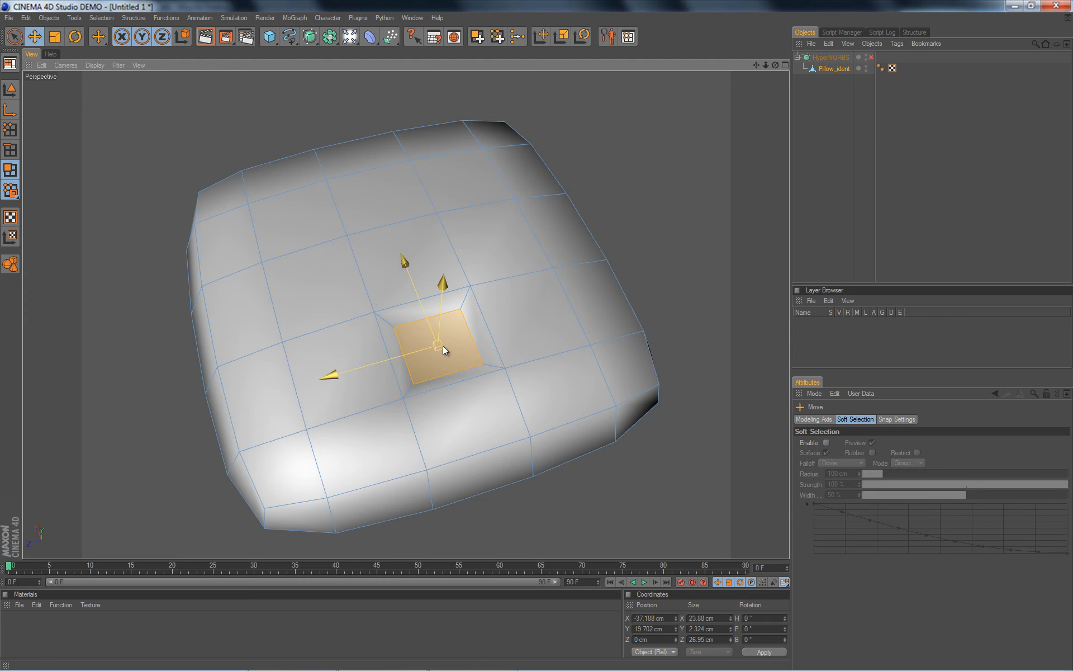
key(i)
drag(461, 345, 535, 339)
Collapse the inset polygon inside the dent into one centre point.
key(u)
key(c)
scroll(535, 335, up, 2)
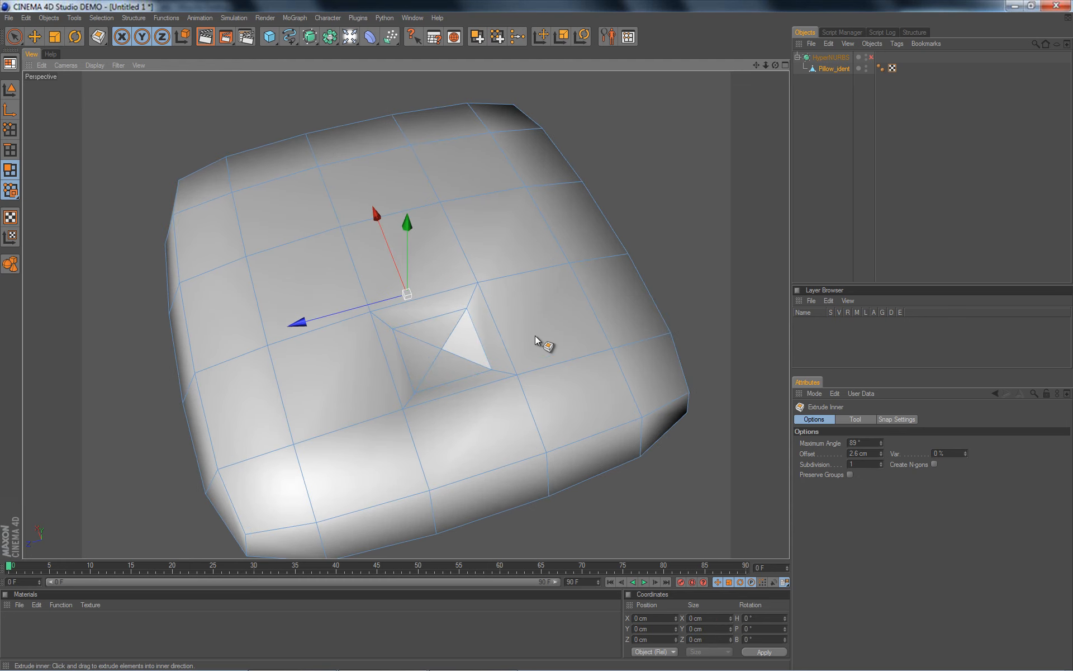
alt+middle_drag(535, 336, 526, 307)
scroll(538, 335, up, 2)
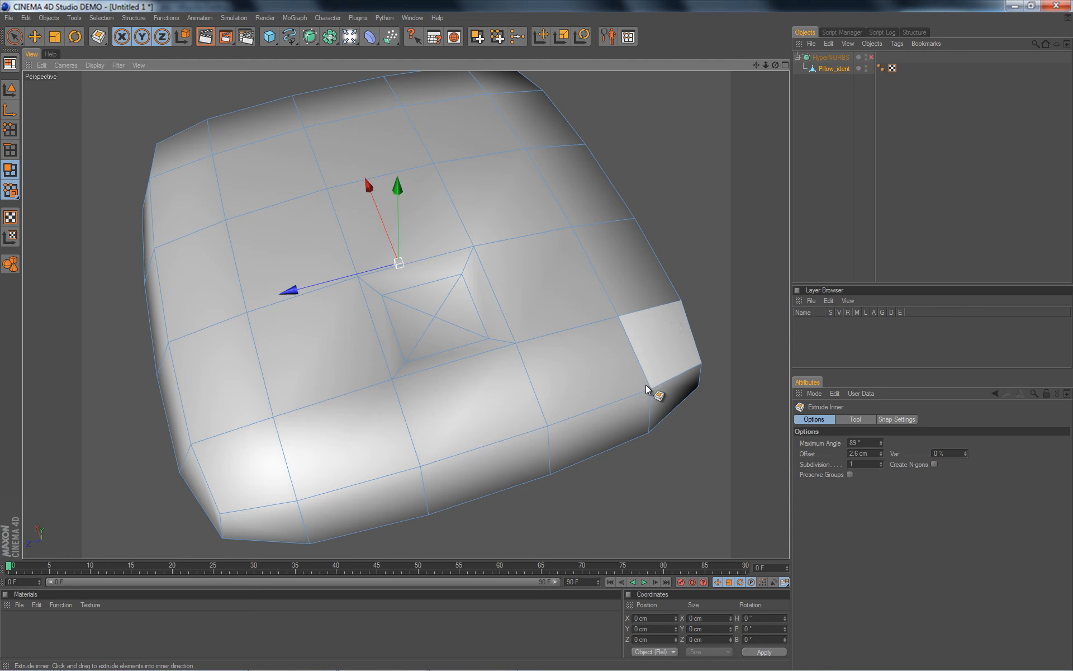
Select the dent's centre point in point editing and bevel it with an inner offset of about 8.2 cm.
click(10, 129)
key(e)
click(434, 314)
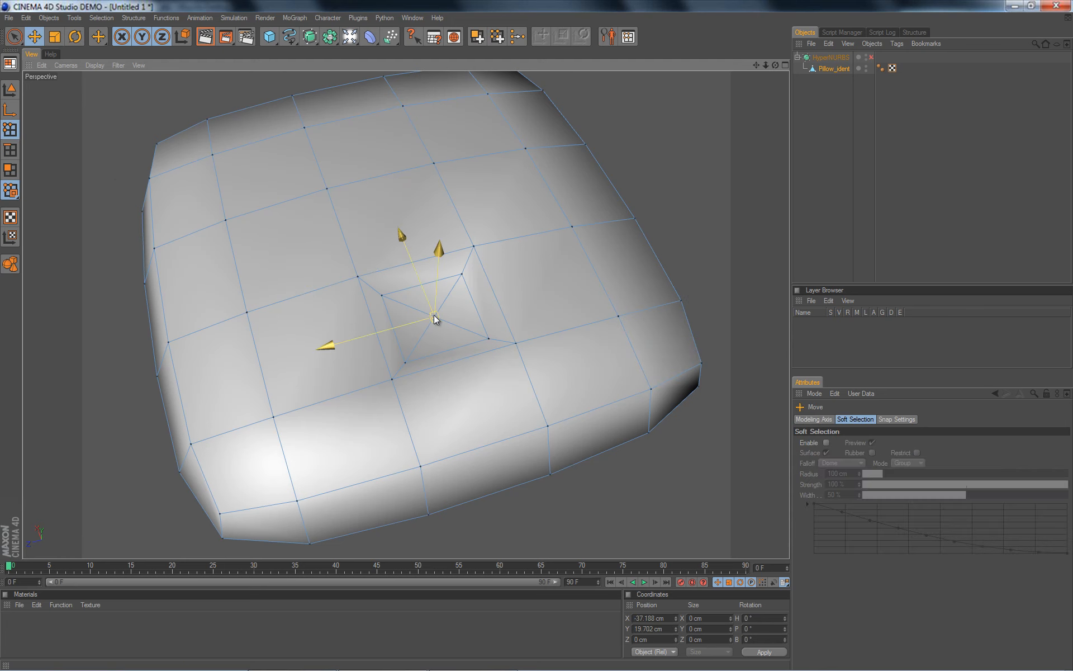
right_click(434, 314)
click(458, 517)
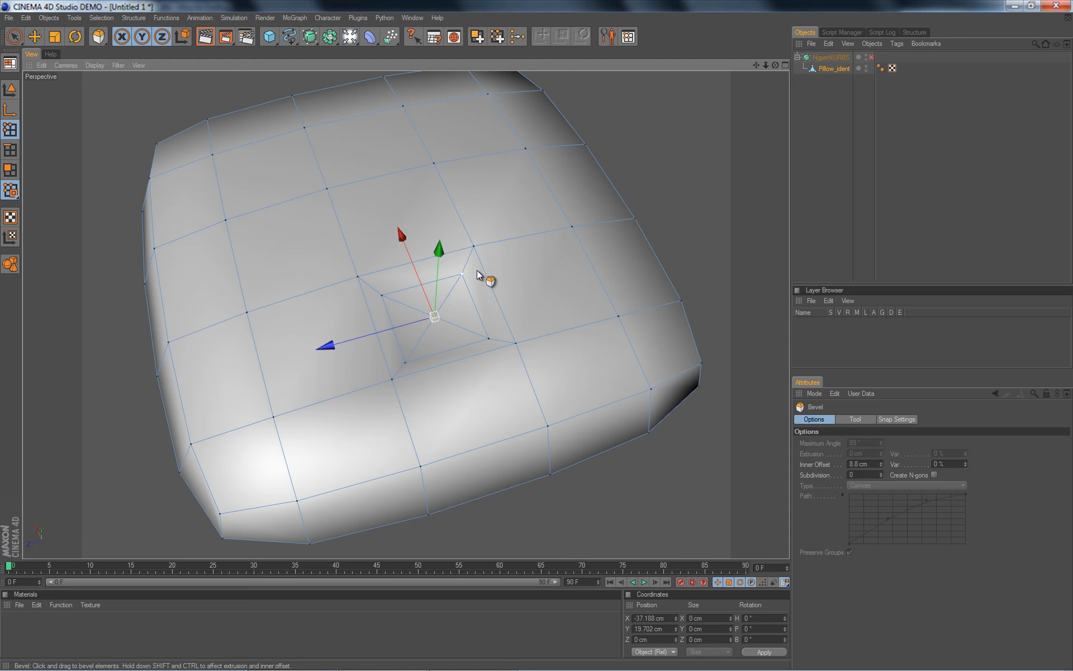
drag(478, 268, 477, 268)
drag(486, 350, 538, 335)
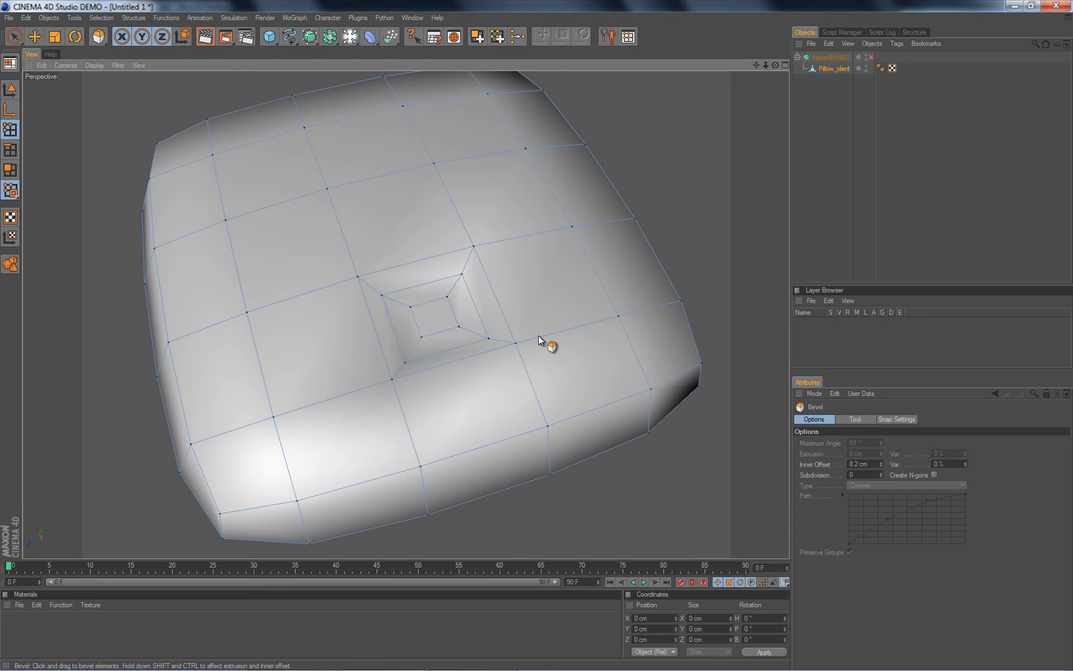
Set the subdivision of the centre point's bevel to 2.
click(880, 473)
click(881, 473)
scroll(521, 390, up, 10)
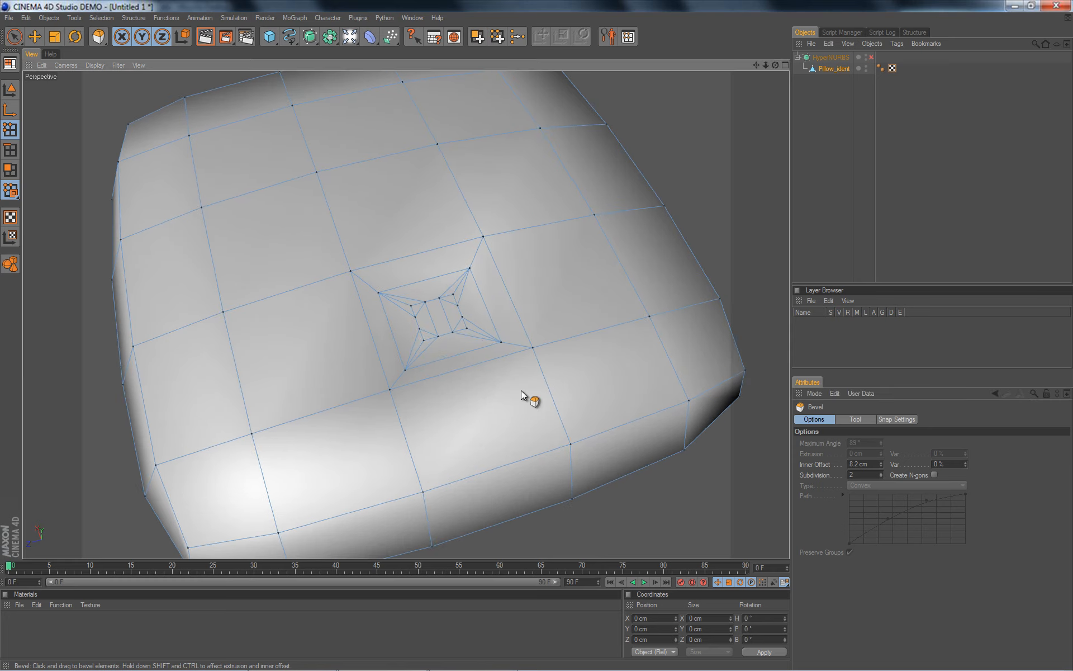
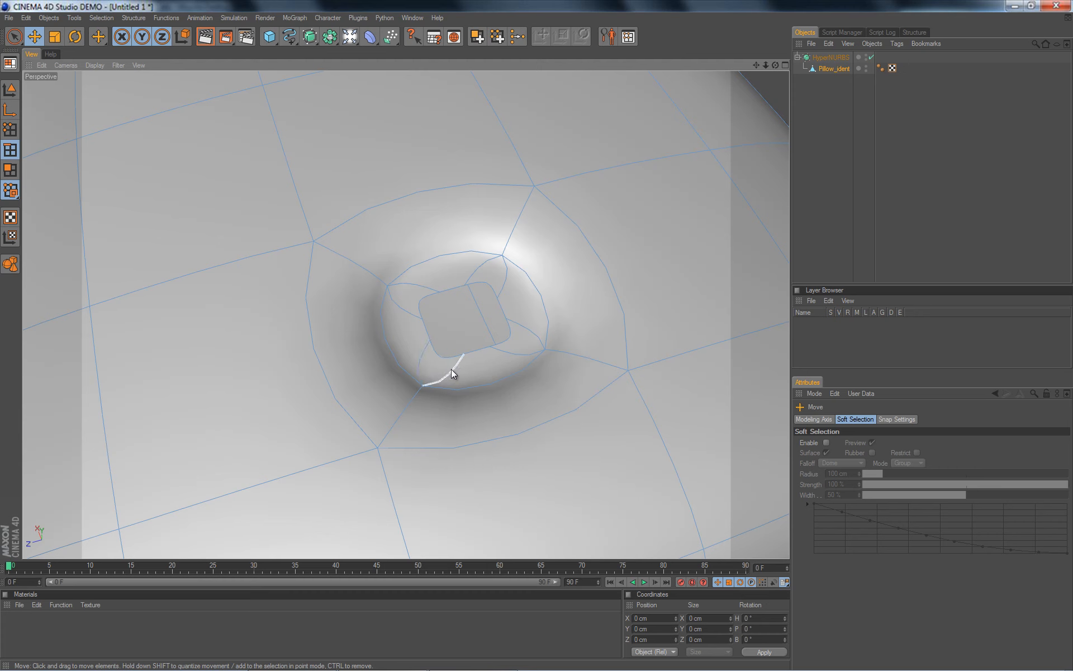
Turn off HyperNURBS smoothing and loop-select the edges around the dent's square opening, with Select Boundary Loop enabled and Greedy Search disabled.
click(11, 129)
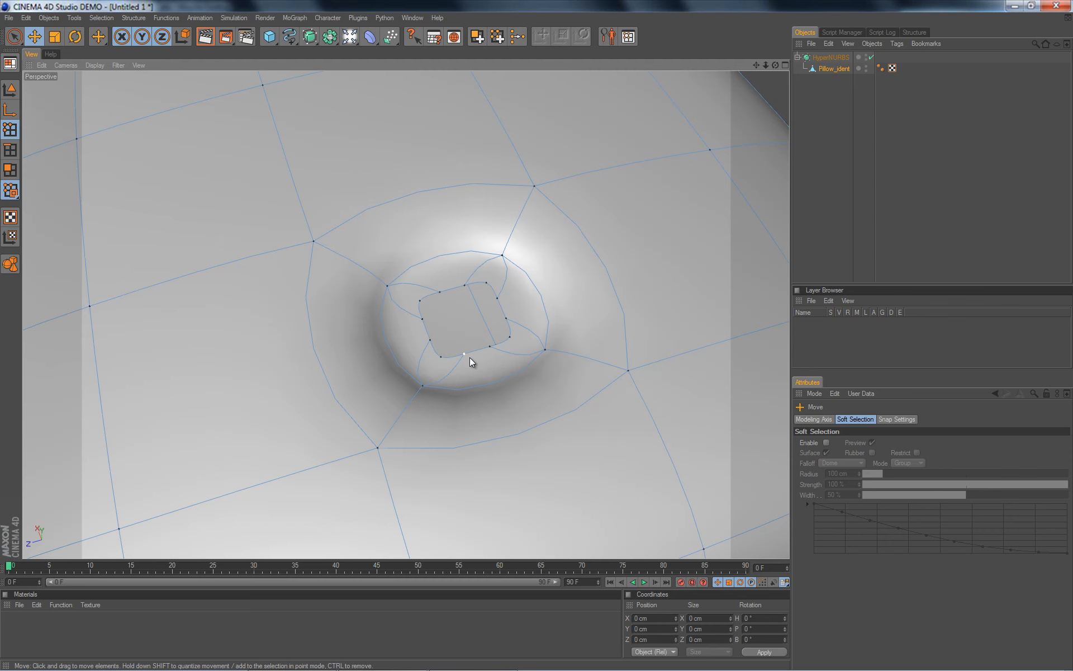
key(q)
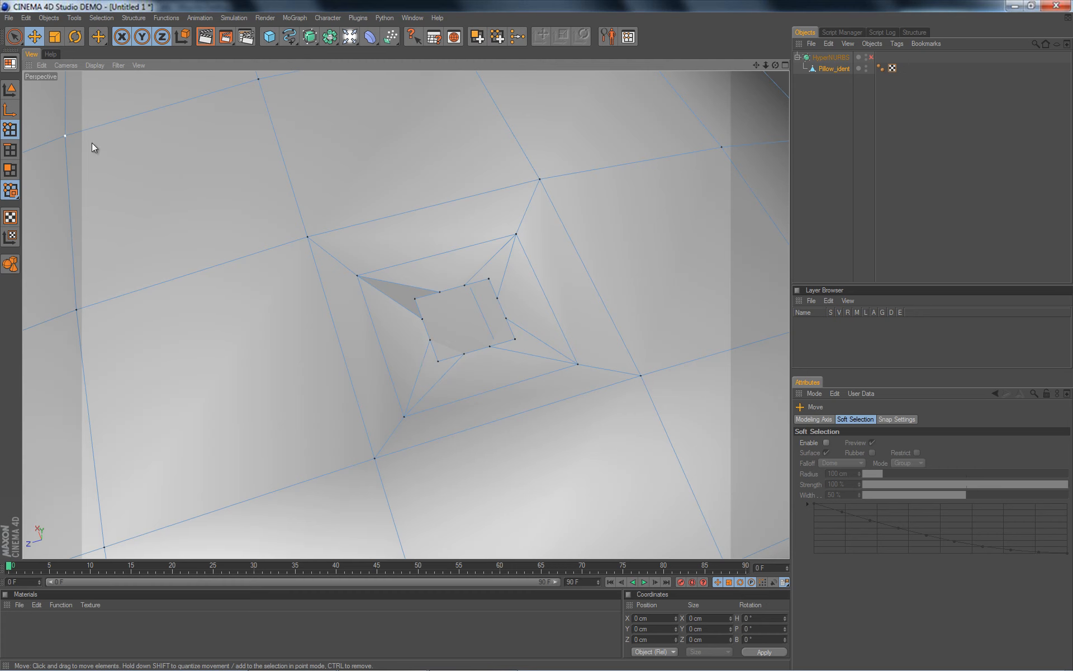
click(10, 150)
key(u)
key(l)
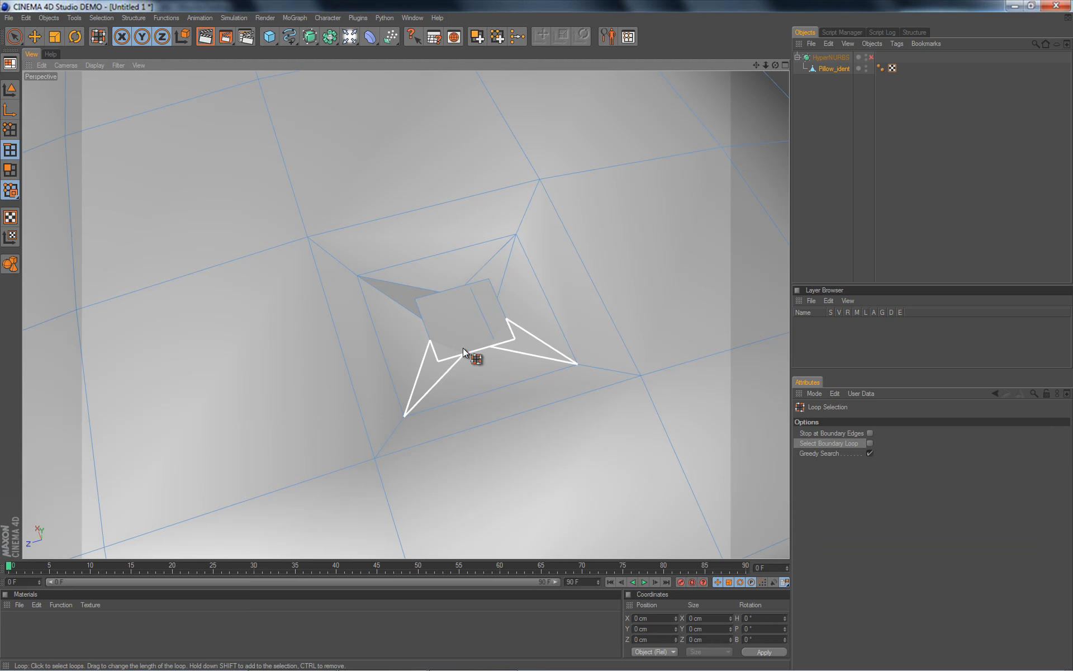
click(871, 453)
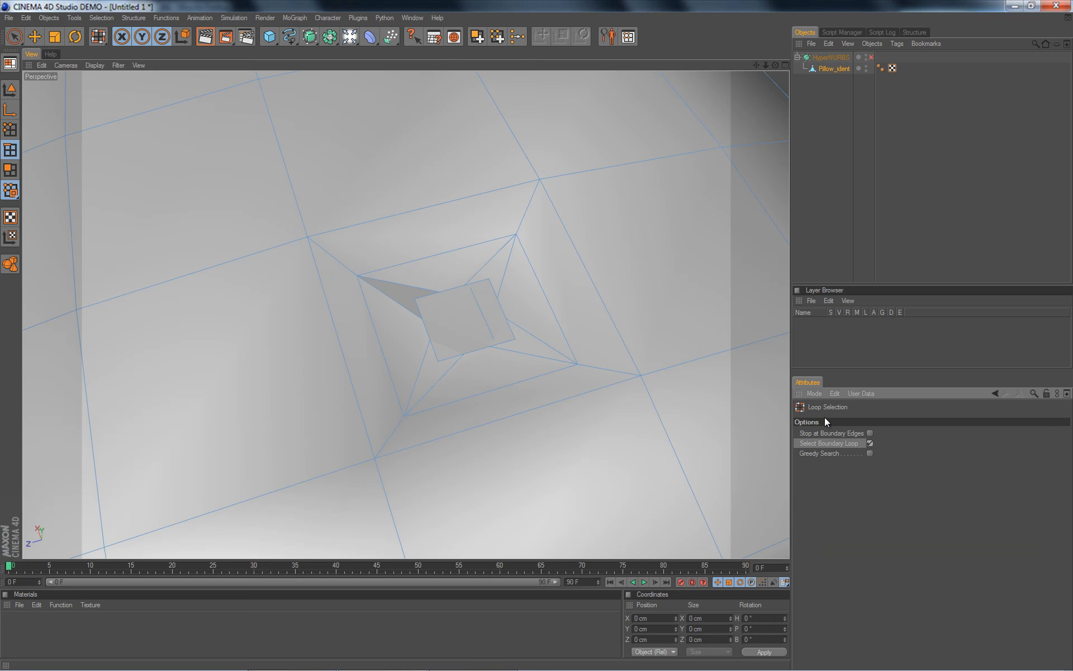
click(522, 343)
Round the selected square boundary of the opening into a circular edge loop, about 9.7 × 11.1 cm.
scroll(460, 261, down, 3)
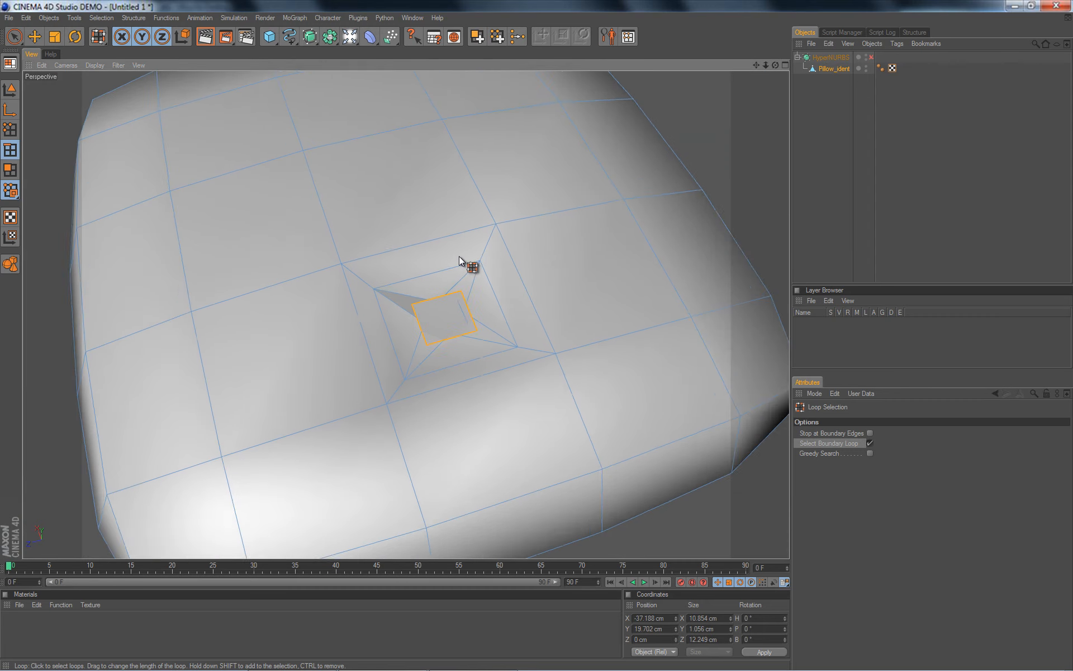
right_click(462, 255)
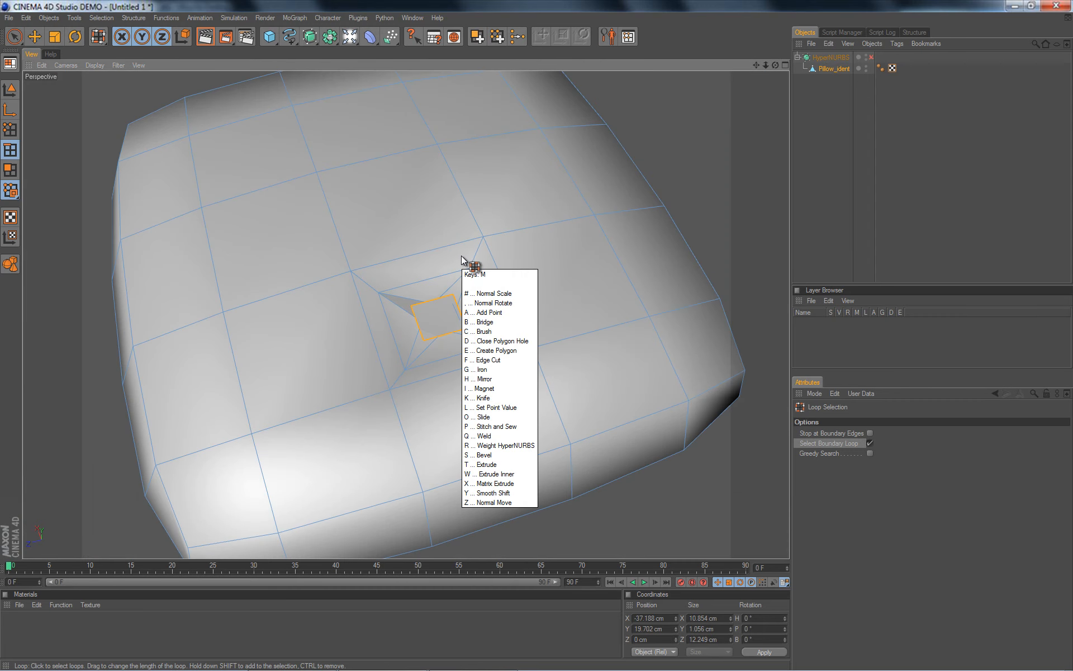
click(475, 271)
mouse_move(444, 315)
mouse_down()
mouse_move(428, 323)
mouse_move(538, 335)
mouse_up()
key(t)
scroll(538, 336, up, 3)
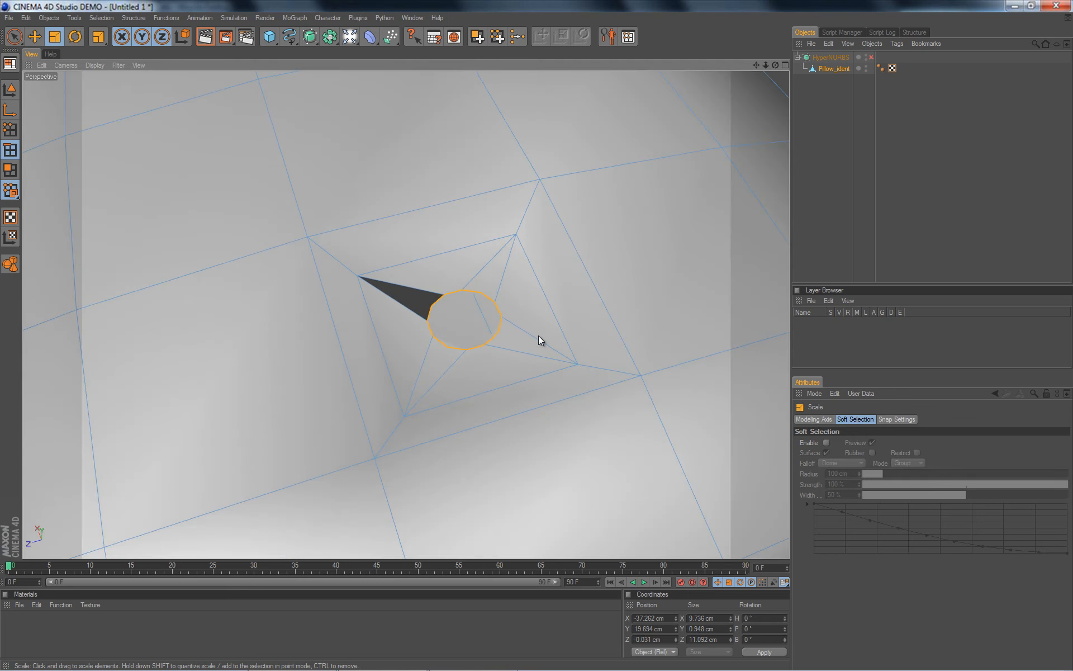
scroll(538, 336, up, 2)
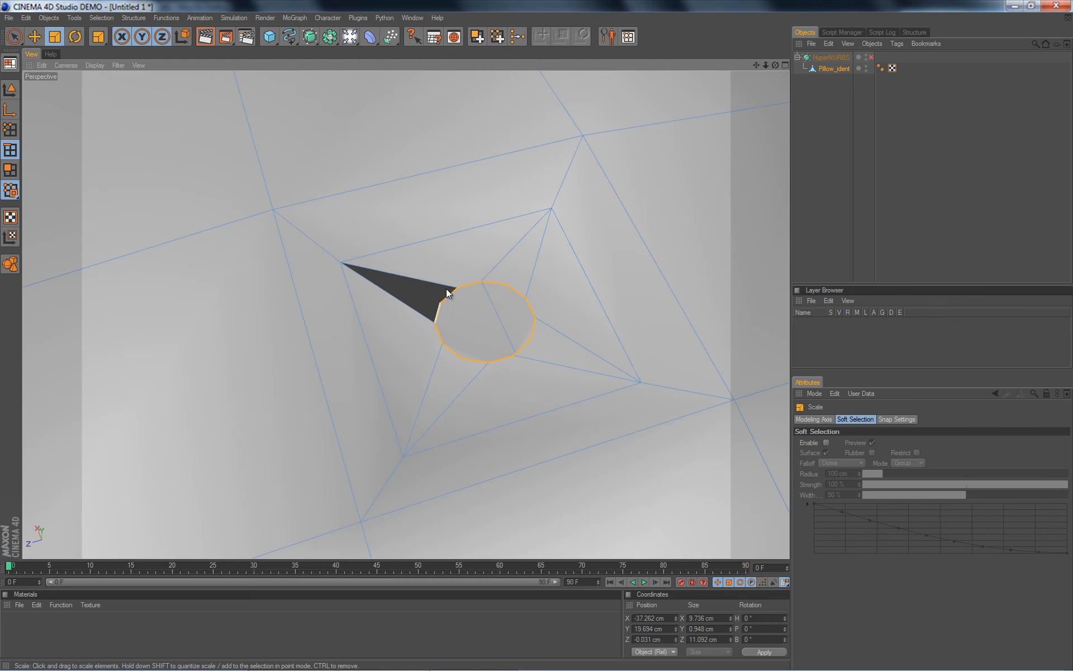
Extrude the circular edge loop inward by scaling a copy to about 8.0 × 9.1 cm, with smoothing turned on.
key(q)
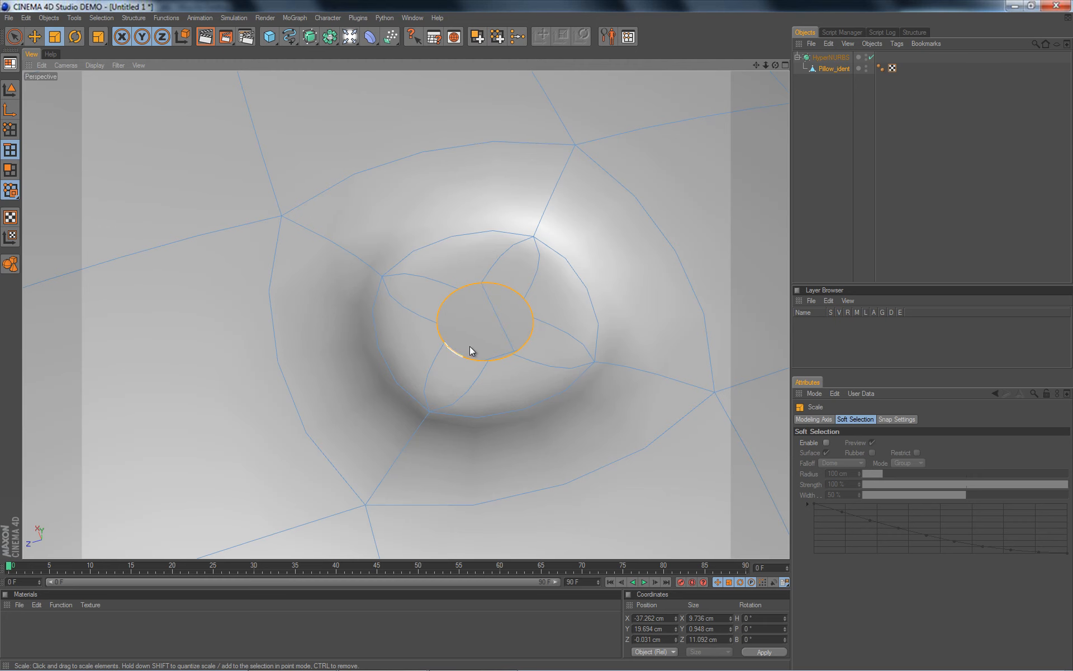
mouse_move(508, 307)
ctrl+mouse_down()
mouse_move(534, 335)
mouse_move(501, 311)
ctrl+mouse_up()
key(q)
key(q)
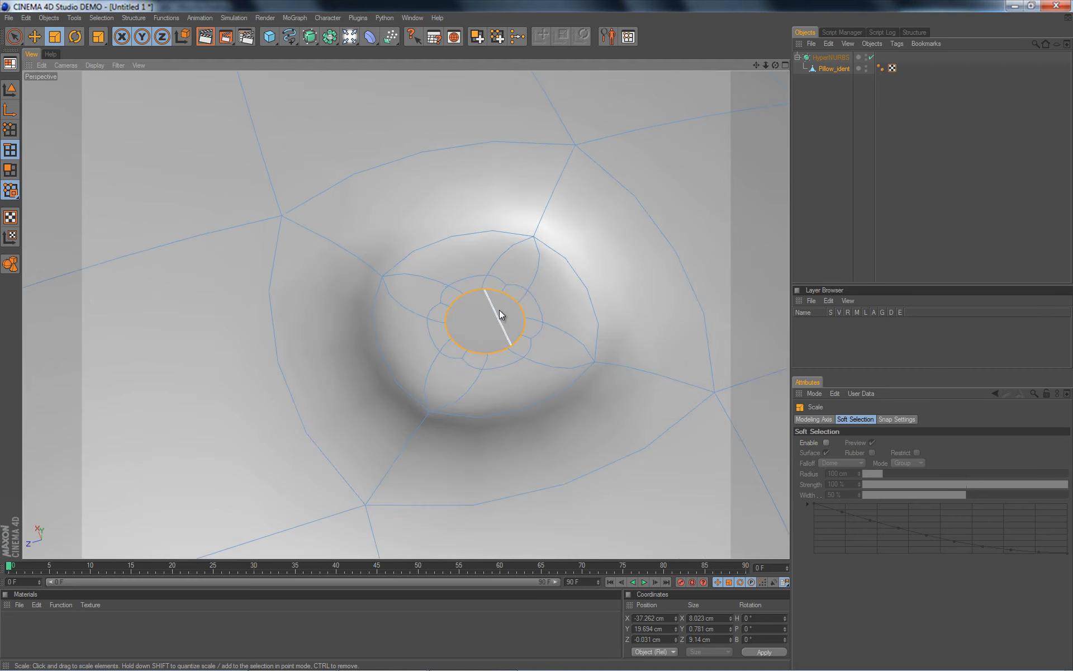
scroll(452, 275, down, 5)
scroll(536, 336, up, 3)
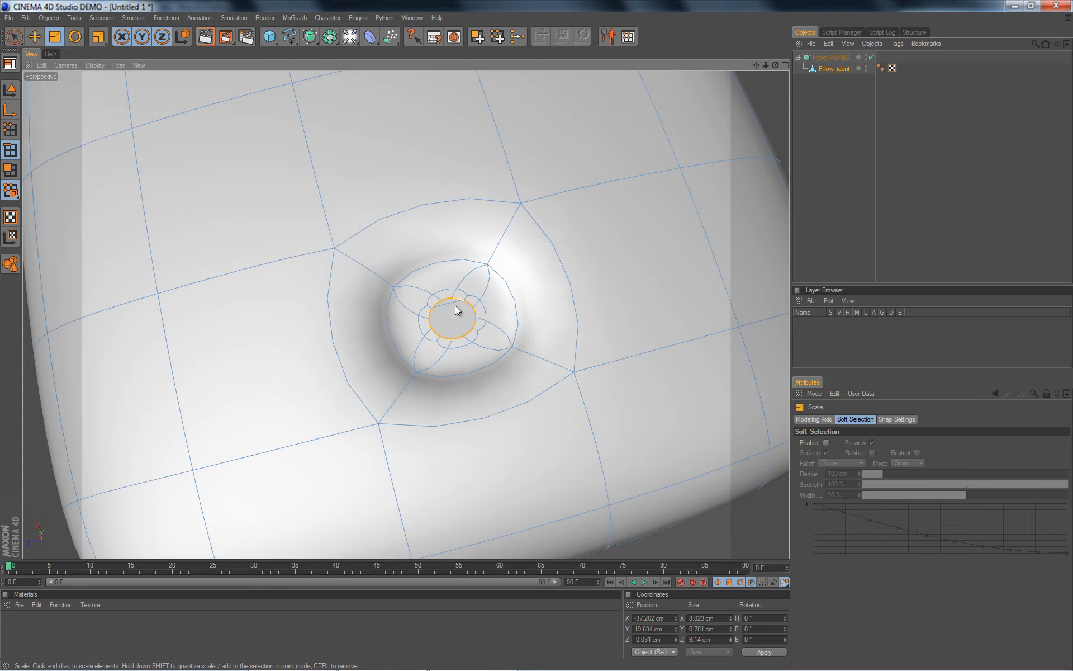
Grow the edge selection around the circular opening and lower it to a Y position of about 16.9 cm.
key(q)
scroll(536, 333, up, 2)
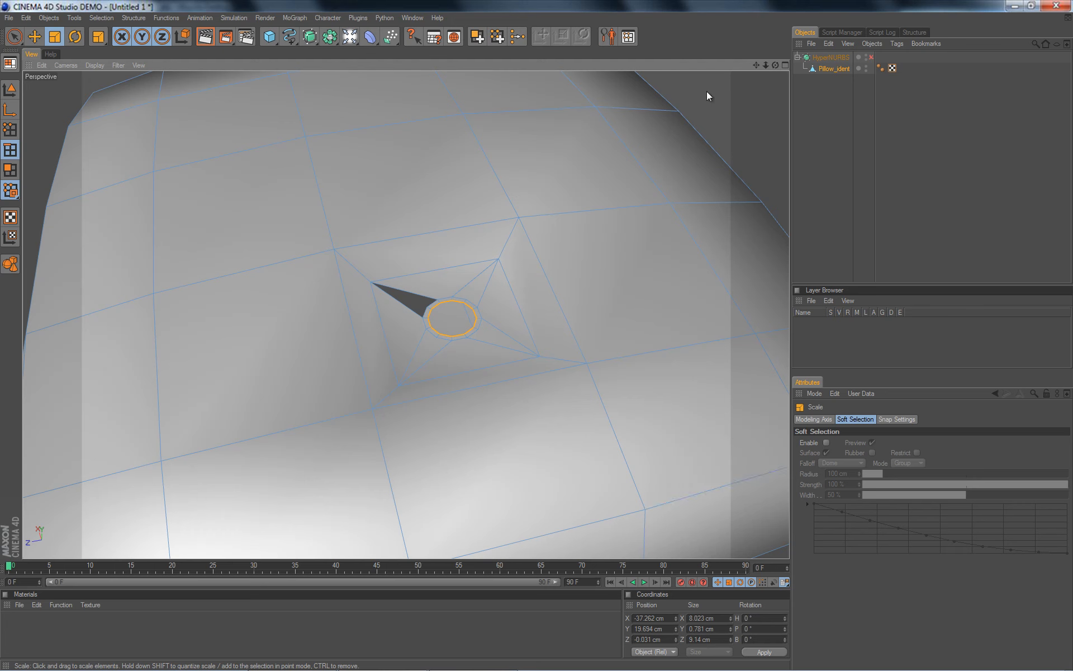
key(e)
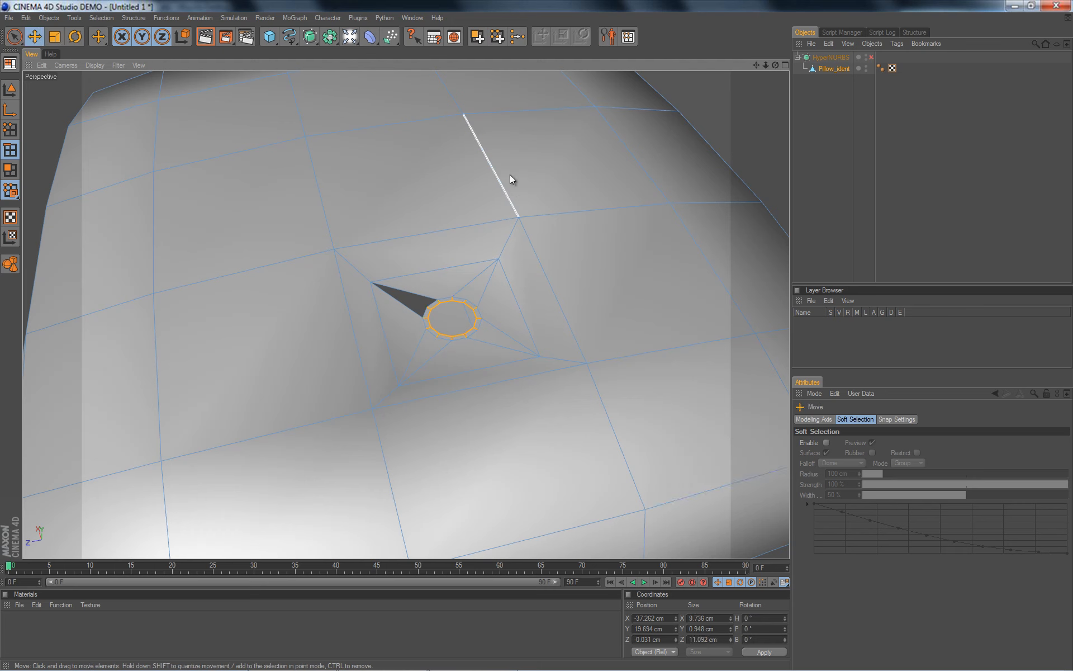
drag(470, 249, 537, 337)
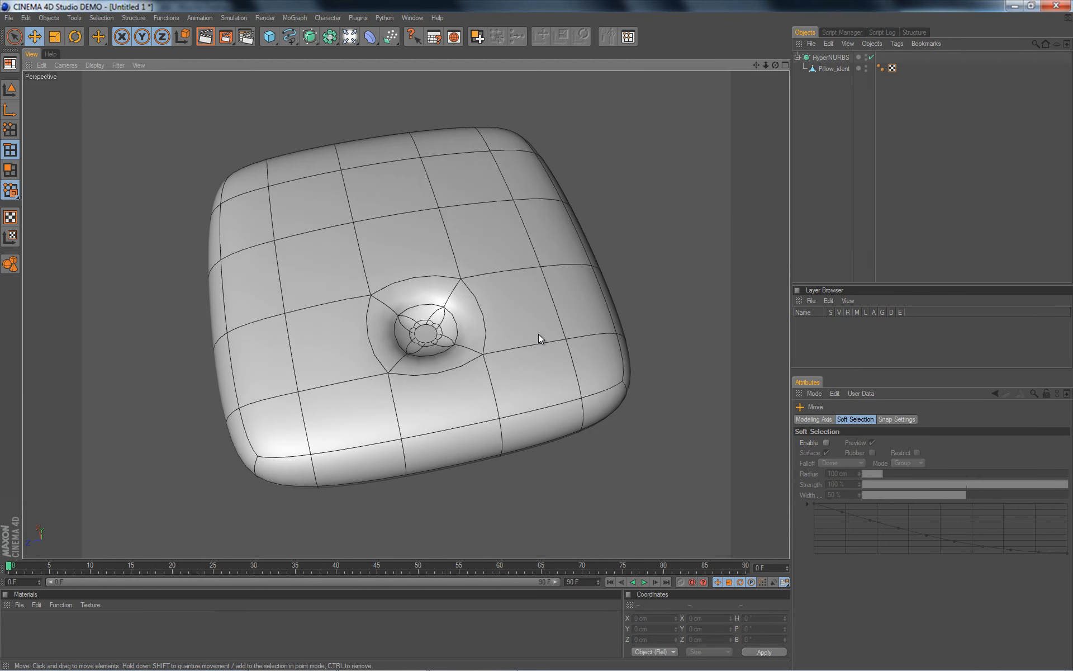
click(828, 69)
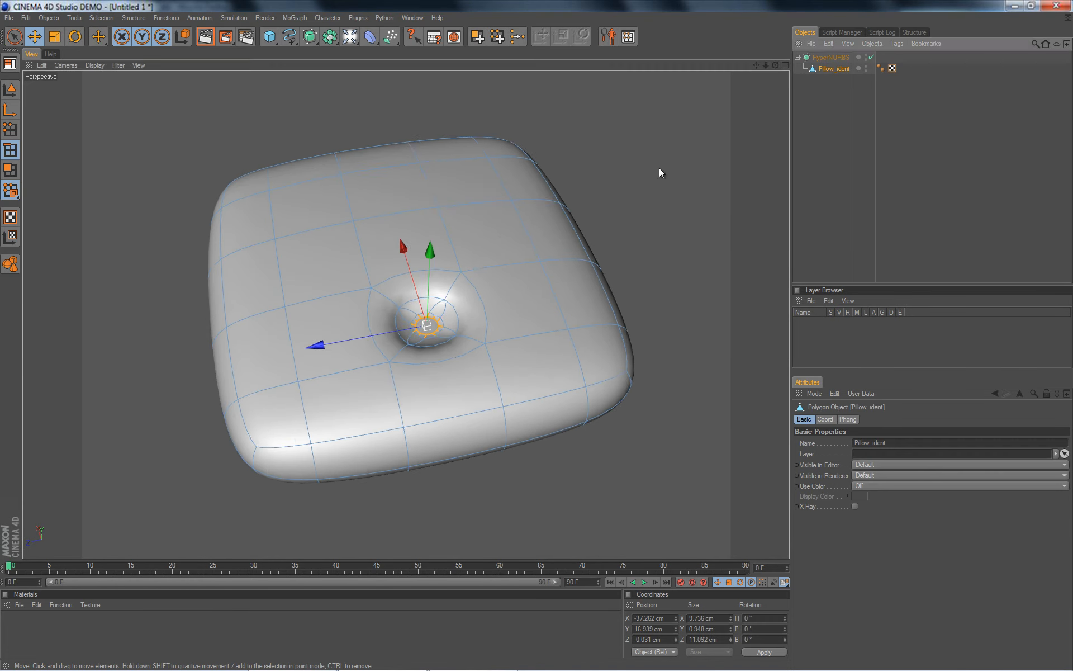
scroll(478, 258, up, 6)
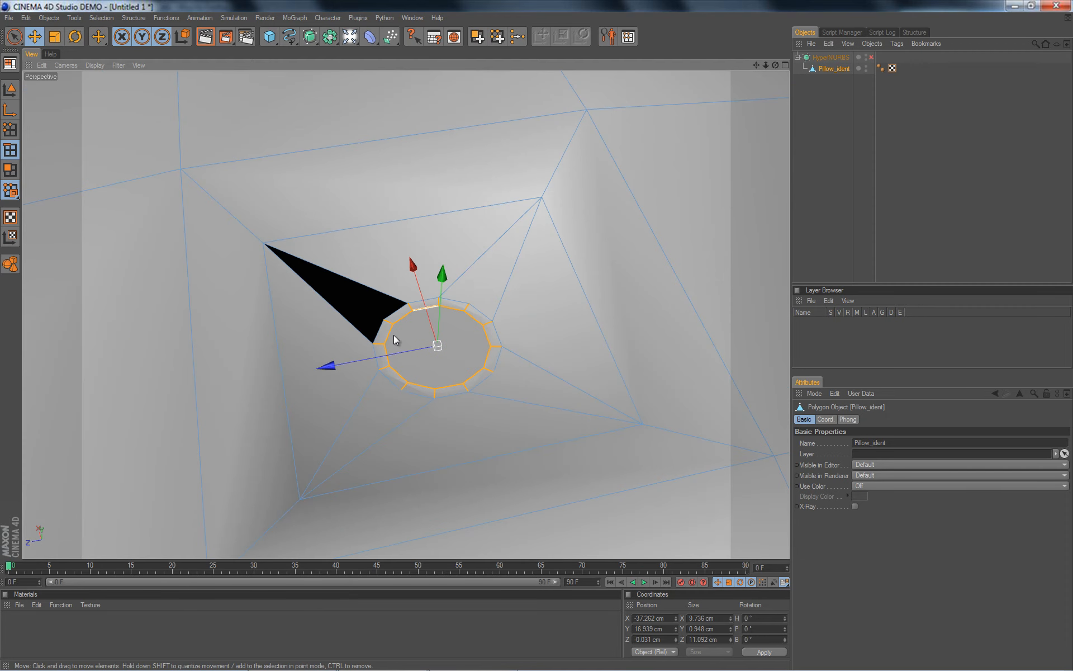
Bridge opposite edges of the circular opening to create three parallel polygon strips across it, with HyperNURBS smoothing off.
alt+drag(393, 335, 416, 399)
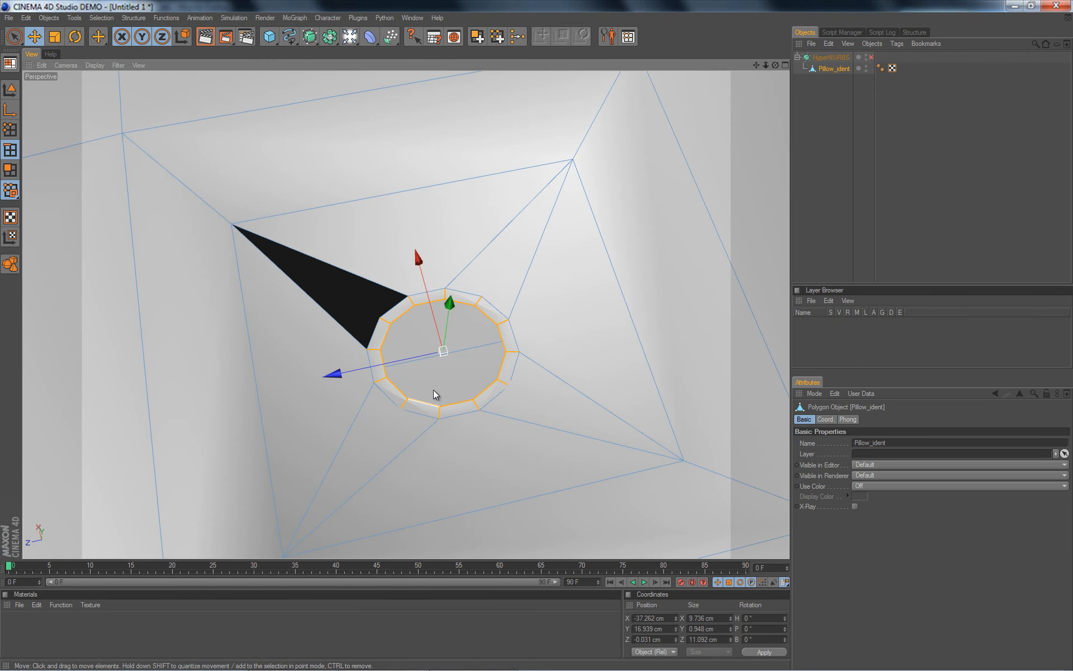
key(b)
drag(491, 390, 501, 362)
drag(386, 366, 511, 354)
drag(390, 345, 480, 314)
Fill the remaining gaps at both ends of the bridged strips with Close Polygon Hole.
right_click(434, 300)
click(441, 393)
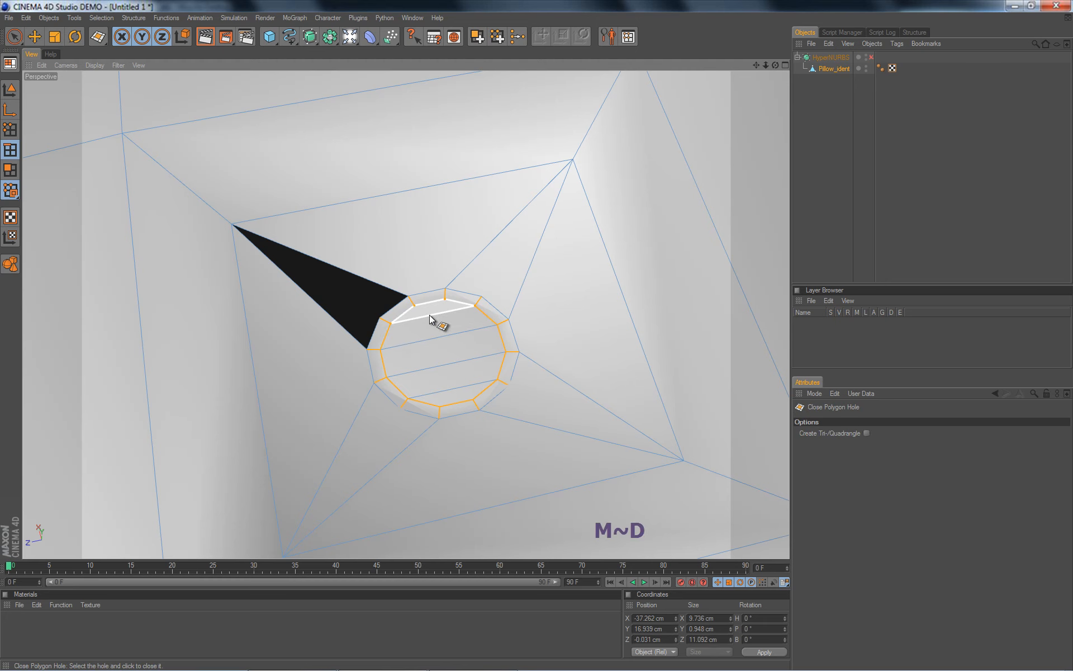
click(430, 319)
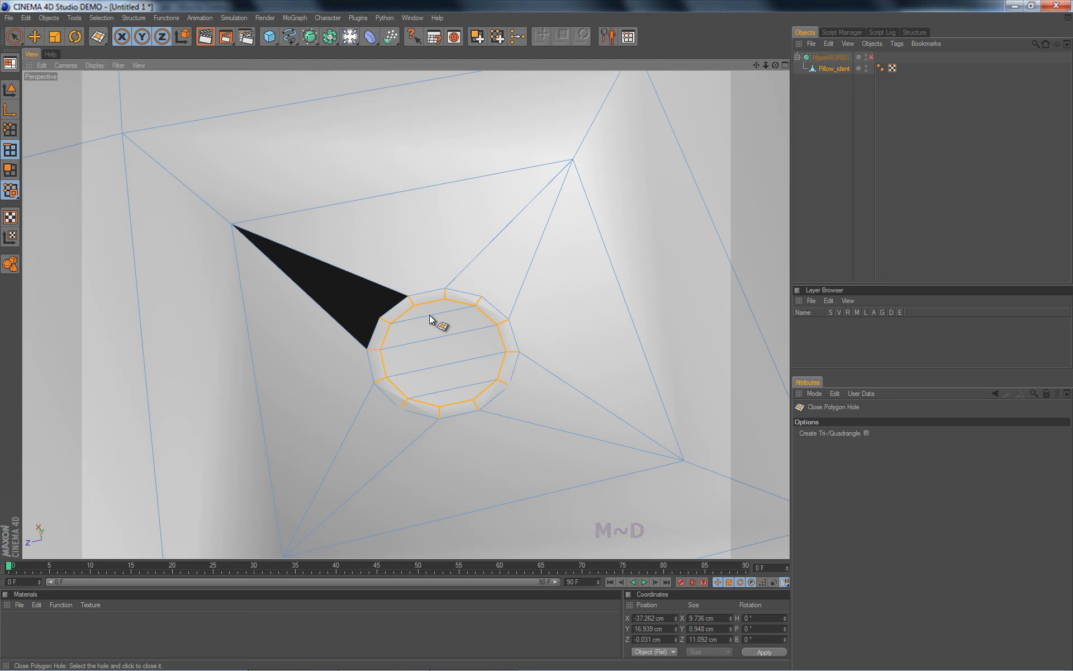
Select the circular cap's polygons with Fill Selection, extrude them upward about 1.7 cm and turn smoothing back on.
key(u)
key(f)
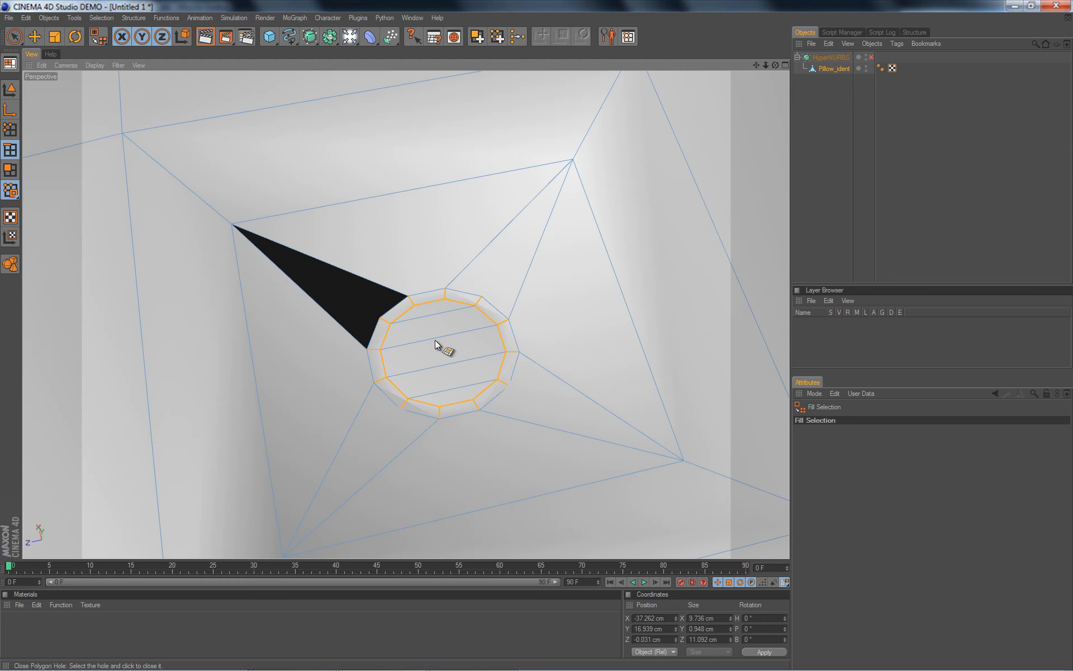
click(439, 346)
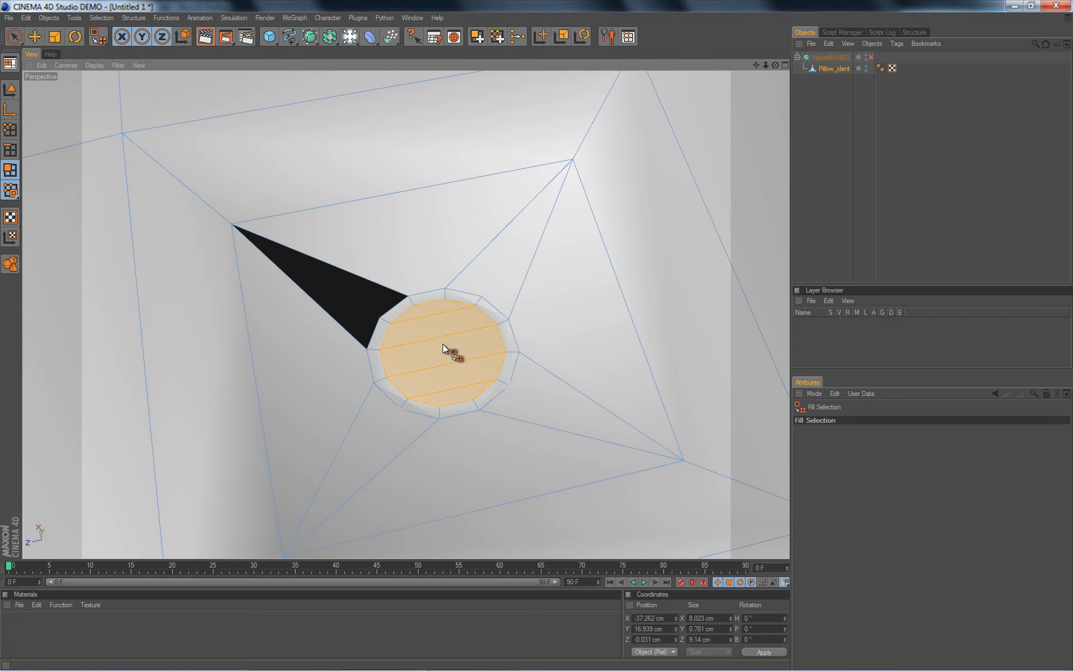
scroll(445, 343, down, 5)
key(e)
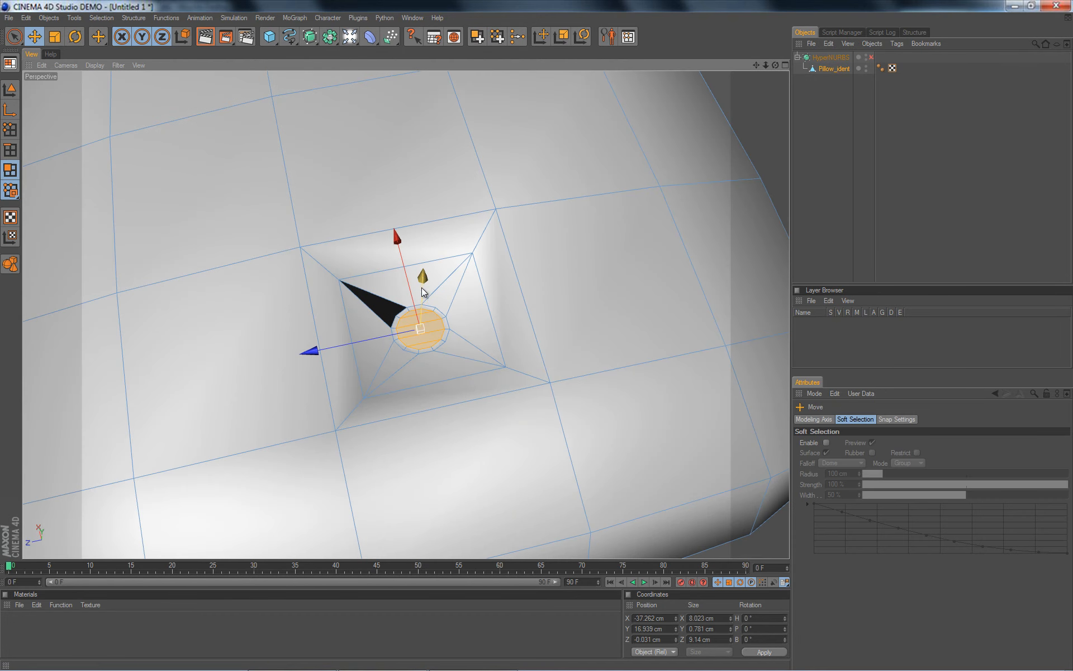
drag(423, 278, 423, 275)
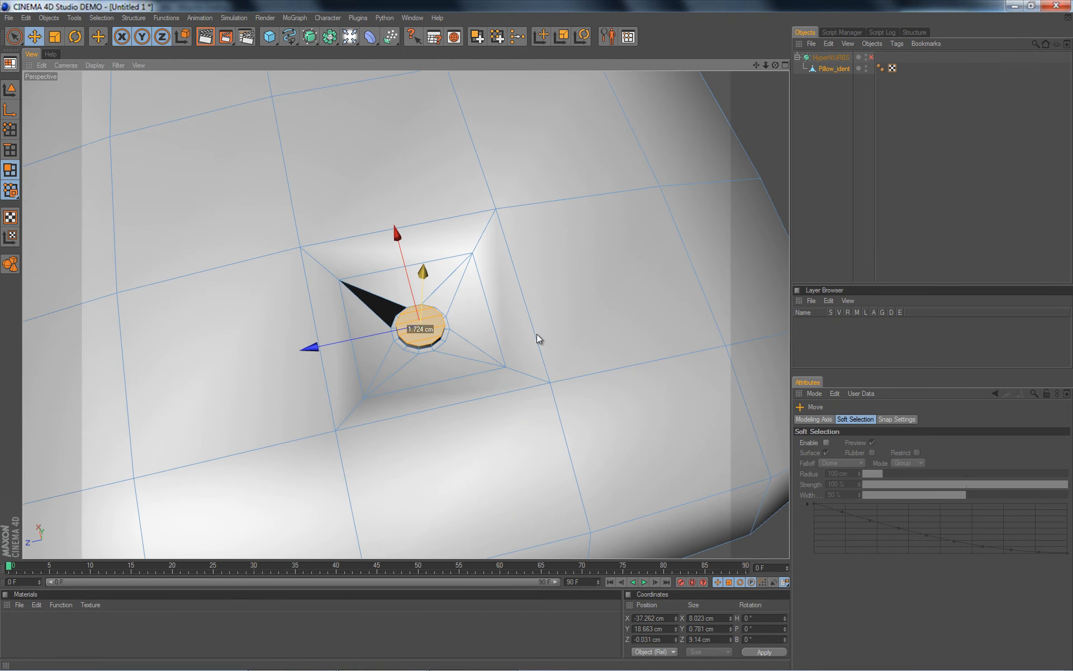
key(q)
scroll(537, 338, down, 5)
scroll(536, 338, up, 5)
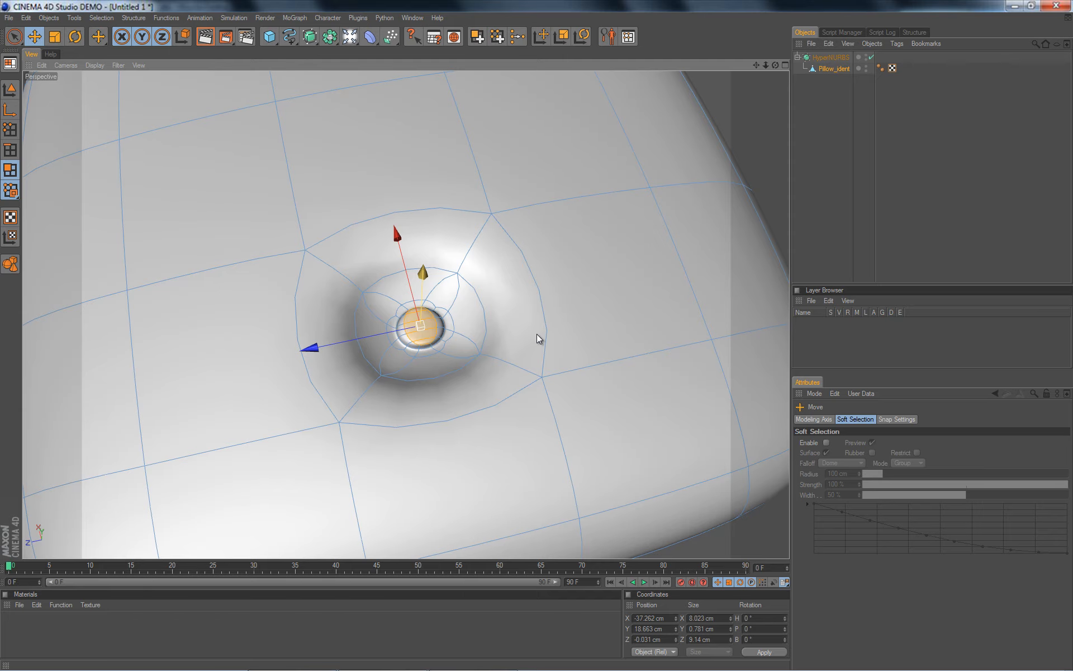
Turn off smoothing and extrude the raised cap outward by scaling it to about 12.2 × 13.9 cm.
scroll(416, 339, up, 3)
alt+drag(414, 357, 537, 338)
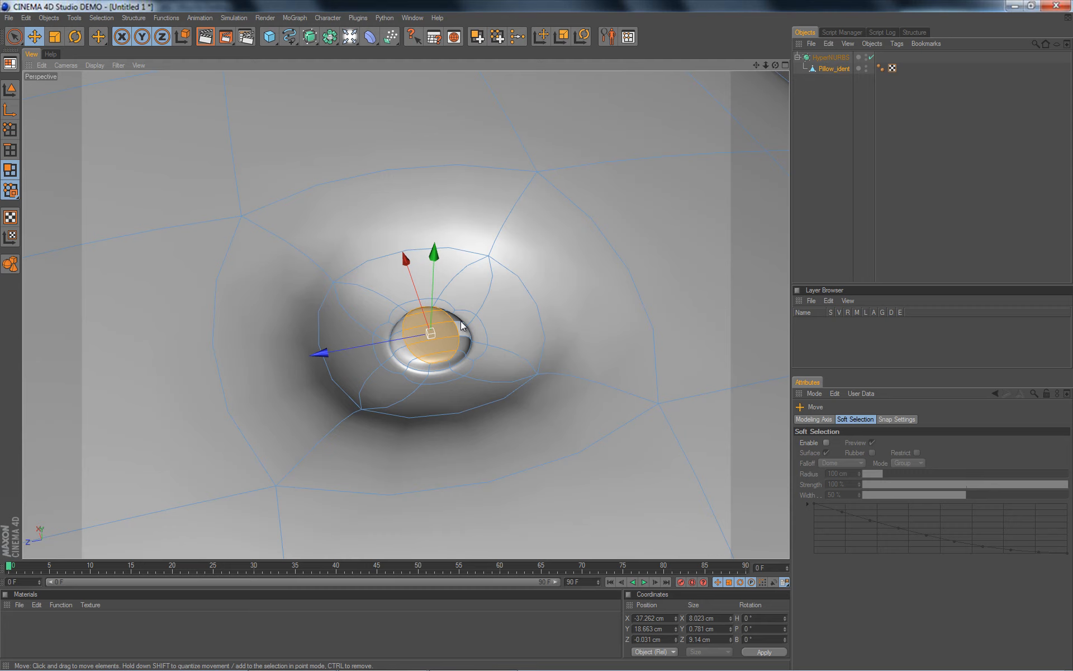
key(q)
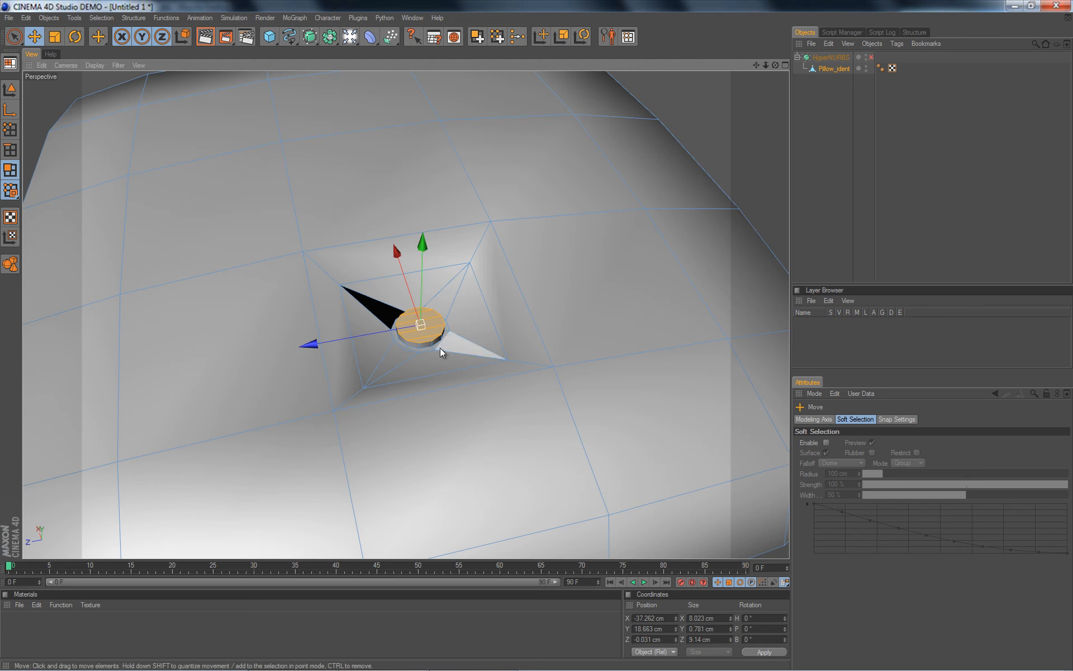
key(t)
drag(431, 348, 537, 335)
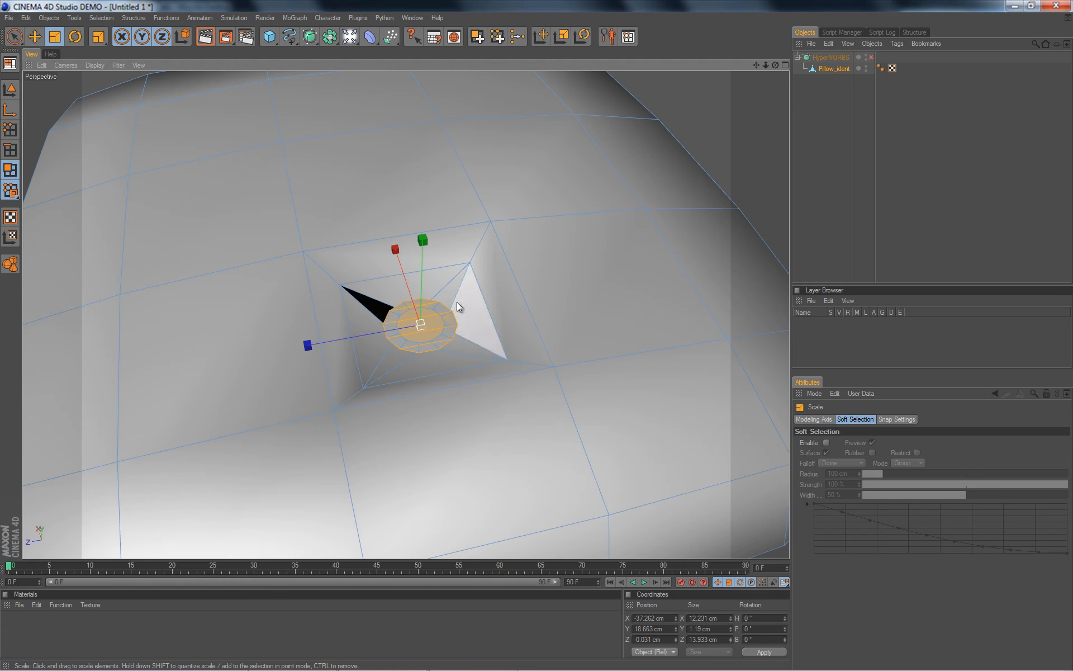
Extrude the widened cap upward to a Y position of about 21 cm and turn smoothing back on.
key(e)
drag(423, 244, 536, 335)
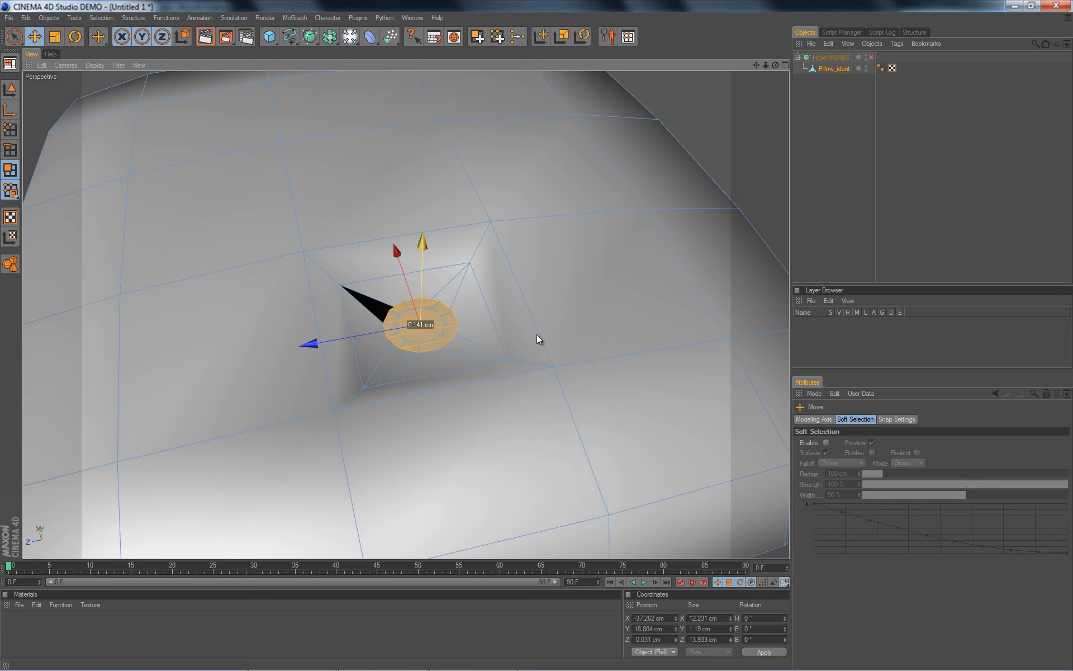
drag(428, 241, 536, 334)
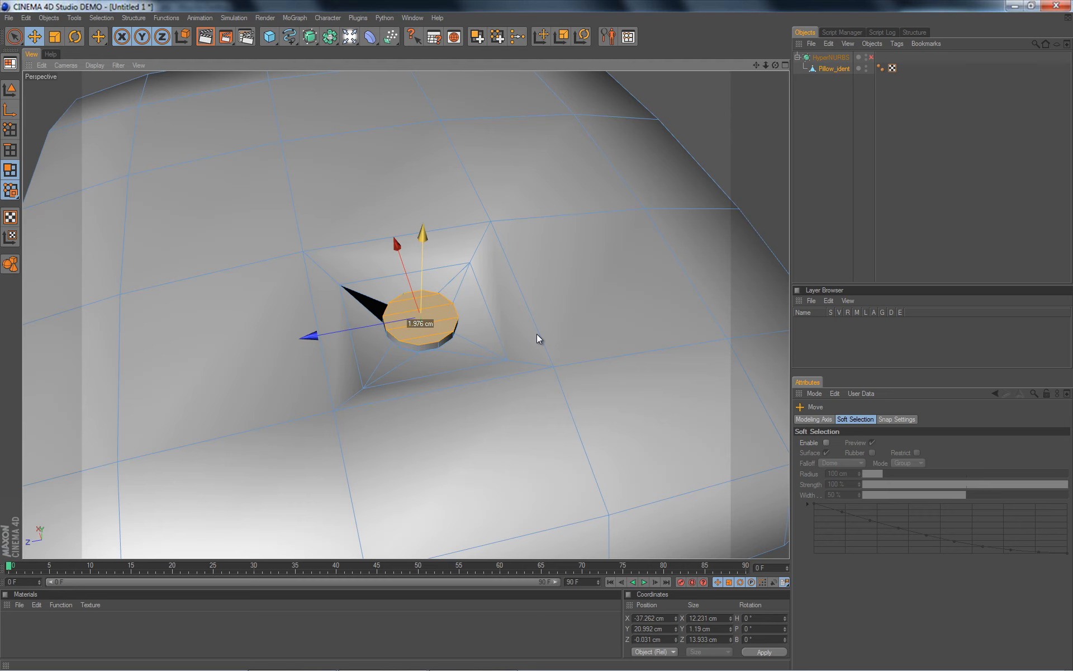
key(q)
alt+drag(537, 333, 538, 333)
alt+right_drag(538, 333, 539, 335)
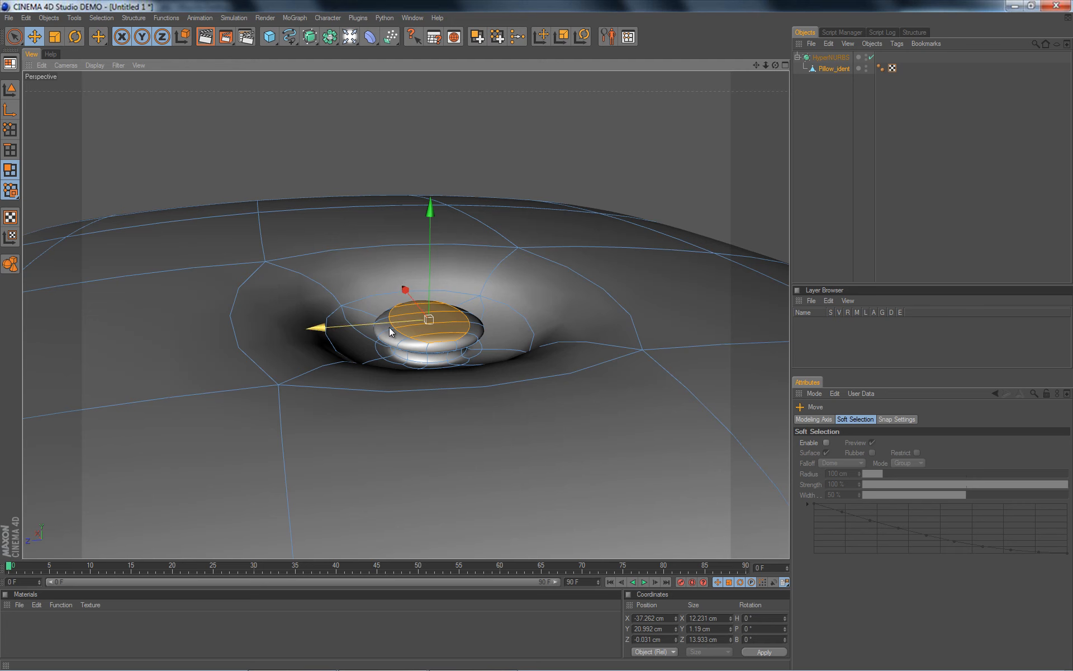
Grow the selection to include the button's side polygons and lower the button to a Y position of about 18.5 cm.
key(q)
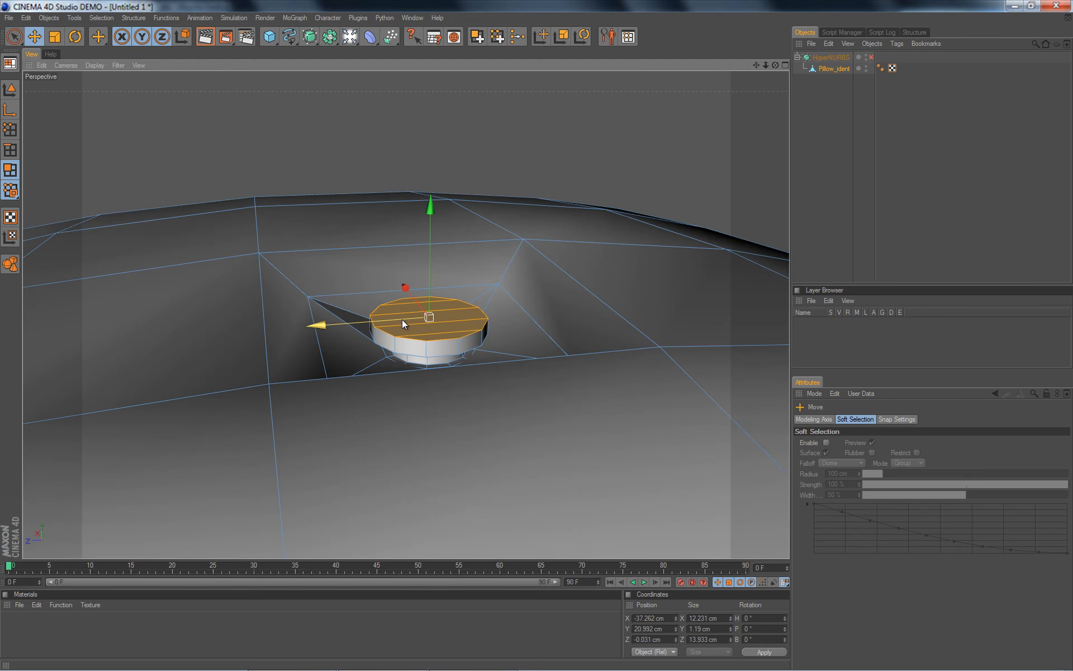
drag(421, 321, 424, 325)
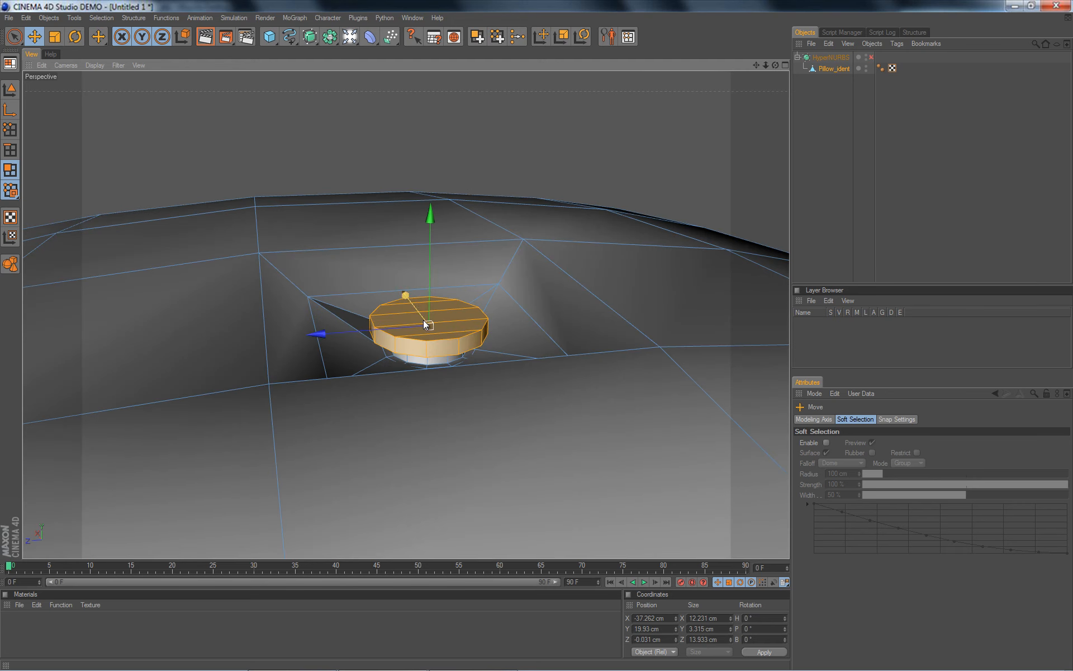
drag(431, 216, 431, 227)
key(q)
alt+drag(537, 337, 537, 342)
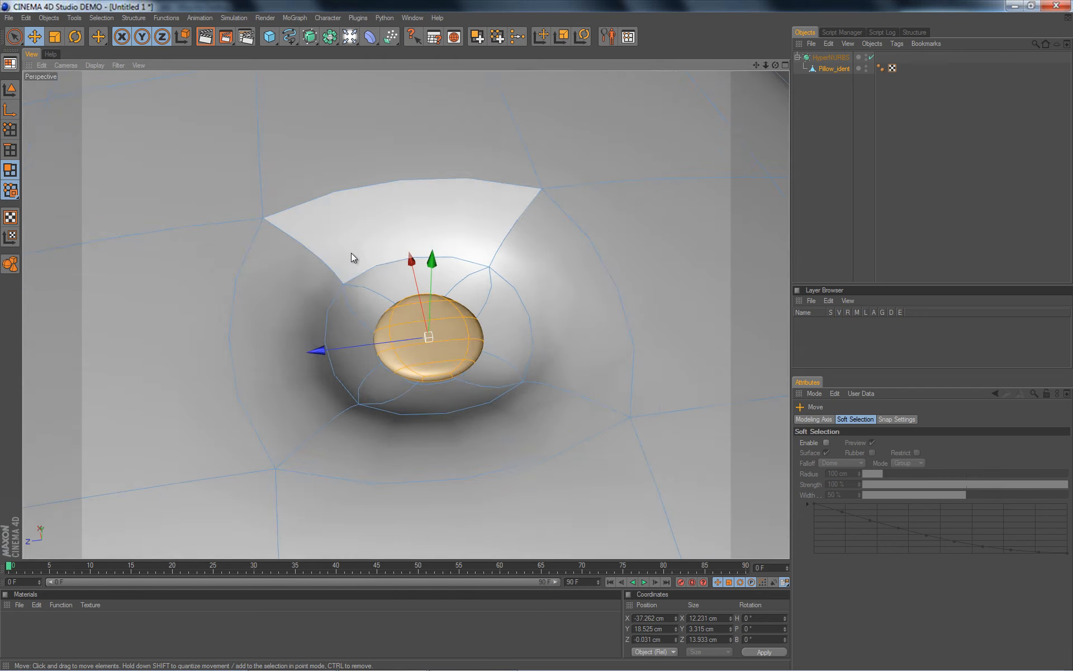
Examine the smoothed pillow and its button dent from several angles and distances.
scroll(351, 253, down, 5)
alt+drag(465, 344, 536, 332)
scroll(390, 330, down, 2)
scroll(390, 330, up, 1)
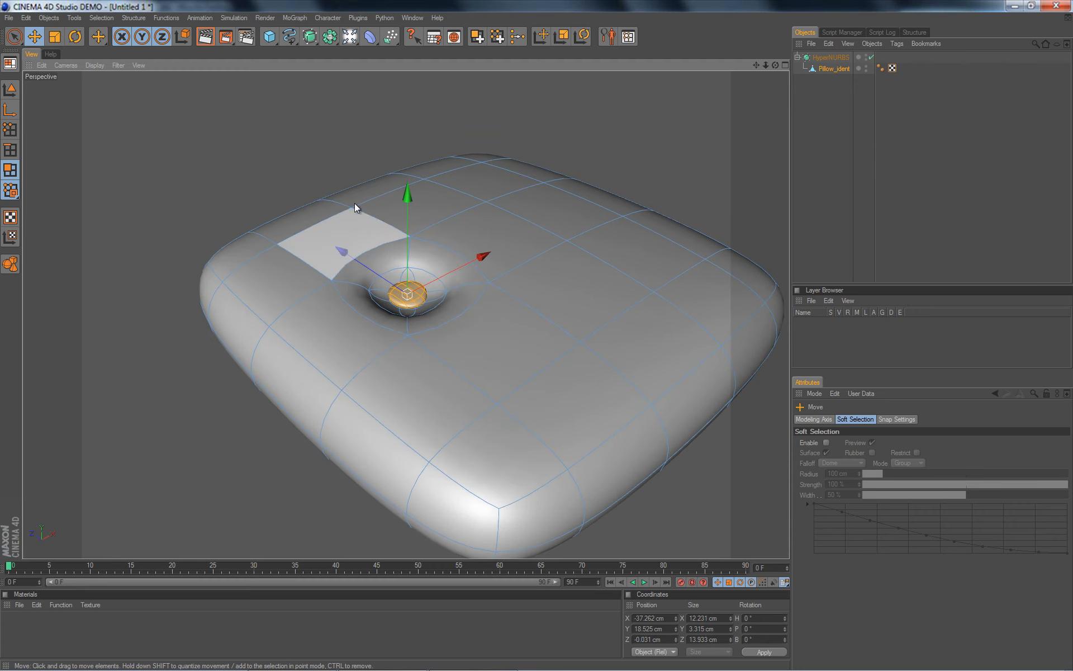
scroll(364, 287, down, 1)
alt+middle_drag(555, 343, 521, 323)
scroll(456, 424, down, 1)
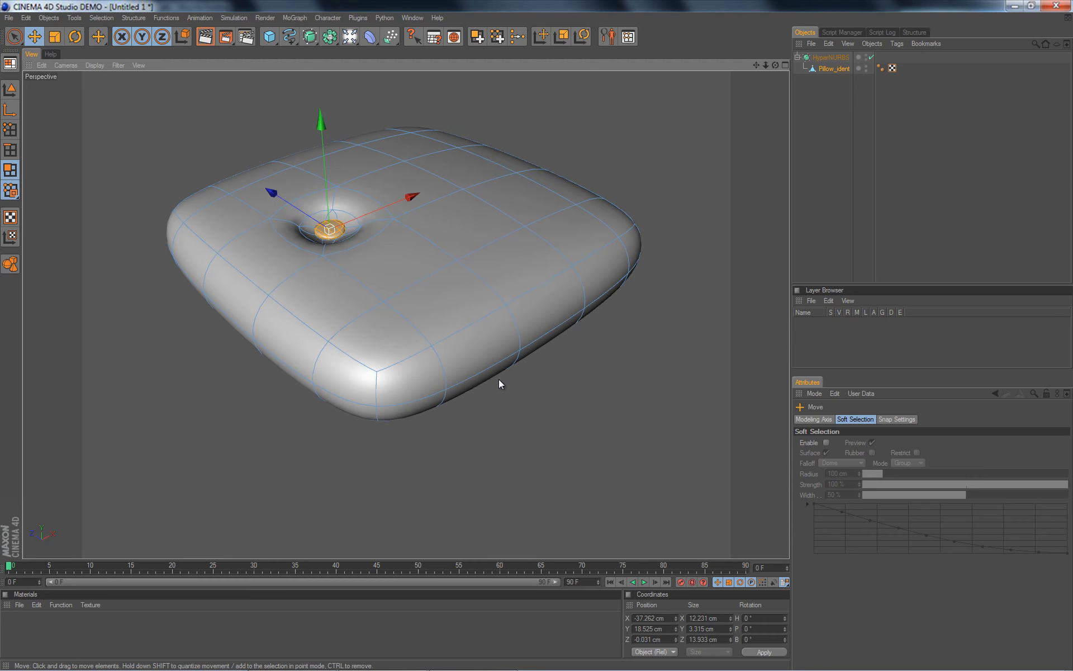
scroll(411, 225, down, 2)
alt+drag(279, 257, 539, 337)
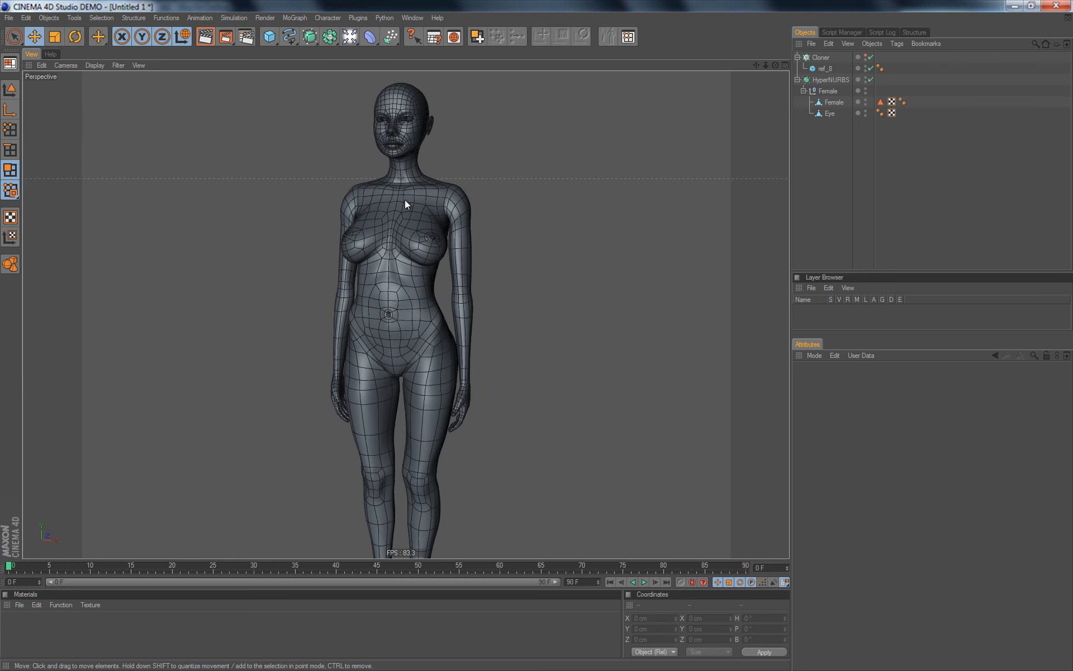
Inspect the polygon flow of the female character model, from the body up to the head and face.
mouse_move(449, 278)
alt+mouse_down()
mouse_move(531, 335)
mouse_move(521, 336)
mouse_move(555, 333)
mouse_move(451, 277)
alt+mouse_up()
alt+middle_drag(450, 278, 400, 240)
scroll(394, 236, up, 7)
mouse_move(400, 241)
alt+right_down()
mouse_move(539, 333)
mouse_move(400, 240)
alt+right_up()
alt+middle_drag(422, 170, 535, 335)
alt+drag(535, 335, 470, 184)
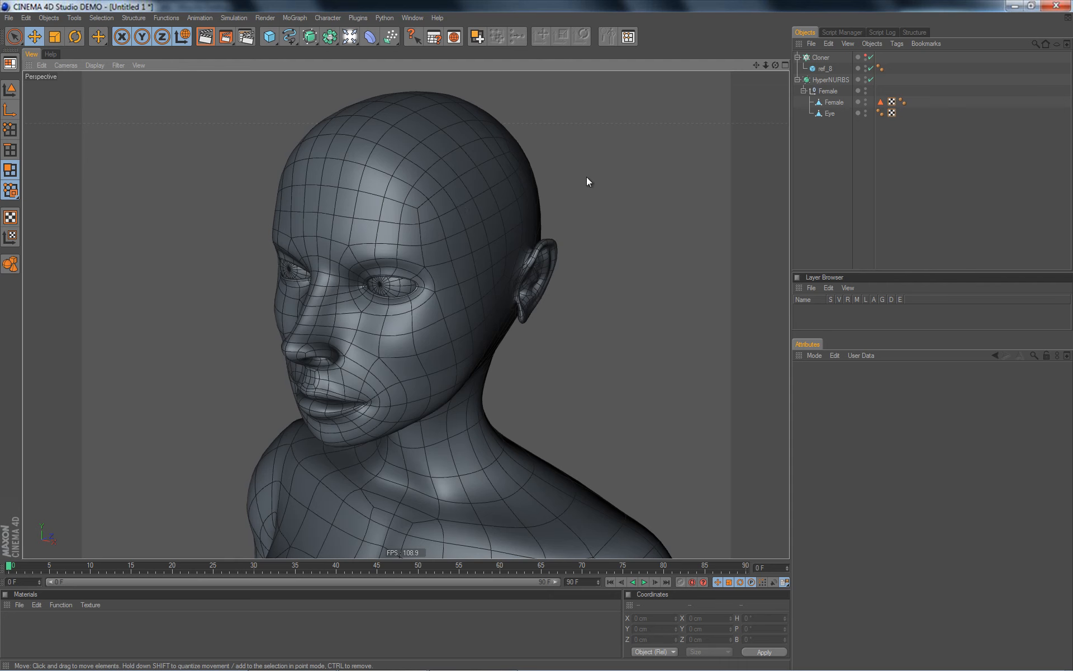
Restore the stored scalp polygon selection on the Female mesh.
click(880, 102)
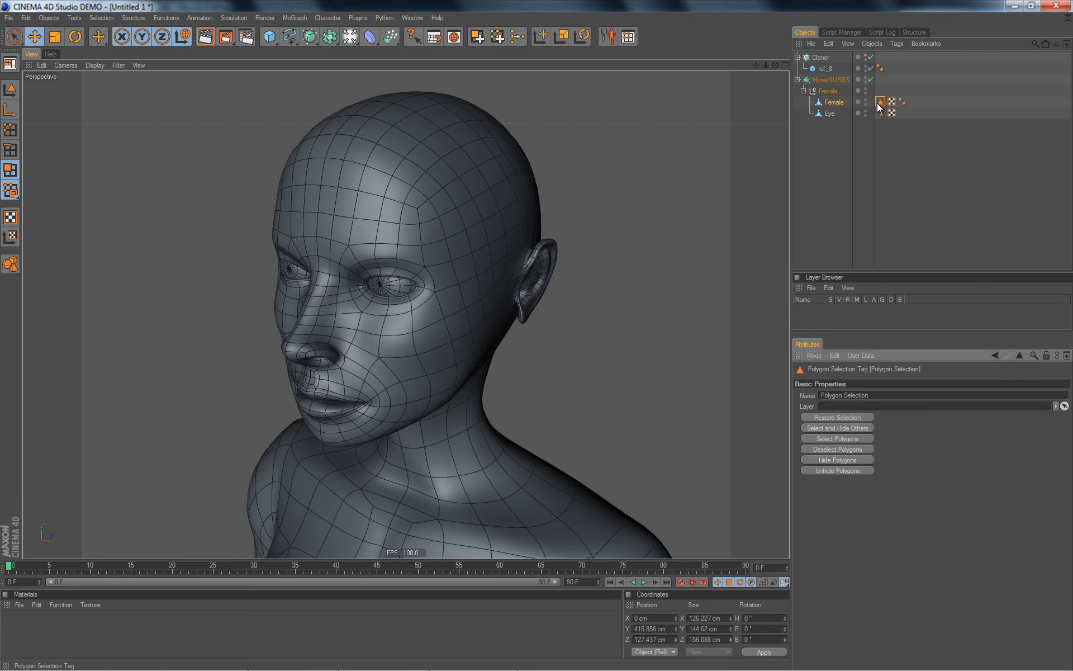
double_click(877, 103)
alt+drag(429, 169, 537, 336)
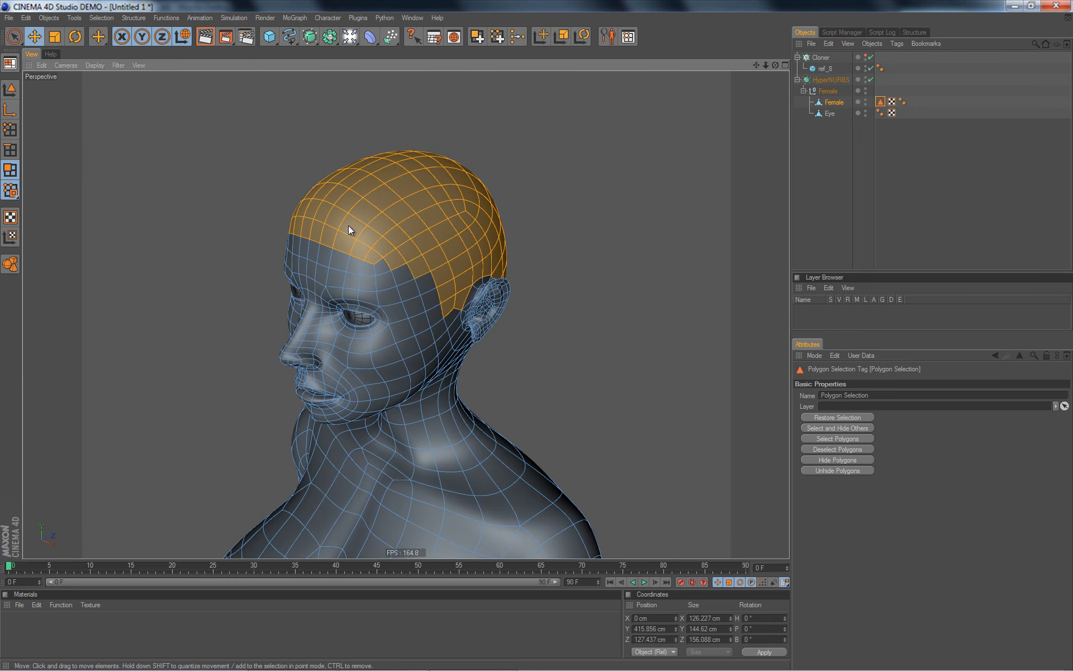
Add a Hair object to the selected scalp polygons.
click(233, 18)
mouse_move(227, 94)
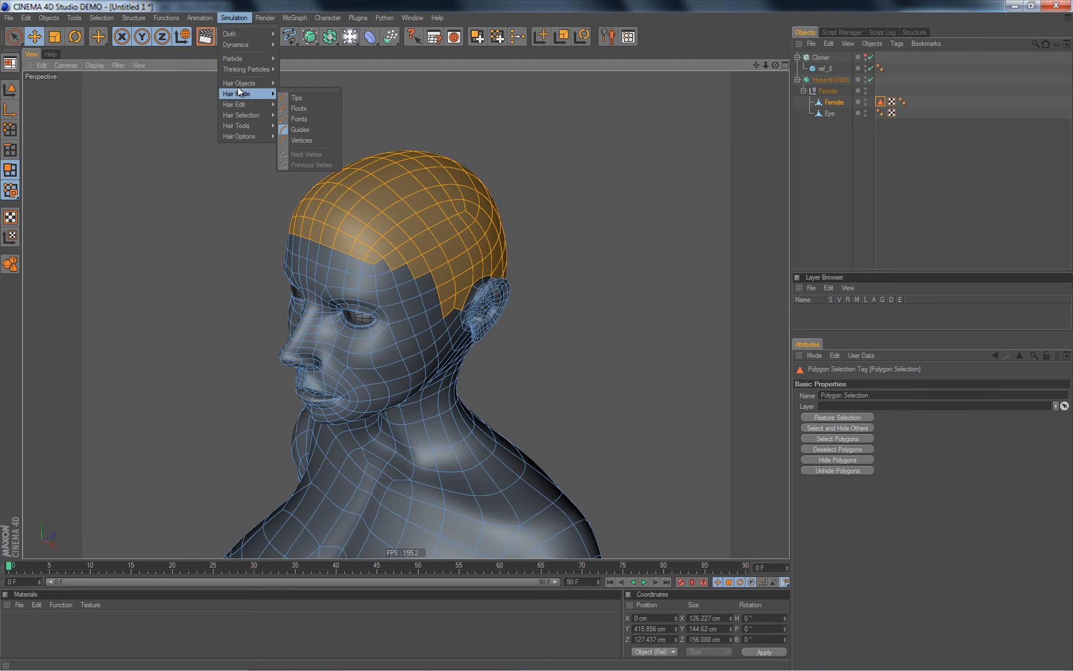
click(306, 86)
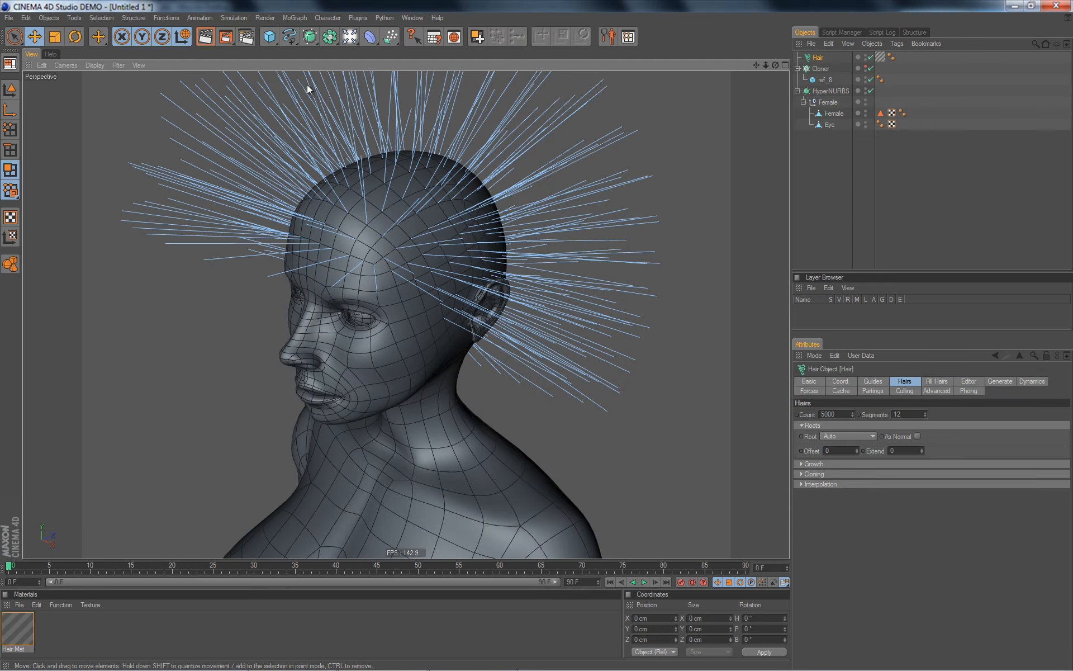
Delete the Hair Mat material from the scene.
alt+drag(417, 171, 537, 339)
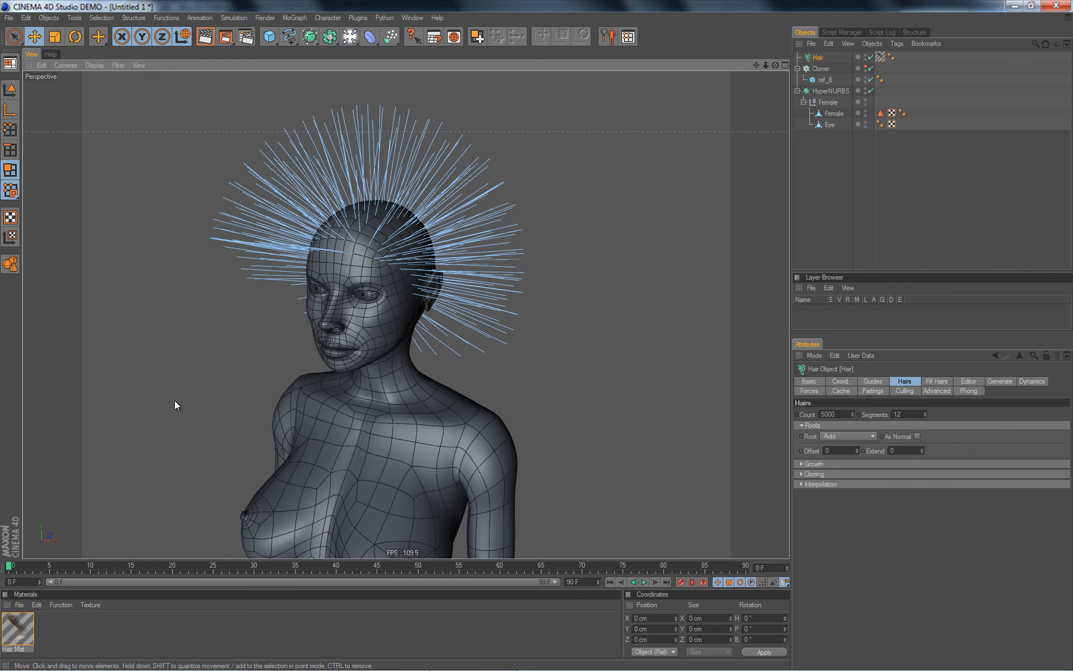
click(20, 634)
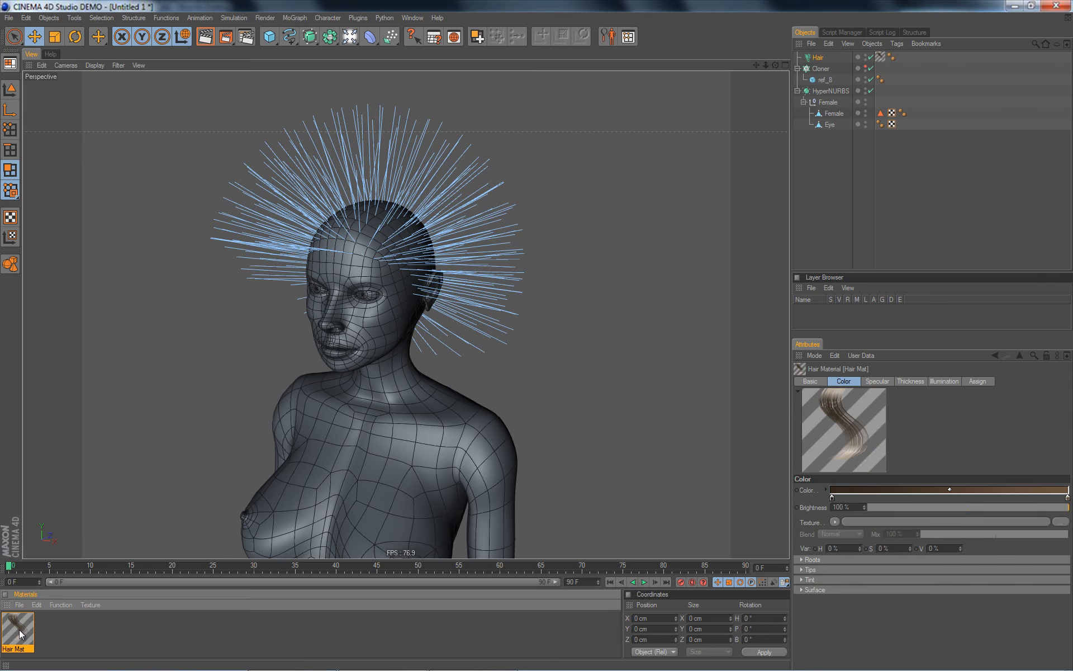
key(Delete)
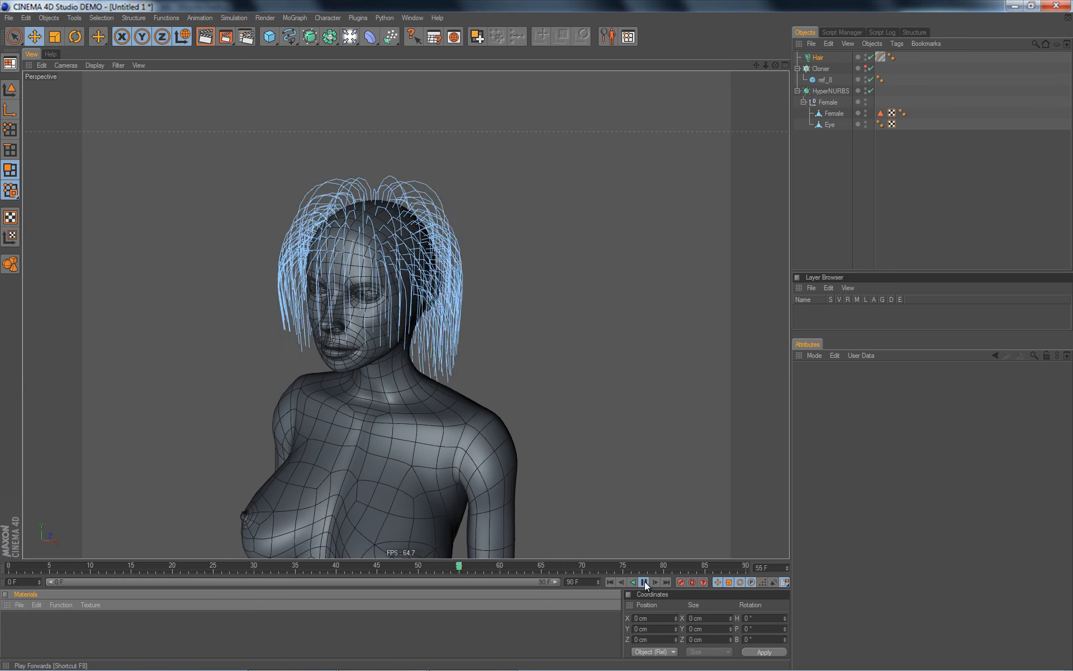
Run the hair dynamics from the first frame so the guides fall around the head, and stop at frame 56.
click(645, 581)
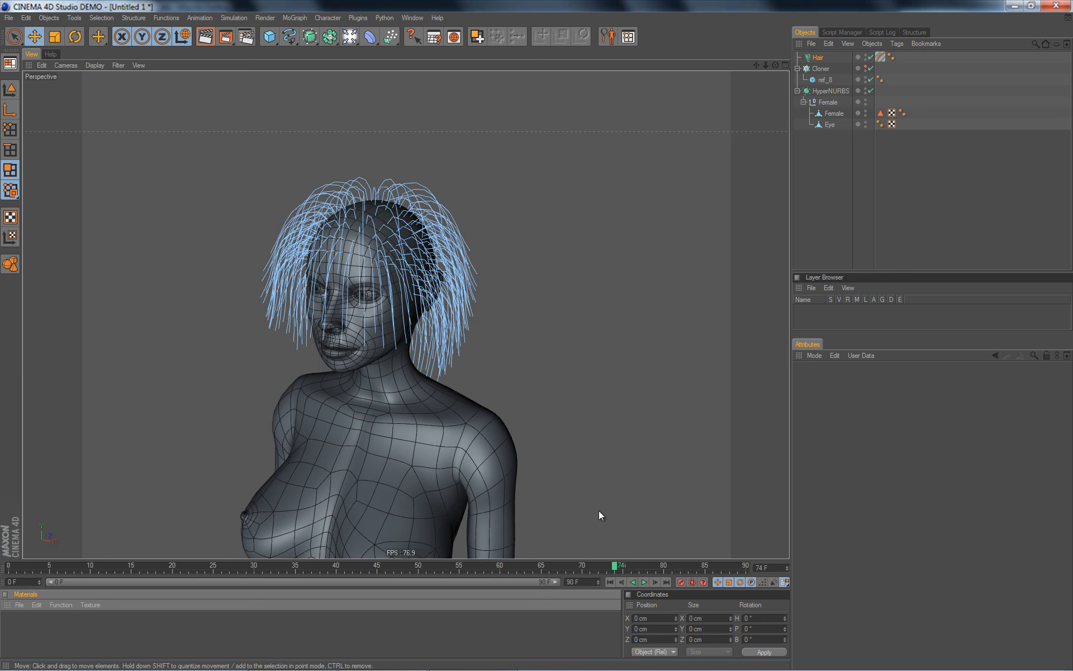
click(609, 582)
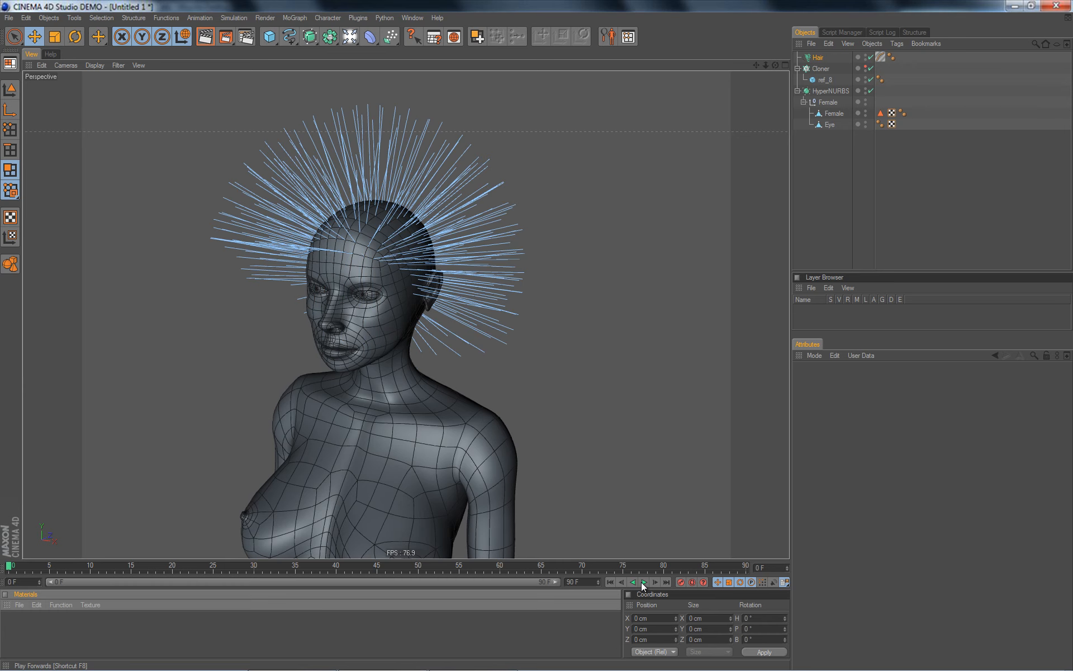
click(644, 583)
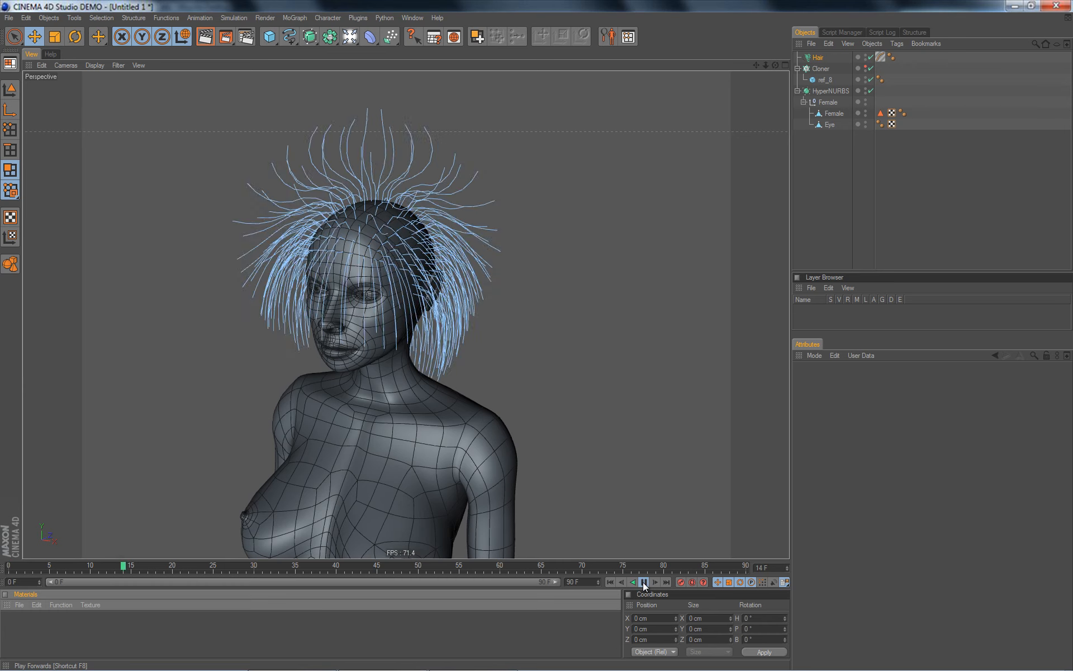
click(654, 582)
click(654, 582)
click(654, 583)
click(654, 582)
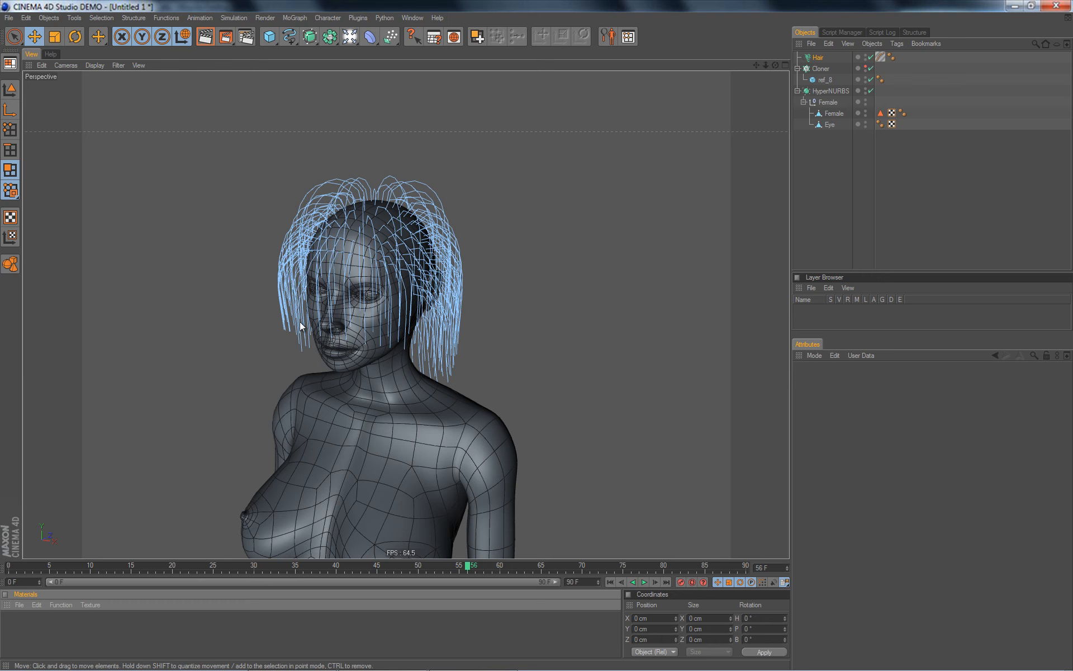
Set the simulated guide shape as the hair's dynamics state and return the timeline to frame 0.
click(232, 18)
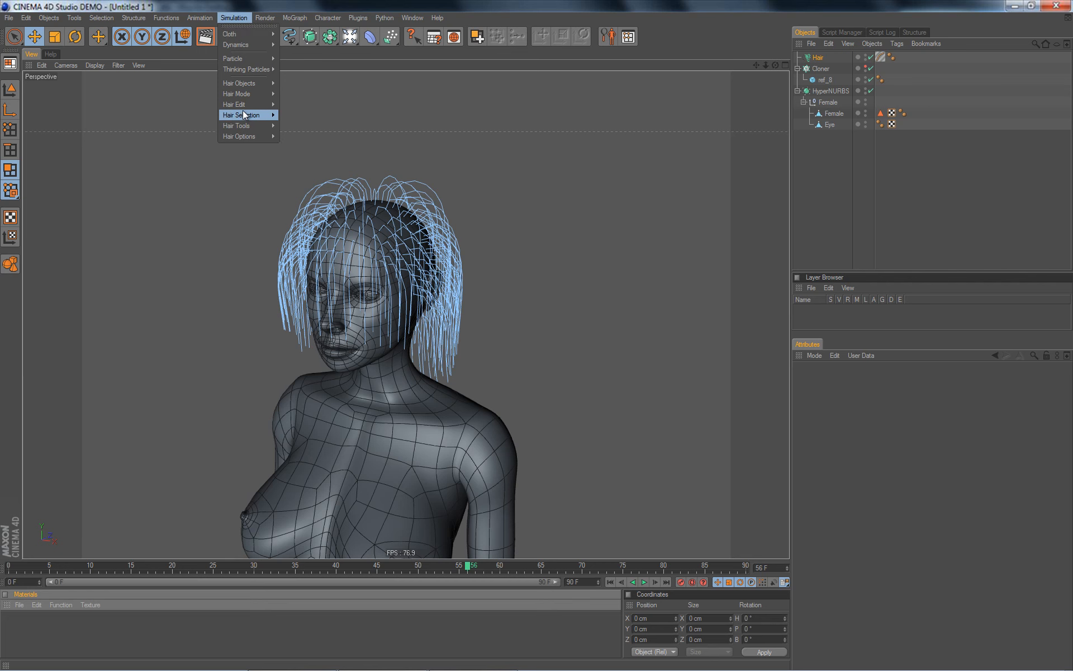
mouse_move(239, 106)
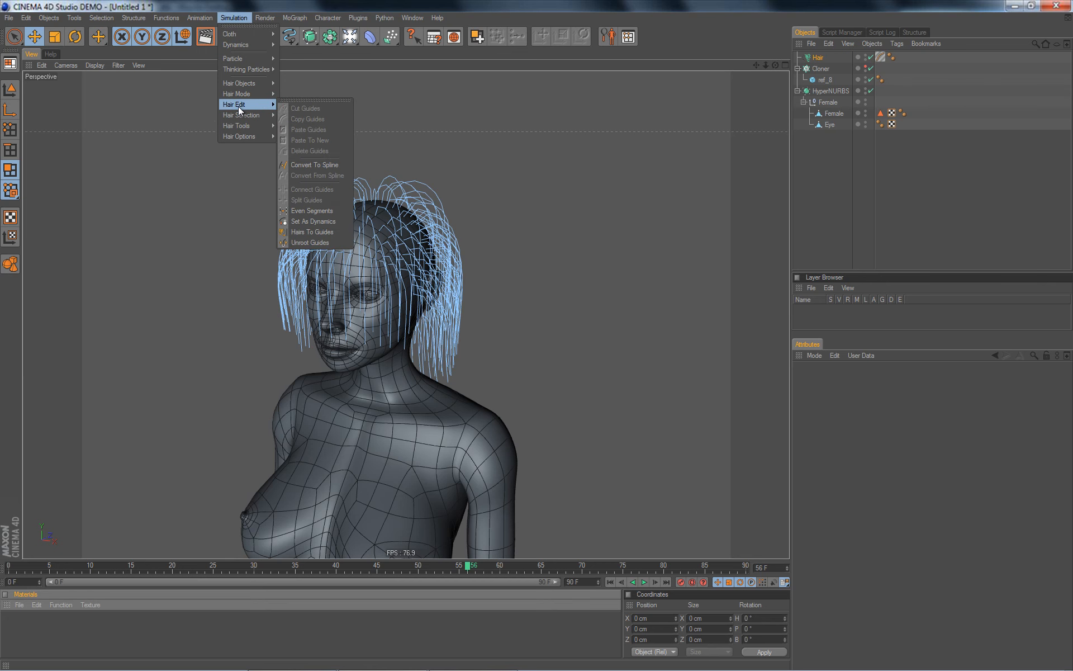
click(314, 221)
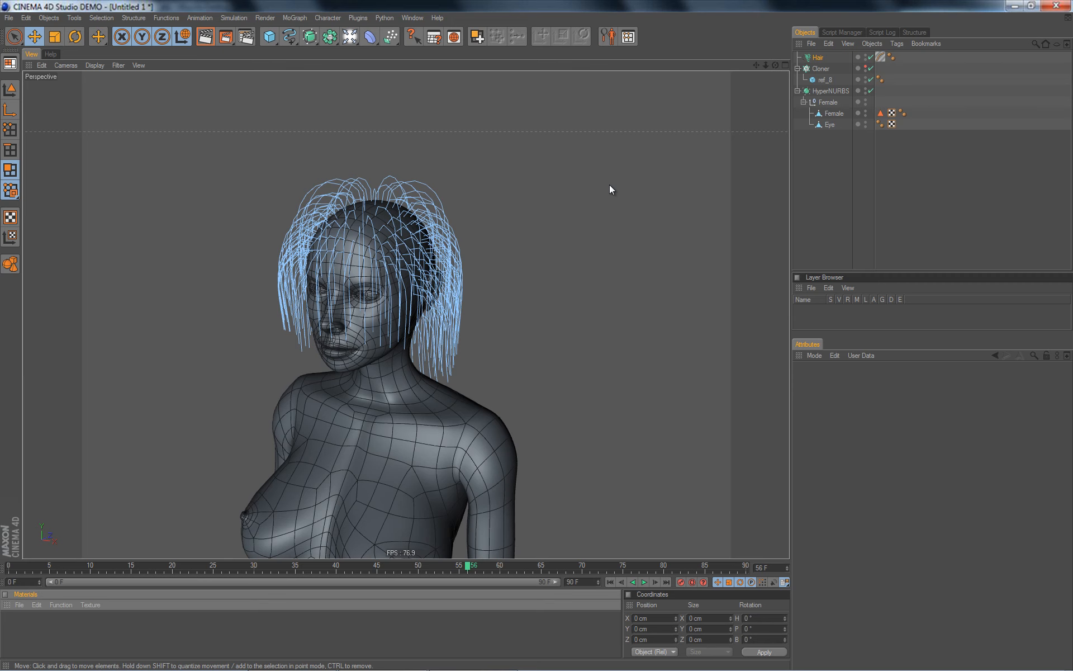
click(610, 582)
Detach the Hair Tools commands as a palette and dock it beside the viewport.
click(234, 17)
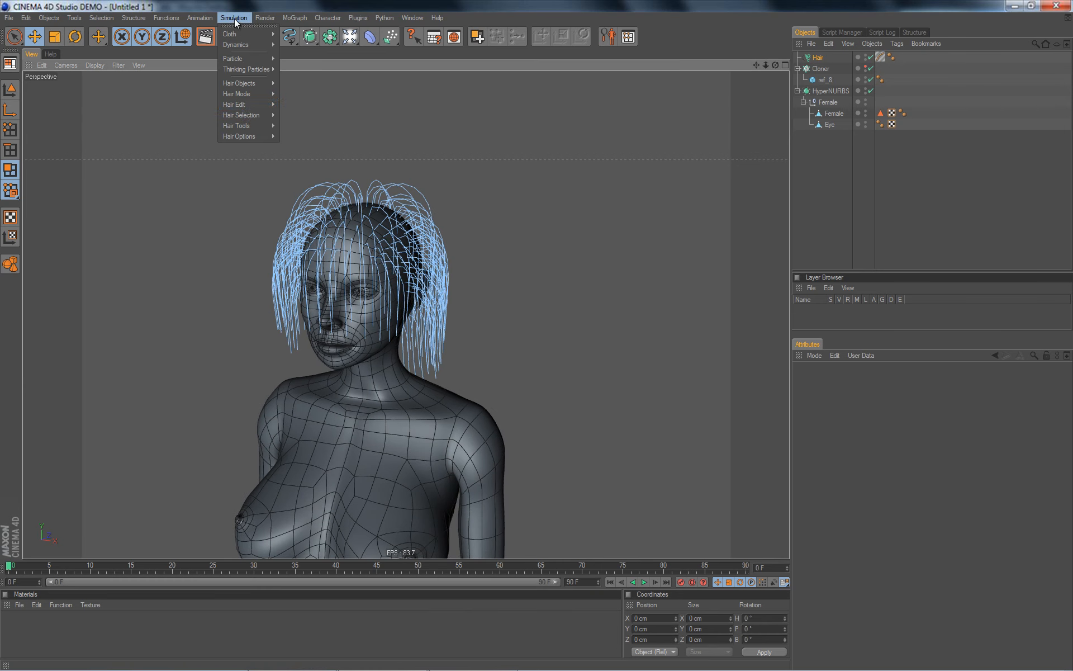
mouse_move(250, 125)
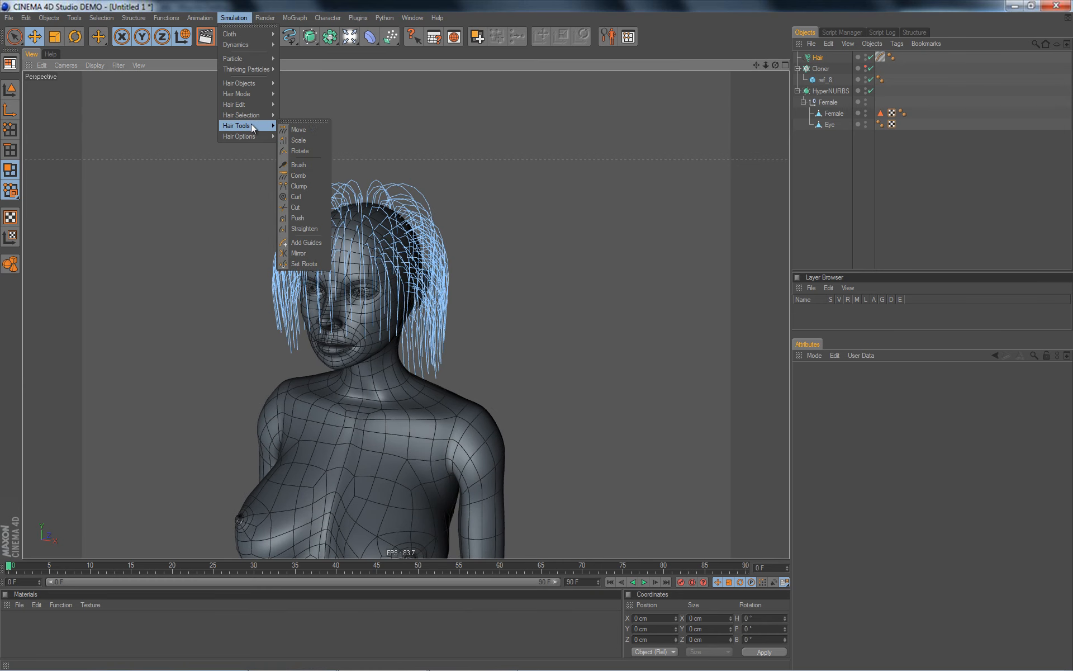
click(310, 122)
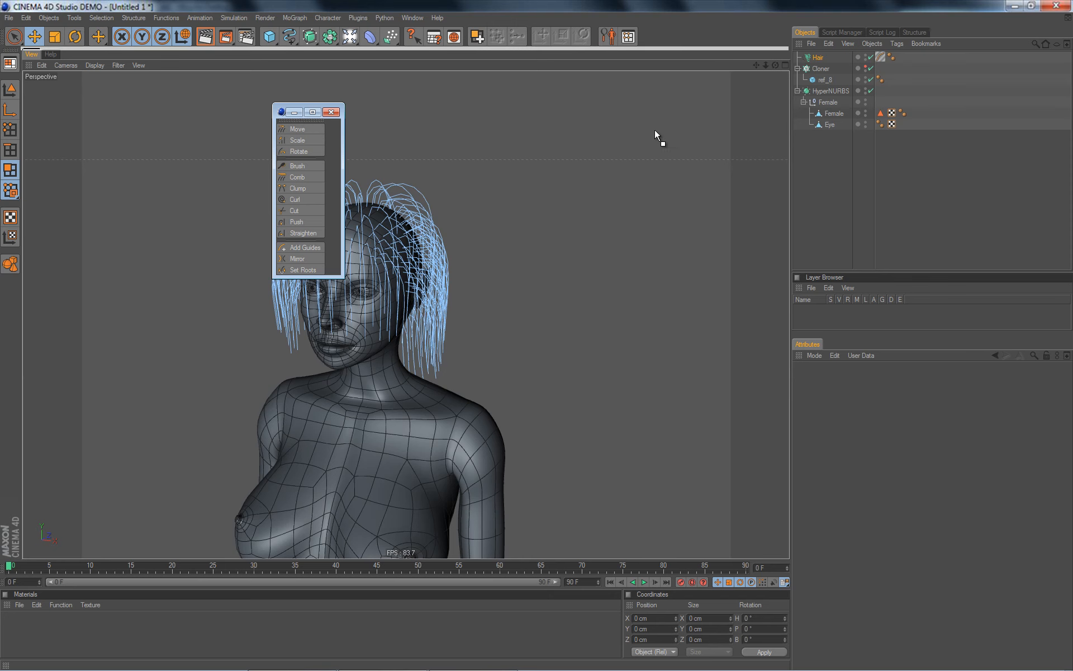
drag(790, 188, 776, 168)
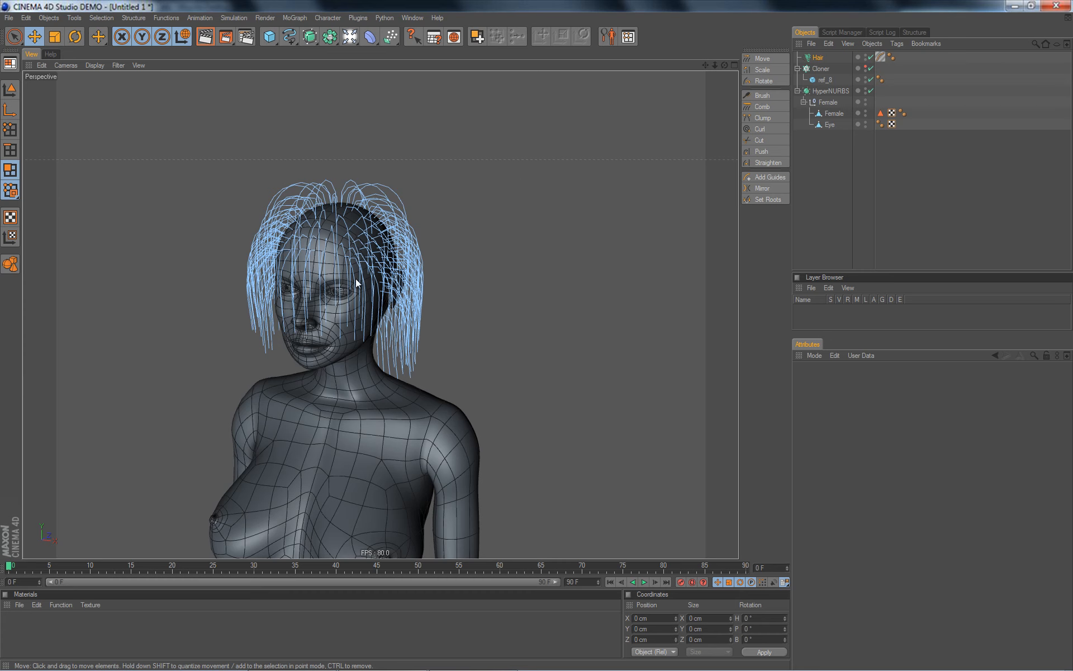
Straighten the hair guides in the Normal direction with a strength of about -38.1 %.
alt+middle_drag(355, 279, 432, 259)
mouse_move(447, 302)
alt+right_down()
mouse_move(551, 336)
mouse_move(445, 287)
alt+right_up()
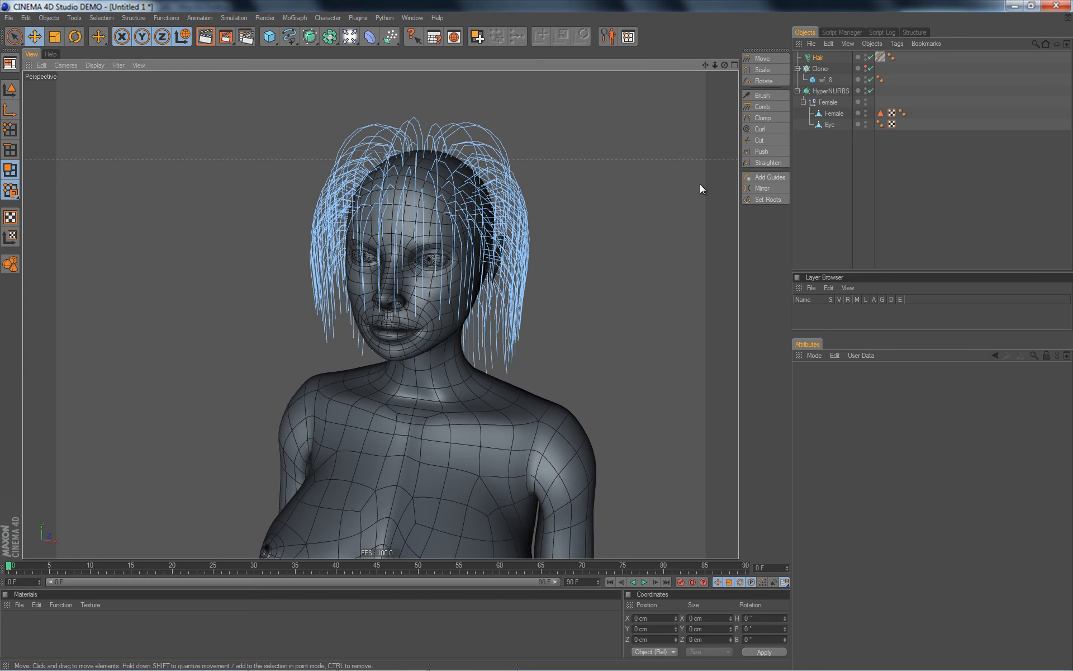
click(763, 151)
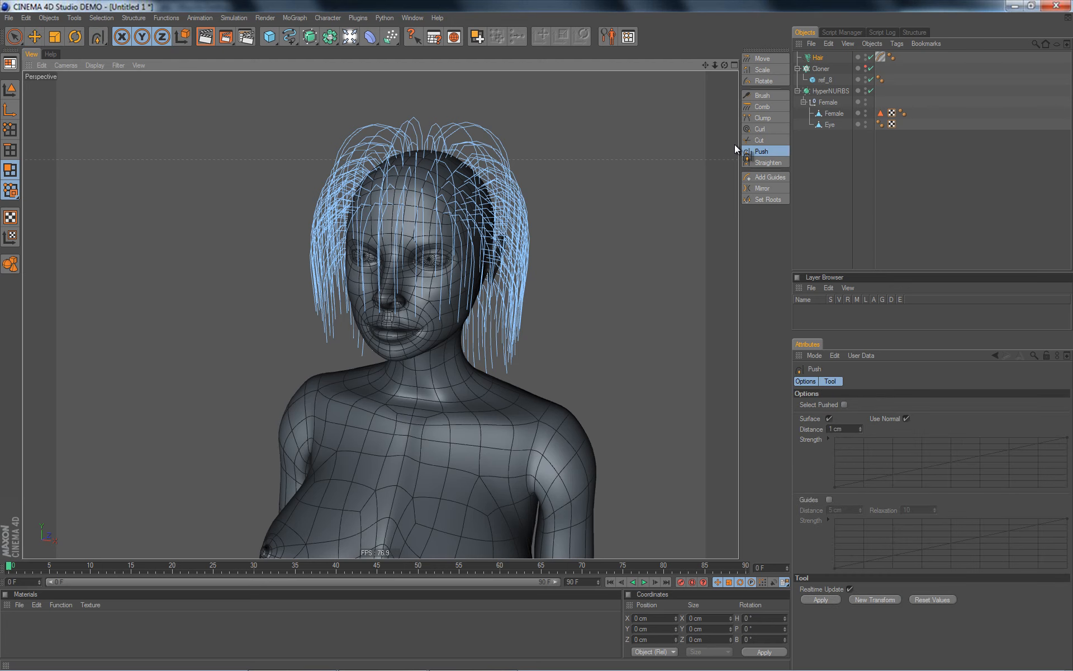
click(766, 163)
drag(564, 322, 535, 336)
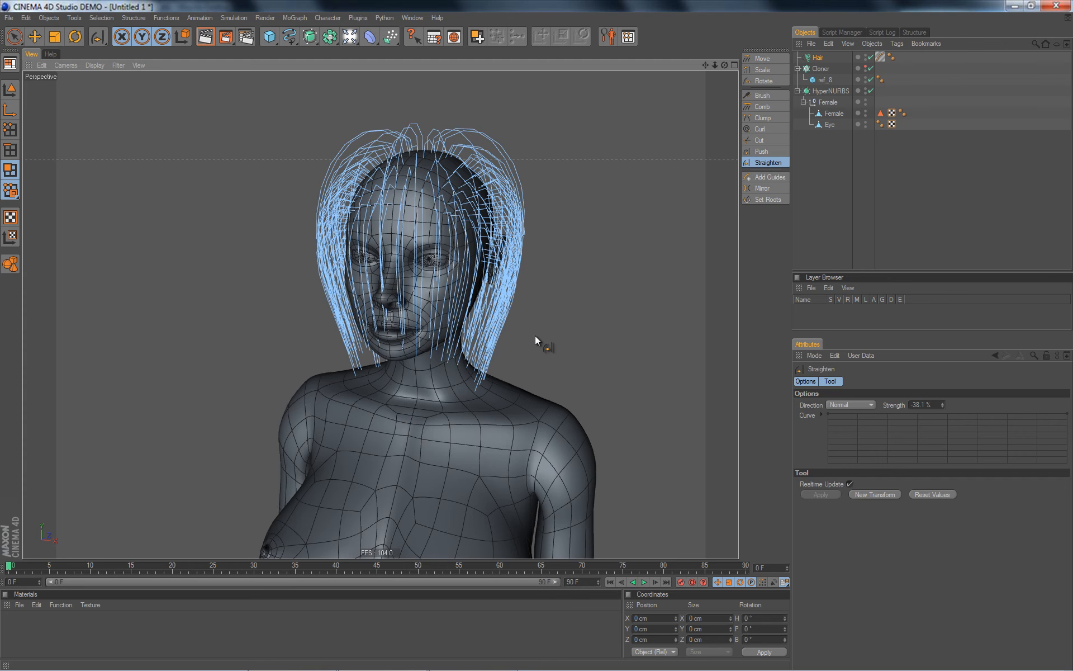
Smooth the hair guides around both sides of the head with the hair Brush in Smooth mode.
click(772, 95)
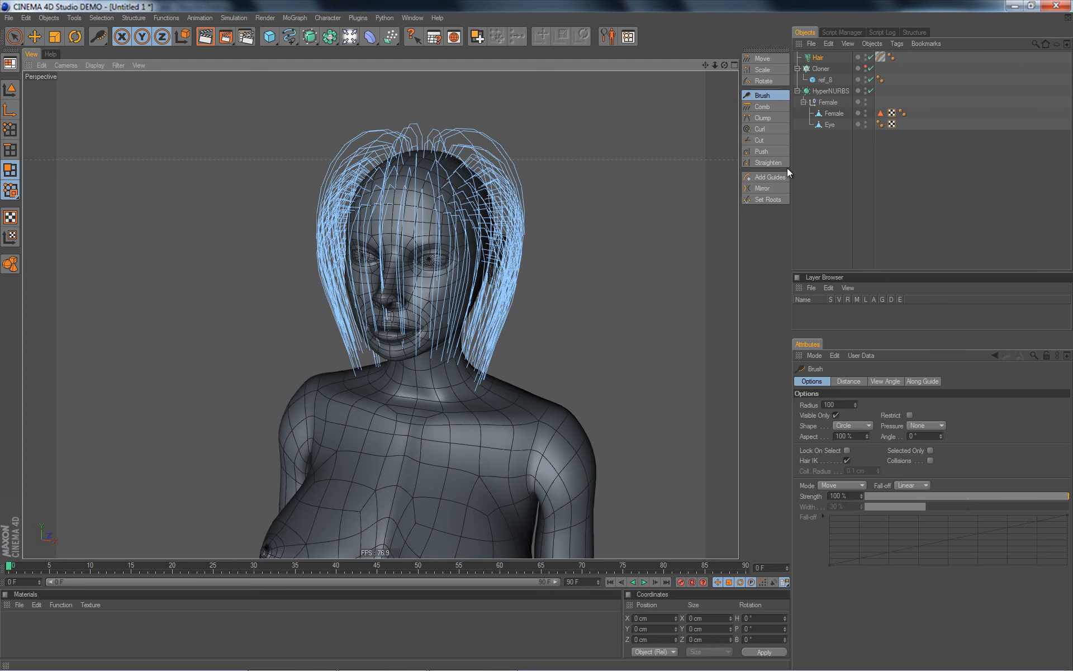
click(827, 485)
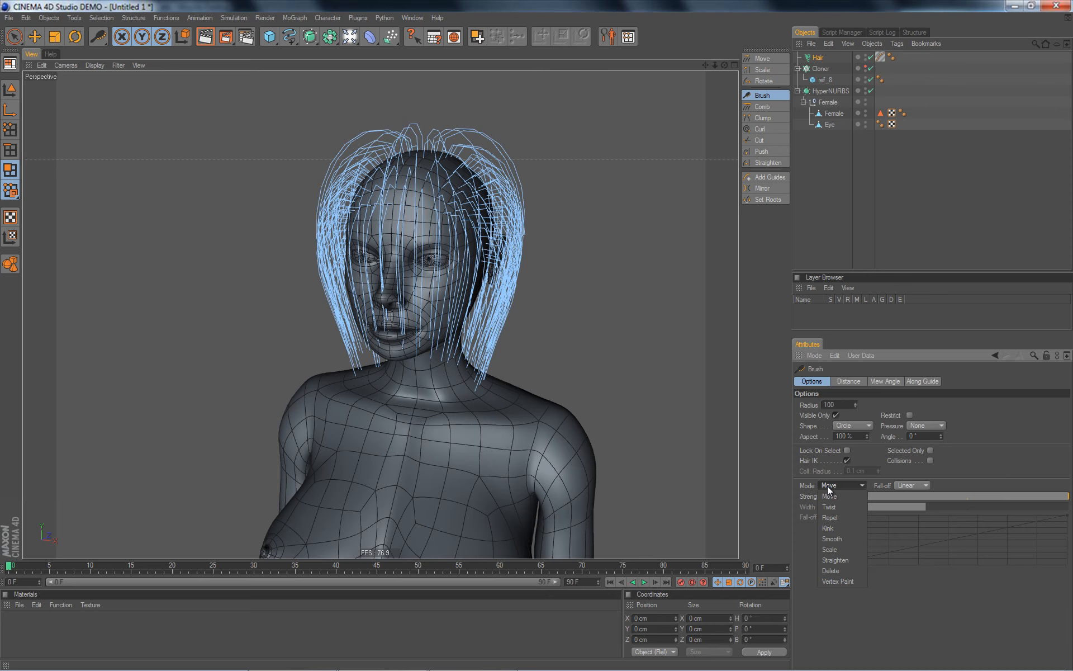
click(832, 538)
mouse_move(504, 179)
mouse_down()
mouse_move(503, 168)
mouse_move(480, 210)
mouse_move(506, 179)
mouse_move(537, 167)
mouse_move(486, 161)
mouse_move(479, 180)
mouse_move(359, 167)
mouse_move(345, 210)
mouse_move(355, 103)
mouse_move(325, 193)
mouse_move(335, 179)
mouse_move(358, 224)
mouse_move(438, 125)
mouse_move(391, 119)
mouse_move(503, 341)
mouse_move(488, 180)
mouse_move(506, 190)
mouse_up()
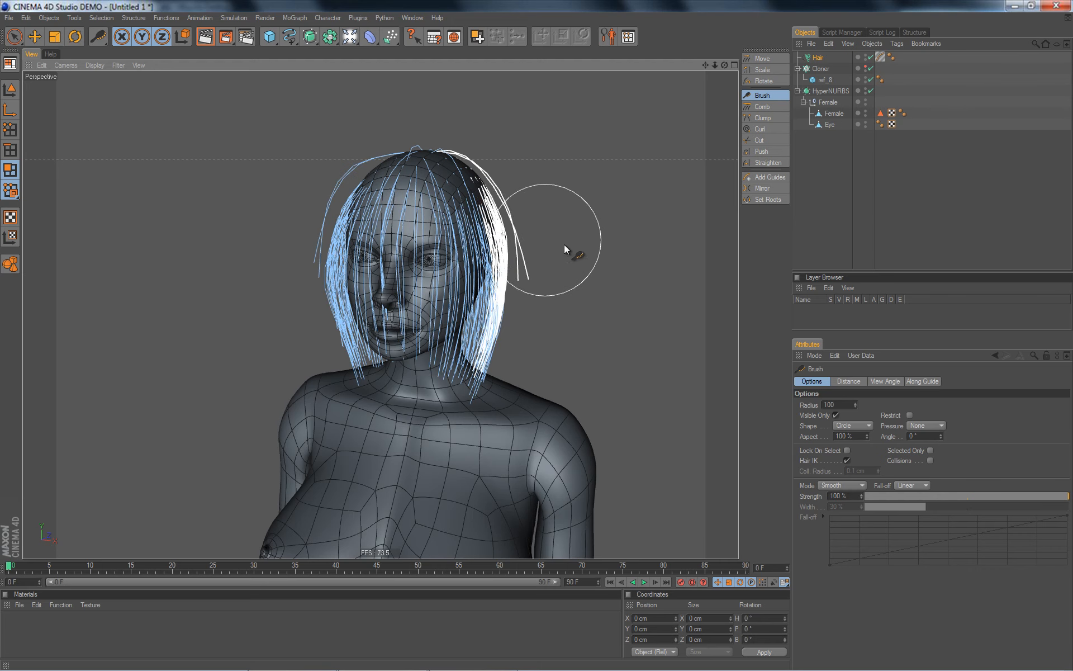
Trim the guides hanging over the face into a short fringe with the hair Cut tool at a radius of about 54.
click(760, 138)
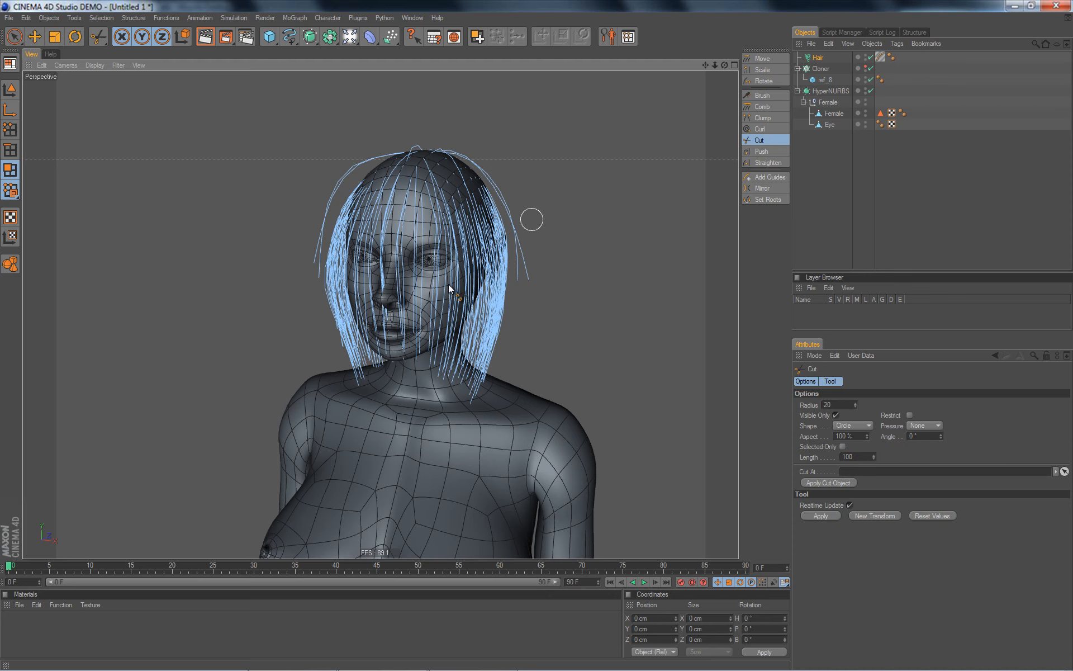
alt+drag(398, 374, 540, 357)
middle_drag(540, 361, 542, 355)
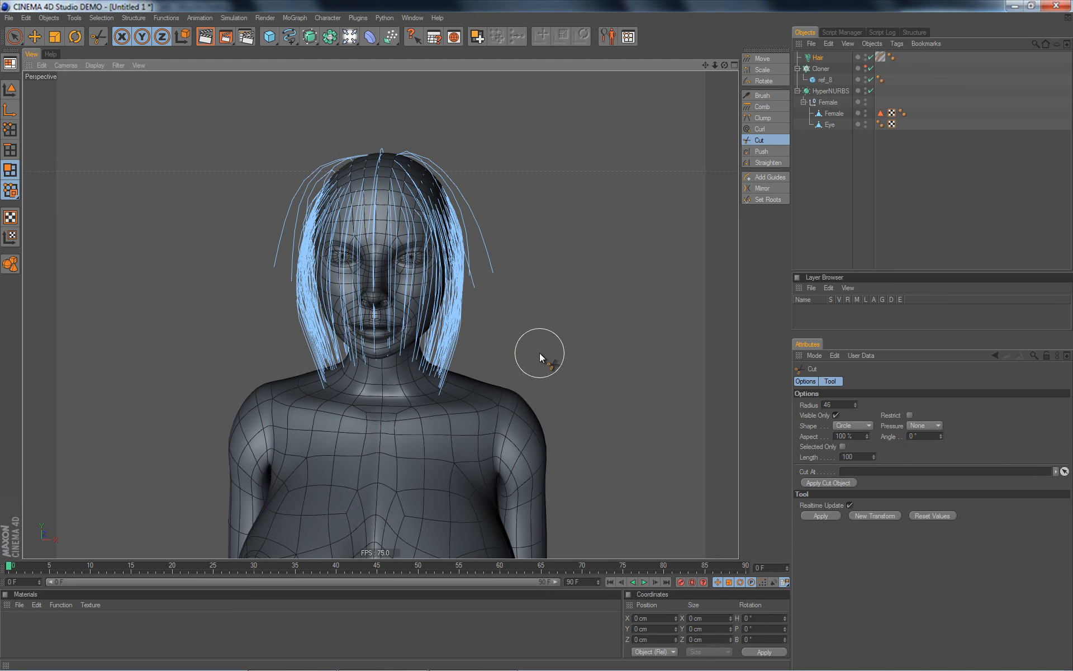
mouse_move(371, 263)
mouse_down()
mouse_move(364, 283)
mouse_move(402, 261)
mouse_move(361, 229)
mouse_move(537, 337)
mouse_up()
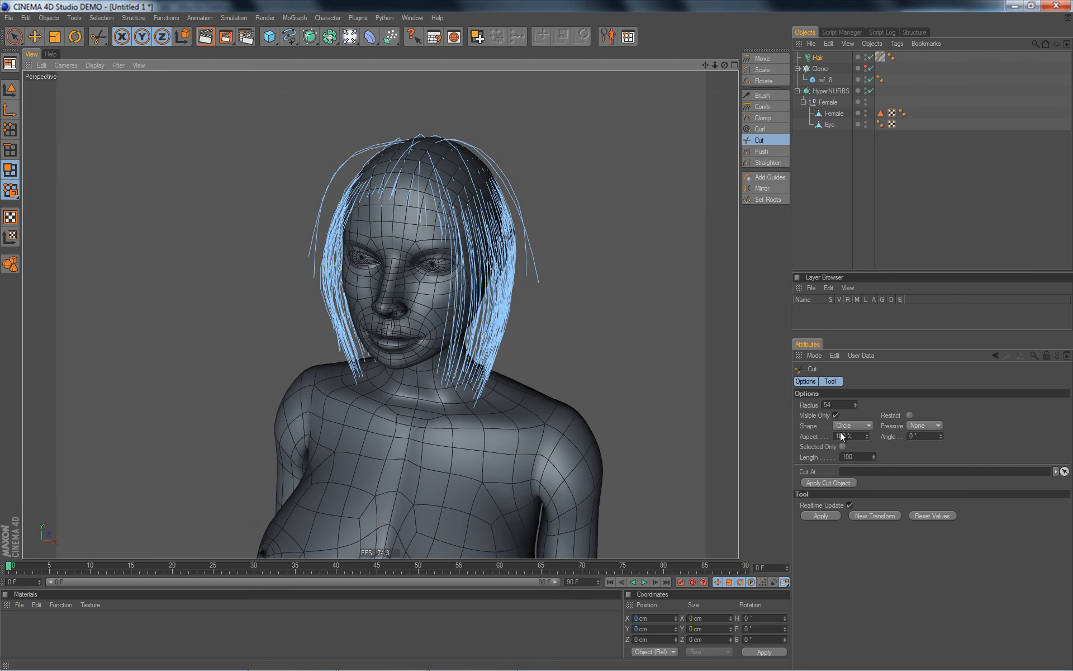
Reshape the guides around the sides and back of the head with the hair Brush in Move mode.
click(763, 95)
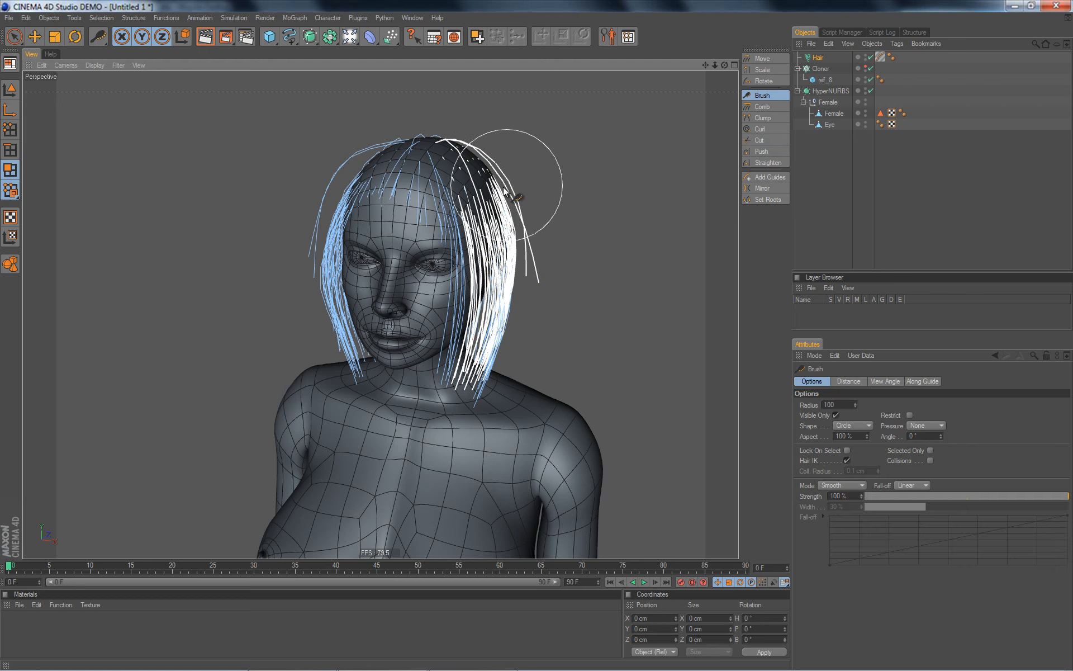
click(840, 484)
click(836, 498)
mouse_move(489, 178)
mouse_down()
mouse_move(447, 157)
mouse_move(391, 151)
mouse_move(439, 169)
mouse_move(411, 198)
mouse_move(534, 337)
mouse_up()
scroll(442, 219, down, 5)
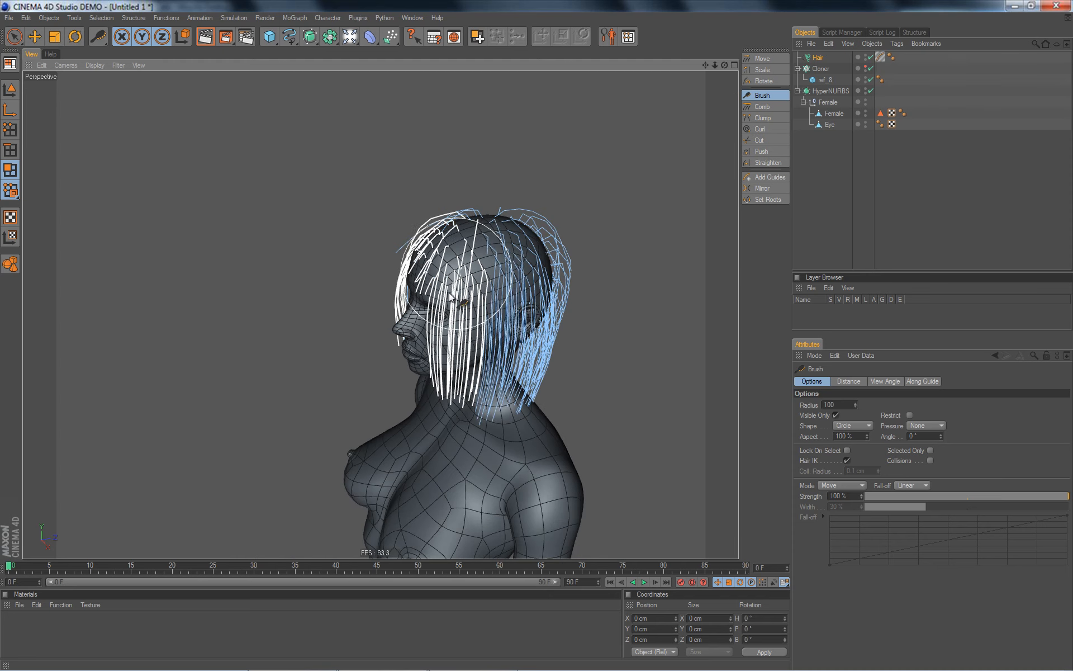
alt+drag(450, 296, 534, 335)
scroll(533, 336, up, 3)
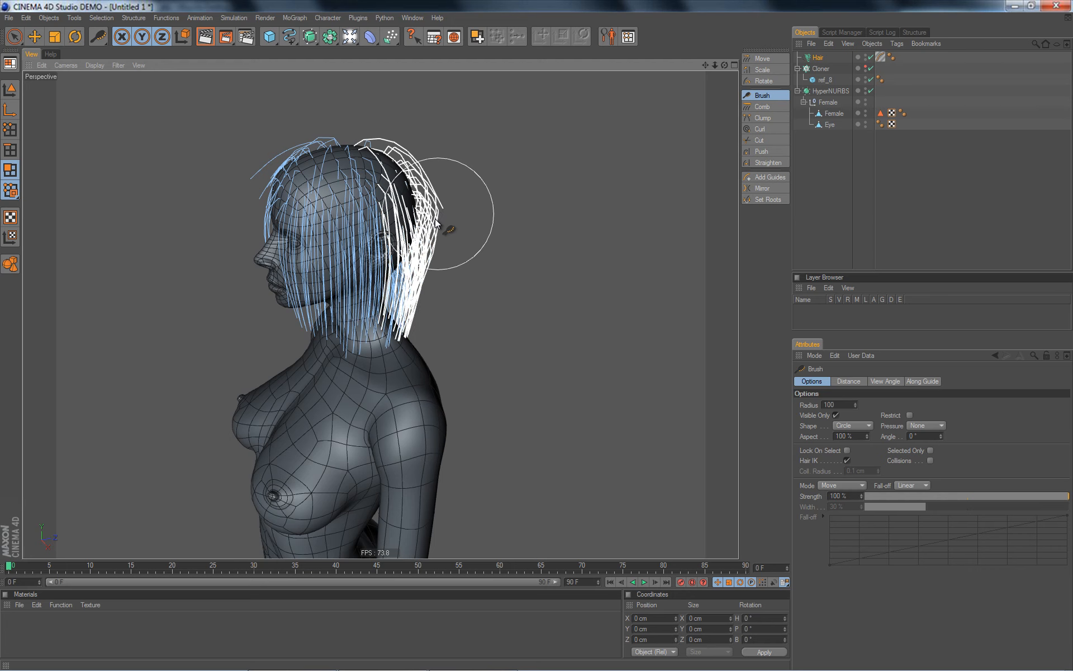
alt+drag(442, 256, 539, 334)
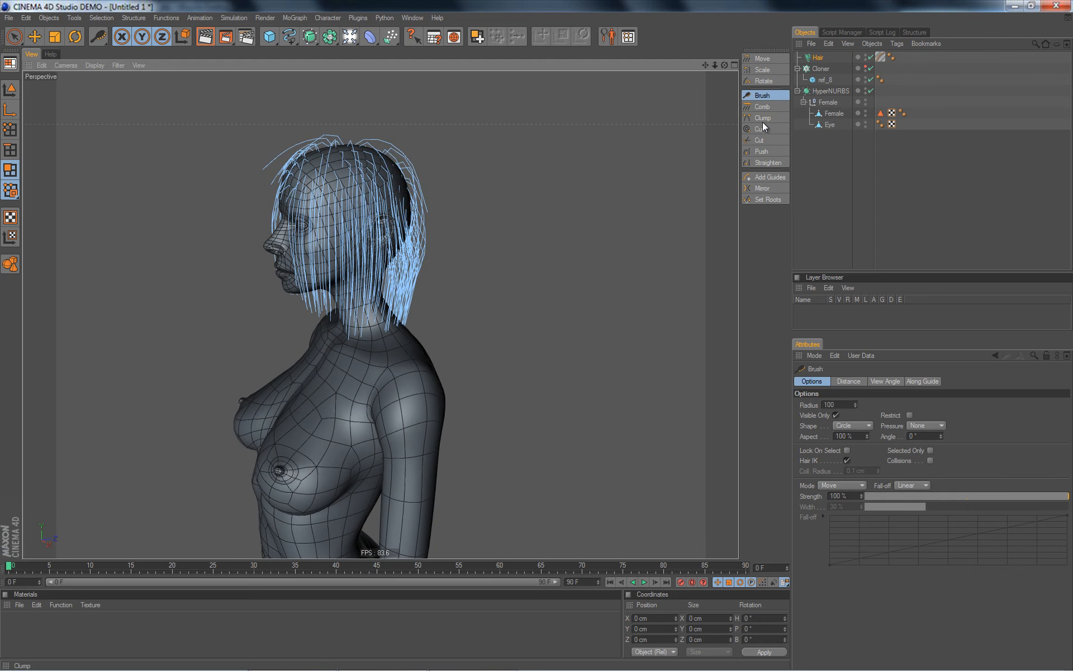
mouse_move(499, 256)
alt+mouse_down()
mouse_move(533, 337)
mouse_move(506, 260)
alt+mouse_up()
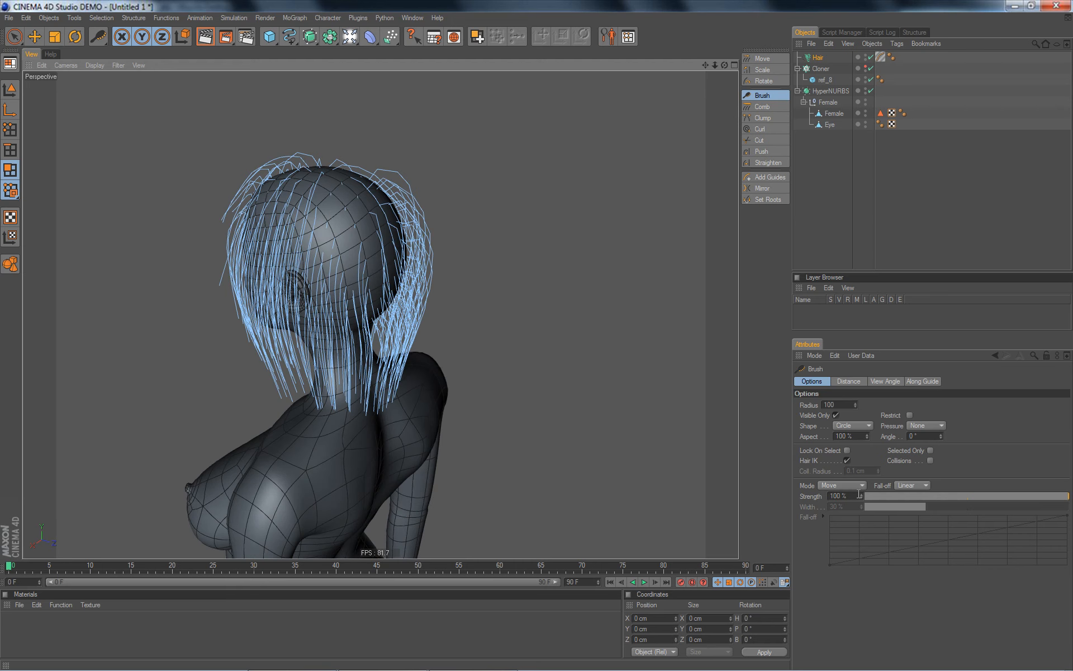
Smooth the guides over the back and side of the head with the hair Brush in Smooth mode.
click(844, 484)
click(839, 539)
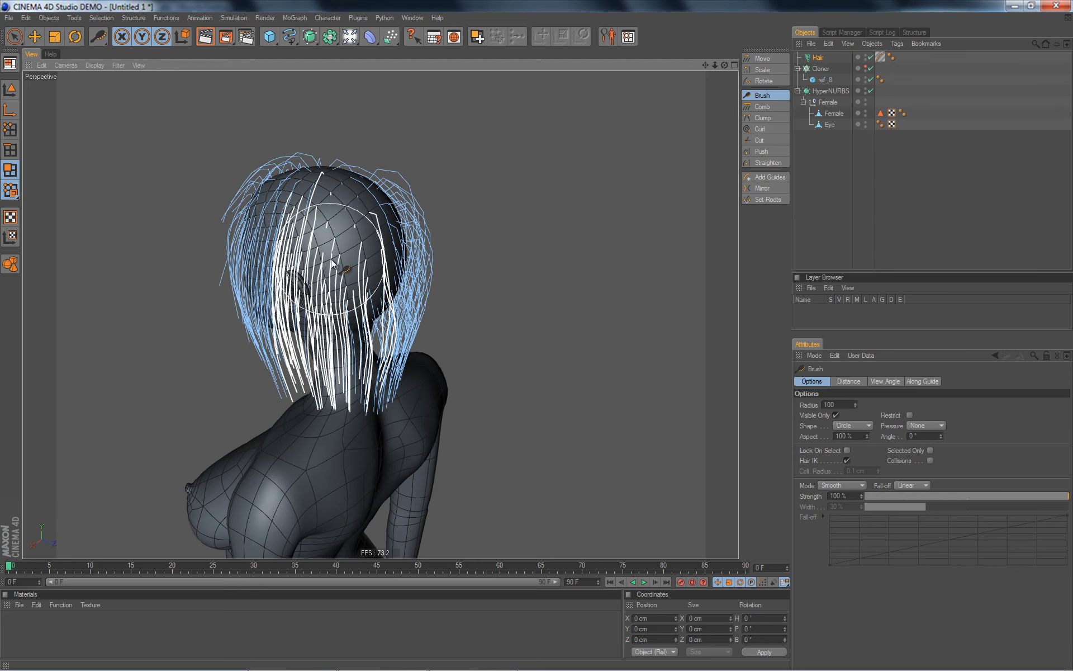
mouse_move(314, 272)
alt+mouse_down()
mouse_move(541, 334)
mouse_move(315, 272)
mouse_move(425, 313)
mouse_move(545, 335)
mouse_move(283, 360)
mouse_move(546, 343)
alt+mouse_up()
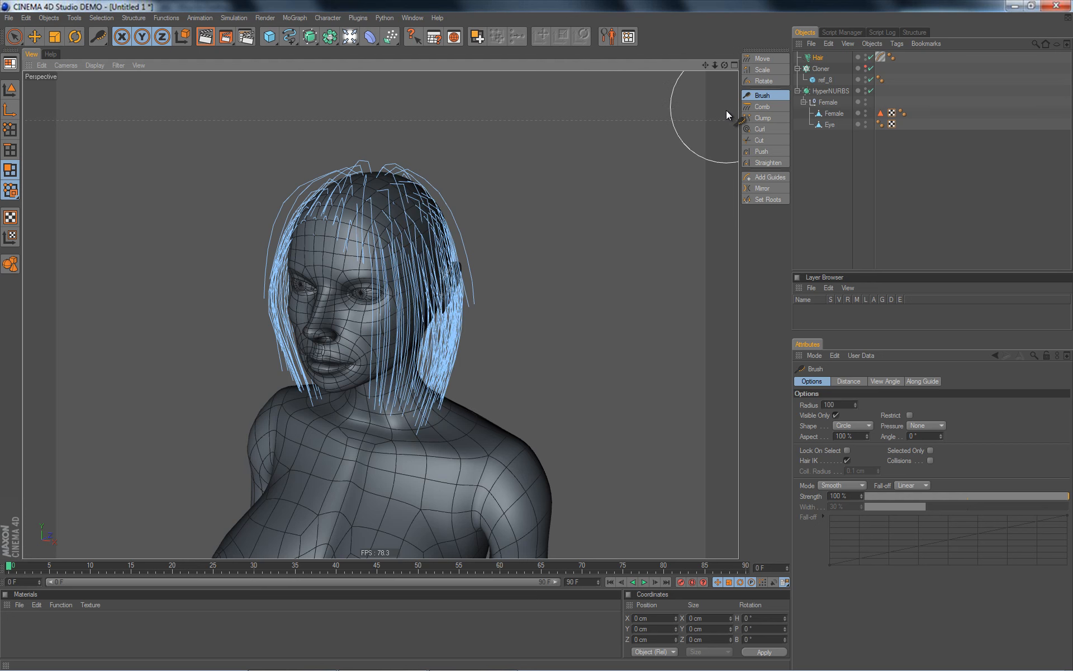
Set the Hair object to generate its hairs as Triangle geometry.
click(816, 57)
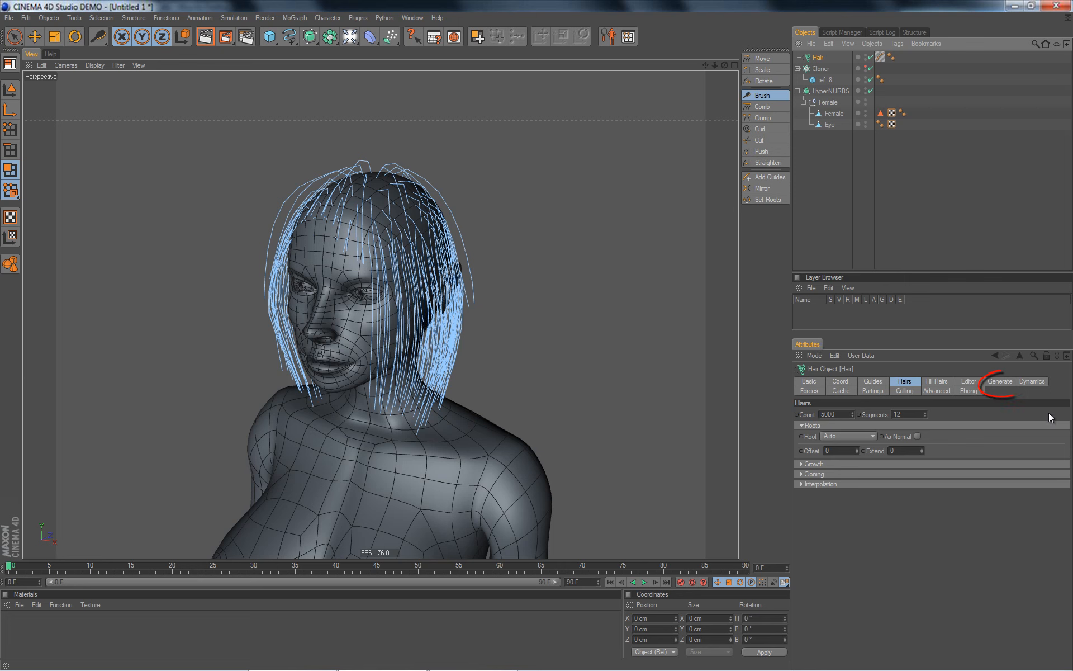
click(1002, 382)
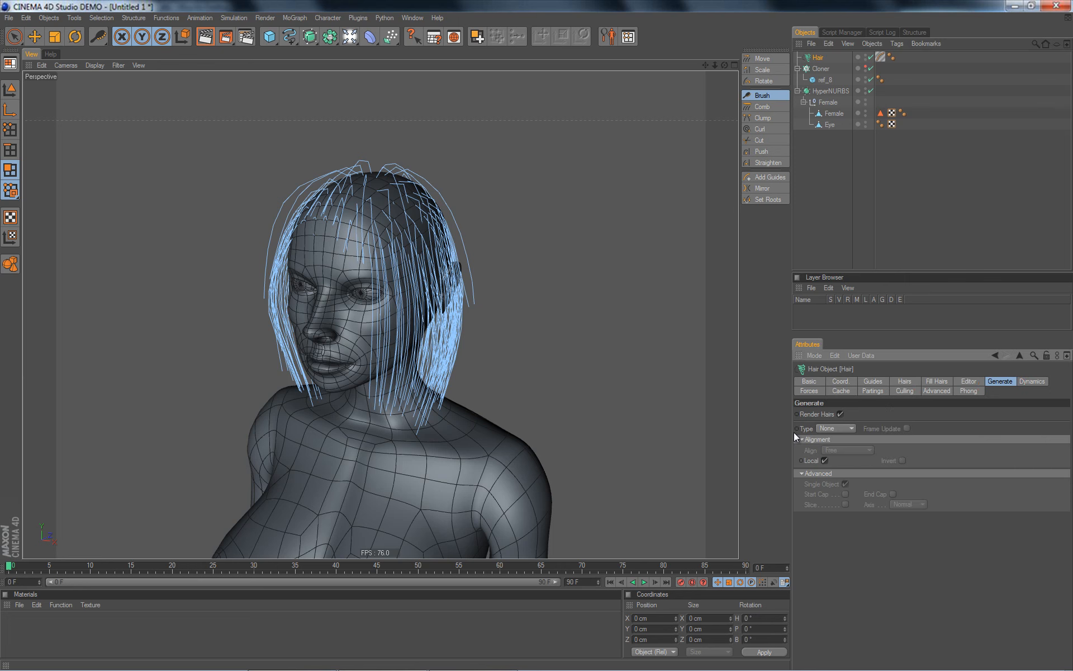
click(827, 428)
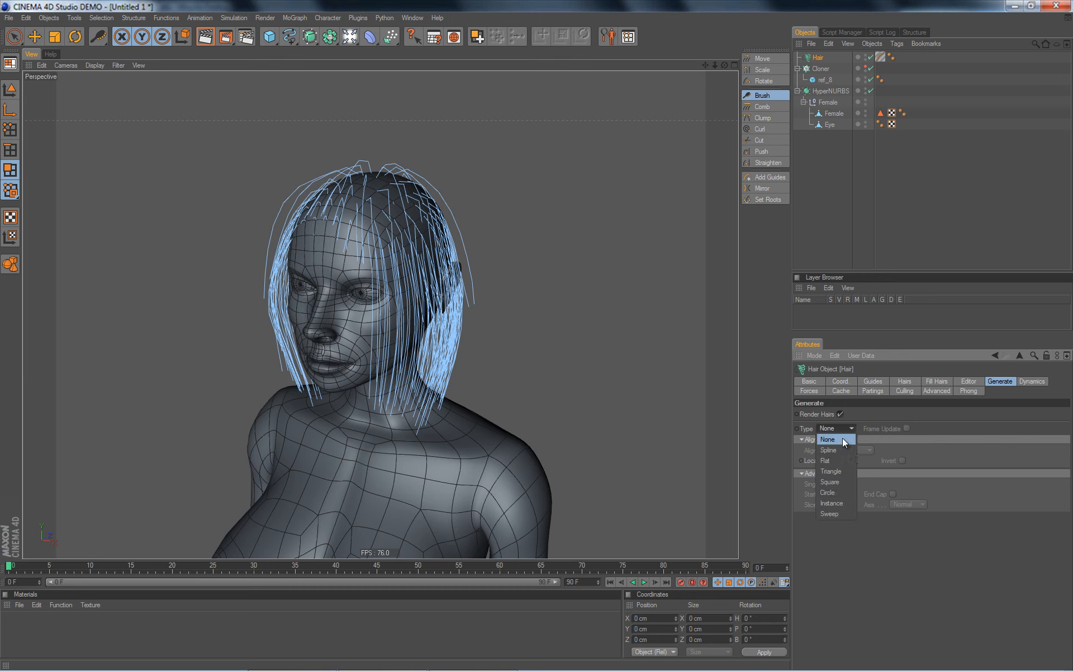
click(834, 473)
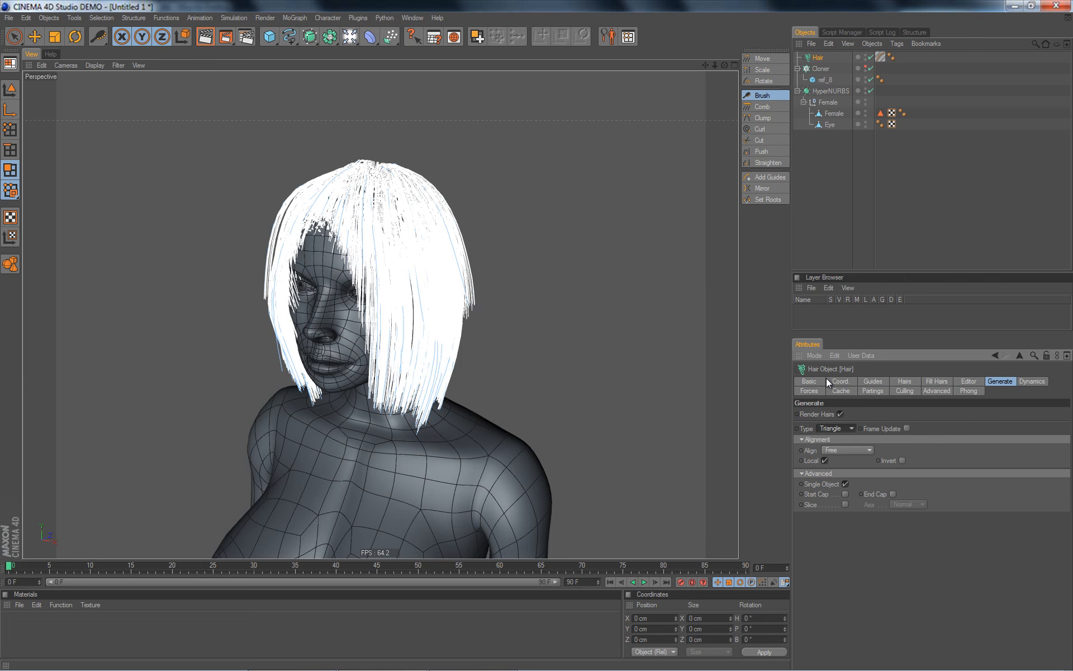
Set the Hair object's hair count to 239, matching its guide count.
click(873, 381)
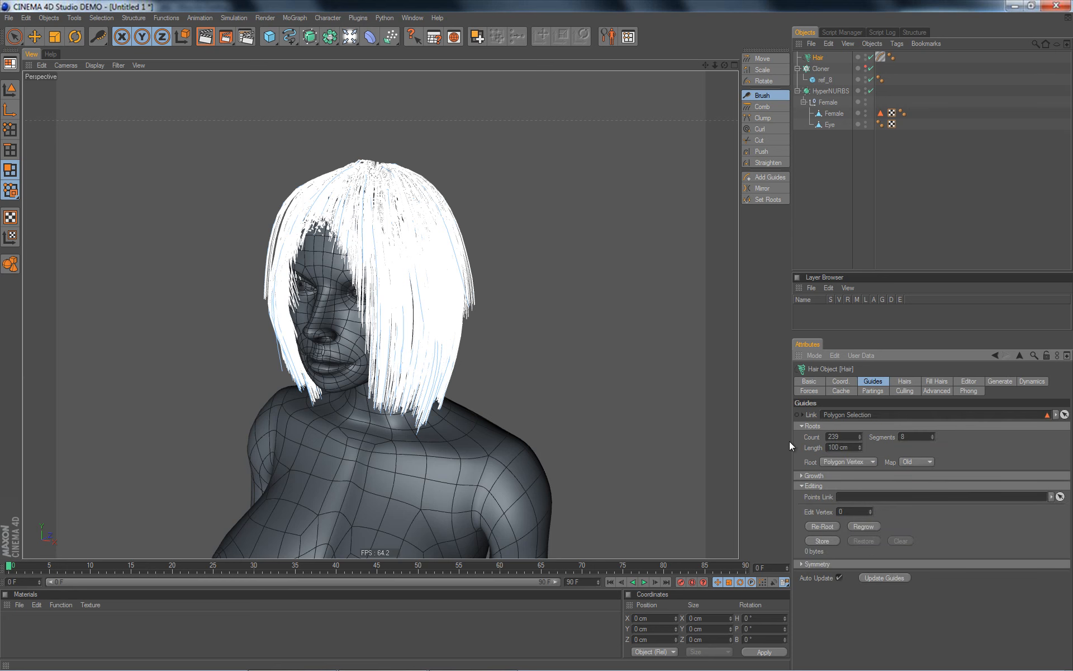
click(904, 382)
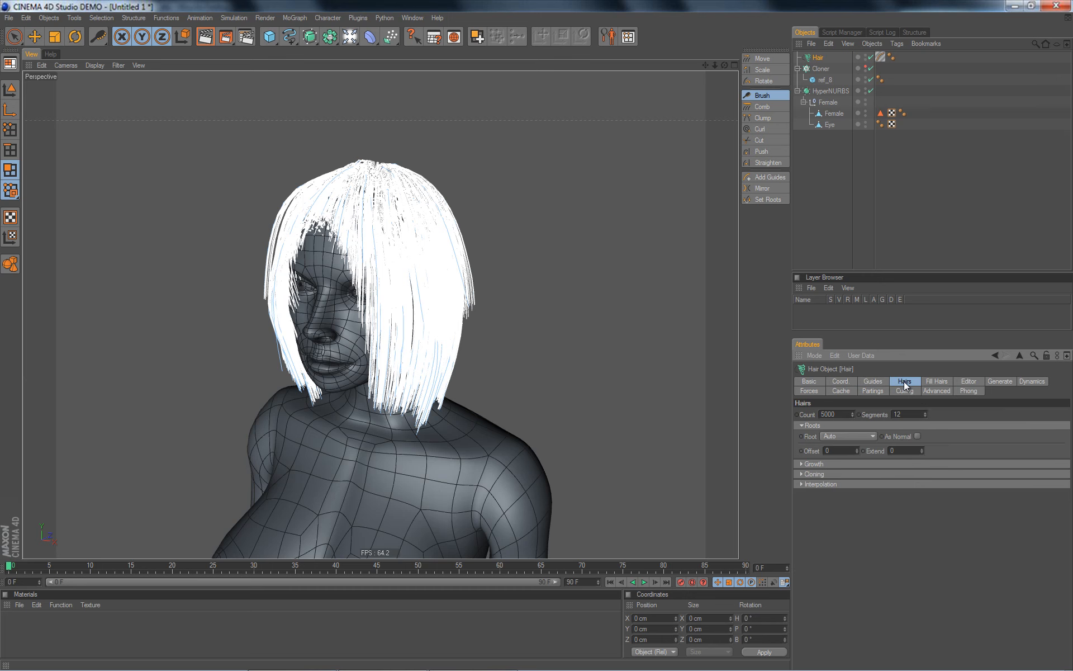
double_click(849, 414)
text(3)
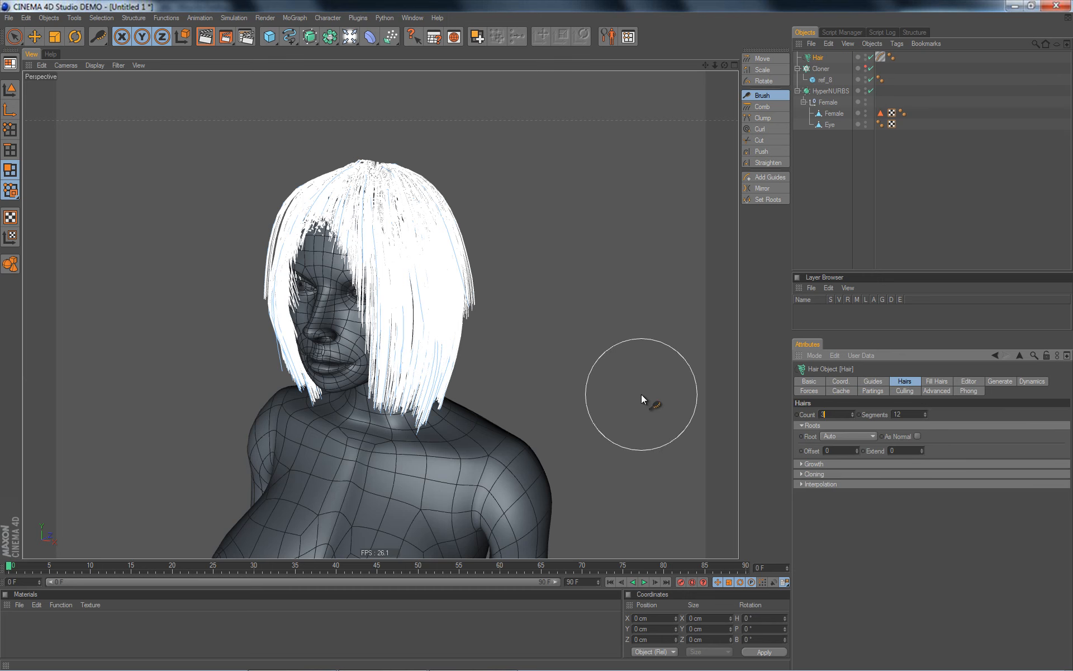
text(9)
key(Return)
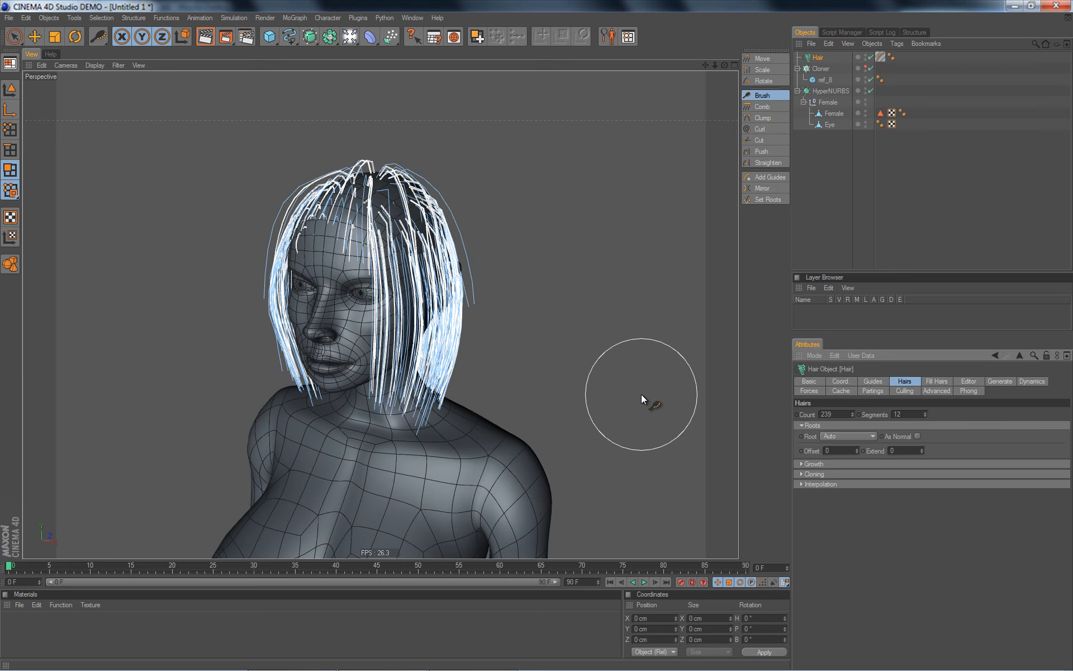
Convert the generated Hair object into an editable polygon object.
scroll(457, 288, up, 2)
mouse_move(457, 287)
mouse_down()
mouse_move(382, 285)
mouse_move(537, 338)
mouse_move(415, 279)
mouse_up()
drag(444, 204, 390, 210)
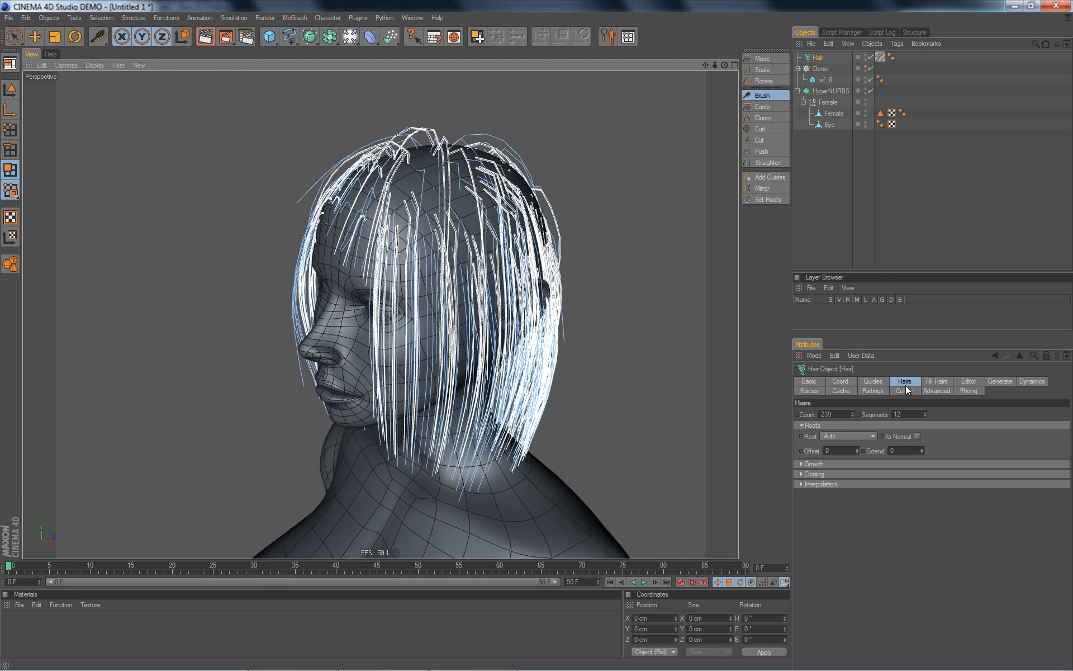
click(819, 58)
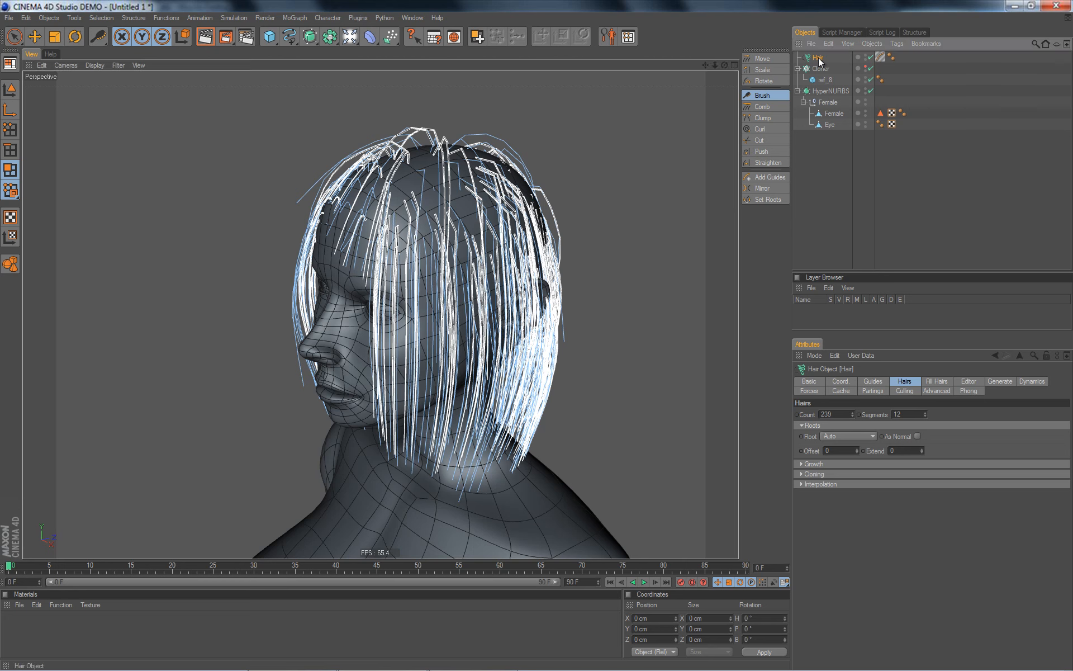
key(c)
mouse_move(566, 184)
alt+mouse_down()
mouse_move(383, 240)
mouse_move(551, 343)
mouse_move(537, 347)
mouse_move(533, 336)
alt+mouse_up()
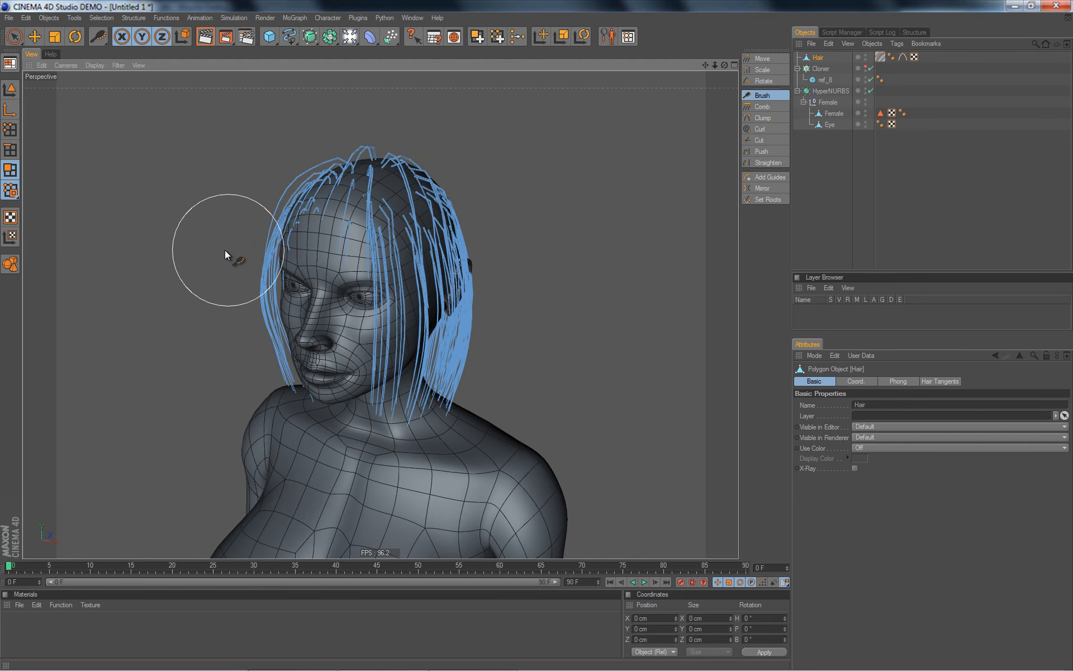
Try reshaping the polygon hair around the face with the Magnet tool, with its Surface option disabled.
key(m)
key(i)
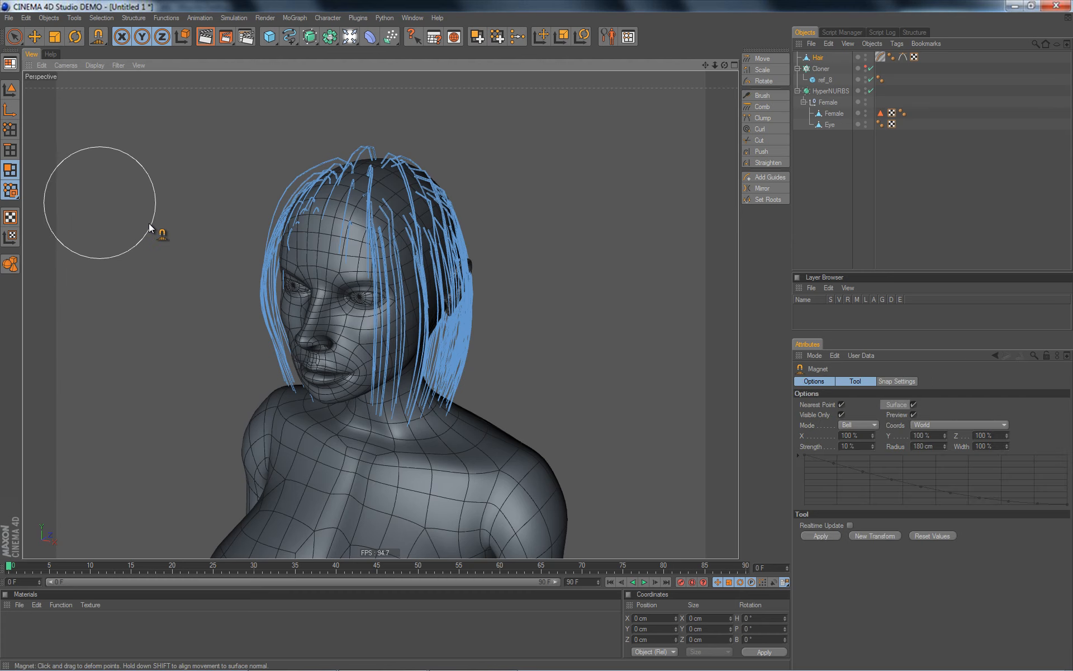
mouse_move(406, 329)
mouse_down()
mouse_move(425, 326)
mouse_move(424, 339)
mouse_move(410, 333)
mouse_up()
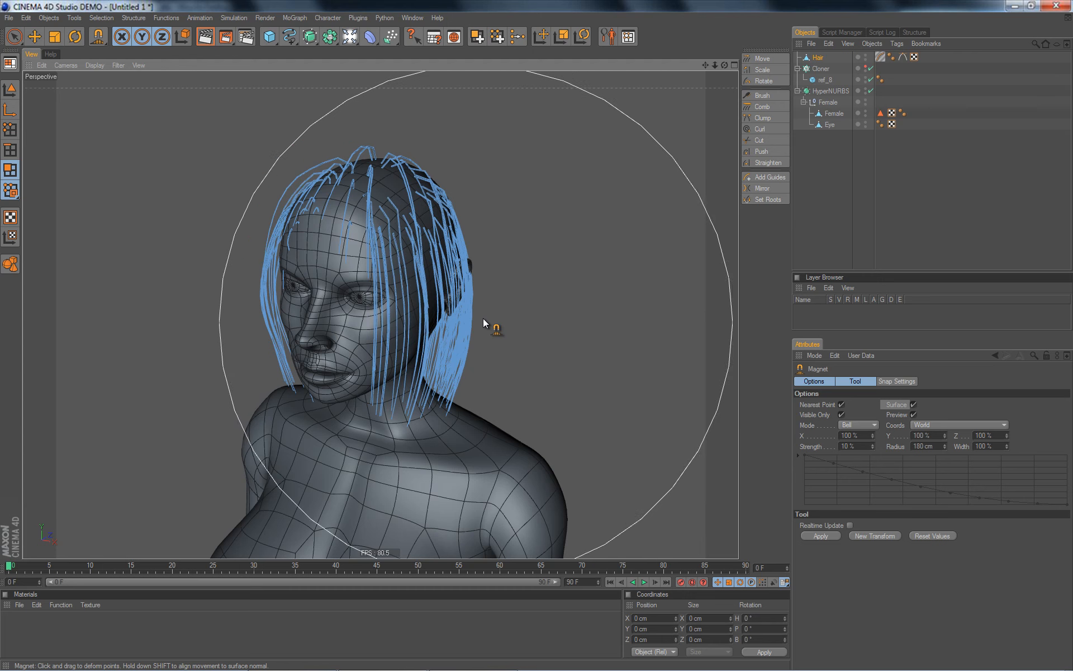
click(914, 404)
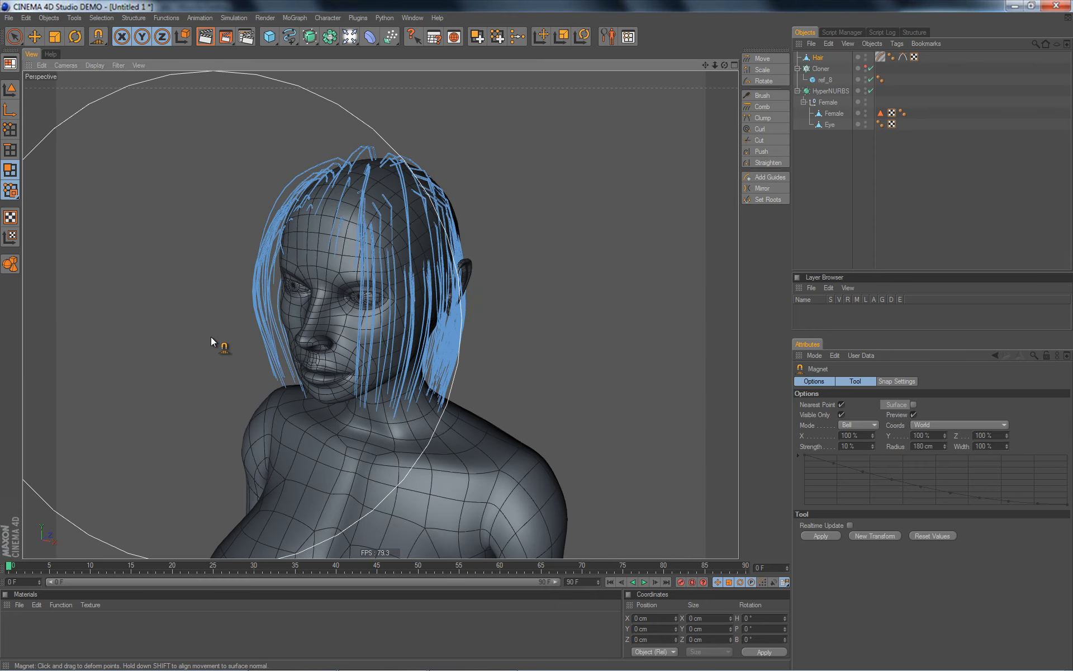
Delete the polygon Hair object from the scene.
scroll(356, 261, down, 4)
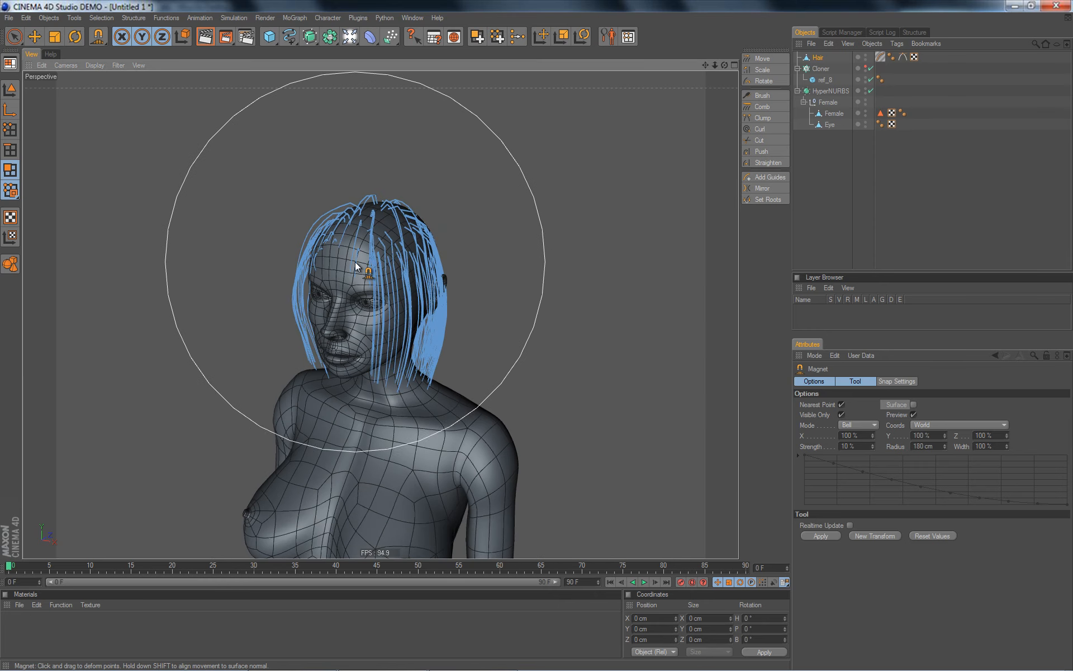
click(881, 58)
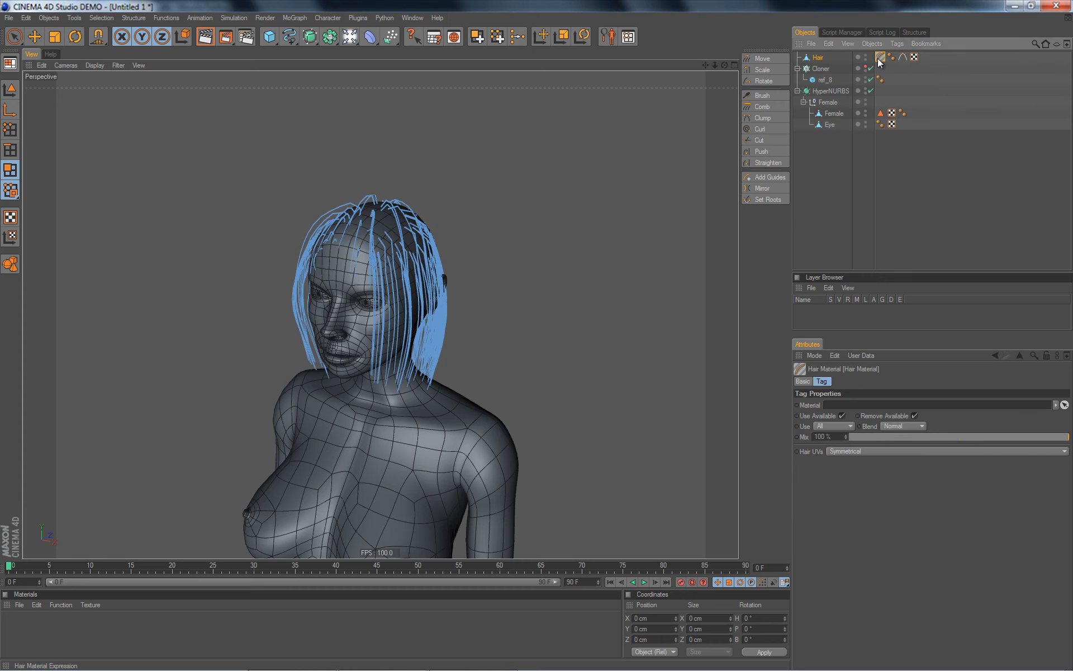
click(819, 58)
key(Delete)
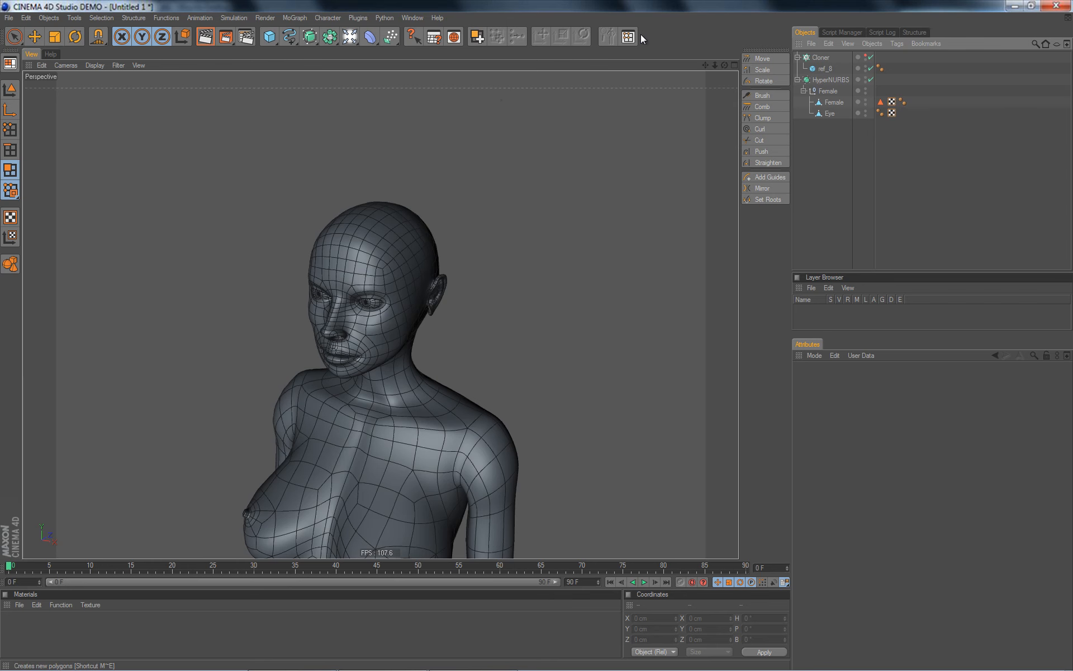
Undock the hair tools palette from the layout and close it.
right_click(760, 50)
click(780, 57)
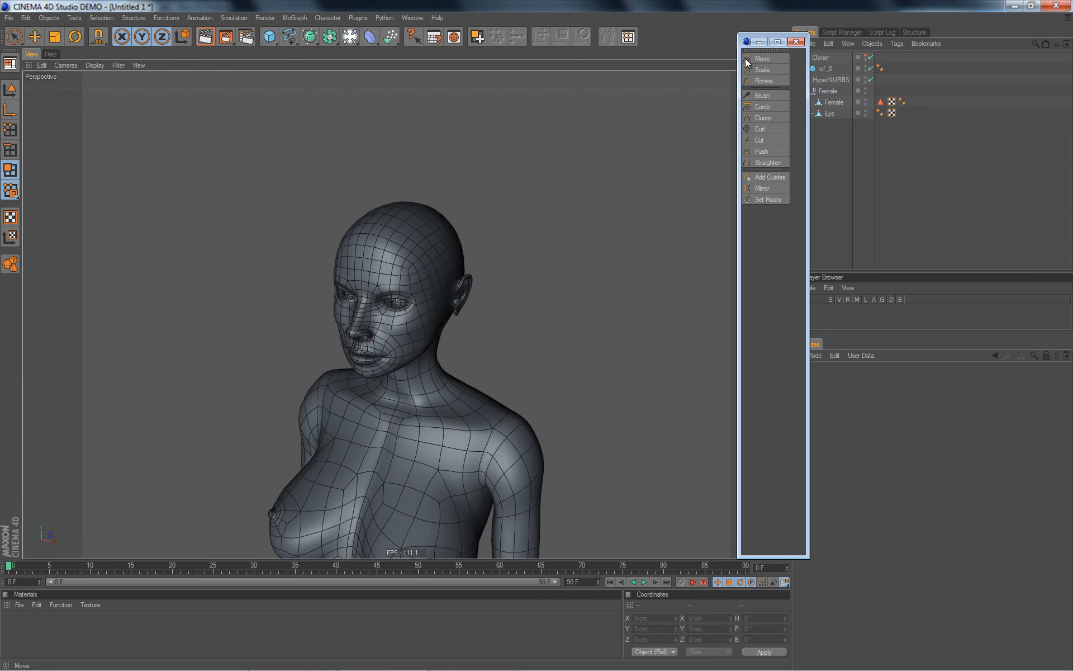
click(797, 42)
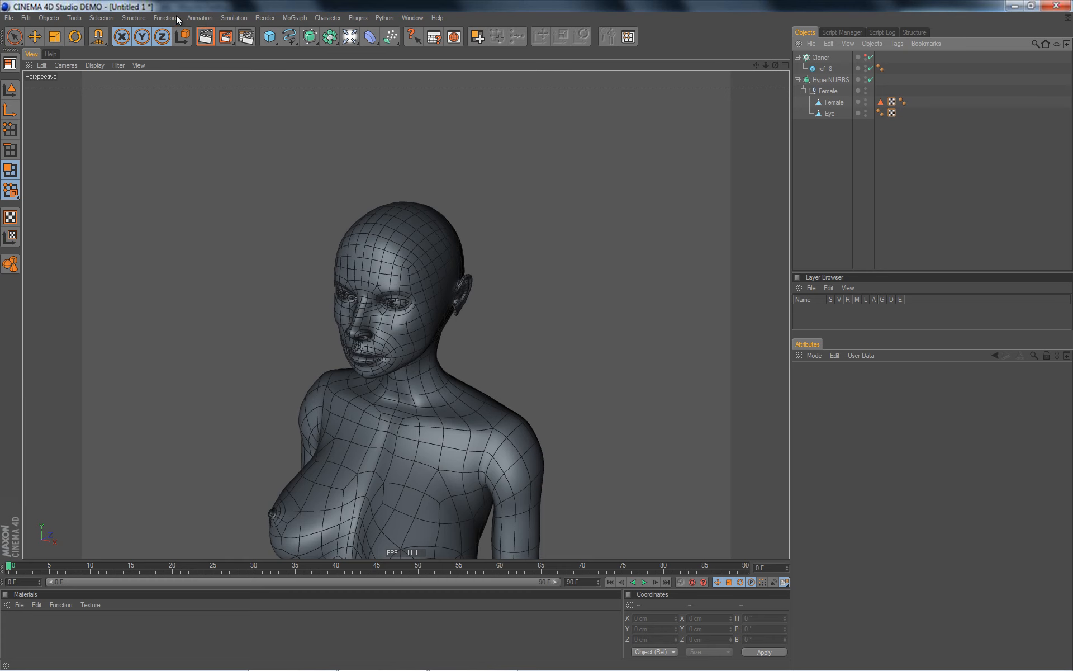
click(225, 19)
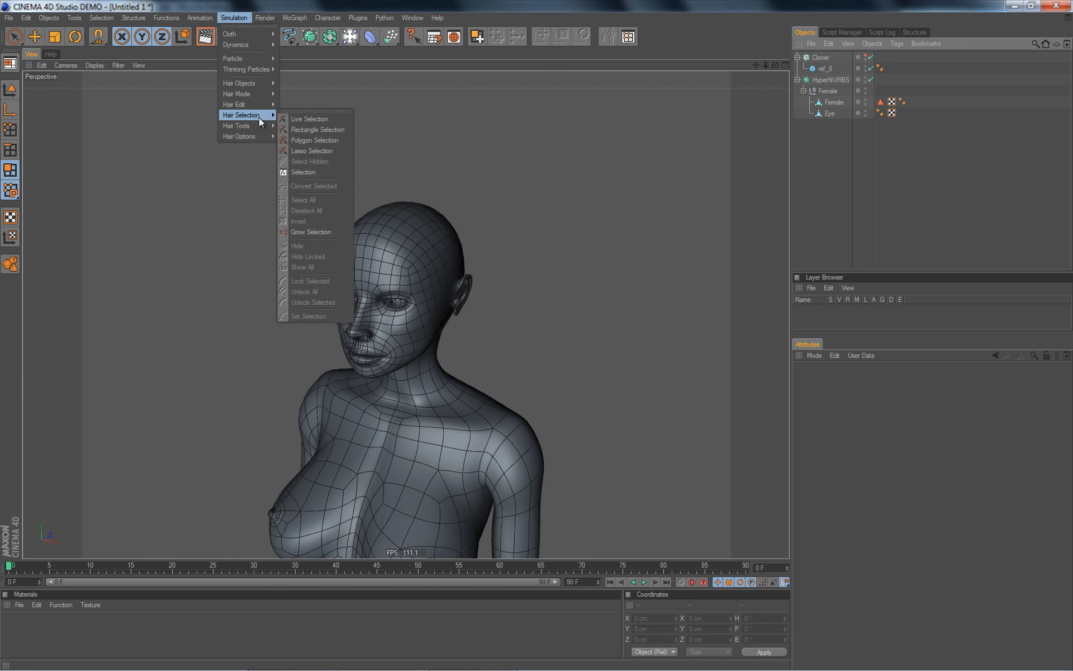
mouse_move(260, 107)
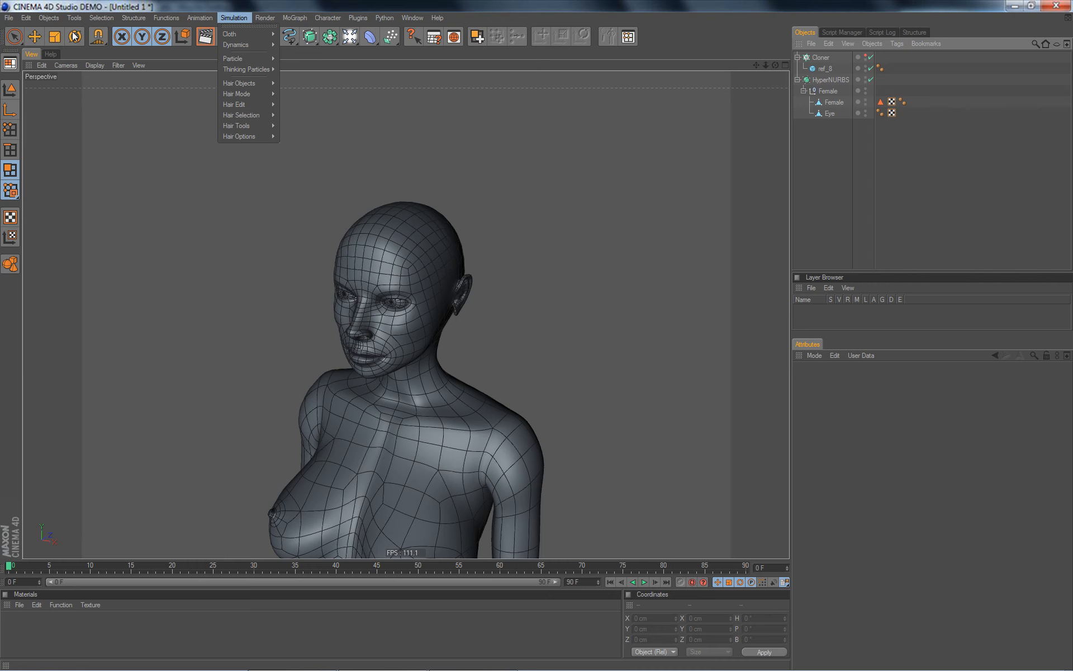
mouse_move(134, 17)
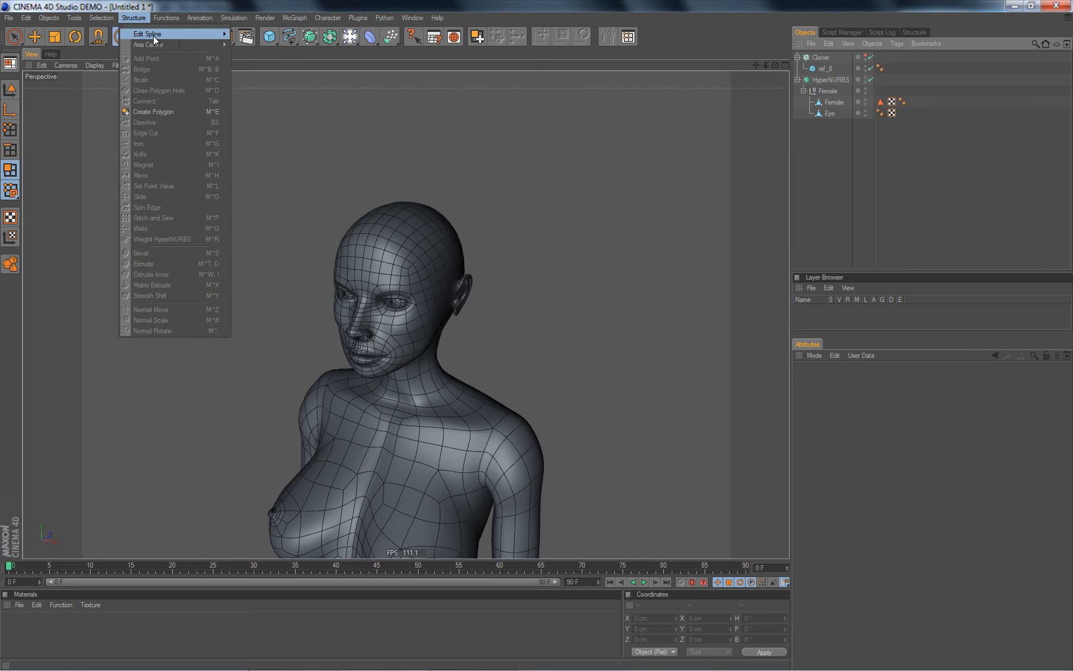
mouse_move(172, 37)
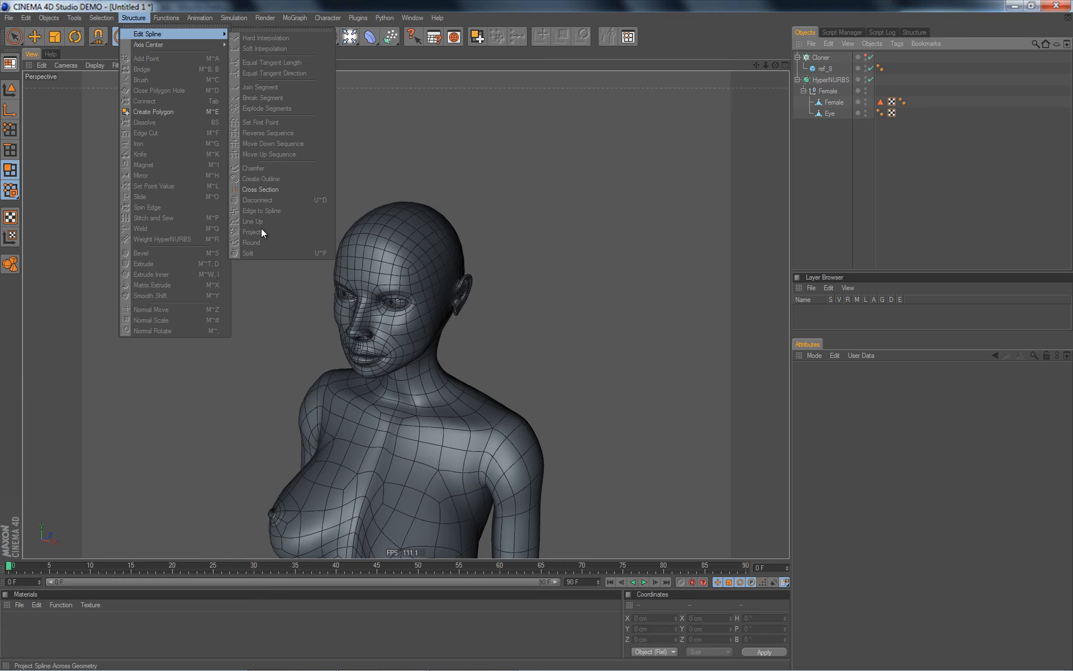
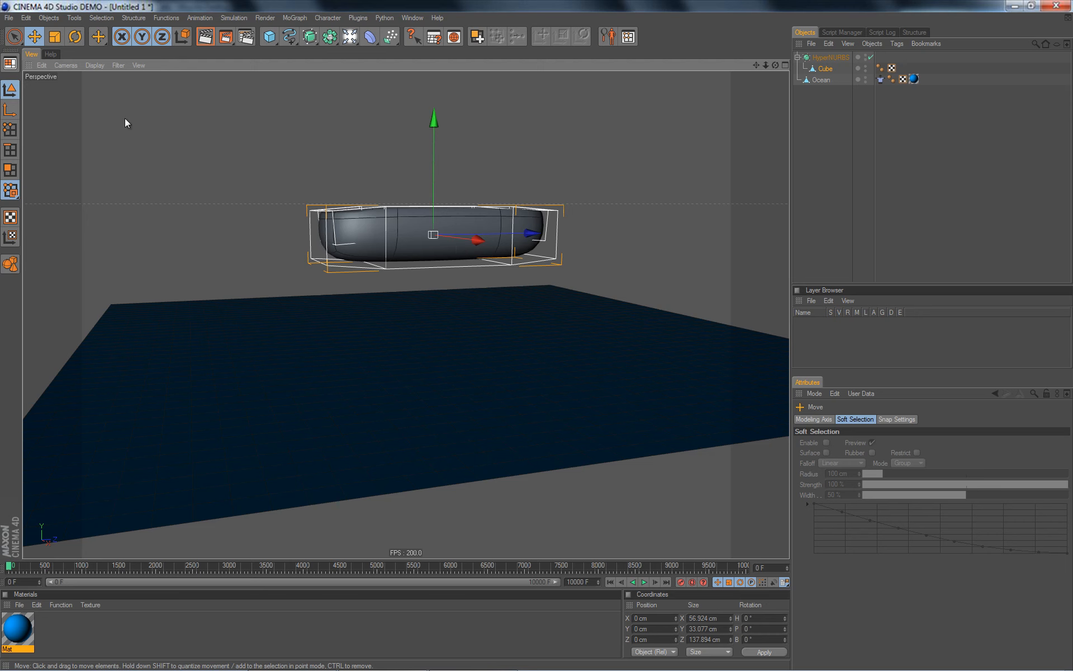
Shift the Cube's axis down to the hull's base, and lower the hull onto the ocean to Y -64.179 cm.
click(10, 109)
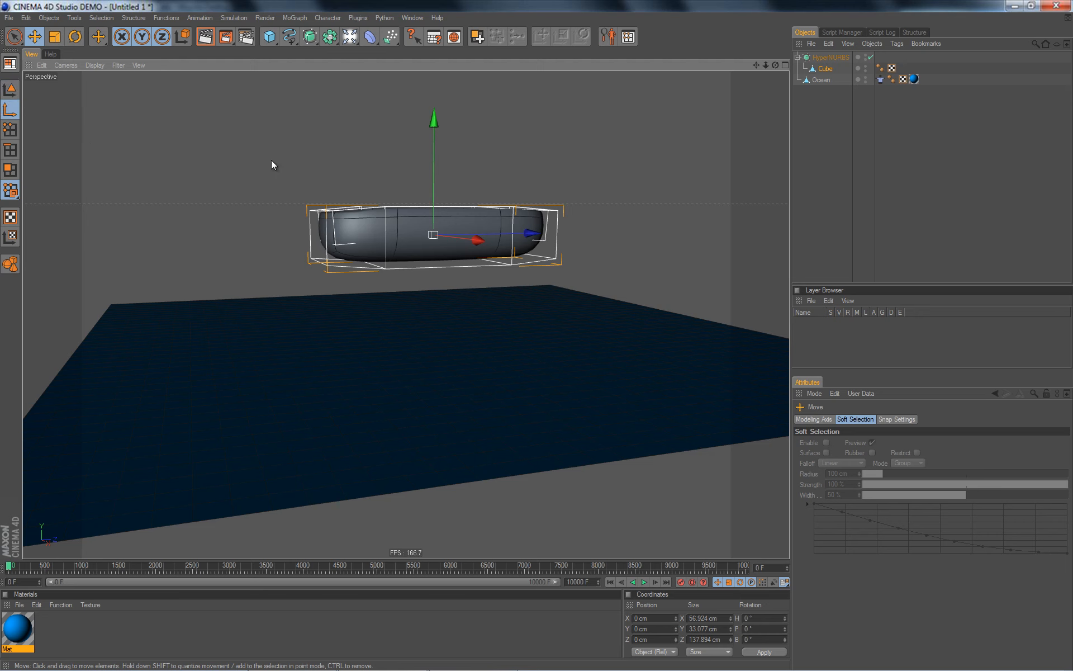
drag(438, 122, 535, 336)
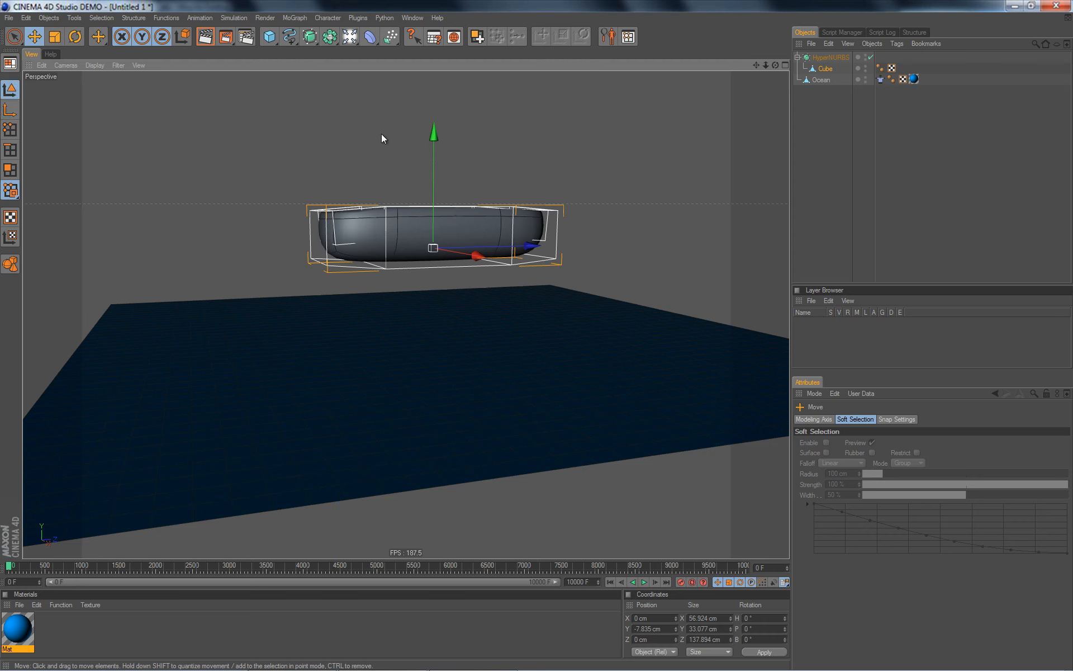
drag(434, 133, 537, 337)
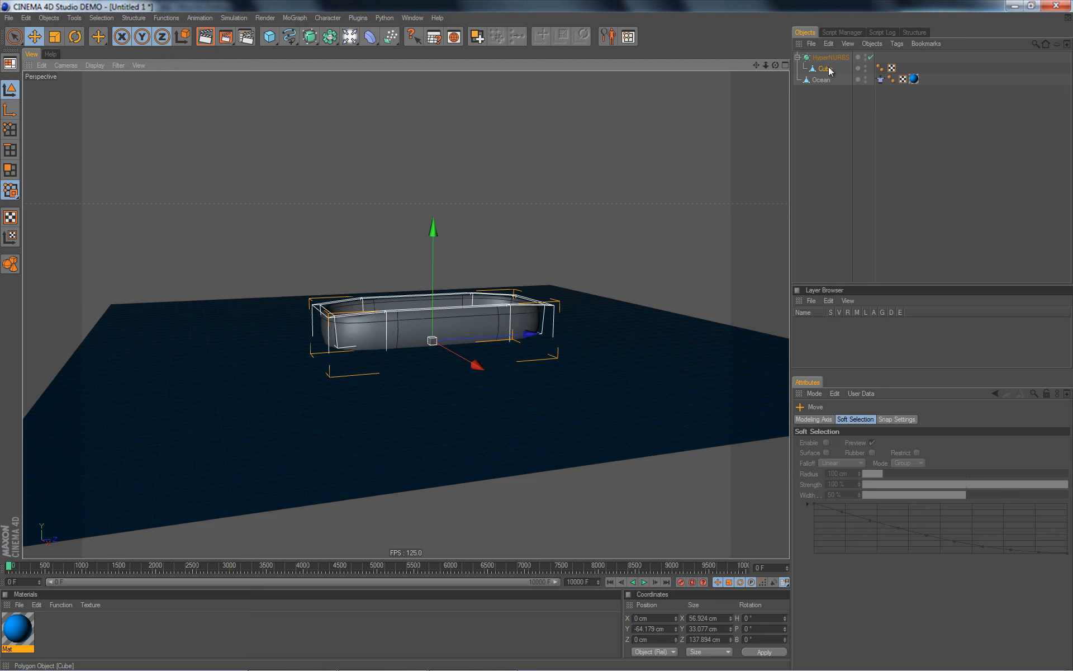
Play the ocean animation to examine how the waves move around the hull, and rewind to frame 0.
click(644, 581)
alt+drag(539, 337, 489, 311)
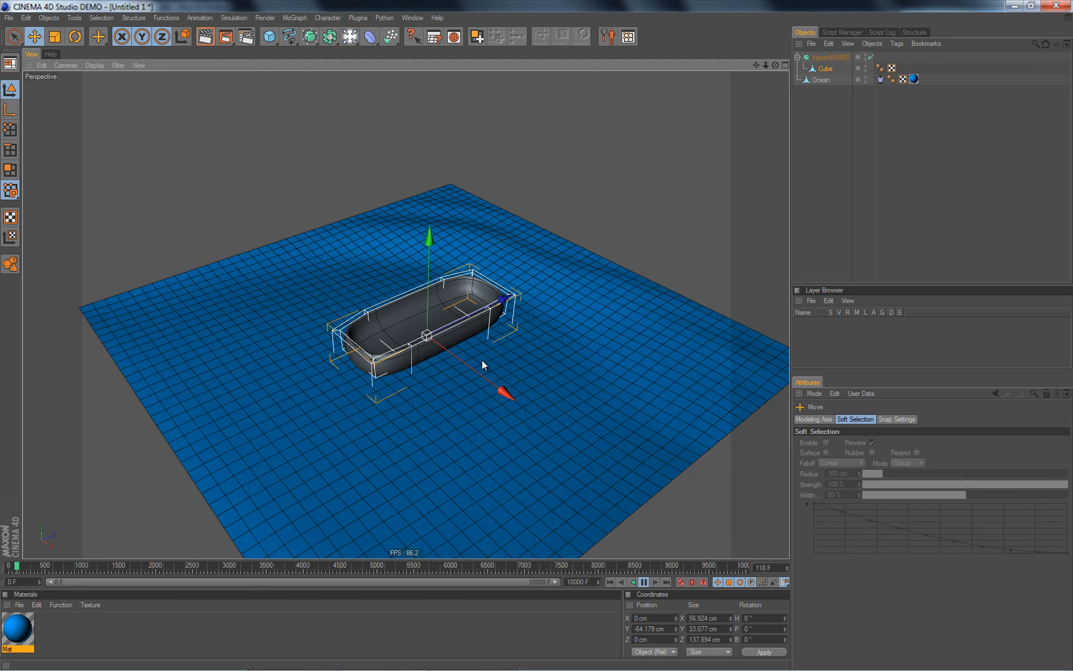
alt+drag(481, 360, 537, 334)
alt+middle_drag(537, 334, 466, 347)
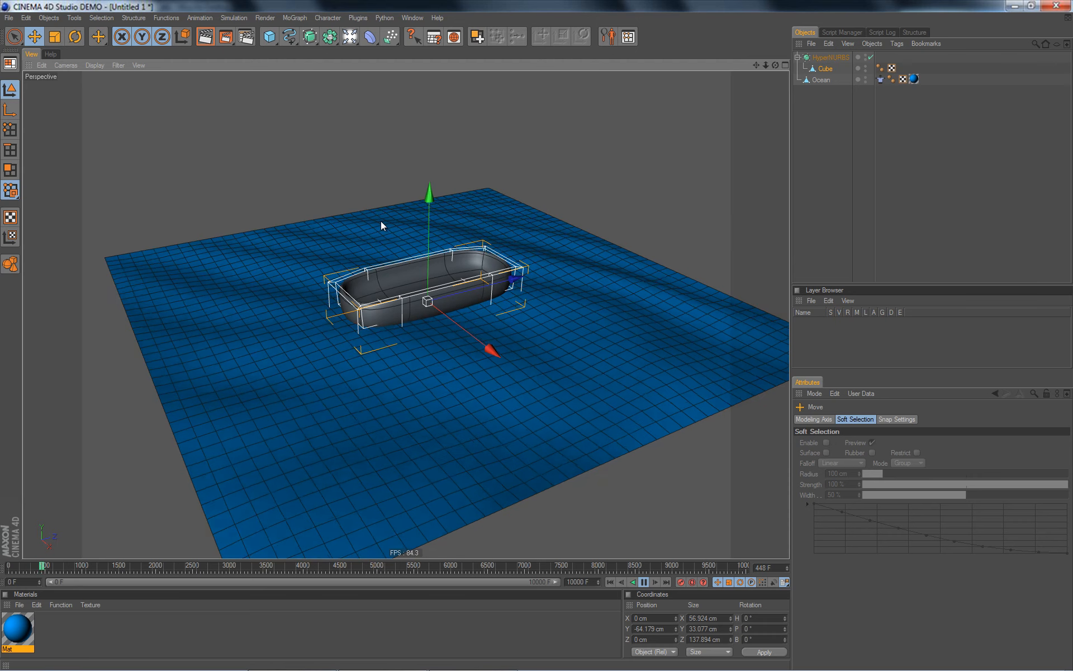
click(644, 582)
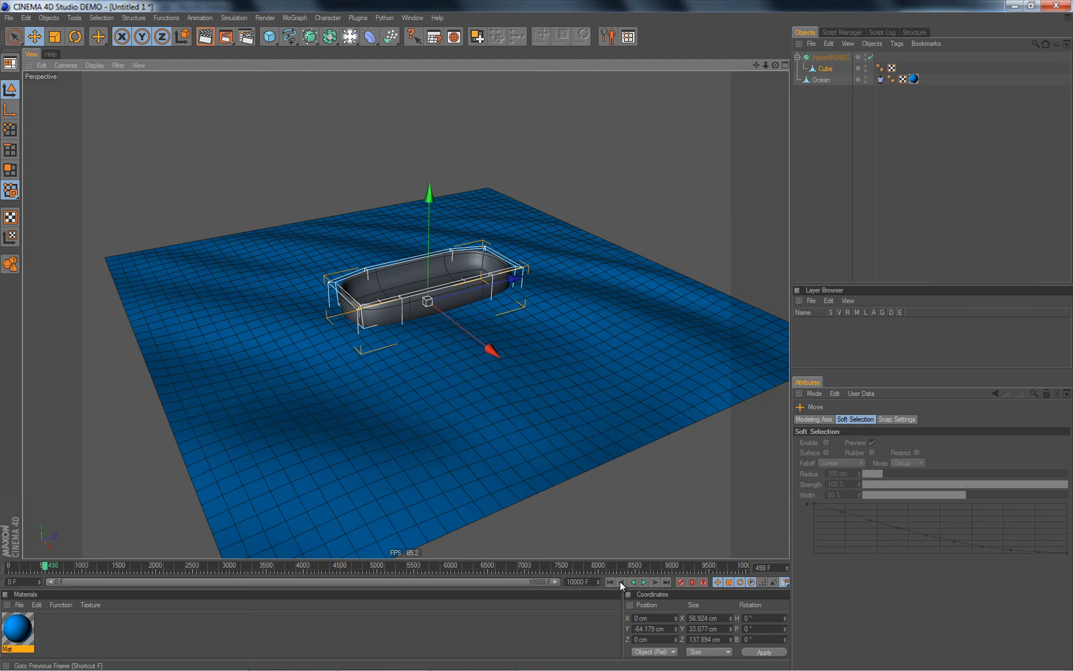
click(610, 582)
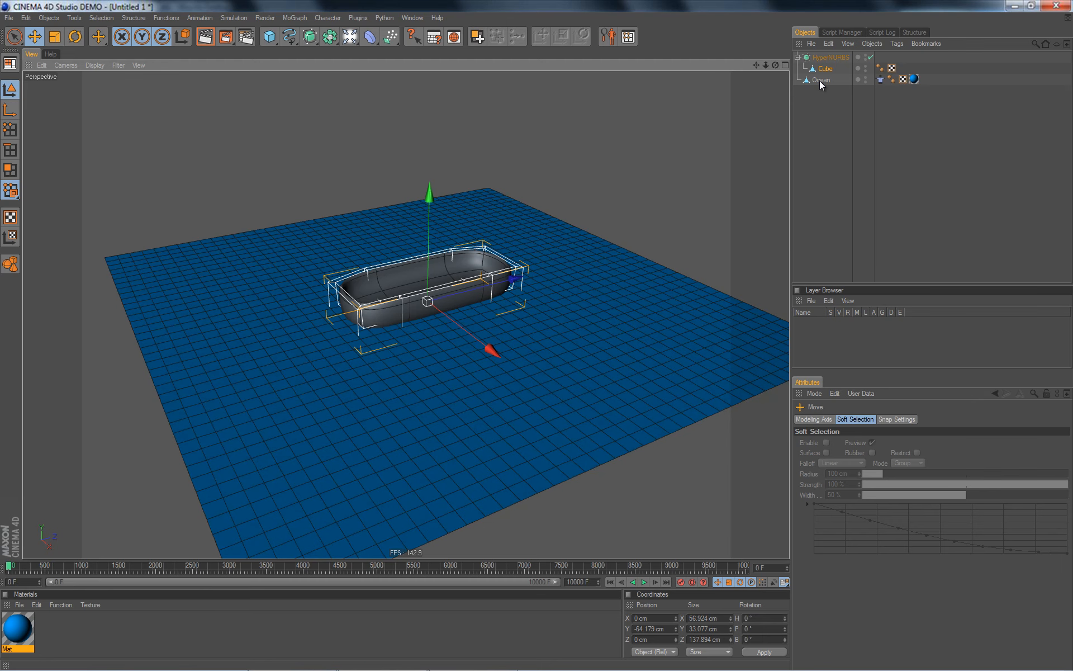
Rename the Cube object as Boat.
double_click(827, 67)
text(Boat)
key(Return)
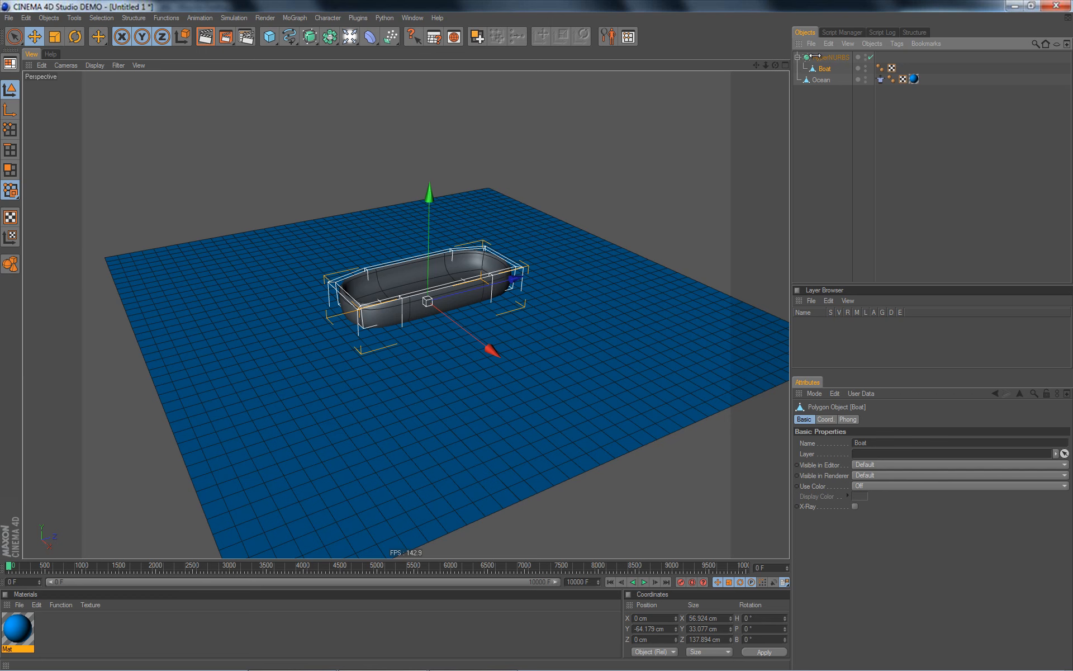
Add a Constraint character tag to the Boat and enable its Clamp constraint.
click(897, 43)
mouse_move(932, 81)
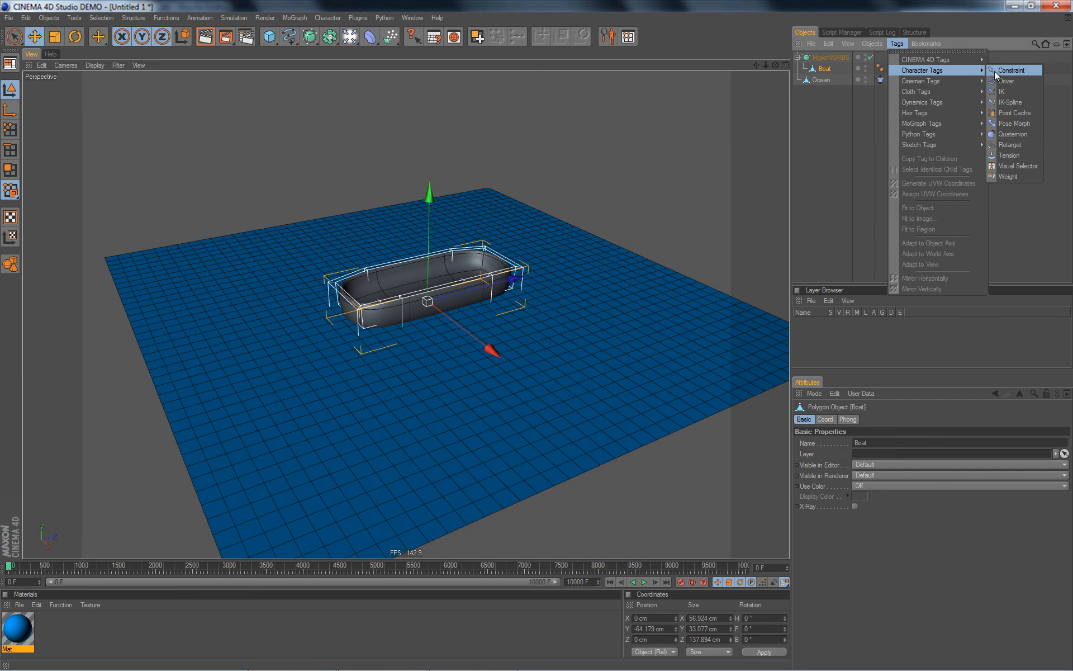
click(995, 72)
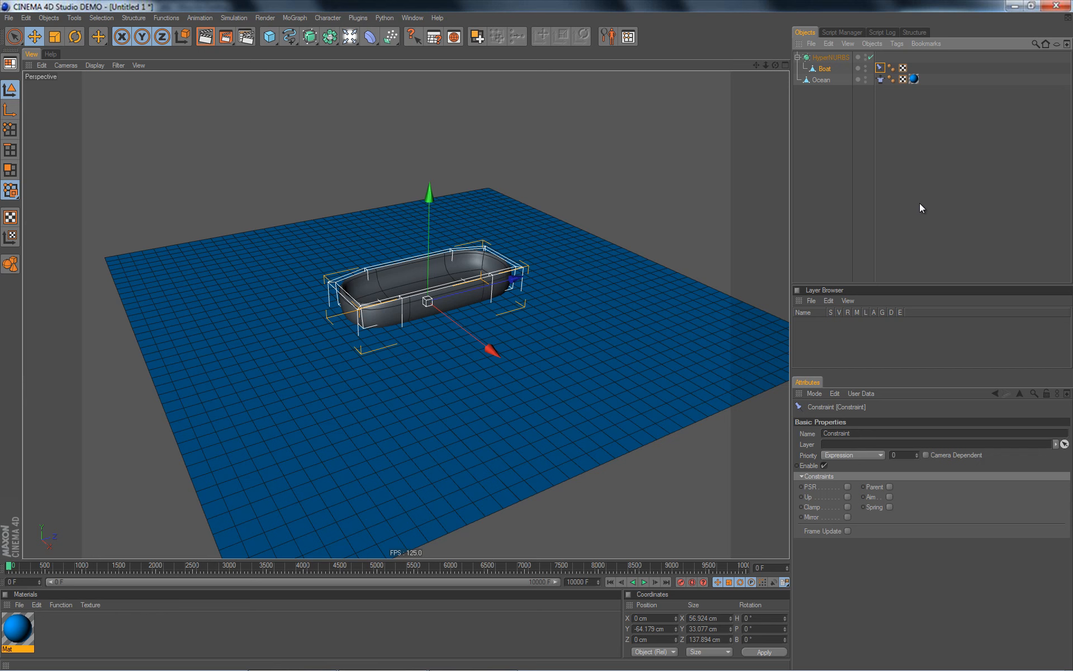
click(846, 506)
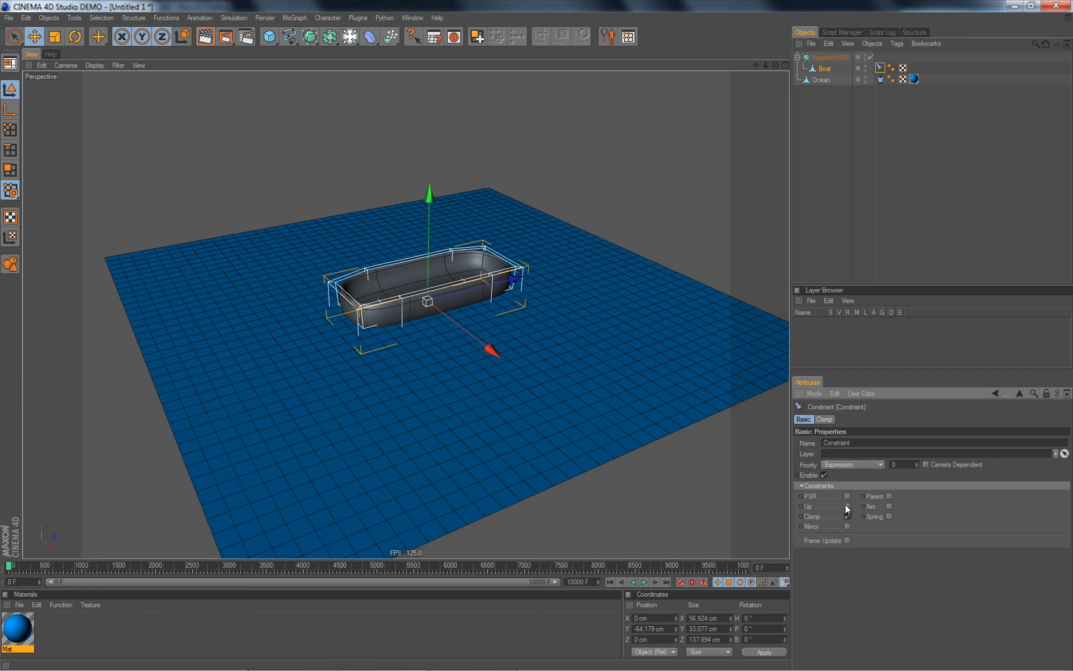
Add a clamp target to the Boat's constraint, assign Ocean as the target and clamp to its Surface.
click(827, 416)
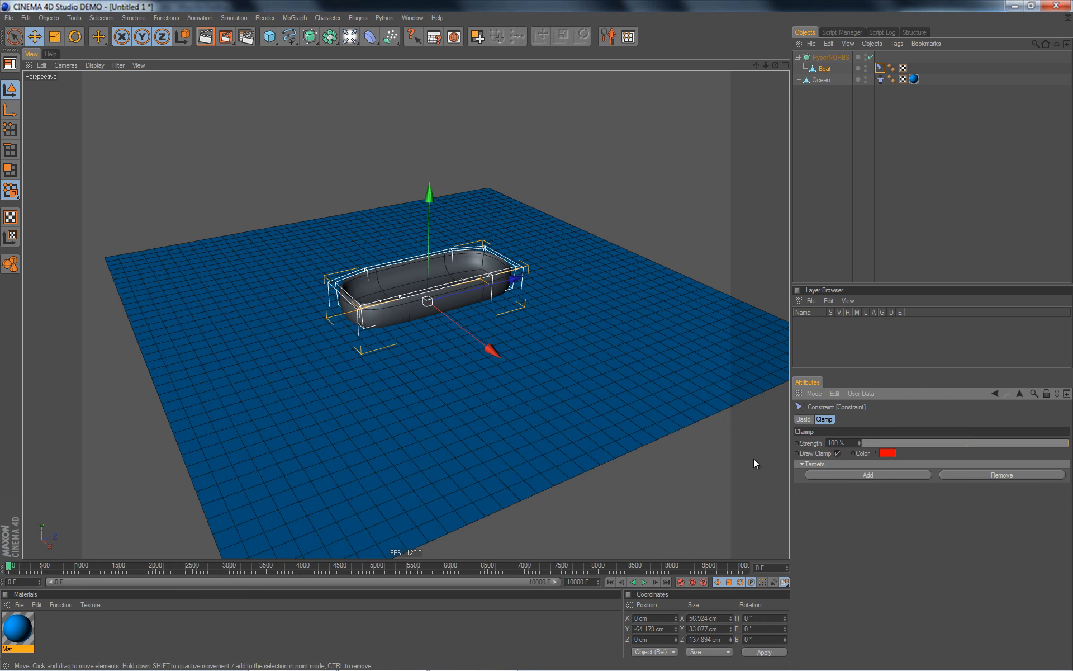
click(863, 476)
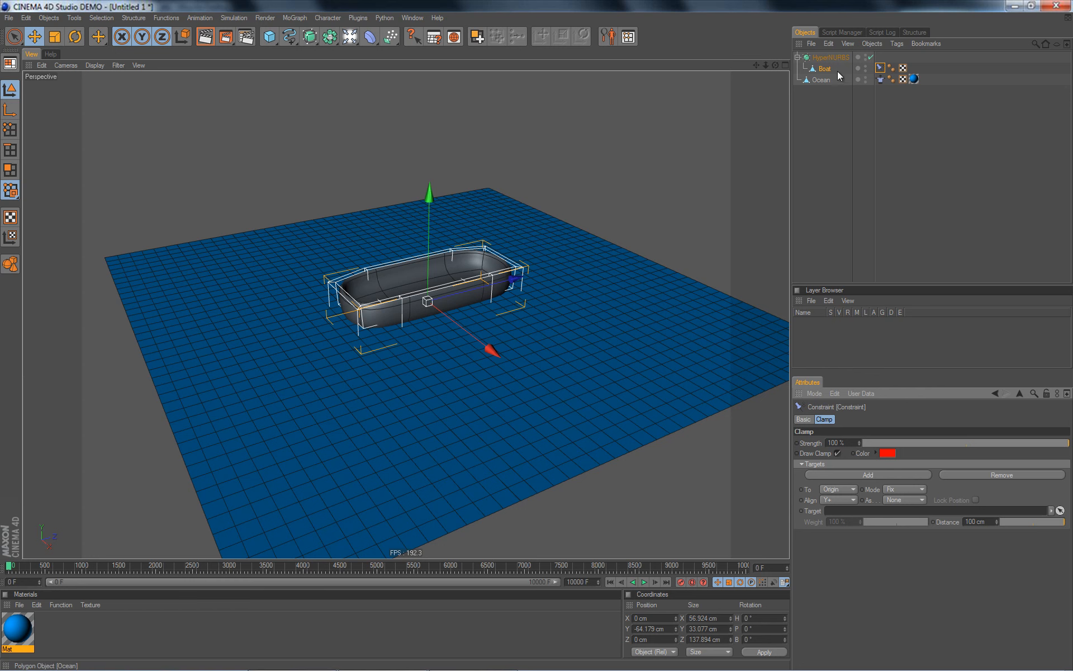
drag(829, 78, 836, 519)
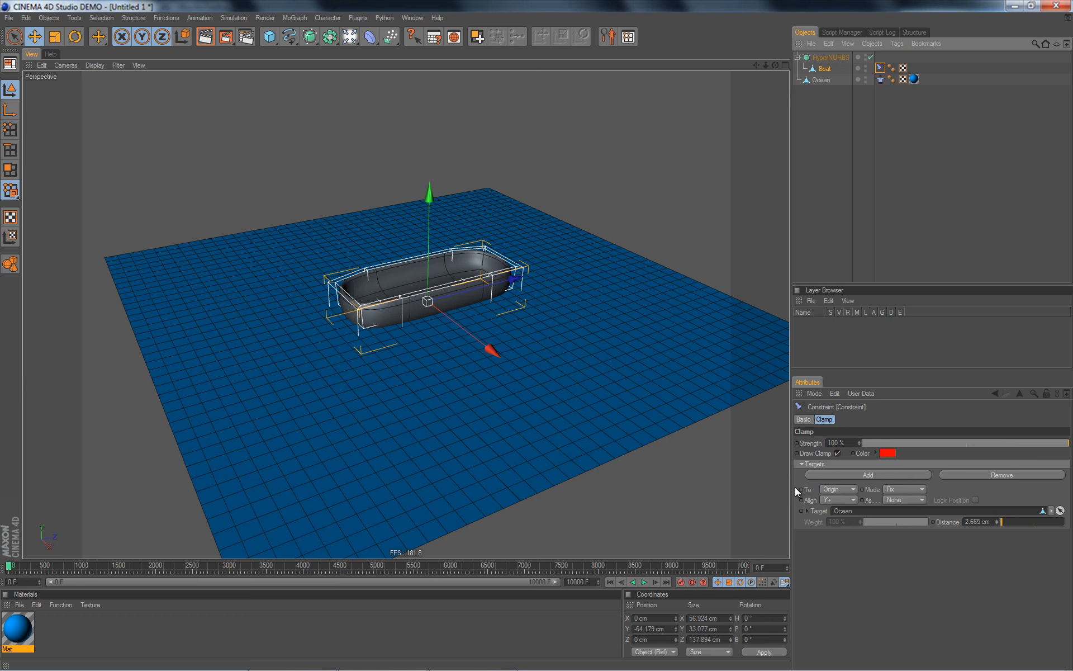
click(845, 490)
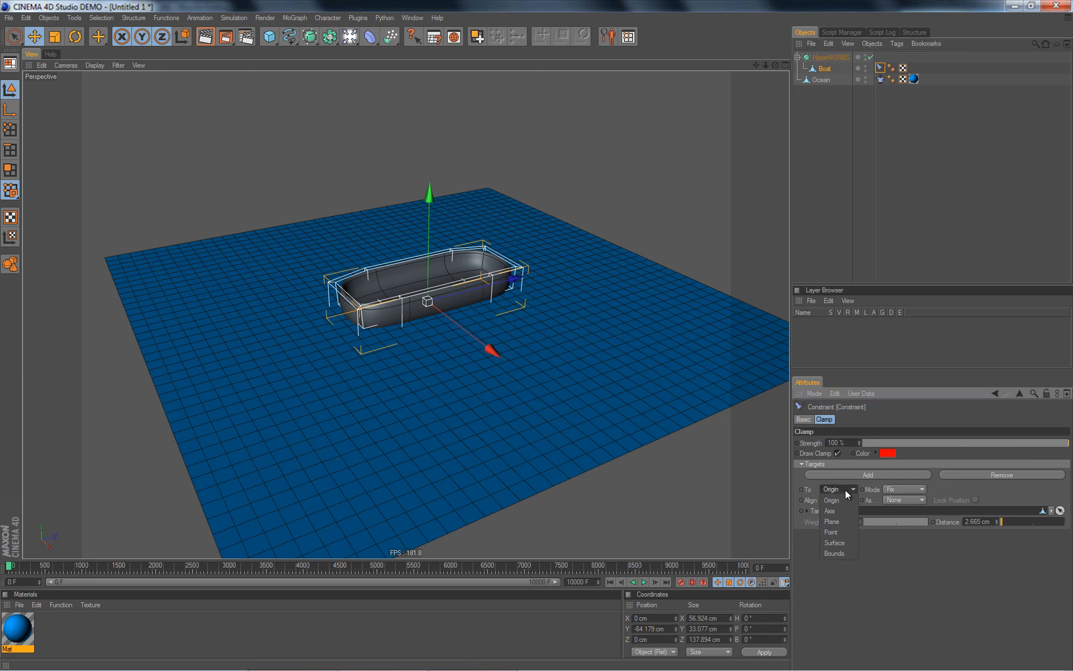
click(841, 544)
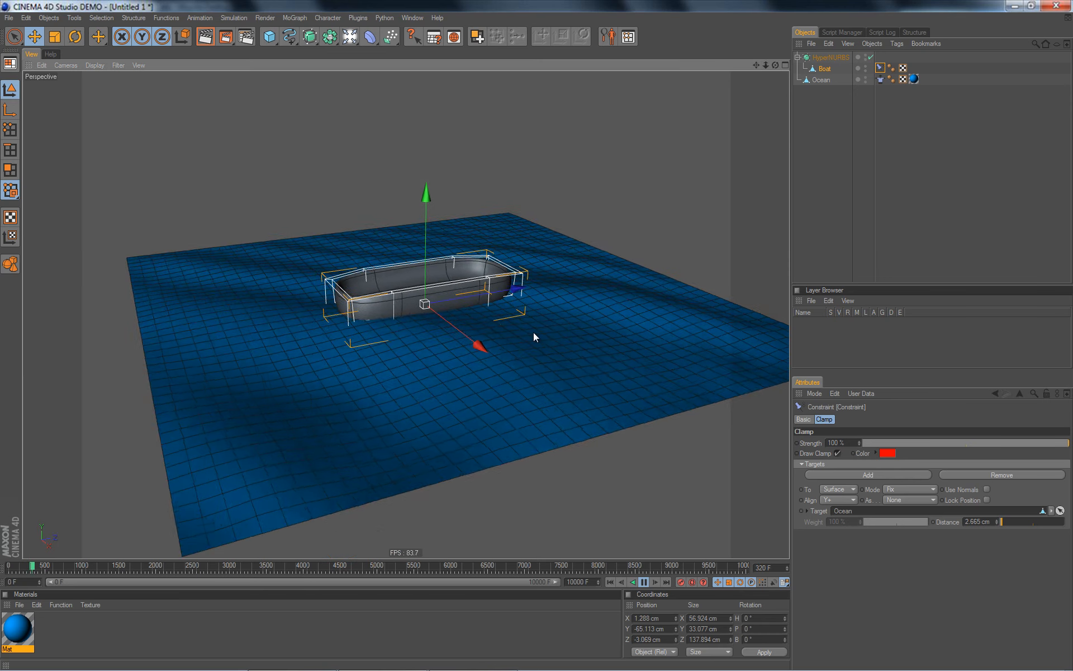
Check the clamped boat's motion on the waves from several angles during playback, and rewind to frame 0.
alt+drag(533, 332, 635, 502)
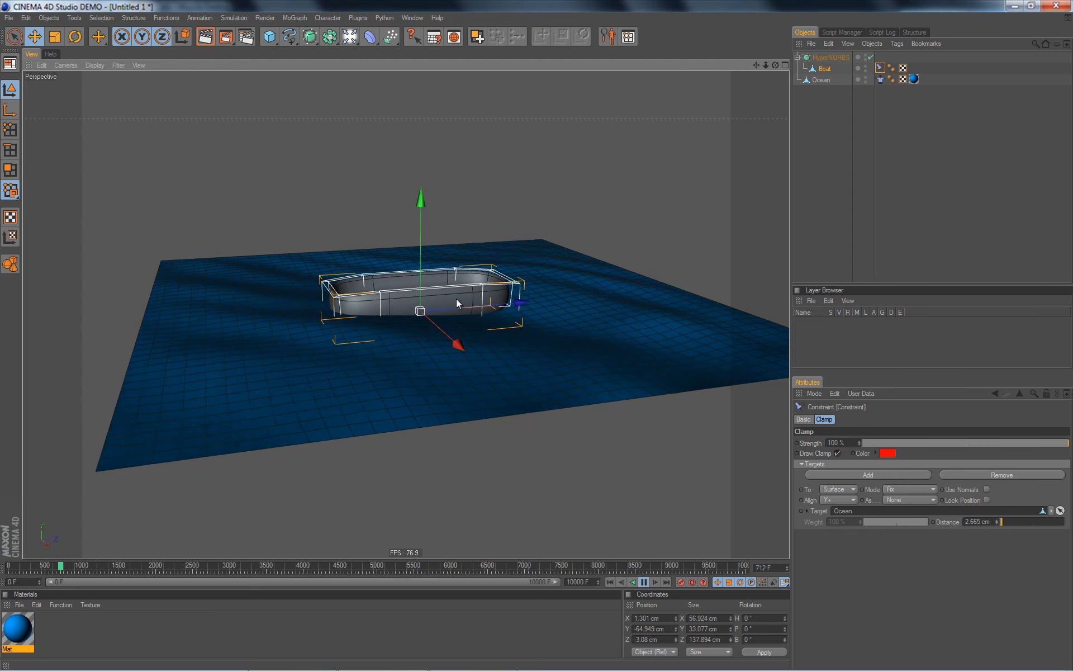
alt+drag(456, 299, 504, 348)
click(644, 582)
click(608, 581)
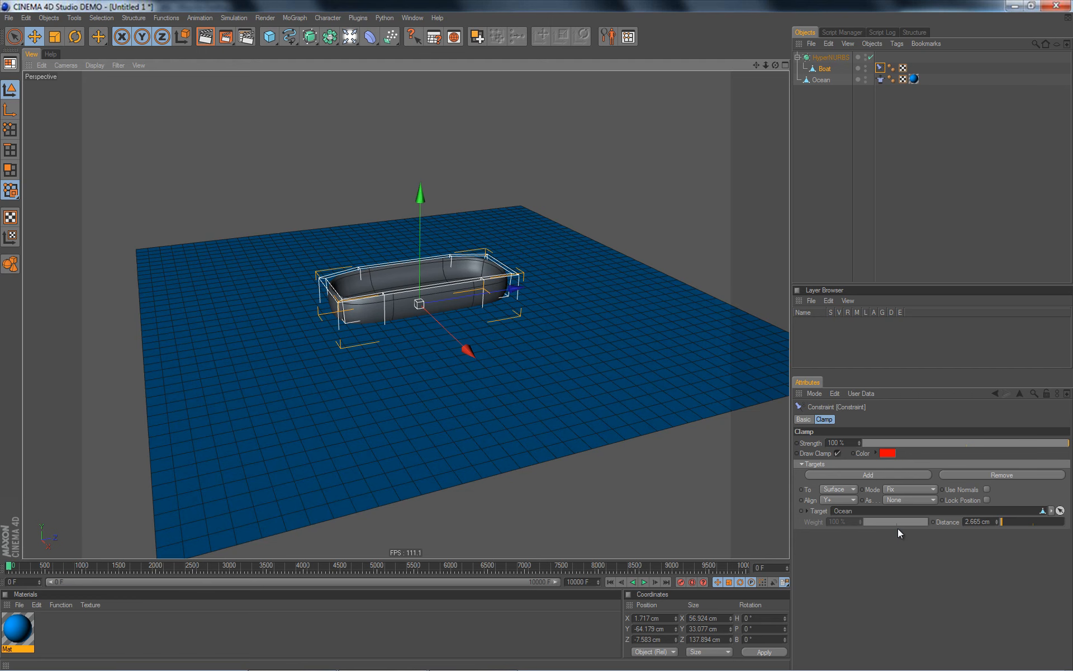
Set the clamp's As option to Normal and its Distance to 0 cm, with the animation playing.
click(921, 499)
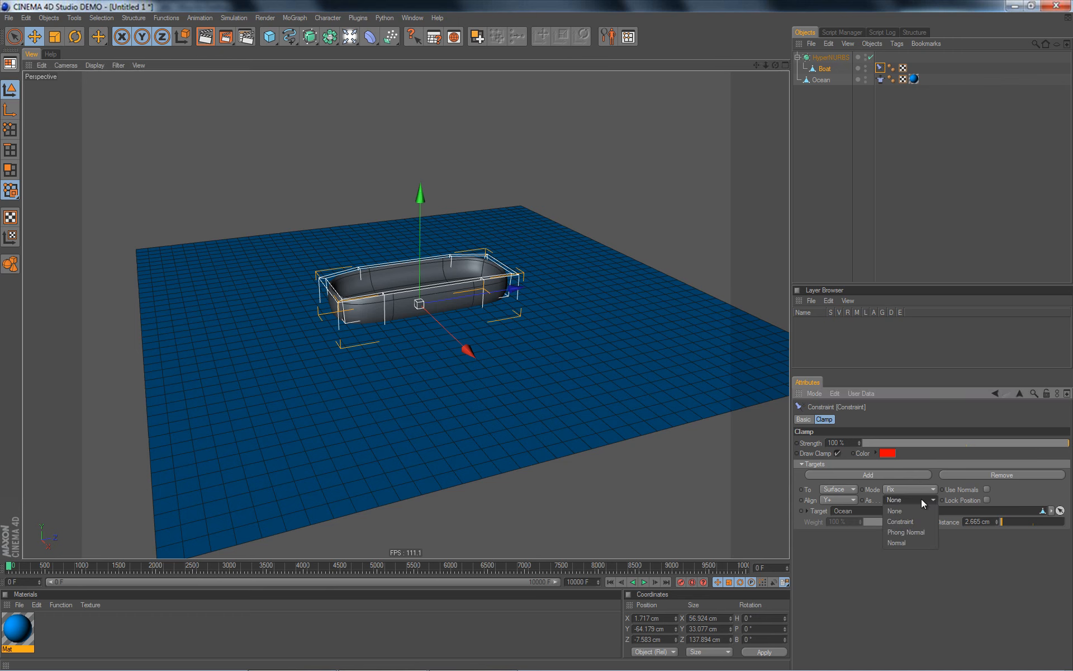
click(904, 547)
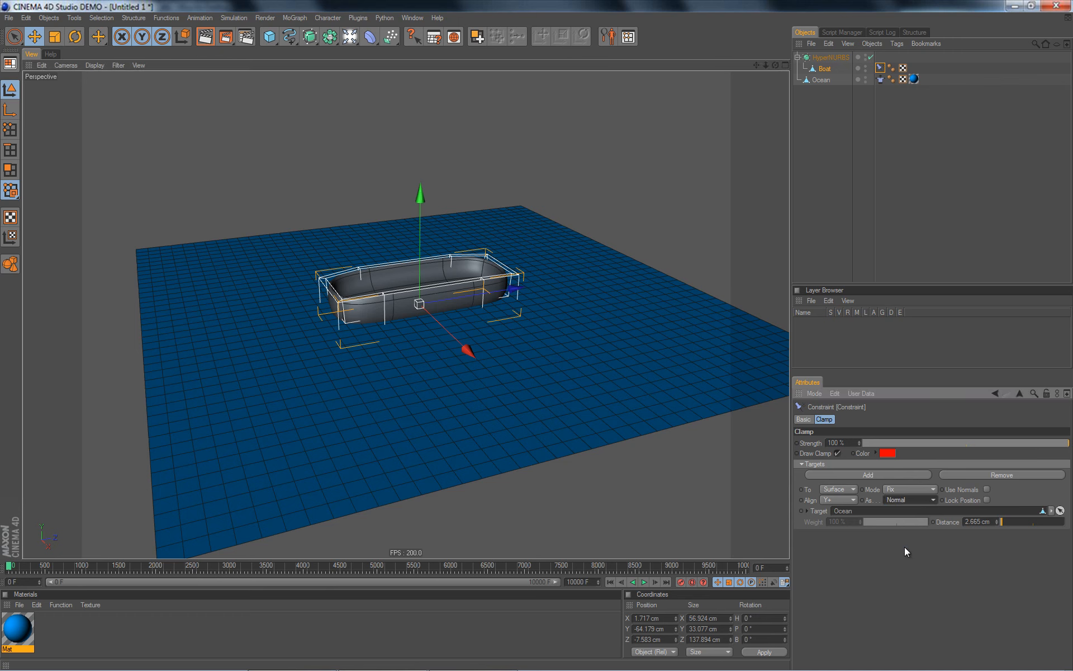
click(645, 582)
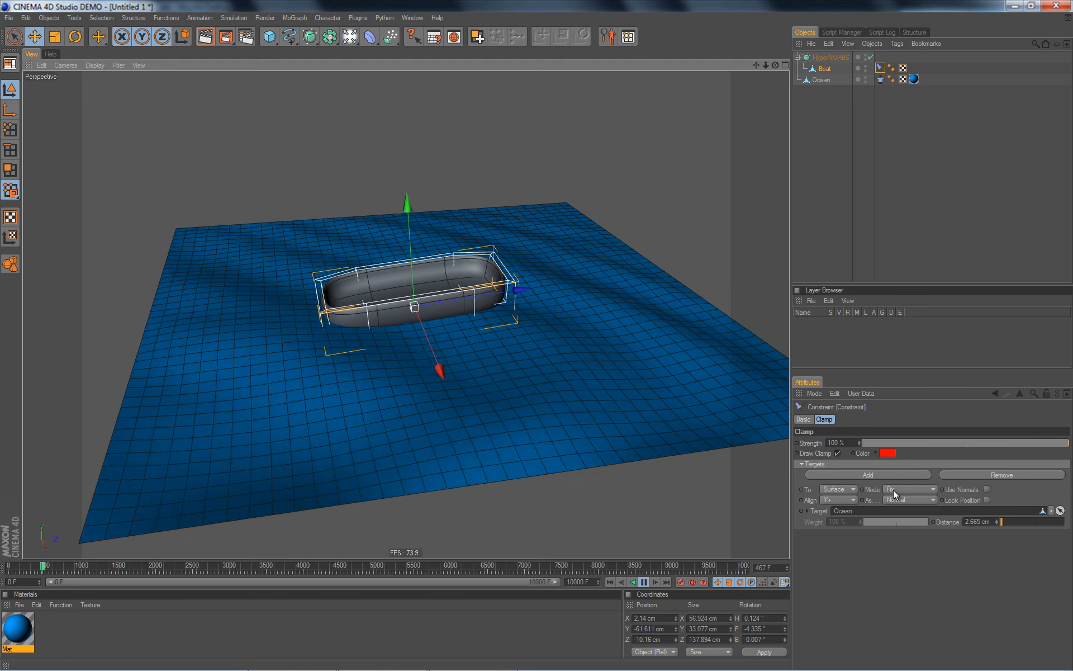
click(1004, 520)
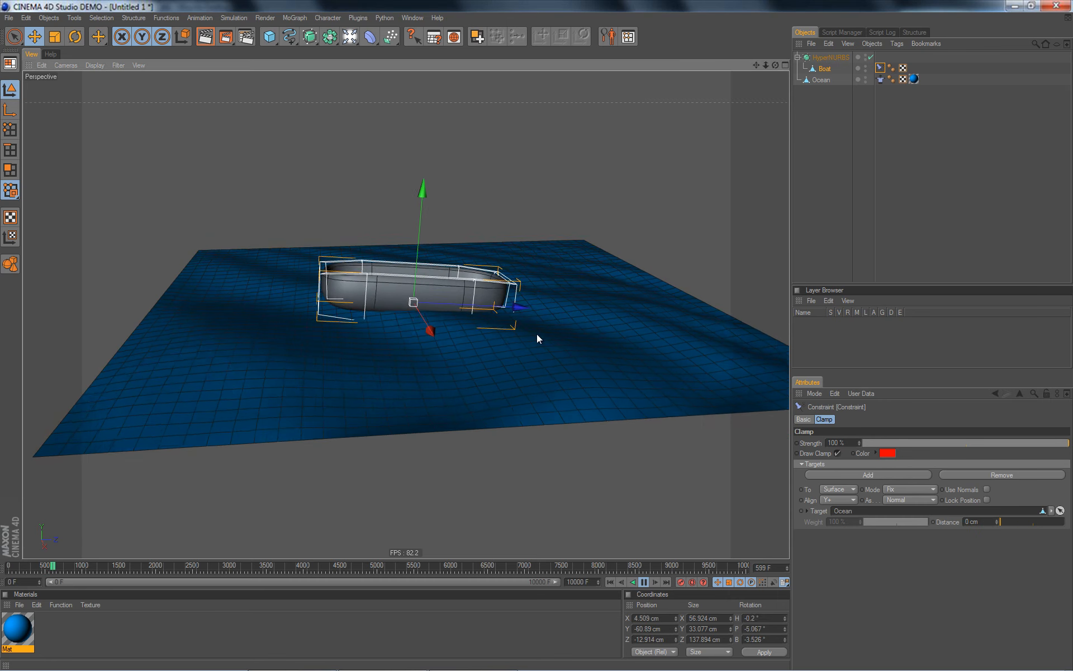
Move the boat along its X axis to about 39.5 cm during playback.
alt+drag(537, 335, 539, 342)
scroll(397, 280, down, 1)
alt+drag(371, 309, 535, 337)
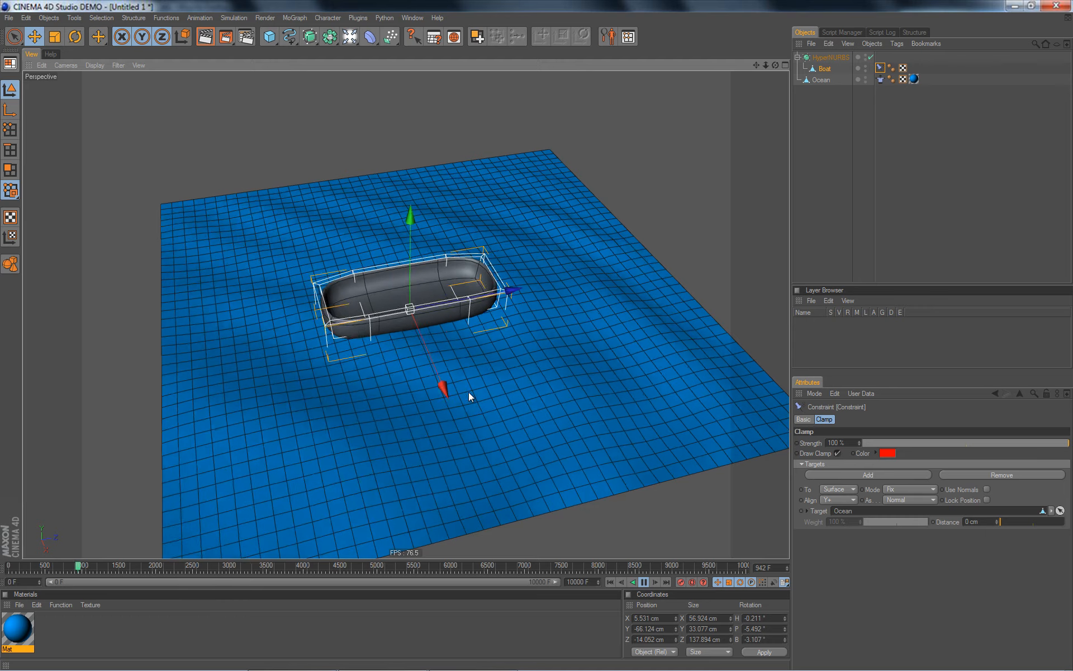
drag(444, 389, 537, 333)
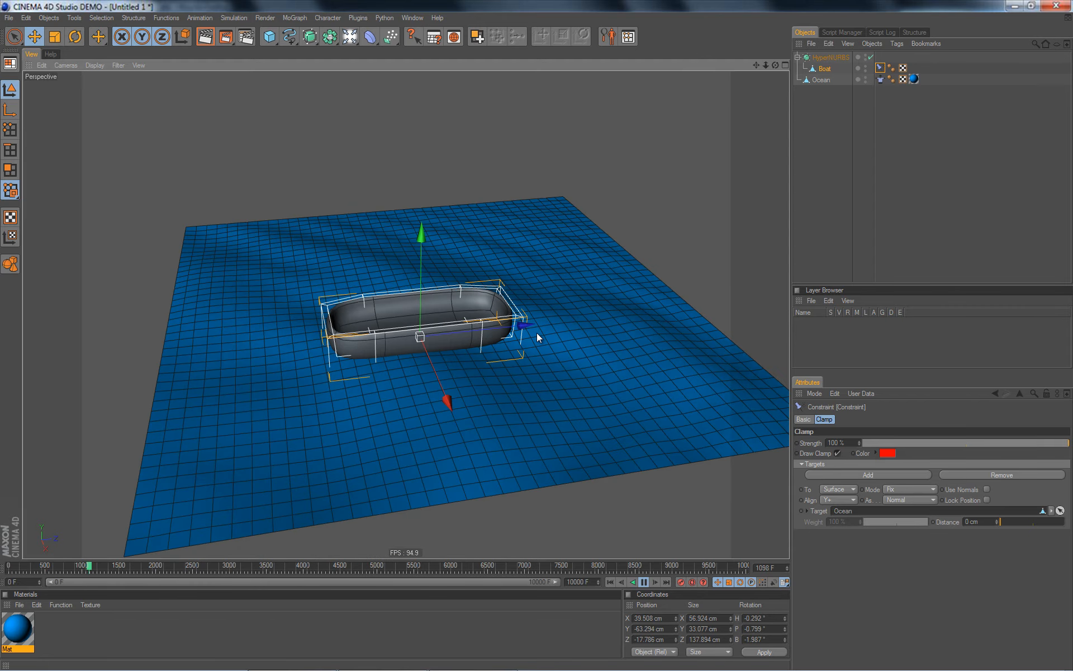
Rotate the boat's heading to about 17.7° on the moving ocean, and stop the playback.
key(r)
mouse_move(398, 332)
mouse_down()
mouse_move(450, 337)
mouse_move(417, 330)
mouse_up()
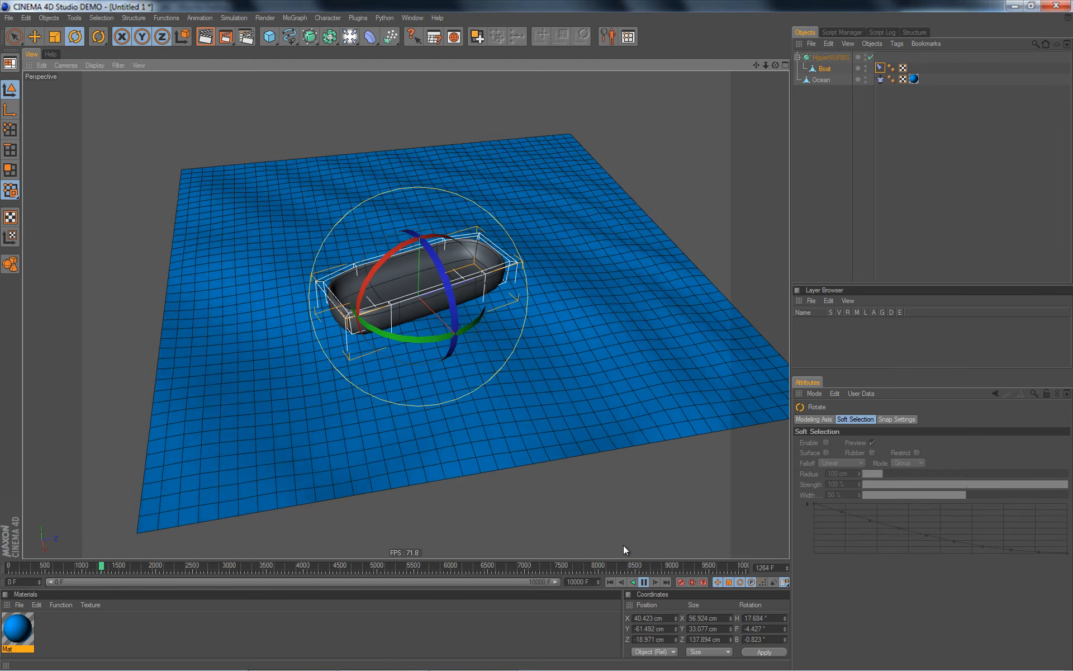
click(644, 582)
click(880, 68)
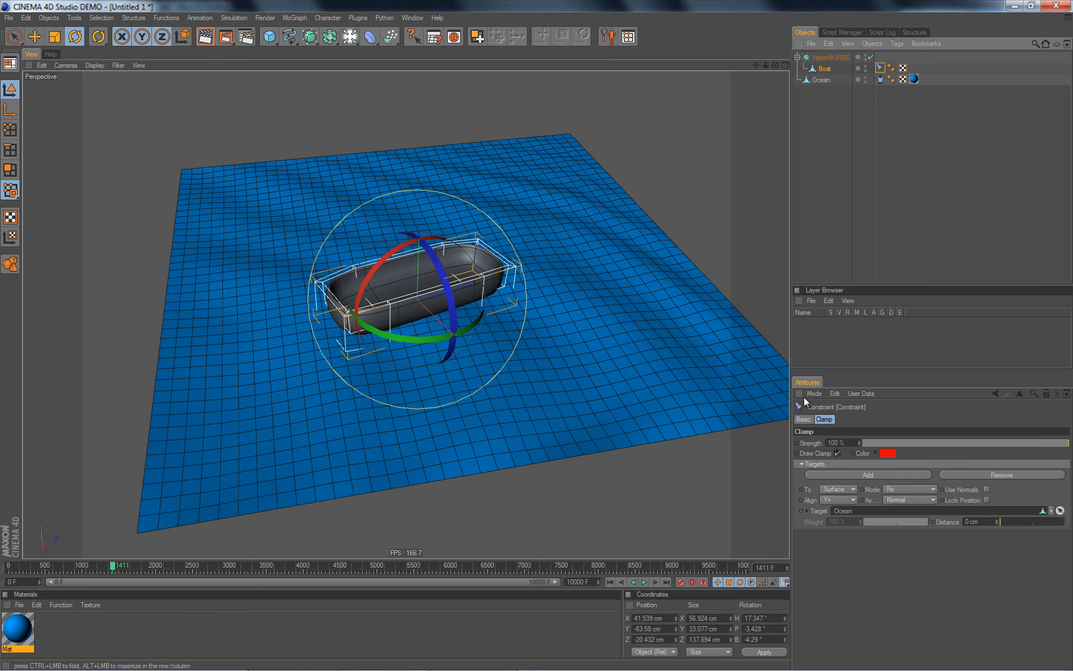
click(805, 419)
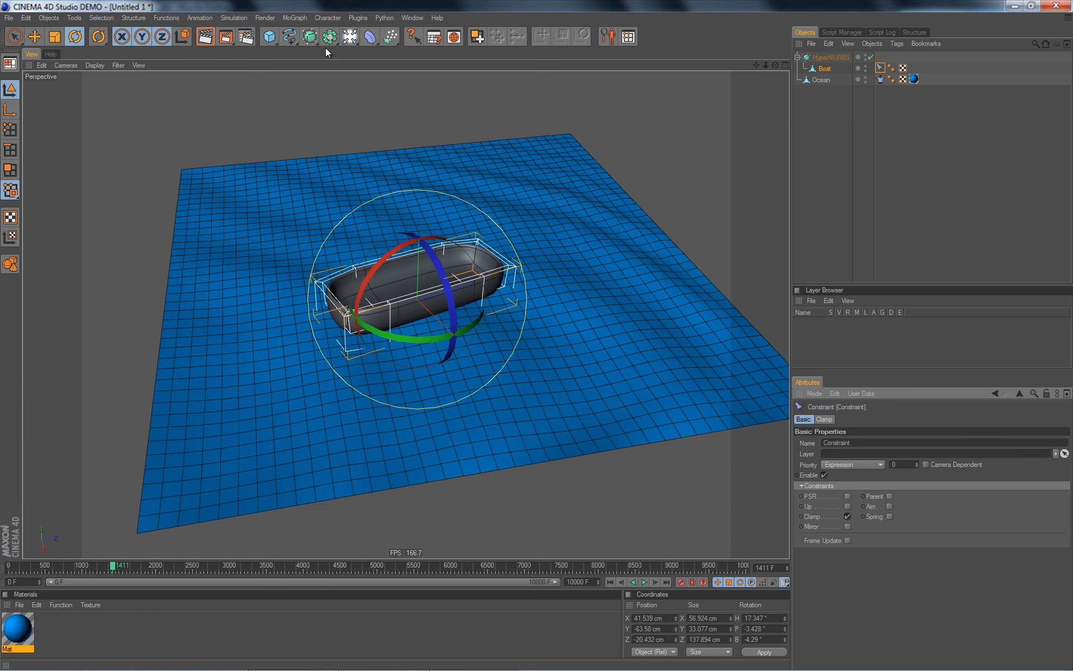
click(308, 37)
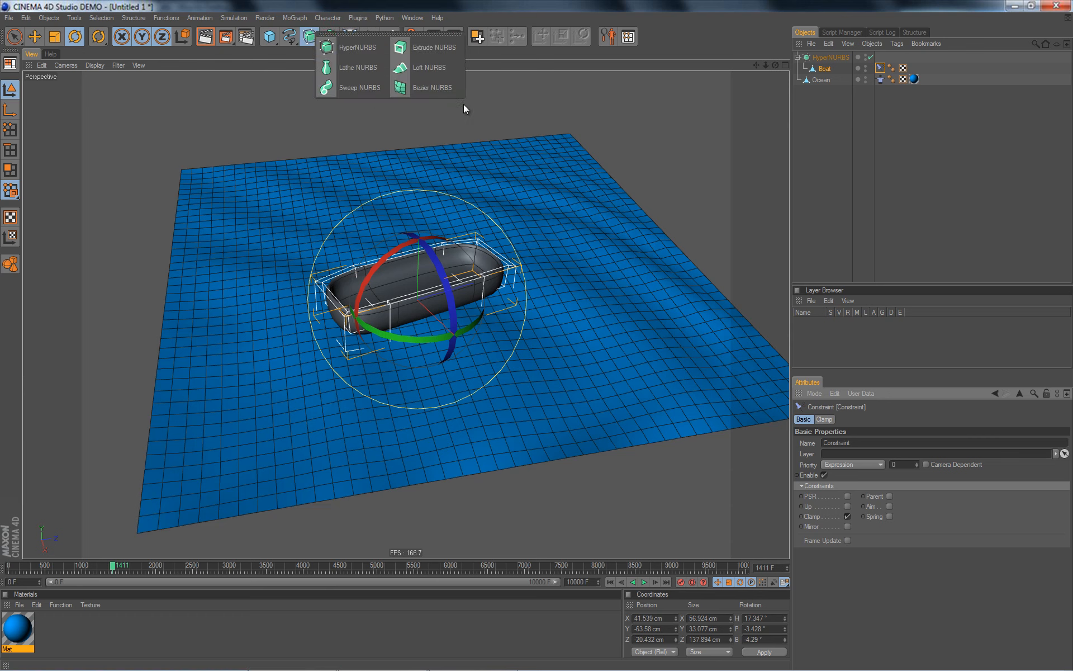
click(535, 70)
Create a null object and name it Parent.
key(v)
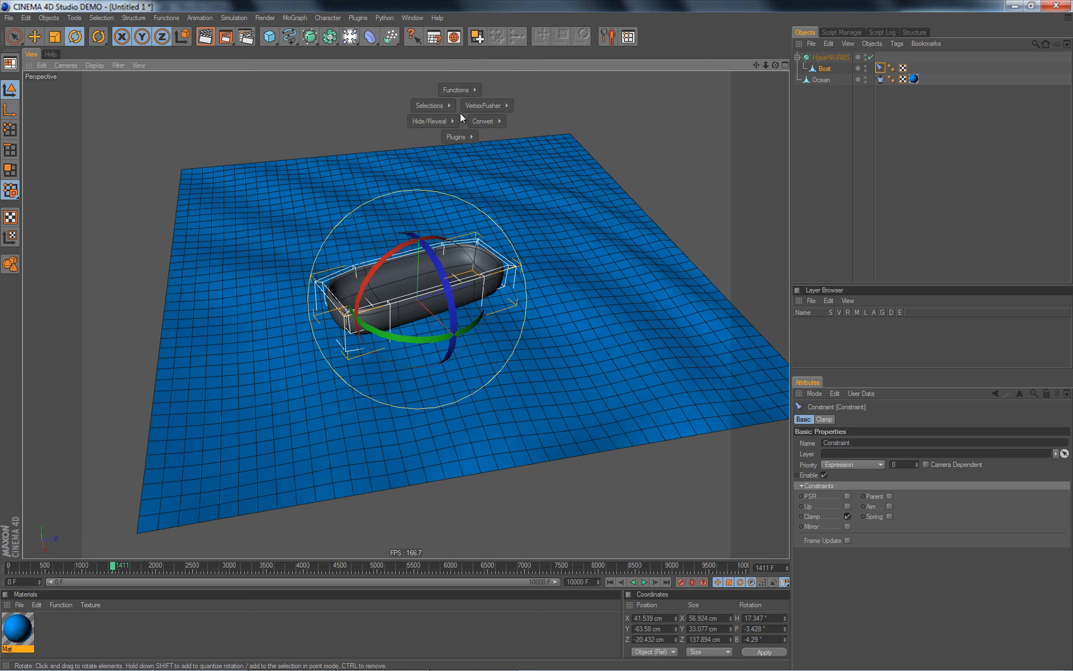
mouse_move(461, 89)
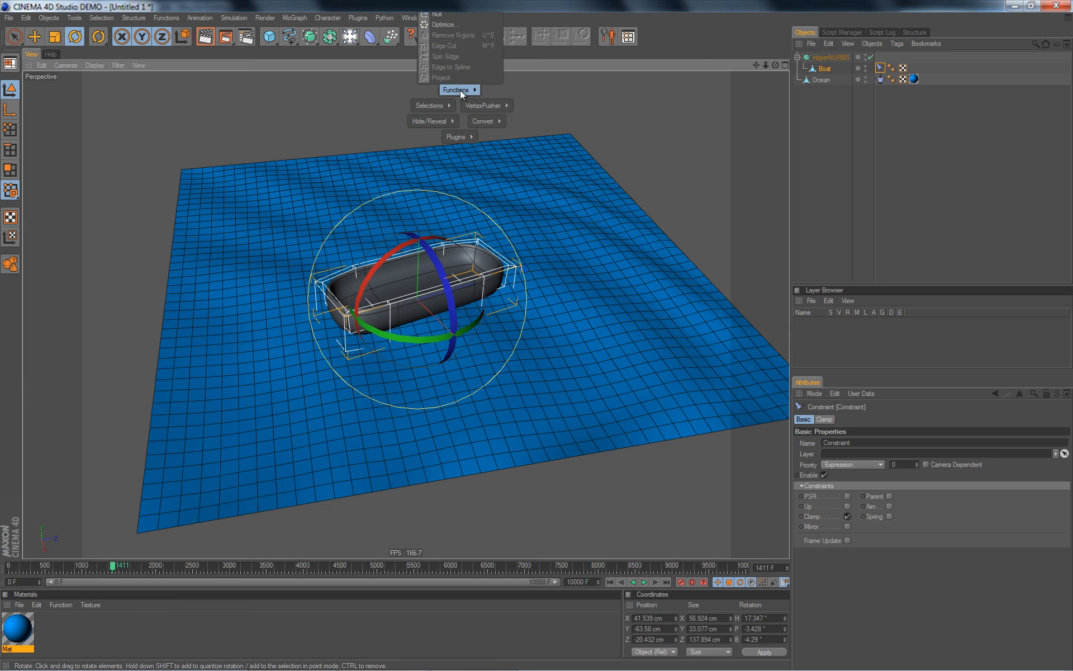
click(453, 12)
double_click(819, 59)
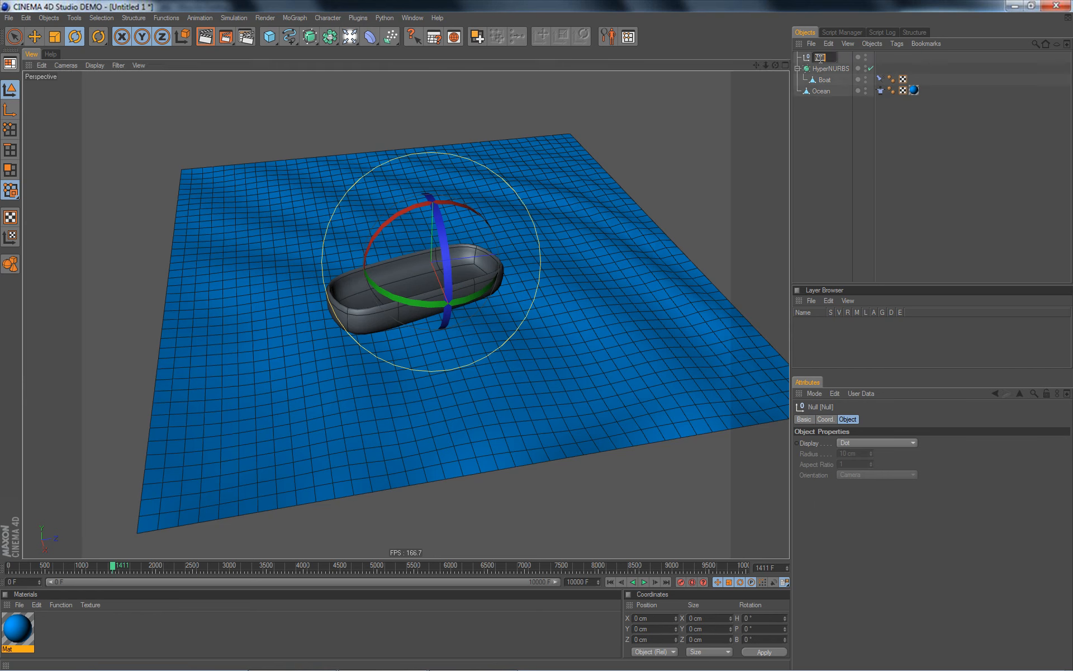
text(Parent)
key(Return)
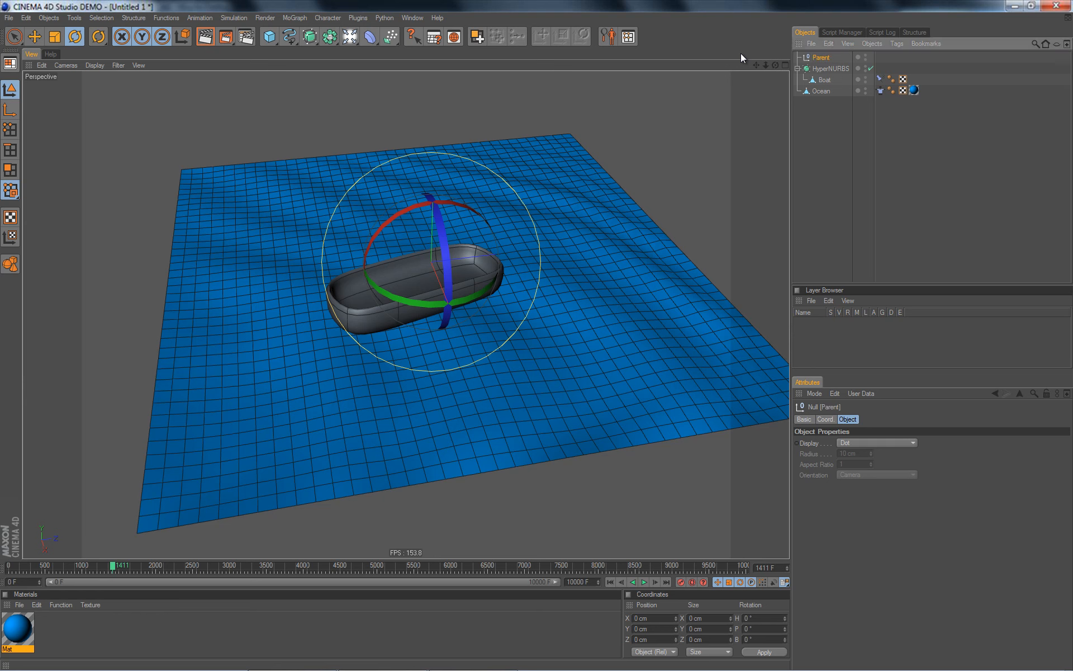
Enable the Parent constraint on the boat's constraint tag, targeting the Parent null with position and rotation enabled.
click(879, 79)
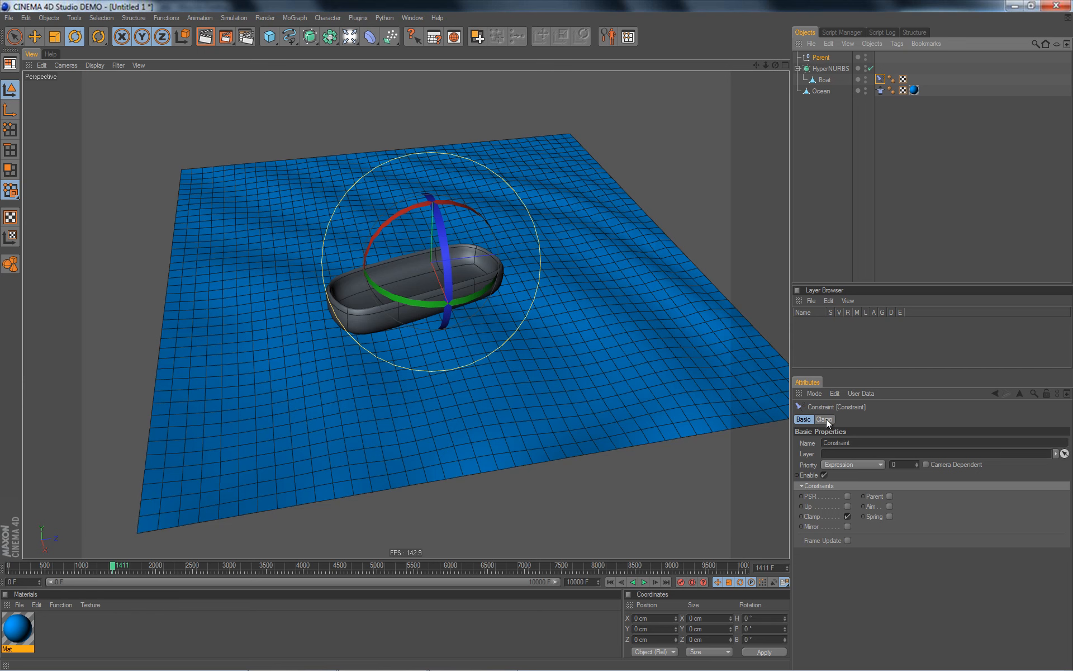
click(890, 497)
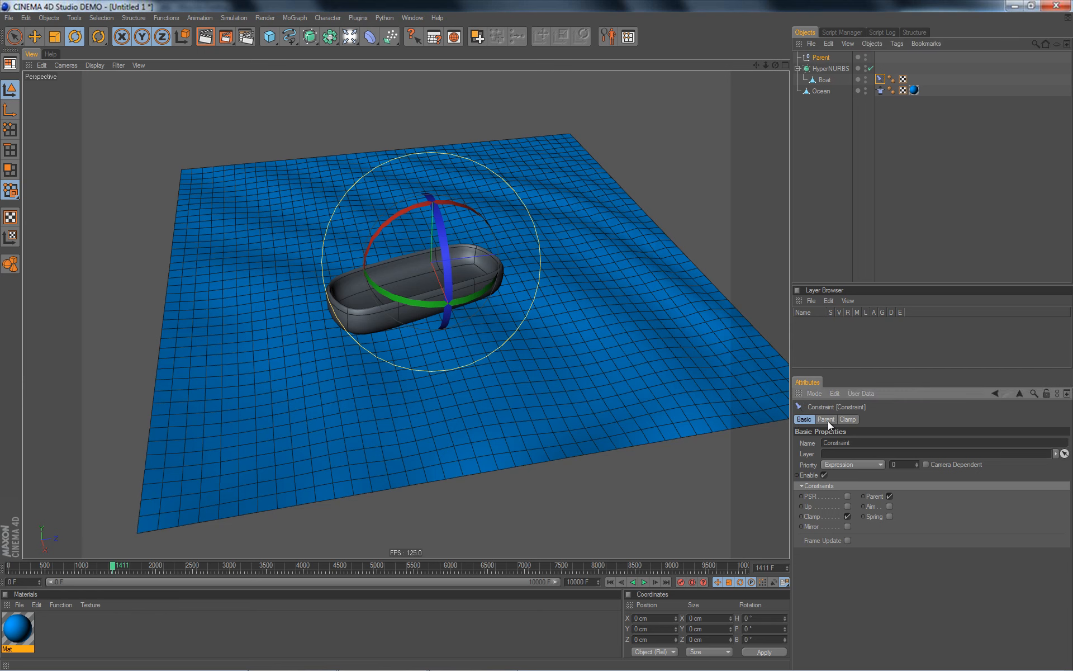
click(826, 420)
click(878, 485)
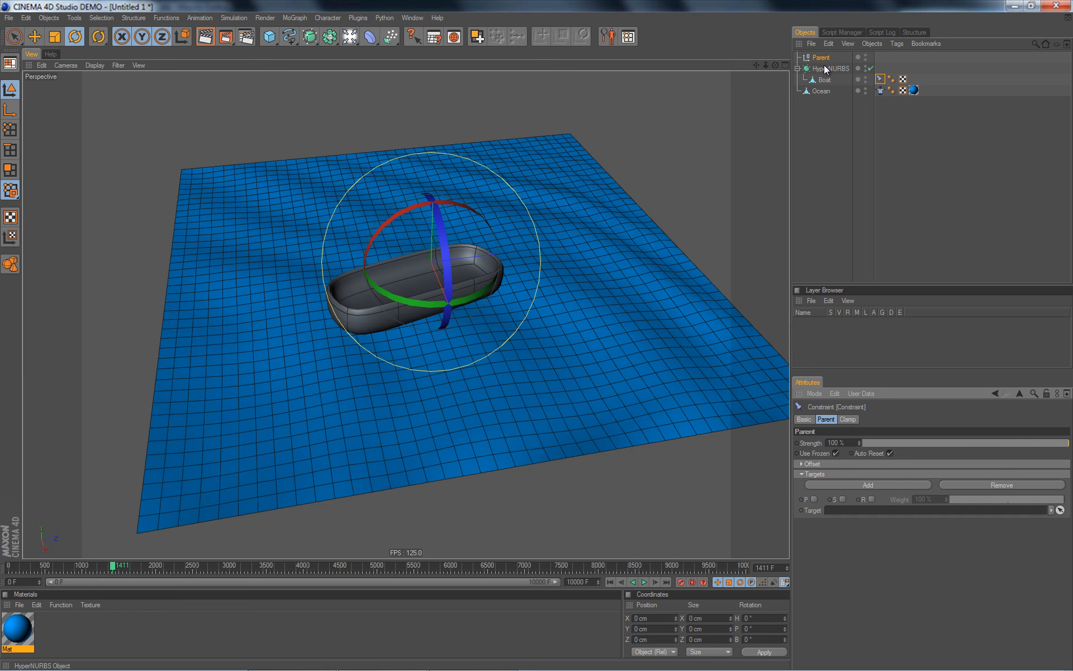
drag(821, 58, 711, 115)
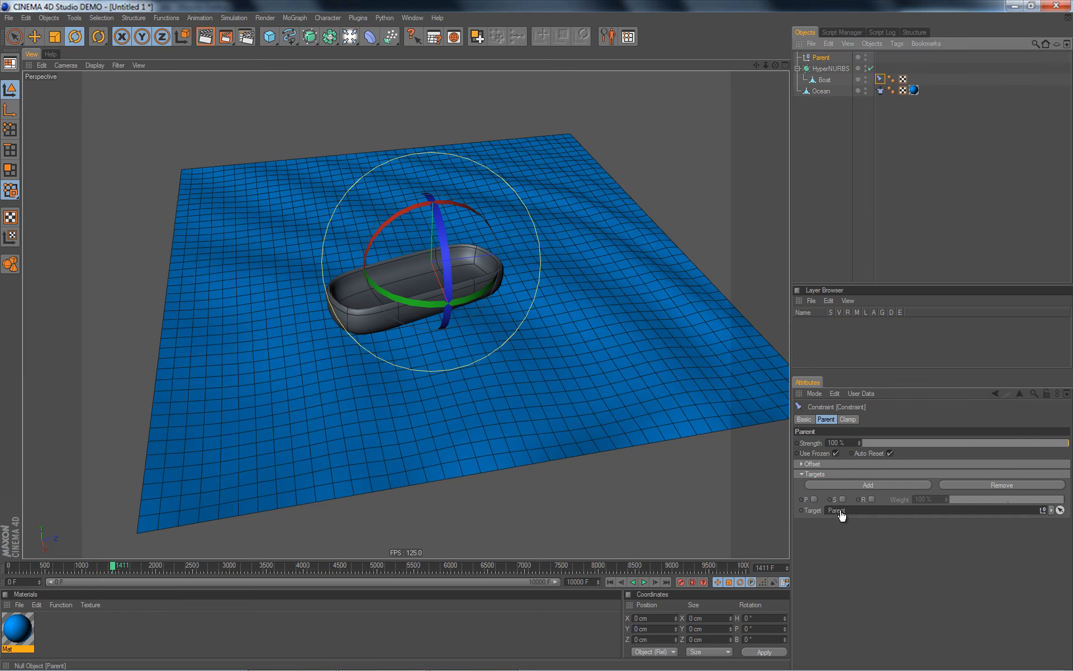
click(814, 499)
click(871, 499)
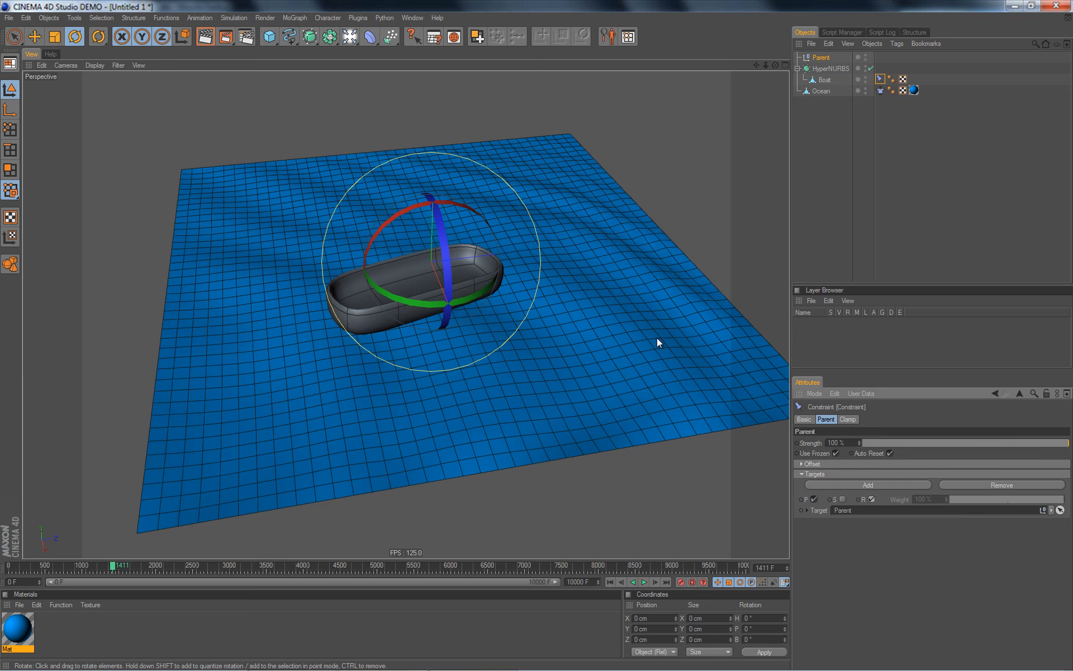
Play the animation and move the Parent null along its X axis to about 13.1 cm.
click(646, 582)
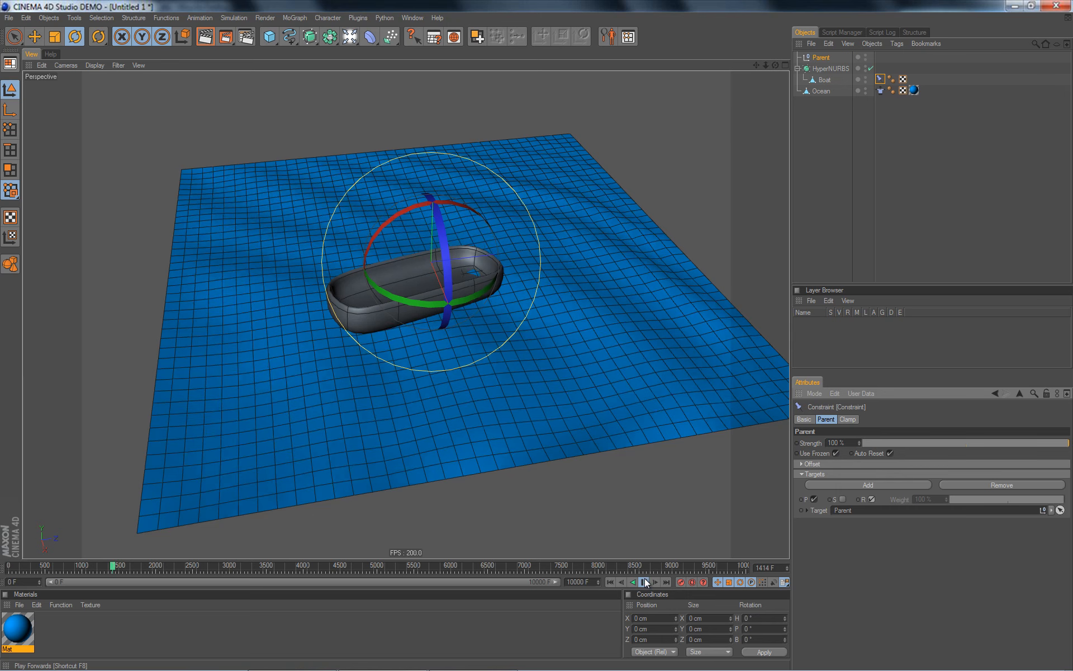
click(827, 59)
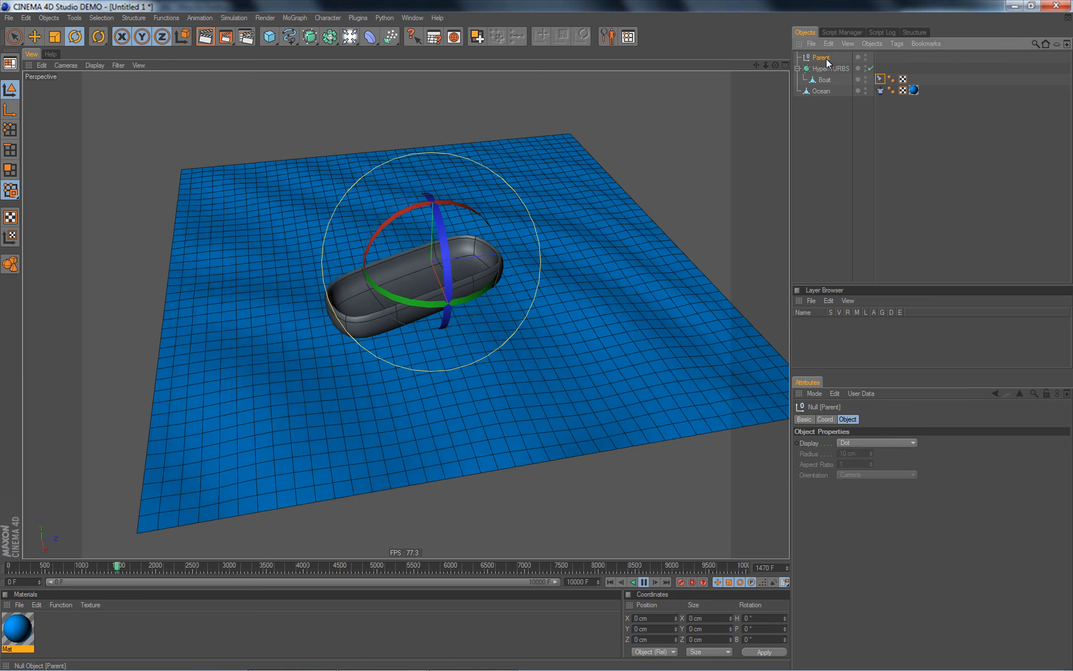
key(e)
drag(463, 333, 429, 319)
Try rotating the Parent null's heading to about 17.6° during playback, and undo the rotation.
key(r)
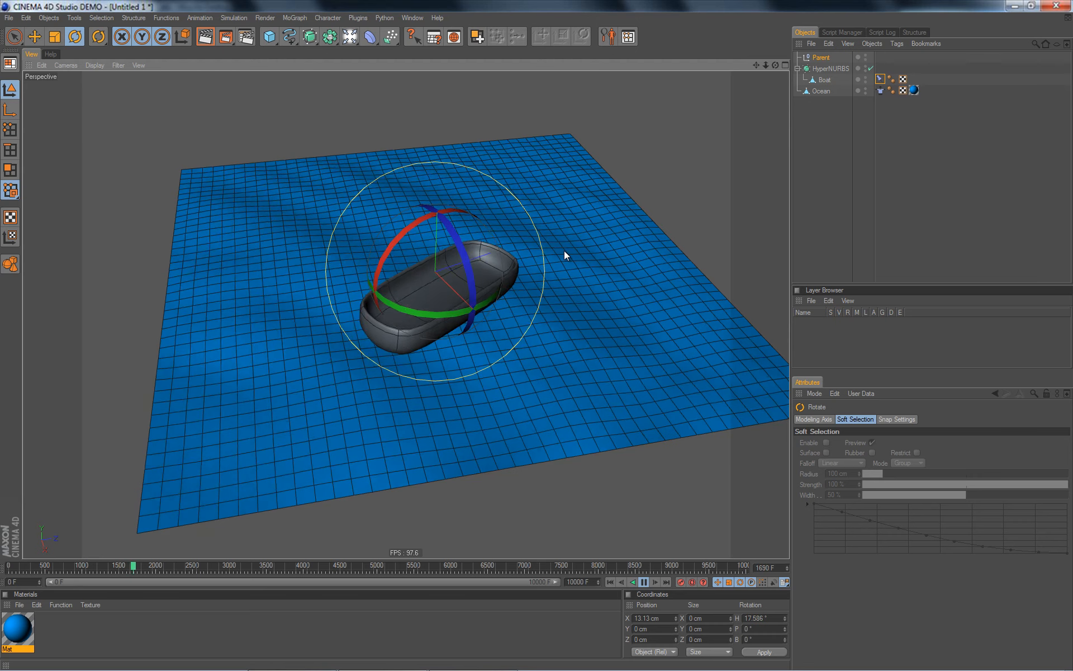
key(ctrl+z)
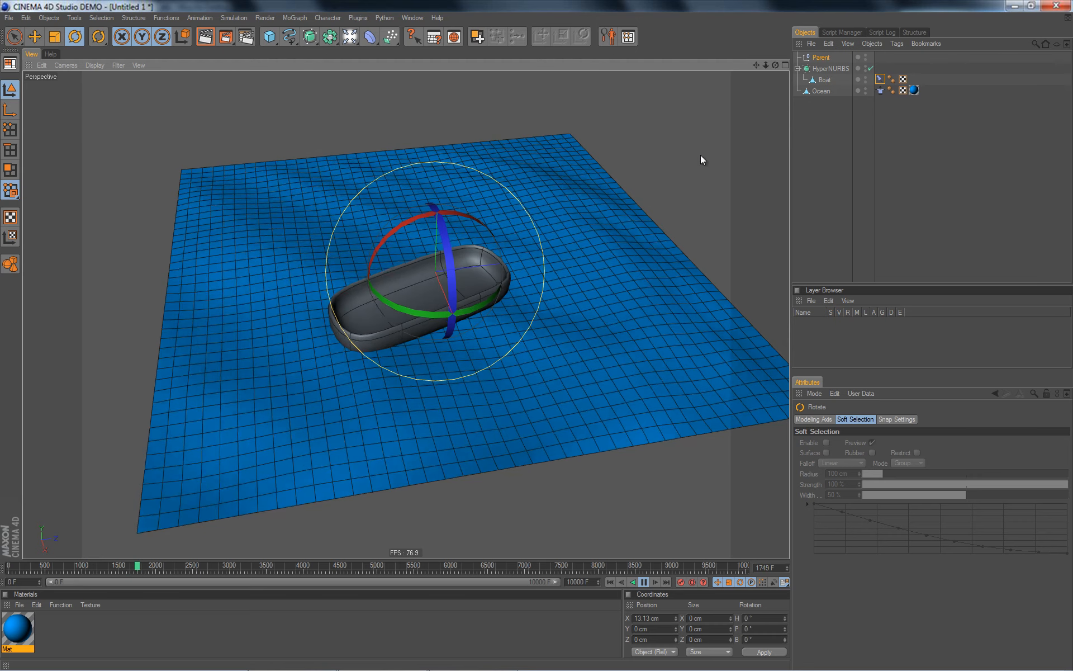
Set the Strength of the boat's Parent constraint to 1%.
click(880, 79)
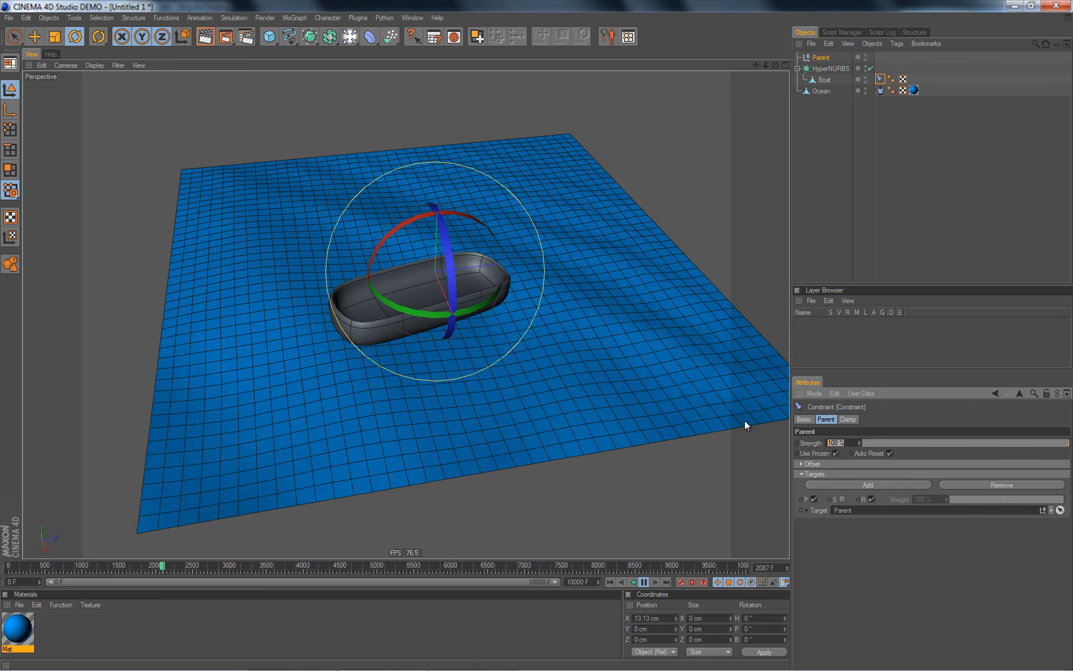
text(1)
key(Return)
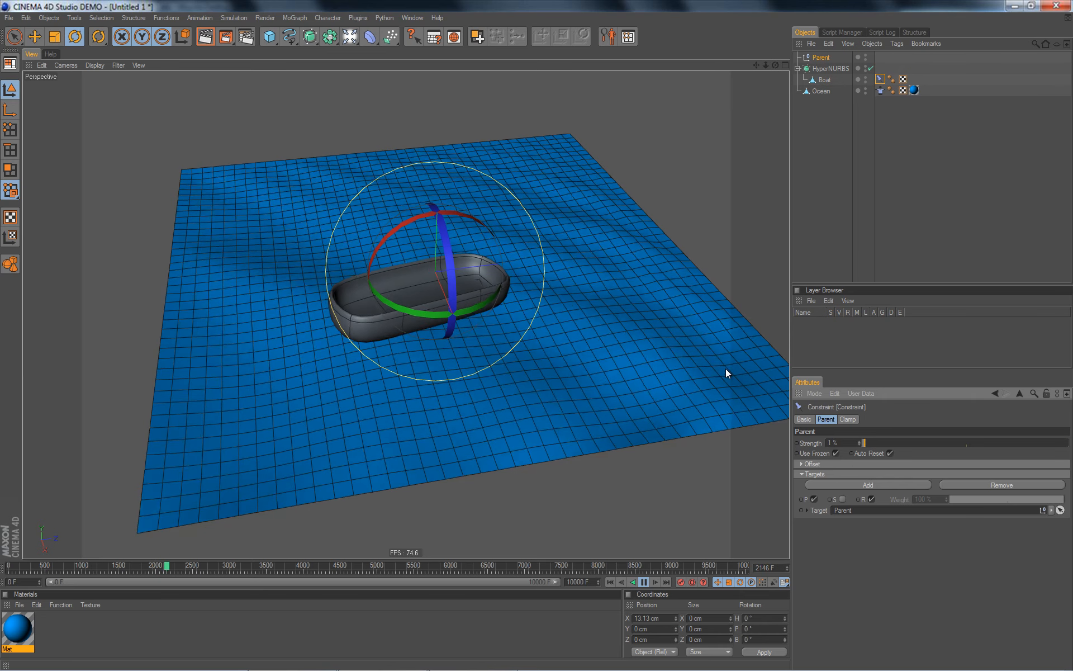
Rotate the Parent null's heading to about 86.6° and move it to about X 4.3 cm, Z -148.5 cm.
drag(397, 305, 541, 316)
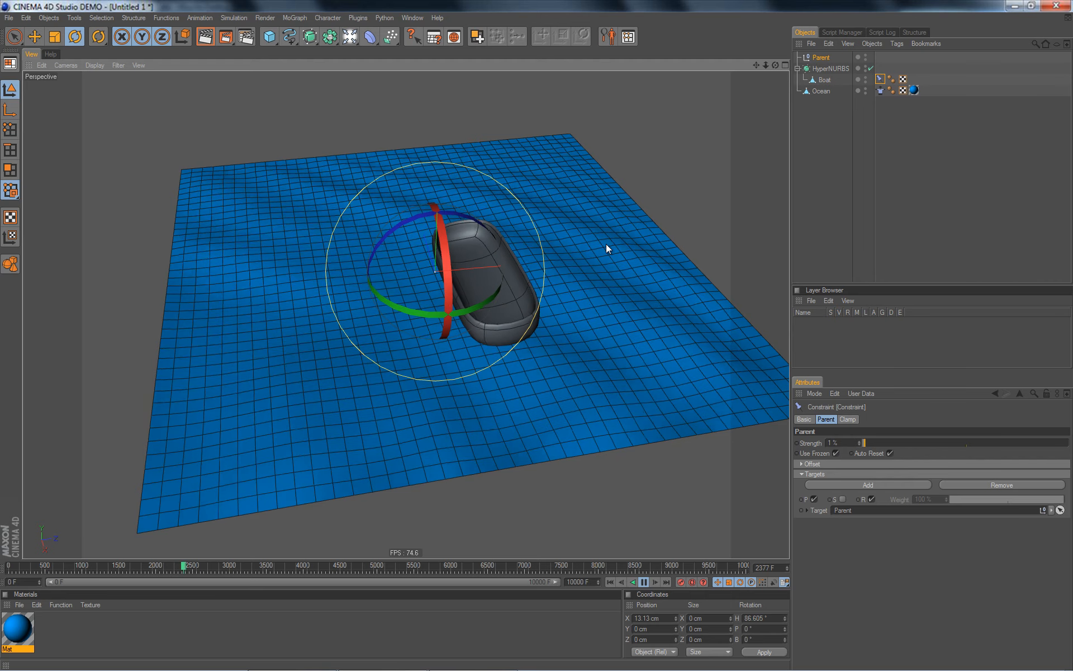
key(e)
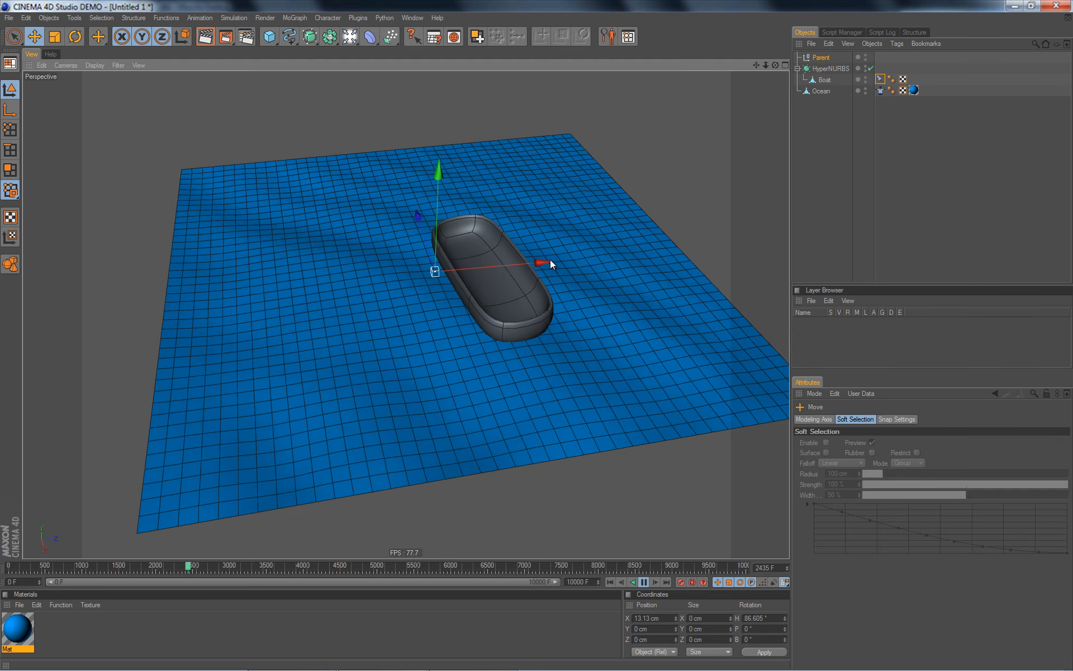
drag(549, 260, 535, 166)
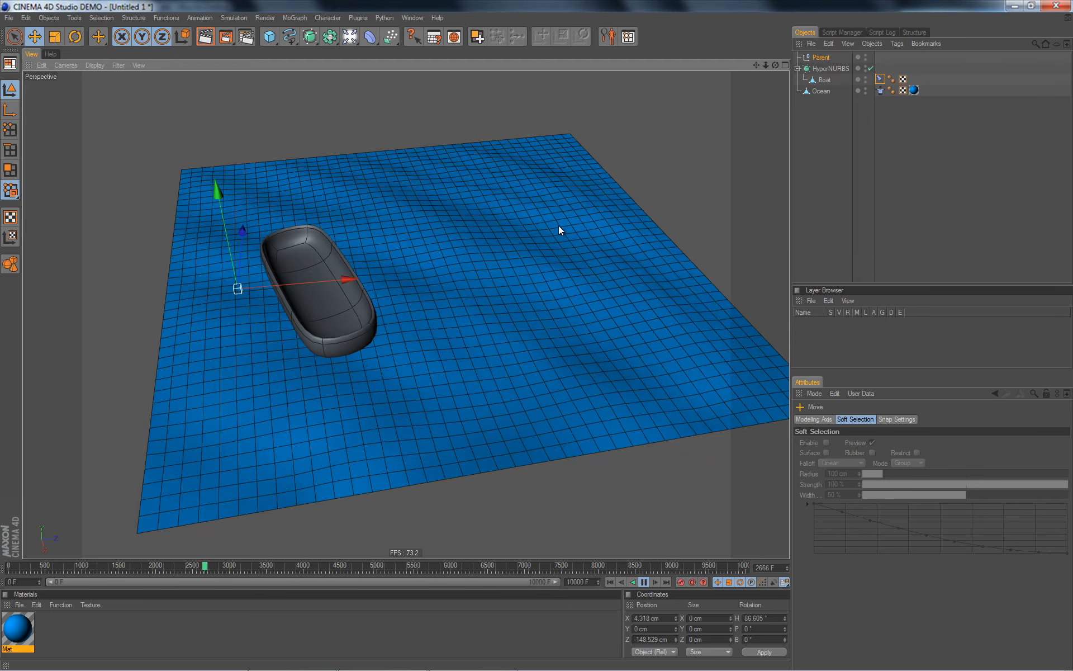
Move the Parent null to about X 15.6 cm, Z 41.5 cm and rotate its heading to about -19.3°.
scroll(559, 226, down, 2)
alt+drag(558, 226, 534, 337)
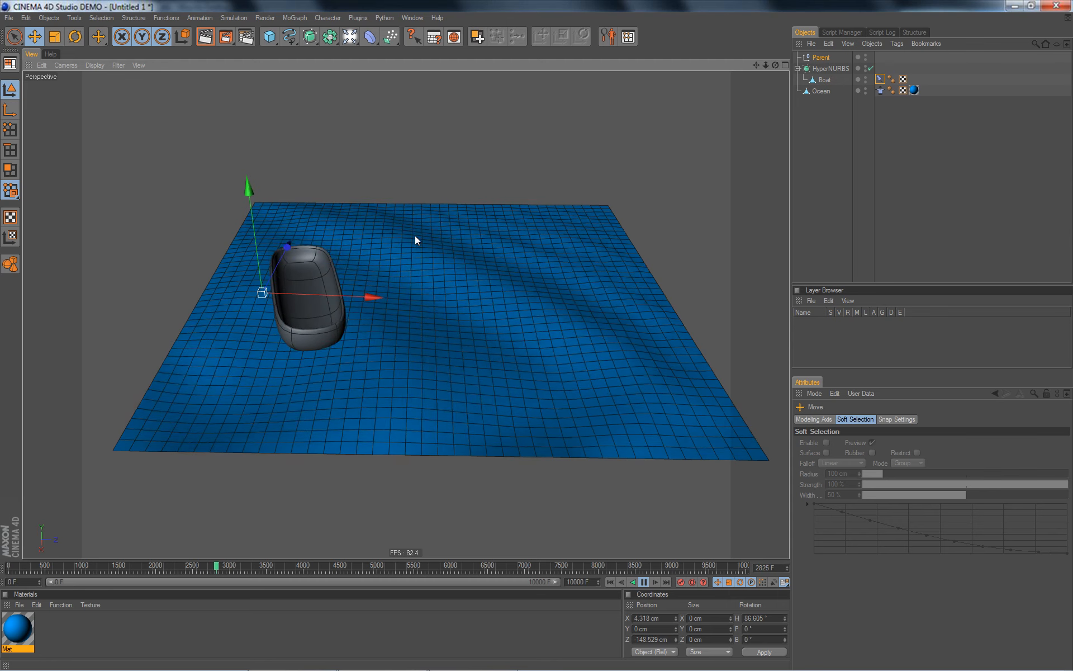
drag(370, 297, 545, 334)
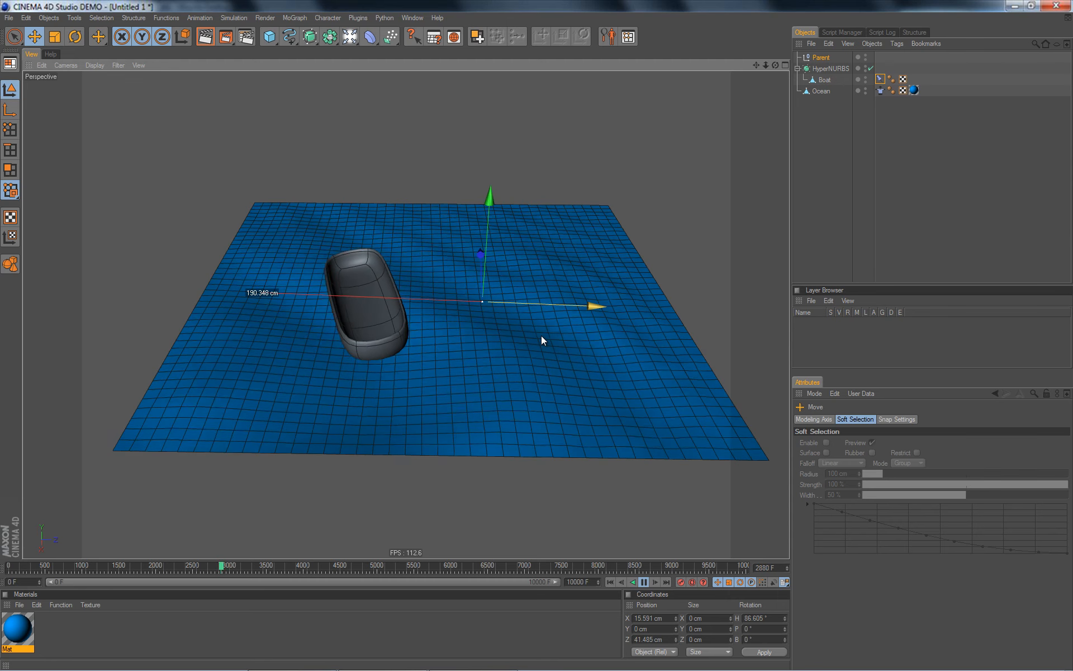
key(r)
drag(459, 340, 129, 117)
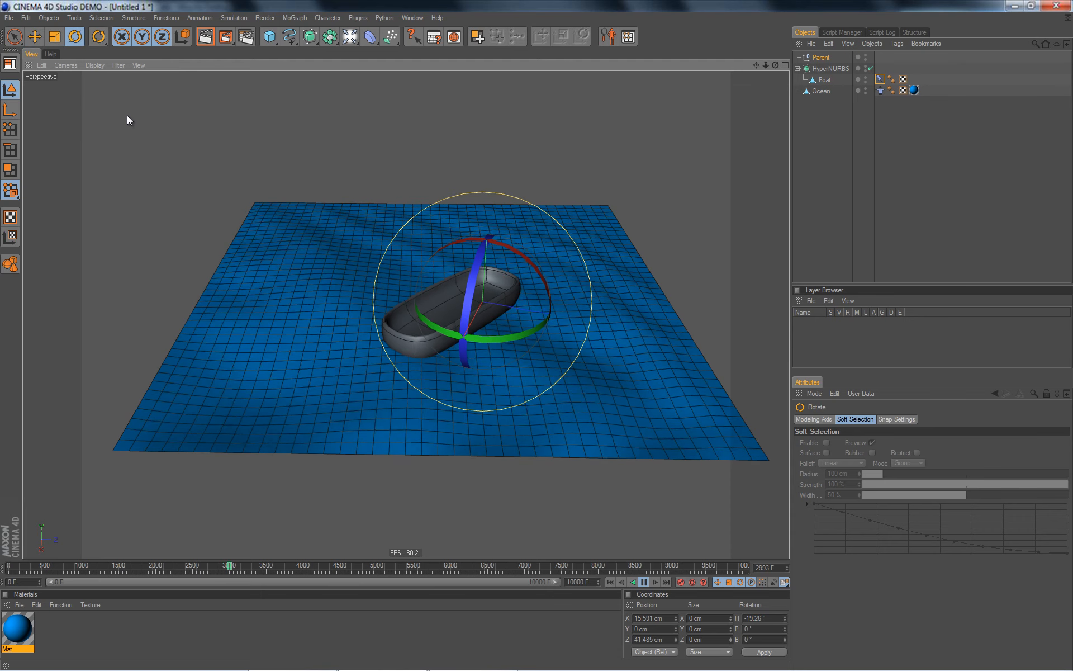
Review the Clamp settings of the boat's constraint tag and view the floating boat from another angle.
click(880, 79)
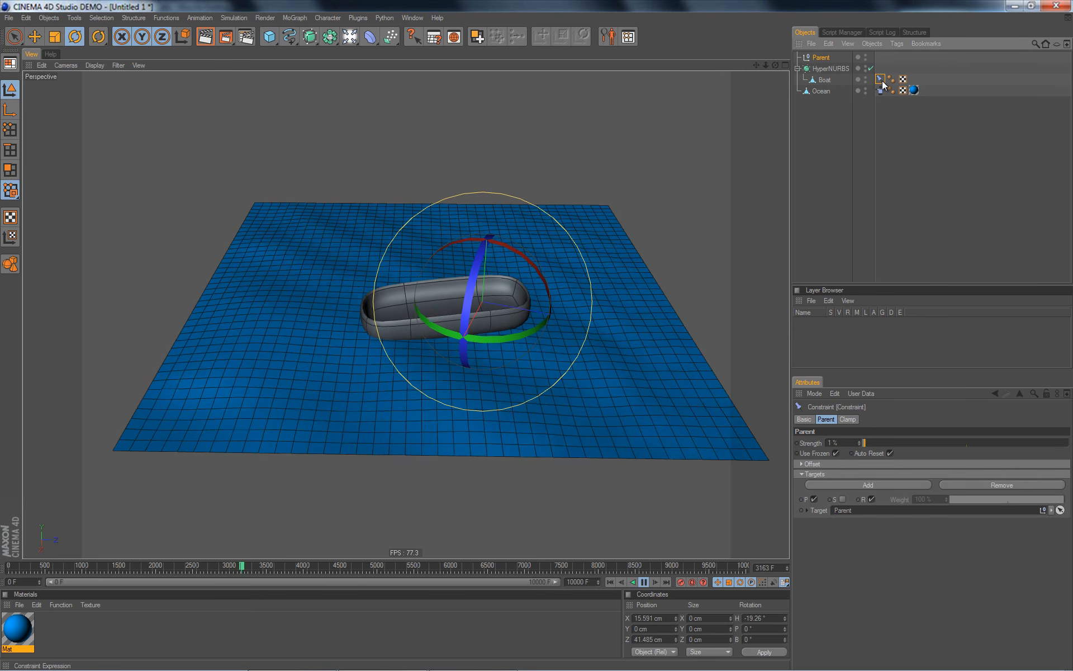
click(848, 419)
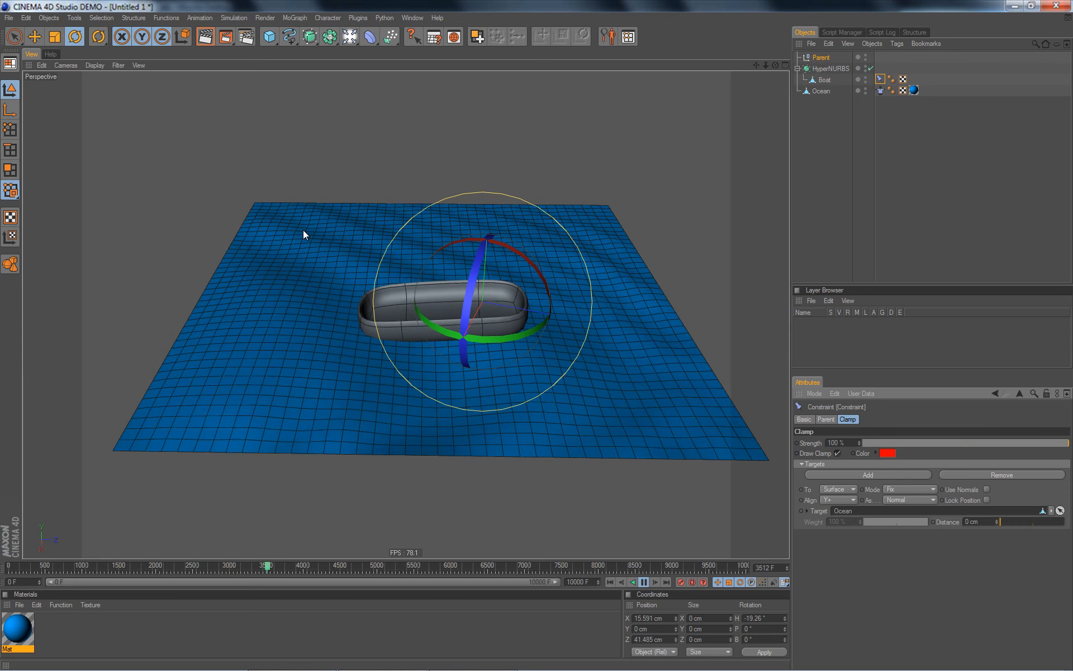
alt+drag(278, 230, 538, 335)
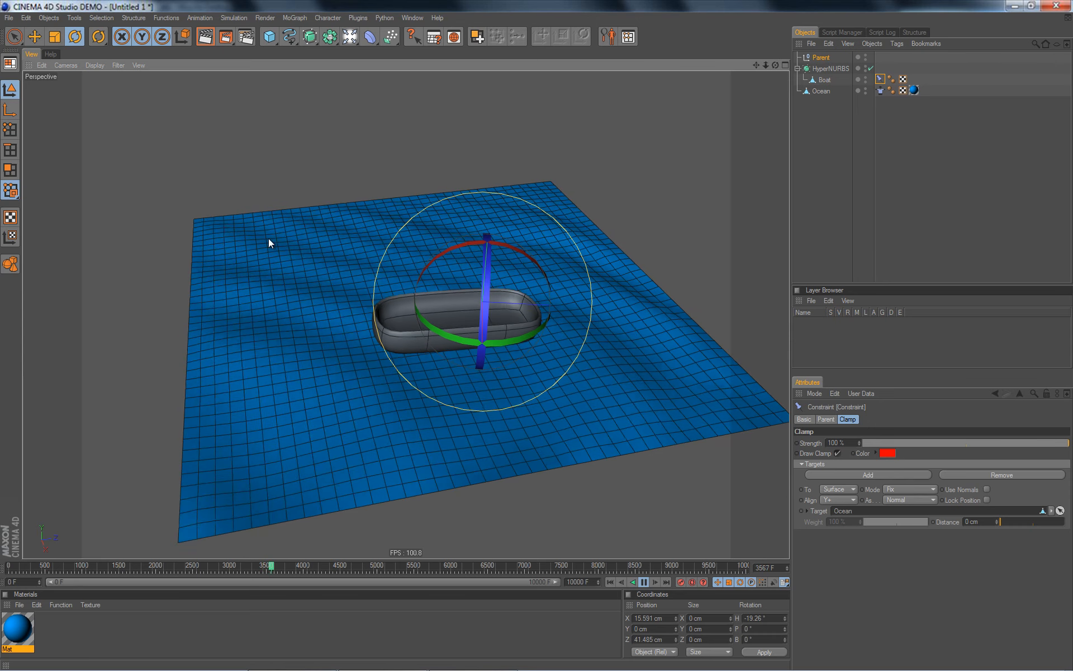